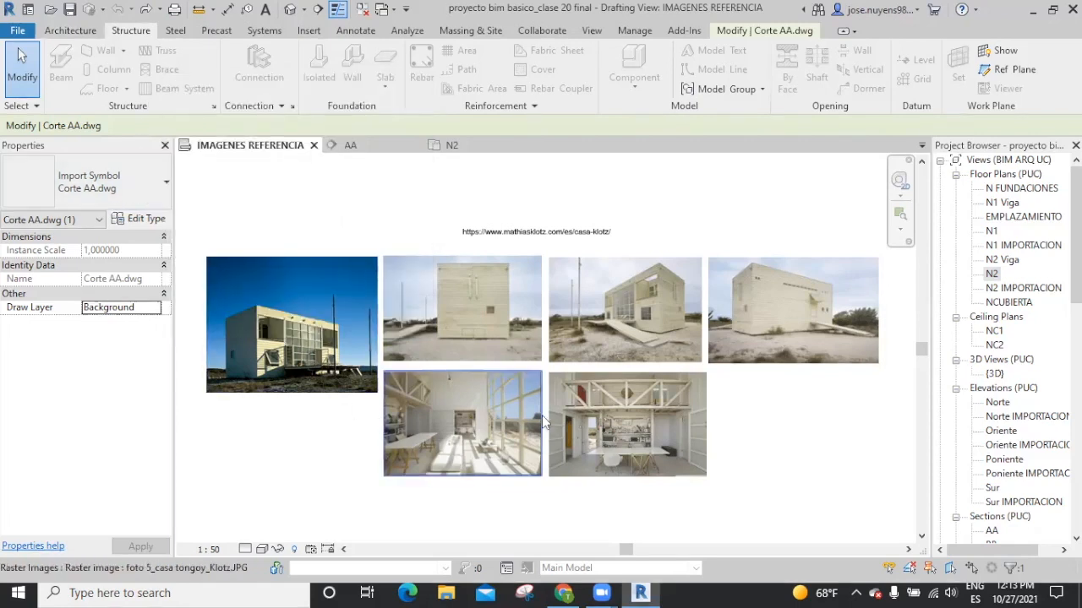
# In section AA, move the imported Corte AA.dwg drawing horizontally to the left of the modelled building
pyautogui.scroll(5, 542, 415)
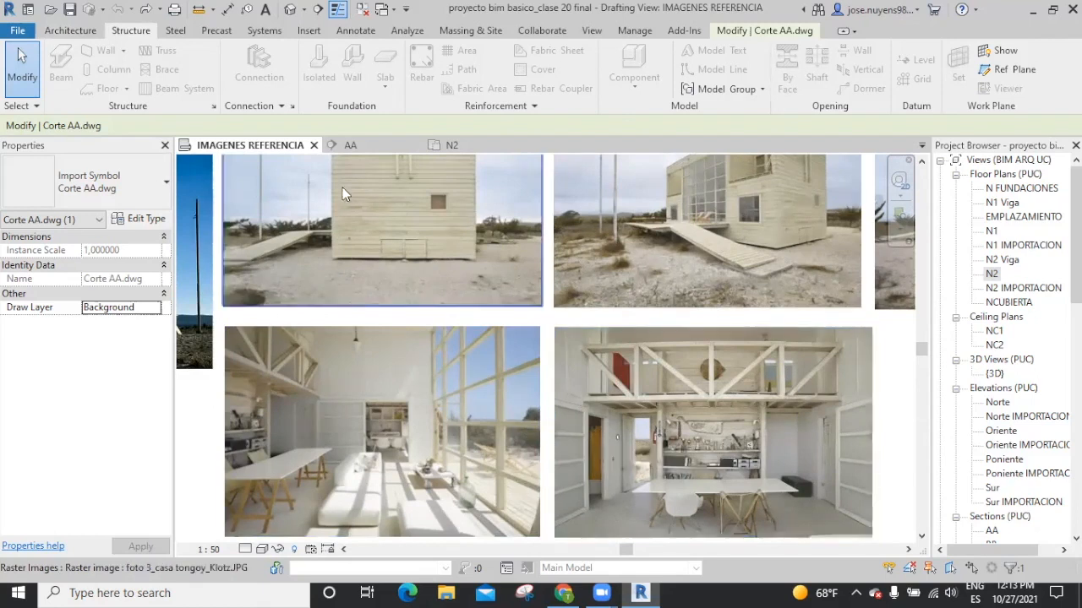
pyautogui.click(350, 145)
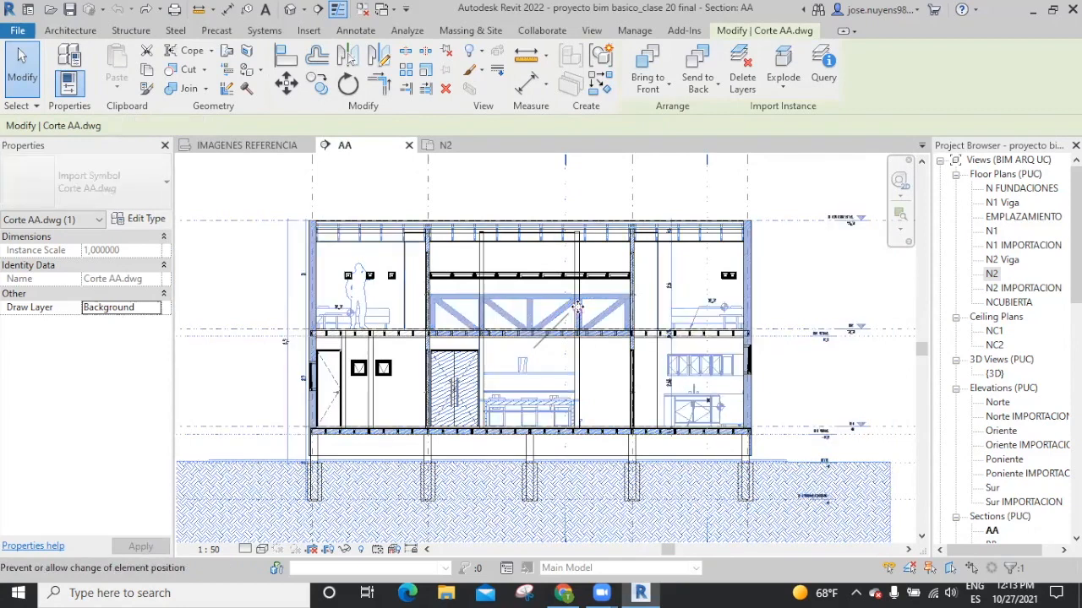
pyautogui.scroll(-3, 572, 291)
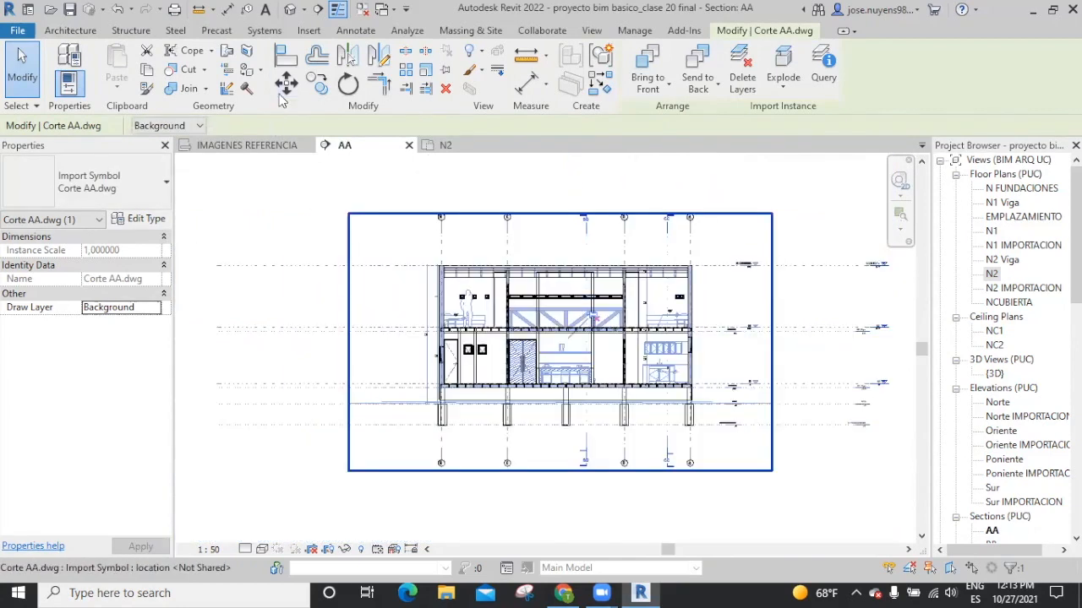
pyautogui.press('m')
pyautogui.press('v')
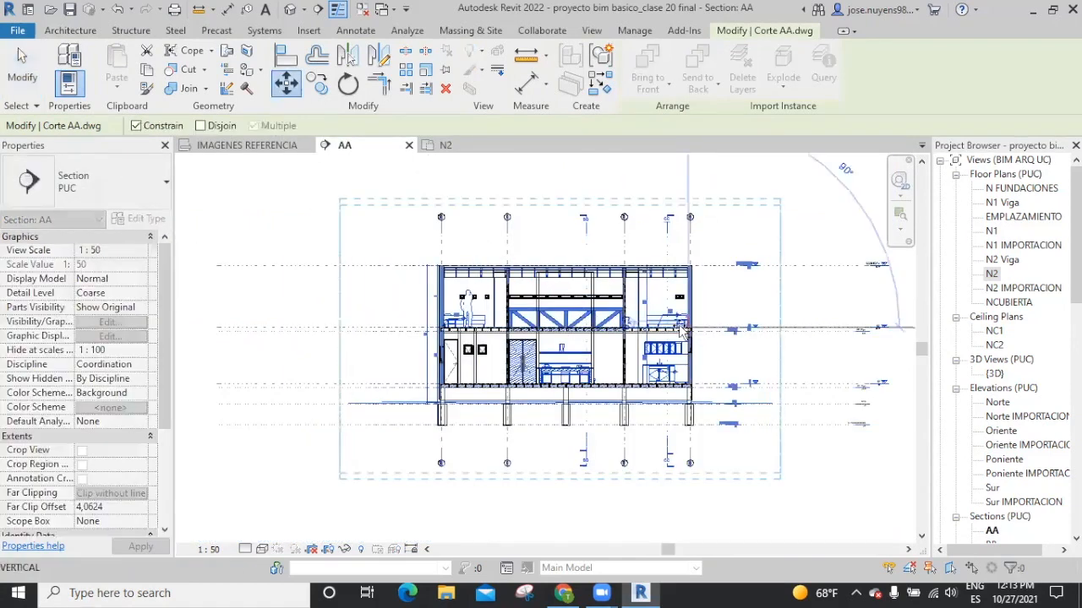
pyautogui.click(389, 327)
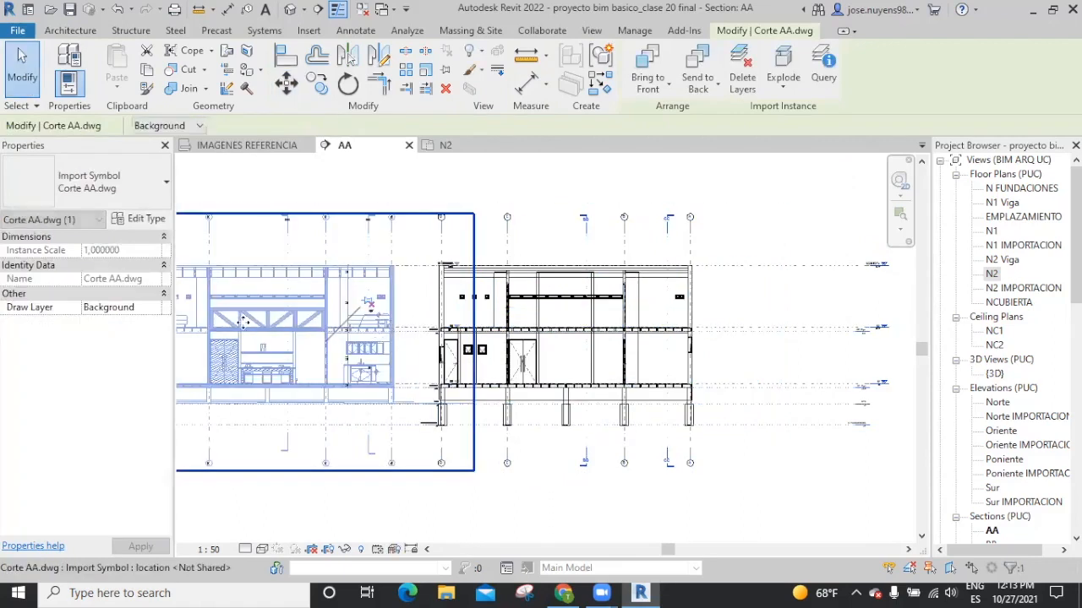
# Add an aligned dimension for the height from the upper floor surface to the top of the truss in the imported drawing
pyautogui.scroll(12, 274, 314)
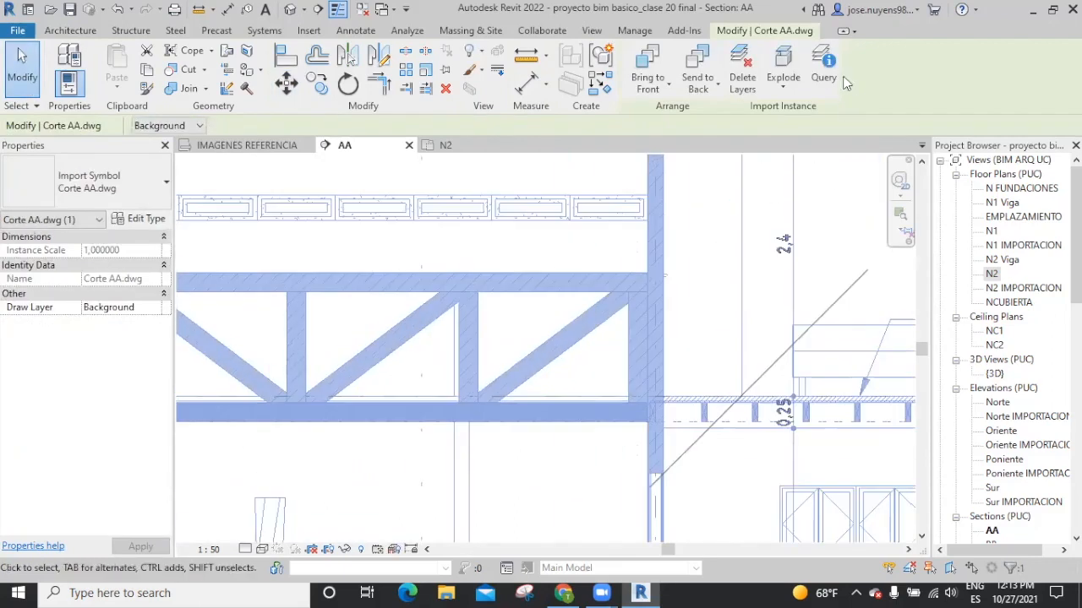
pyautogui.click(531, 84)
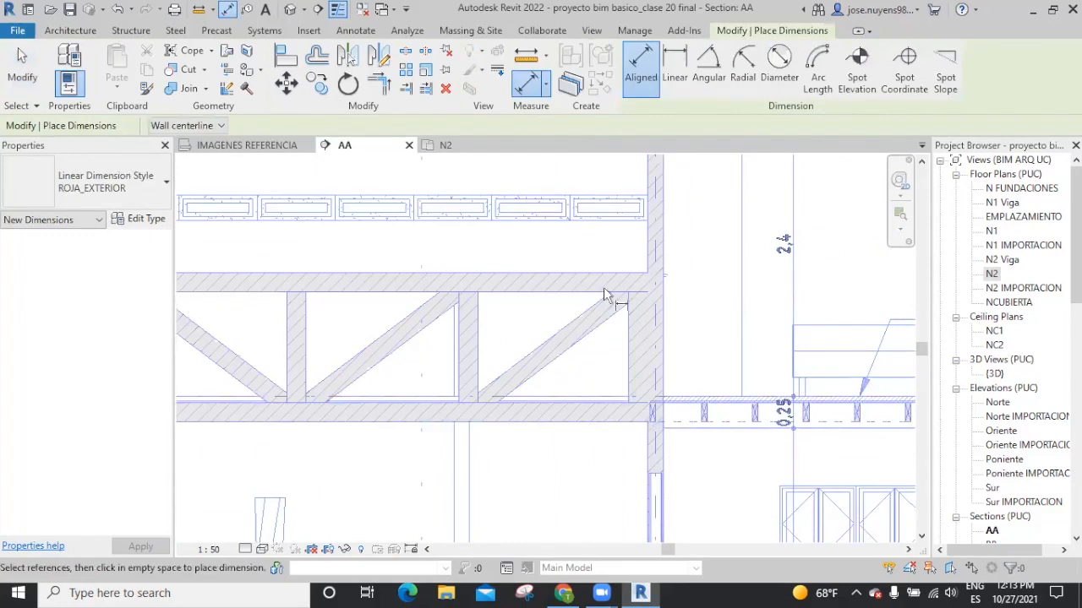
pyautogui.click(627, 397)
pyautogui.click(627, 274)
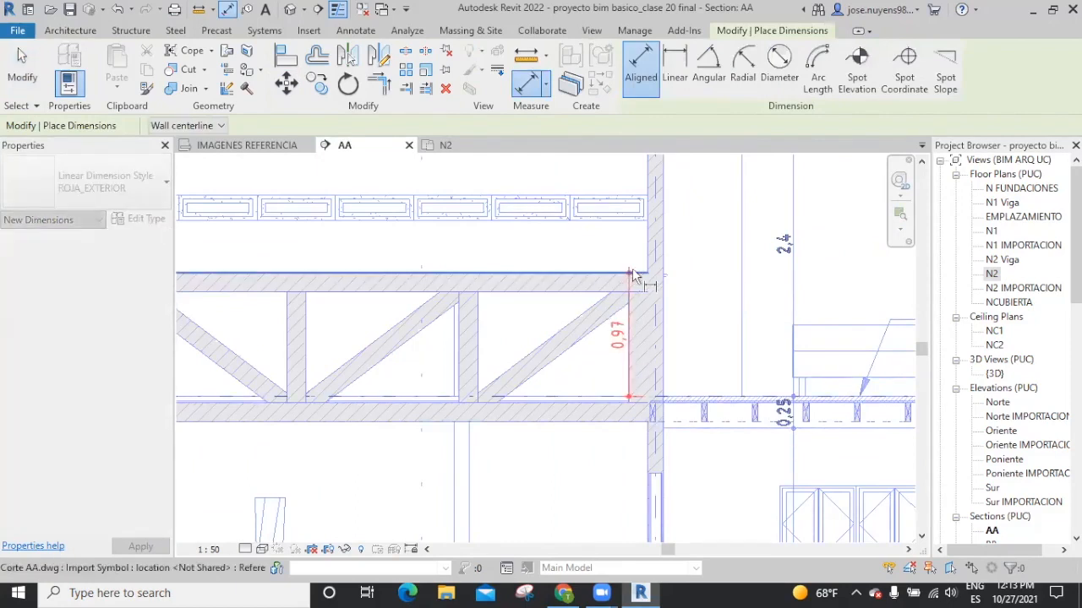
pyautogui.click(698, 316)
# Dimension the thickness of the top chord, one vertical post and one diagonal of the imported drawing's truss
pyautogui.scroll(2, 689, 315)
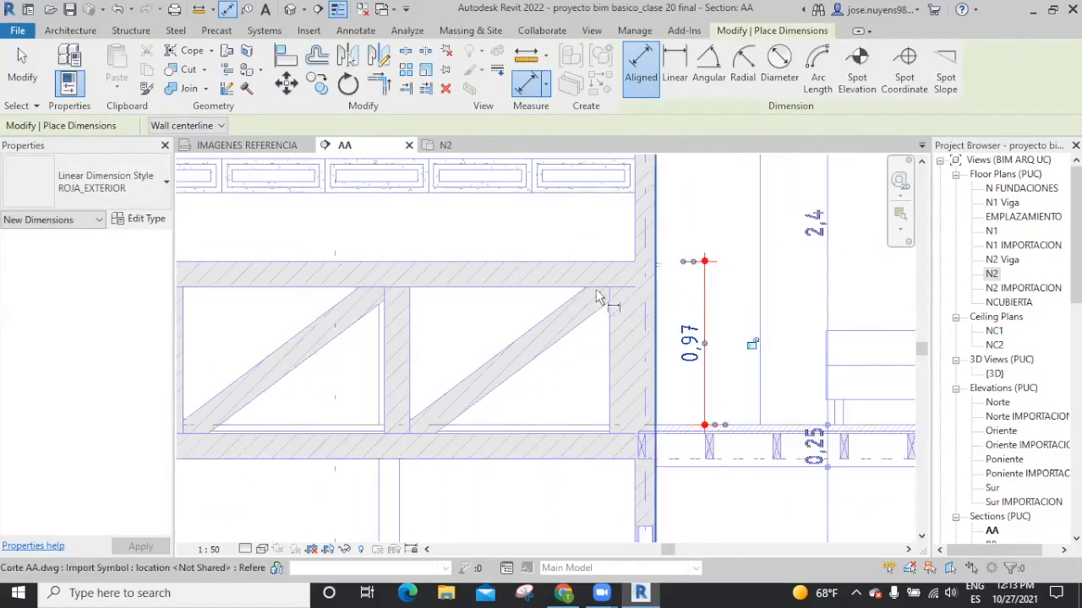
pyautogui.click(550, 287)
pyautogui.click(552, 262)
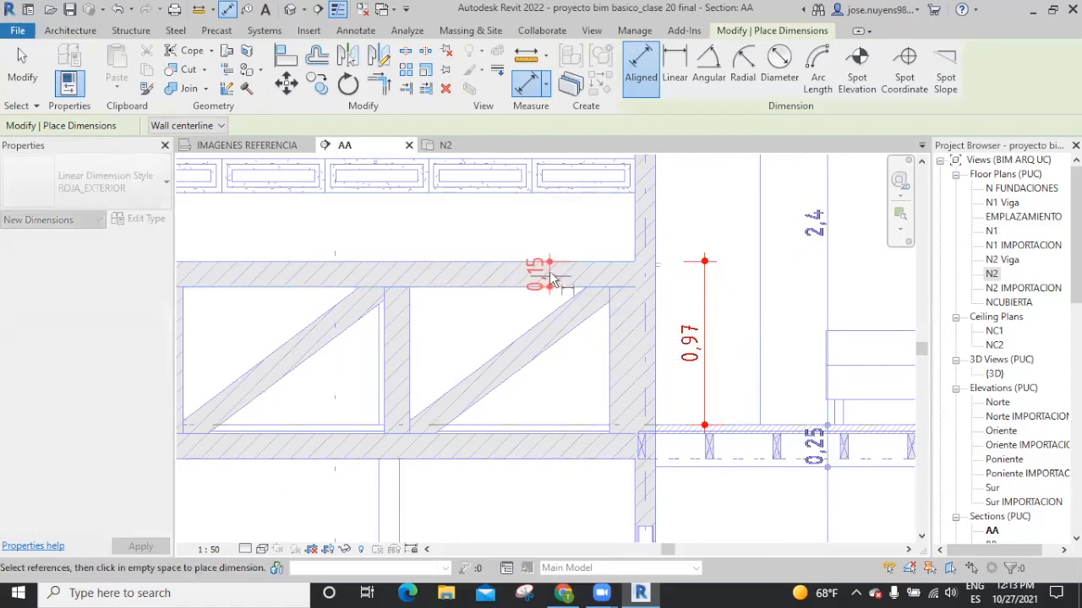
pyautogui.click(551, 272)
pyautogui.click(410, 359)
pyautogui.click(397, 358)
pyautogui.click(496, 355)
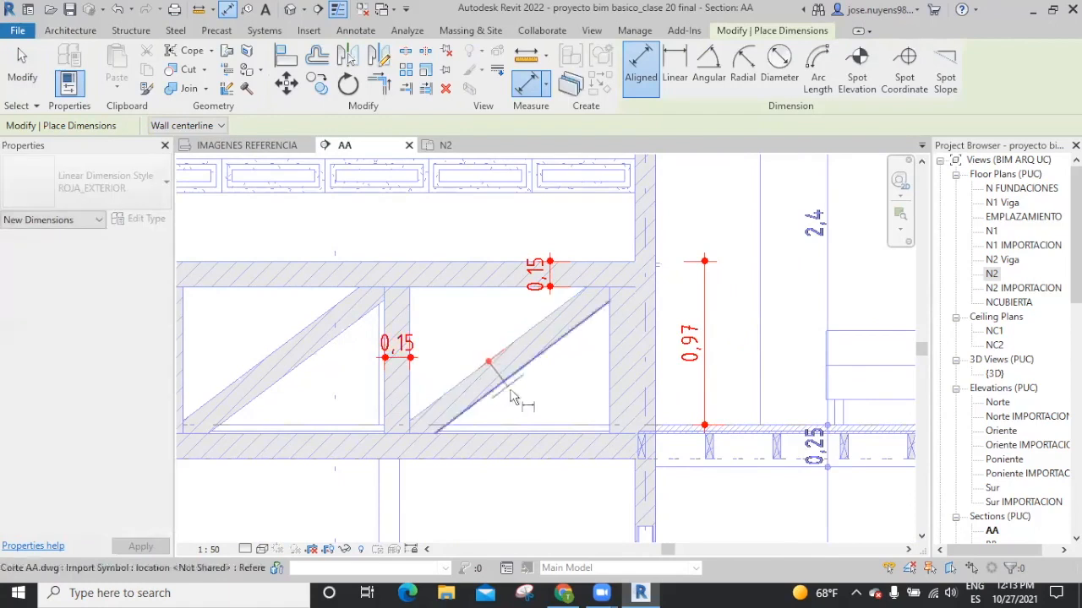
pyautogui.click(500, 378)
pyautogui.click(504, 380)
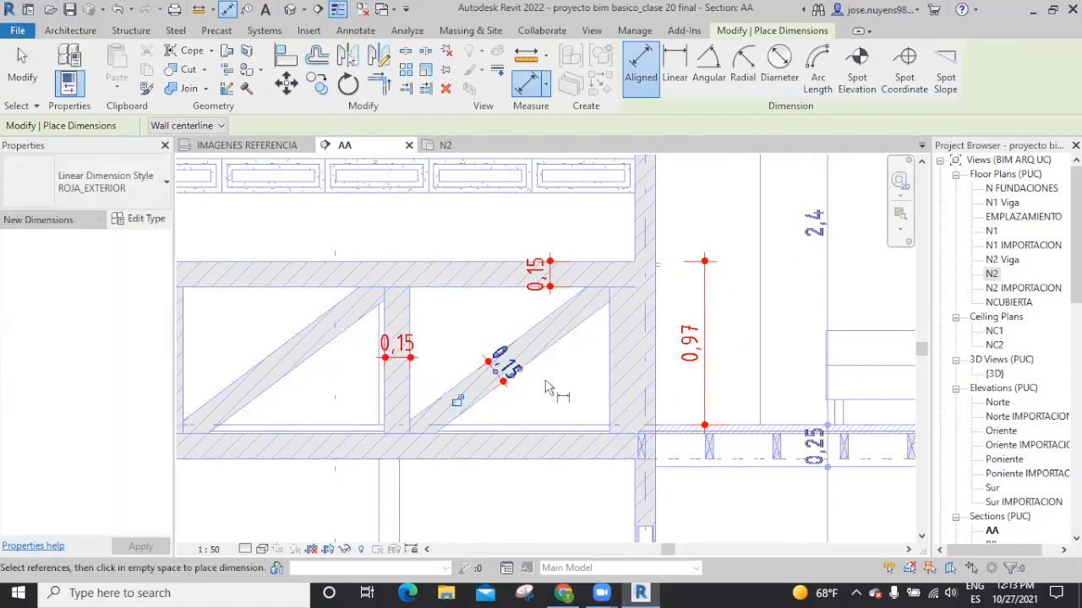
pyautogui.press('Escape')
pyautogui.press('Escape')
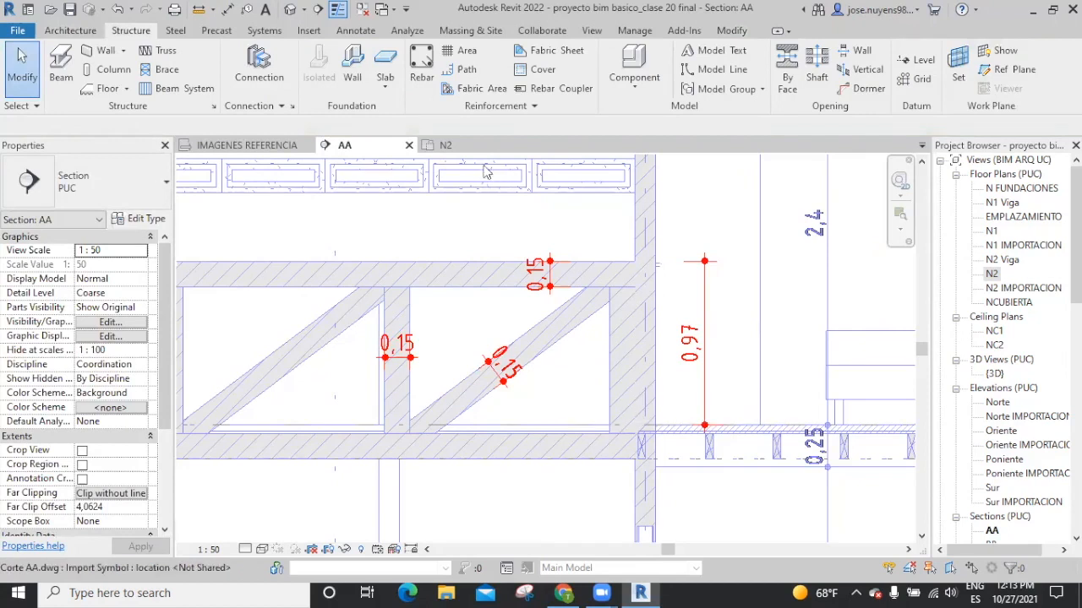
# In floor plan N2, load the M_Pratt Flat Truss family from the US library's Structural Trusses folder
pyautogui.click(459, 149)
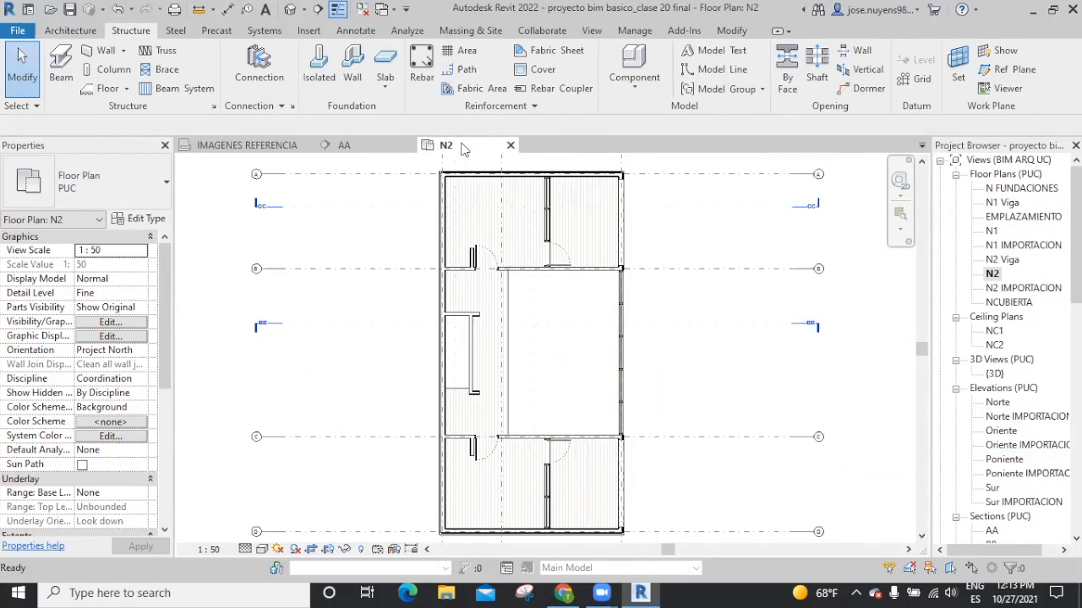
pyautogui.click(309, 31)
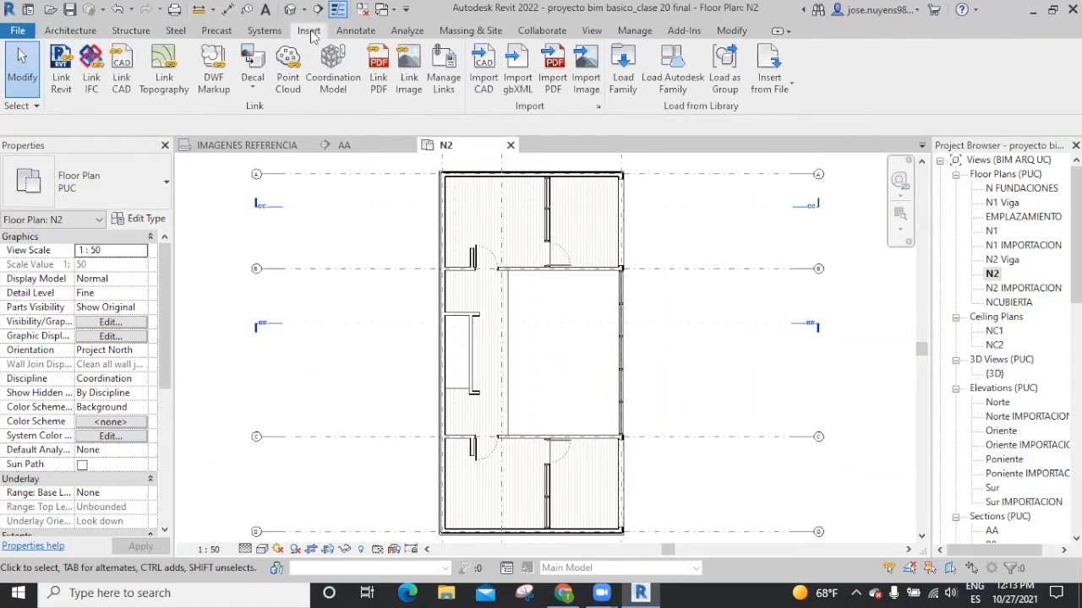
pyautogui.click(626, 69)
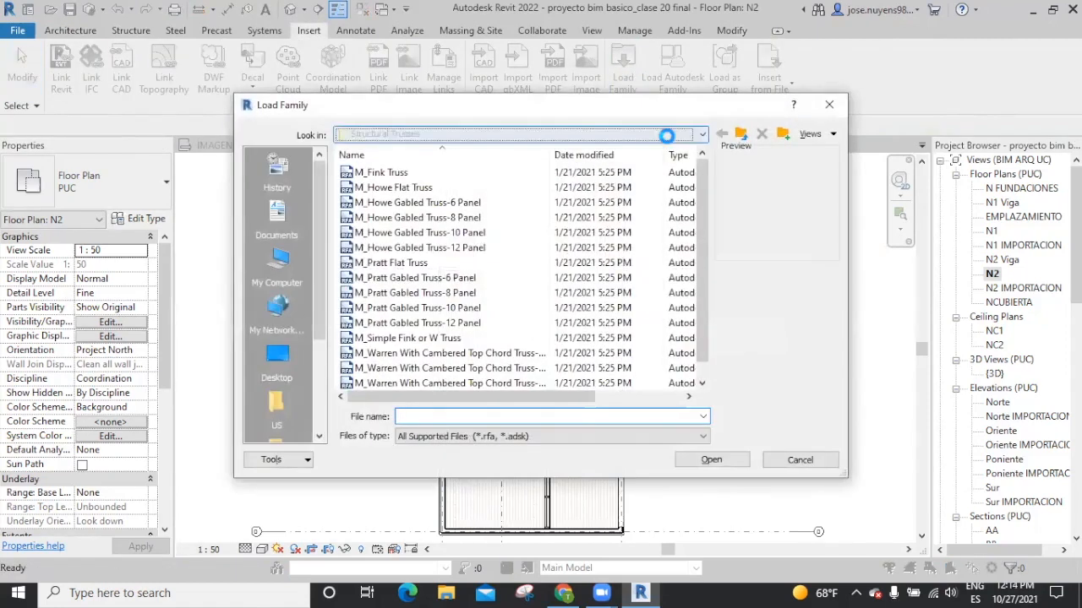
pyautogui.click(642, 134)
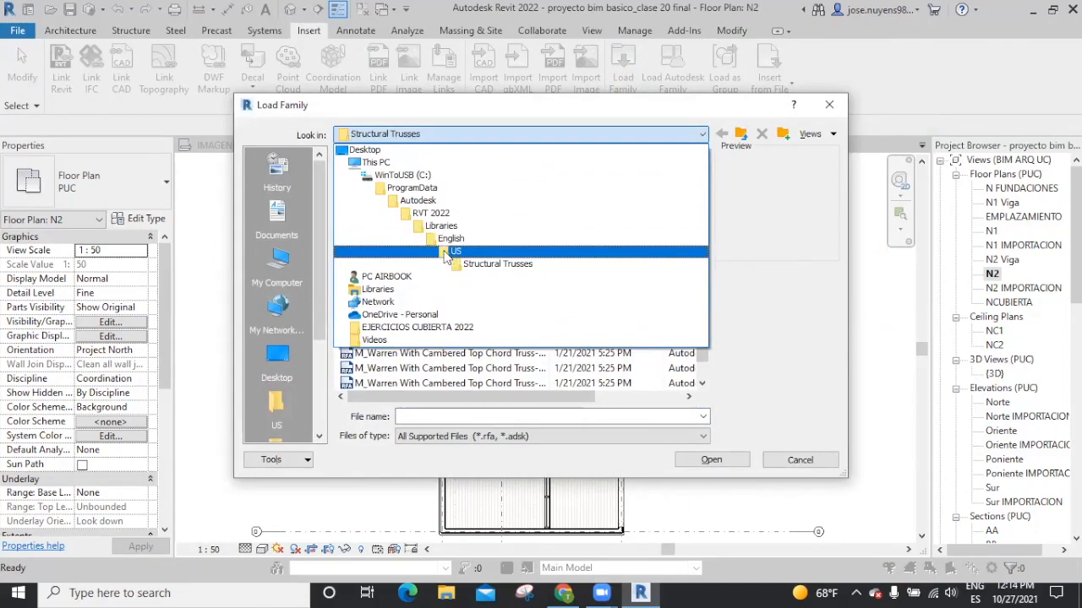
pyautogui.click(456, 254)
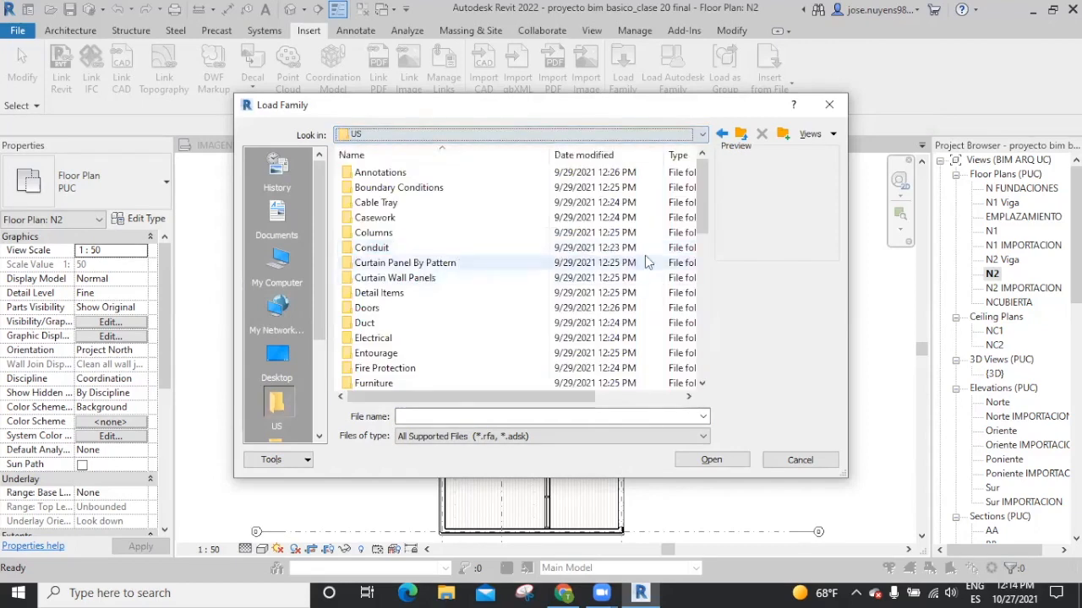
pyautogui.moveTo(701, 168); pyautogui.dragTo(694, 313)
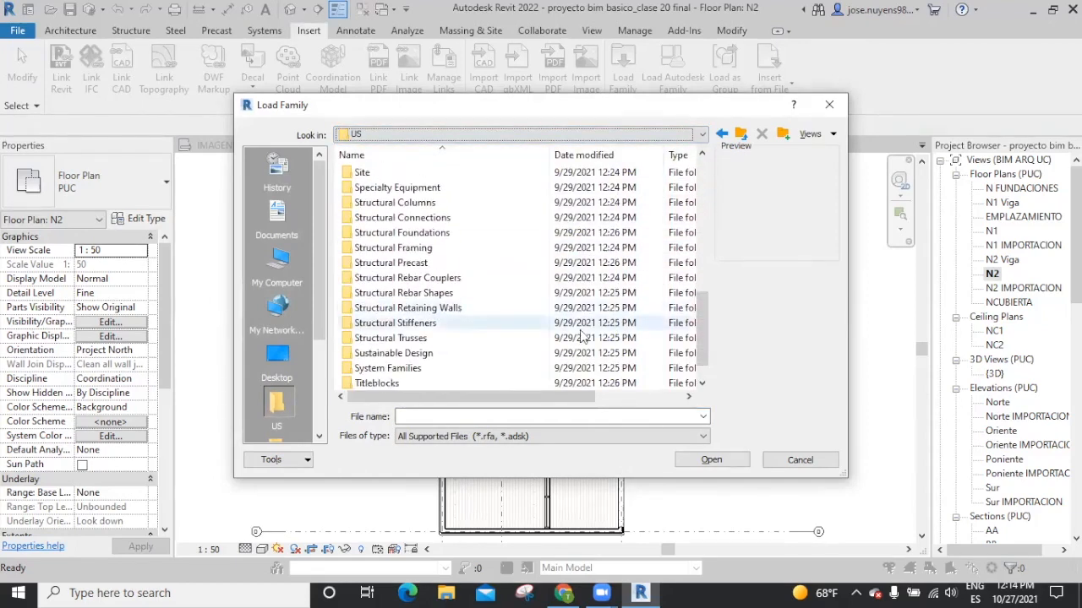
pyautogui.doubleClick(376, 338)
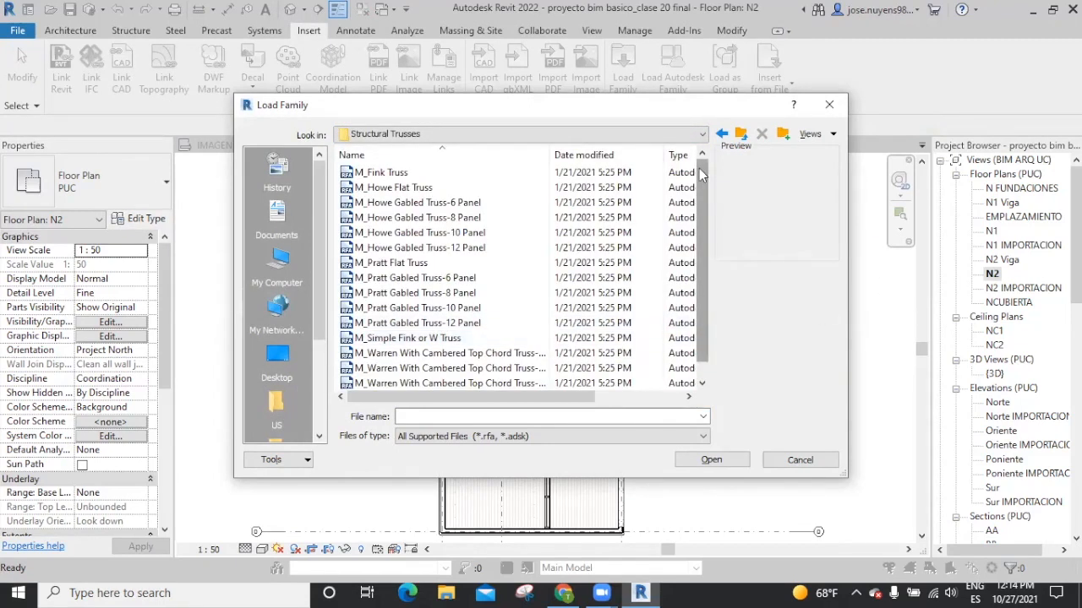
pyautogui.click(393, 265)
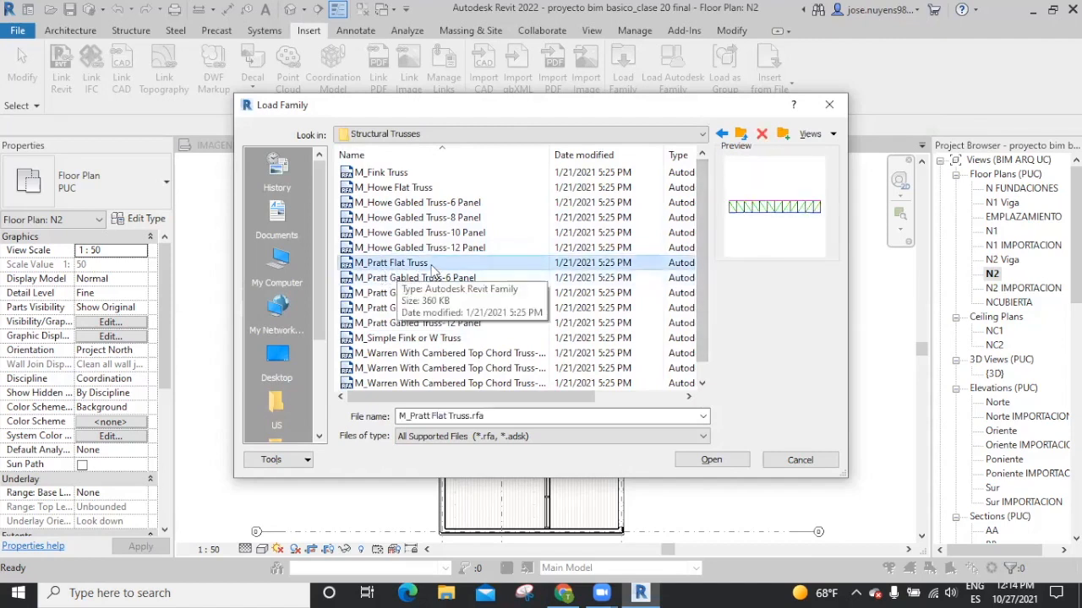
pyautogui.click(719, 459)
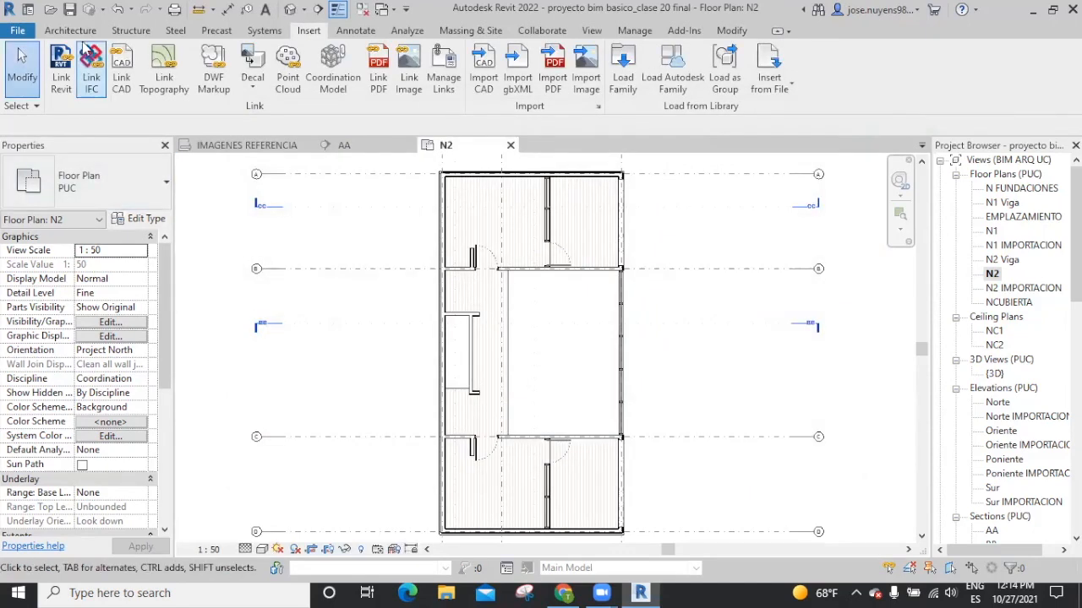
# Place an M_Pratt Flat Truss along the floor edge facing the double-height void, from the axis C wall to the axis B wall
pyautogui.click(131, 31)
pyautogui.click(157, 71)
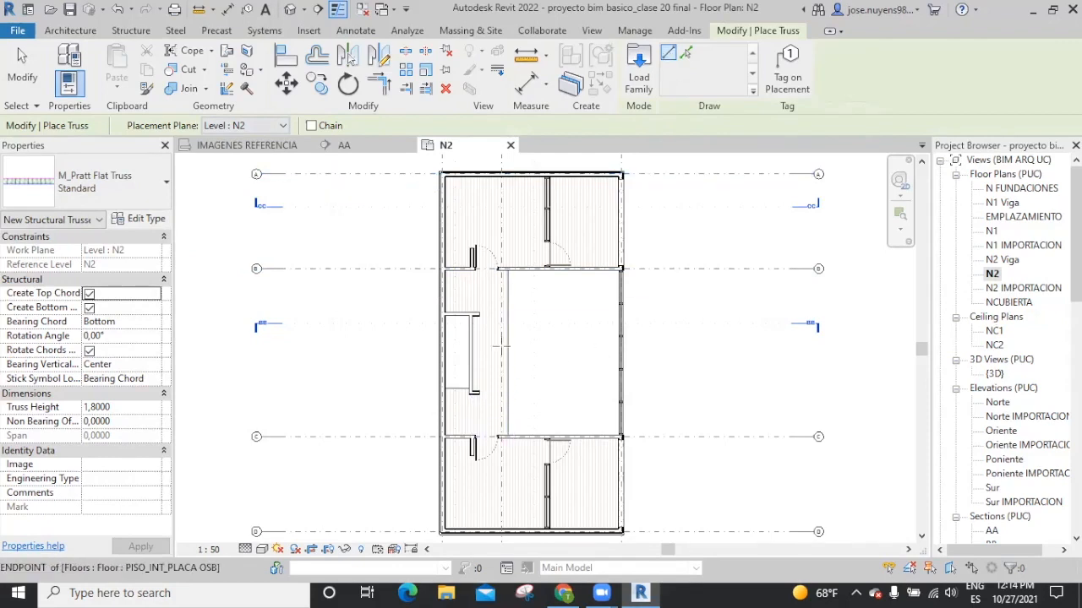
pyautogui.click(507, 435)
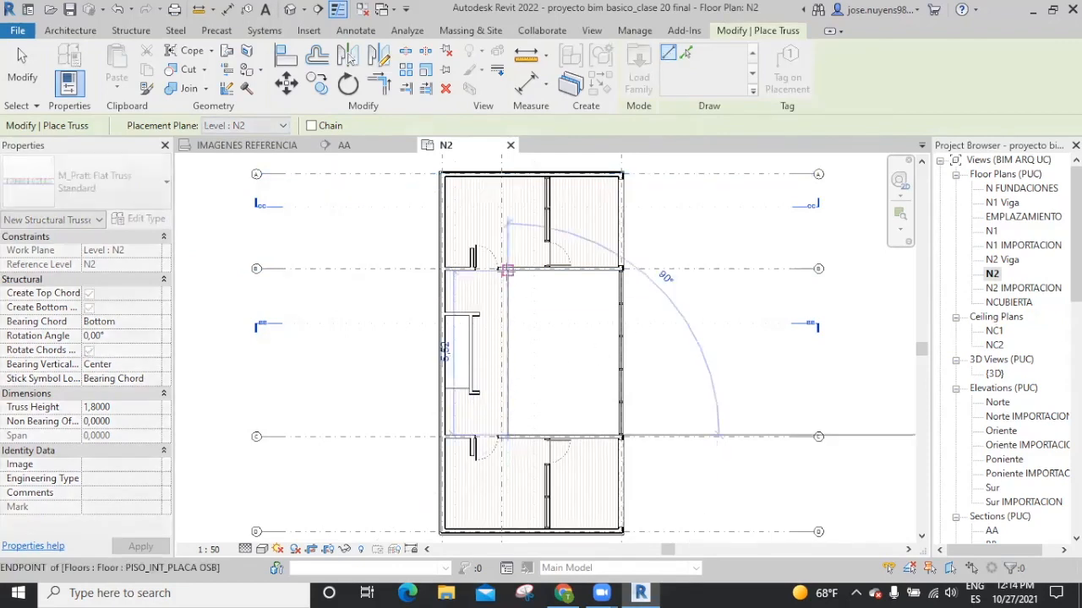
pyautogui.scroll(5, 509, 272)
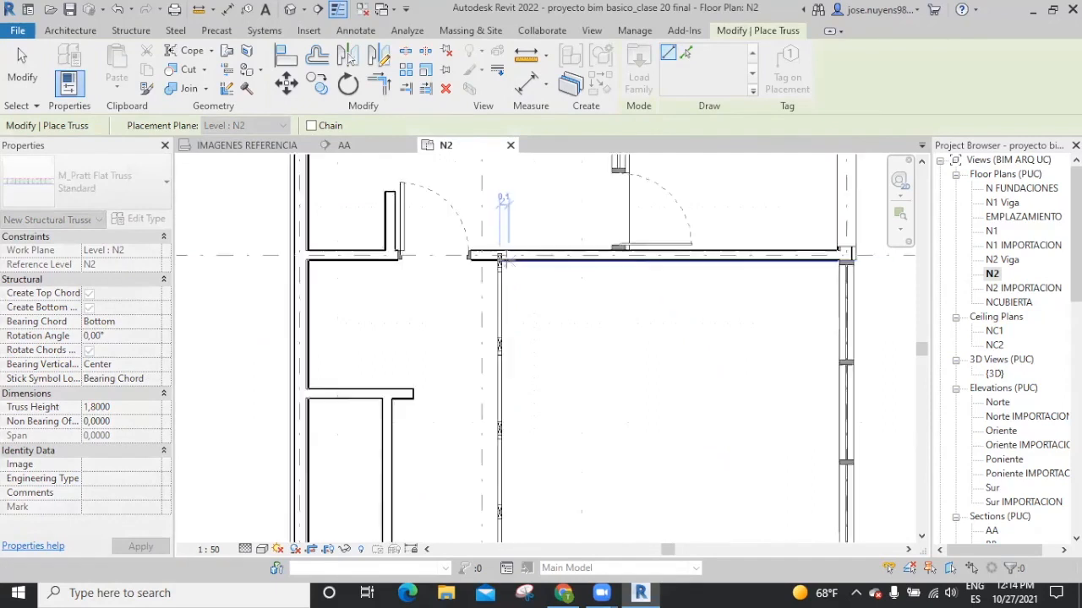
pyautogui.click(508, 272)
pyautogui.press('Escape')
pyautogui.press('Escape')
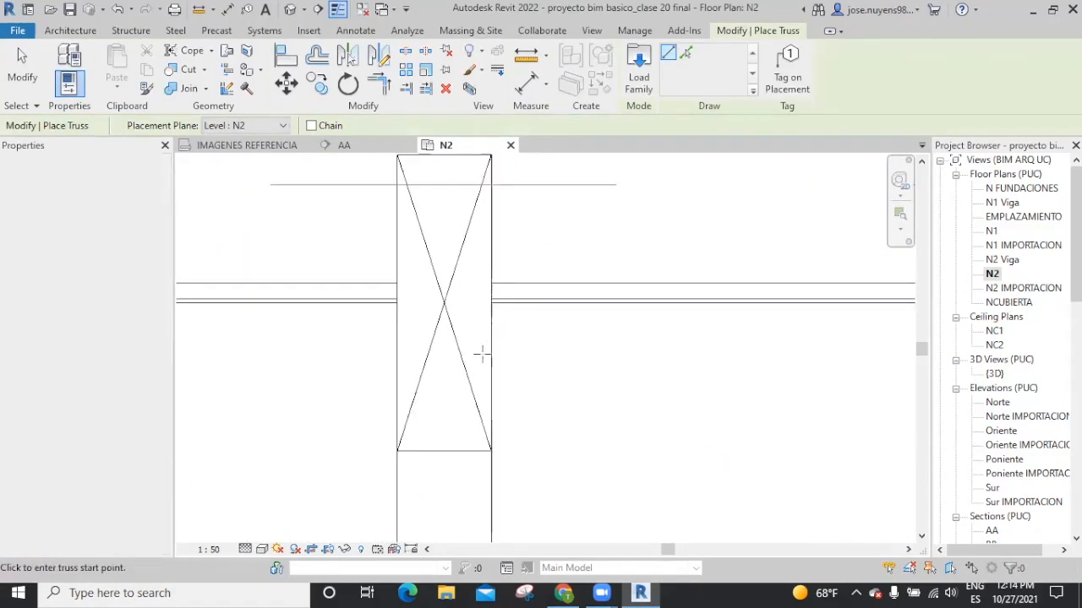
# Shorten the truss at both ends in plan by moving each endpoint to the inner face of its end post
pyautogui.click(474, 301)
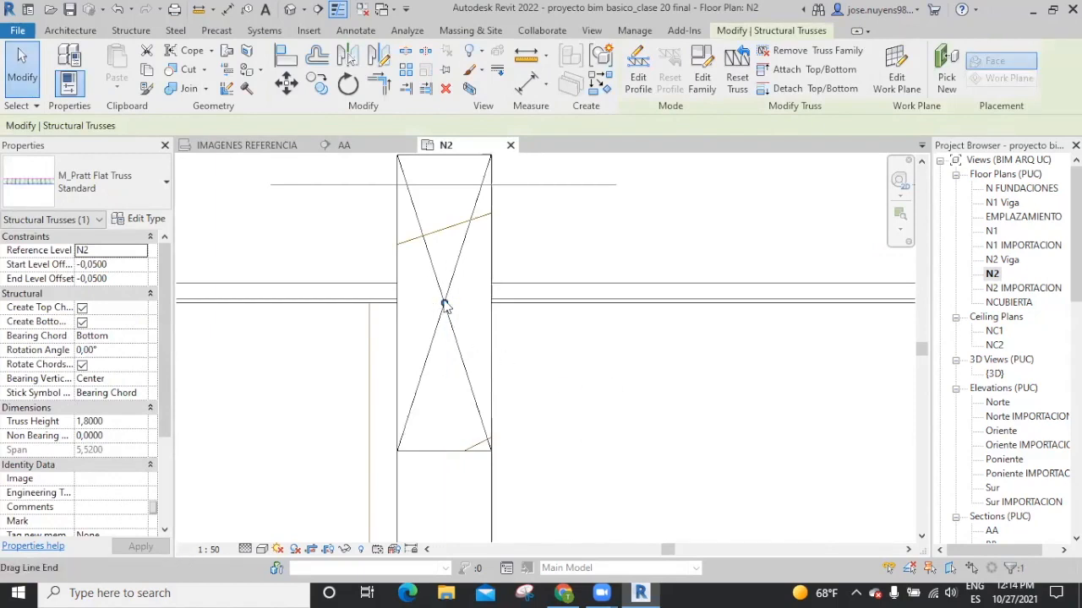
pyautogui.moveTo(445, 304); pyautogui.dragTo(439, 450)
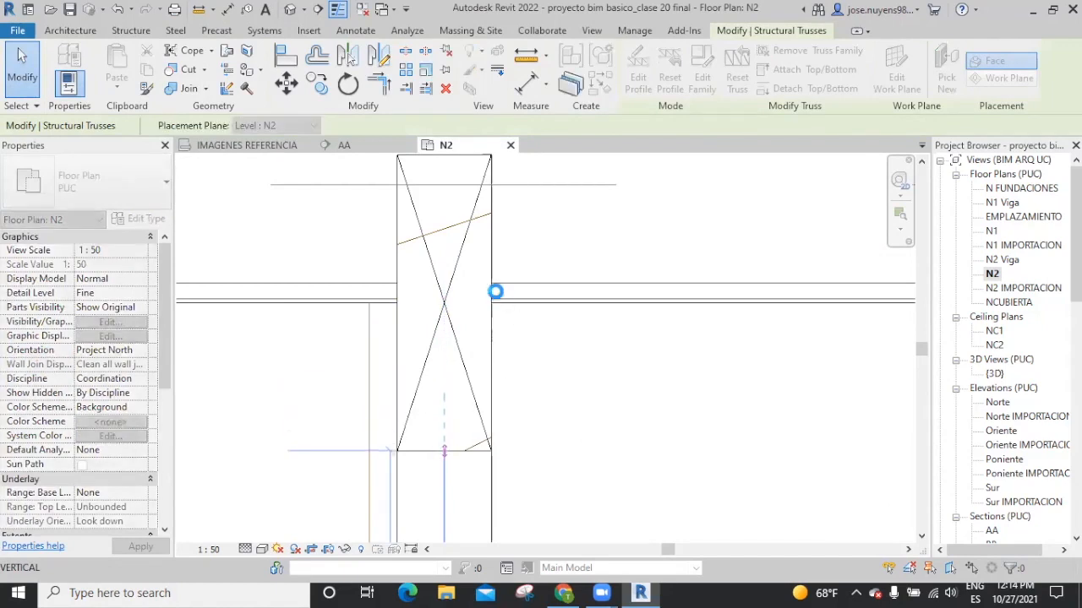
pyautogui.scroll(-7, 494, 419)
pyautogui.moveTo(677, 510); pyautogui.dragTo(674, 263, button='middle')
pyautogui.scroll(-4, 661, 308)
pyautogui.moveTo(678, 512); pyautogui.dragTo(573, 8, button='middle')
pyautogui.moveTo(555, 502); pyautogui.dragTo(541, 184, button='middle')
pyautogui.scroll(10, 497, 309)
pyautogui.scroll(2, 497, 309)
pyautogui.moveTo(546, 279); pyautogui.dragTo(543, 333, button='middle')
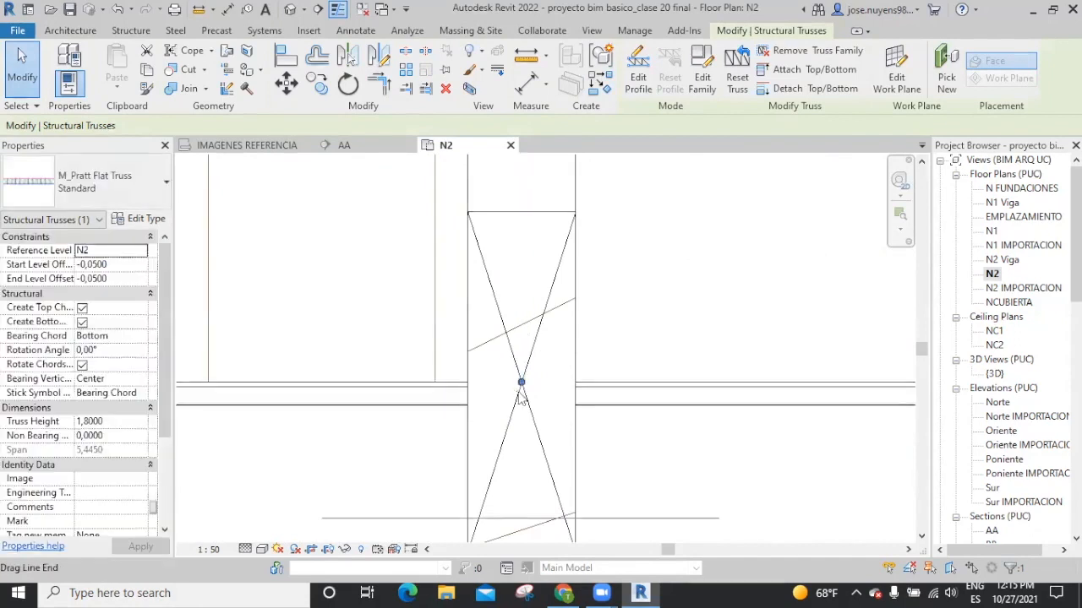
pyautogui.moveTo(521, 384); pyautogui.dragTo(537, 215)
pyautogui.scroll(-4, 707, 365)
pyautogui.scroll(-3, 706, 370)
pyautogui.moveTo(769, 220); pyautogui.dragTo(675, 326, button='middle')
pyautogui.click(676, 312)
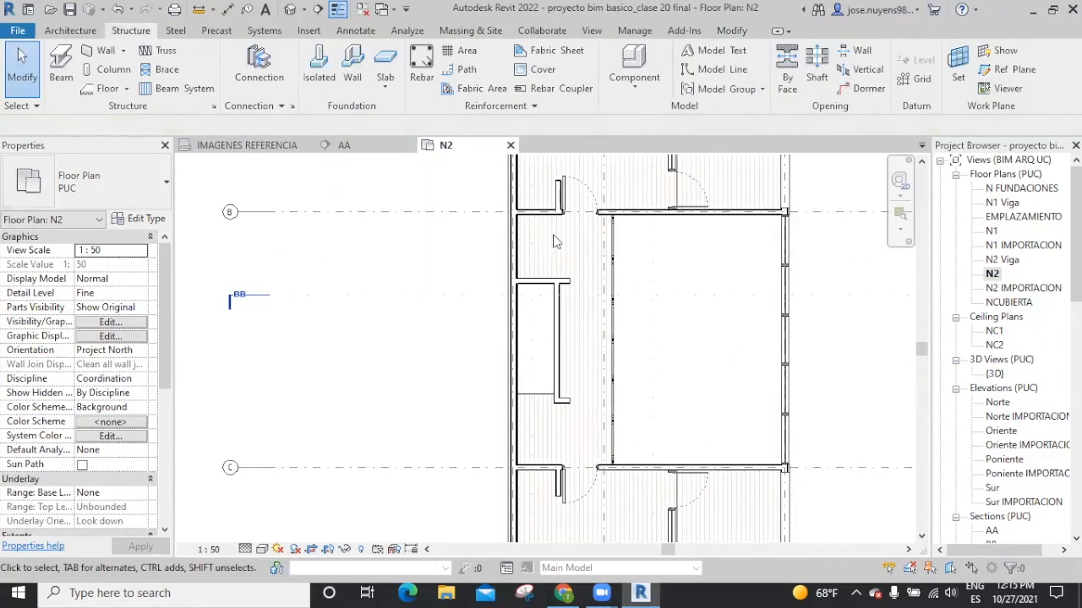
# Open section AA and set its visual style to Hidden Line for the view of the new truss
pyautogui.click(343, 144)
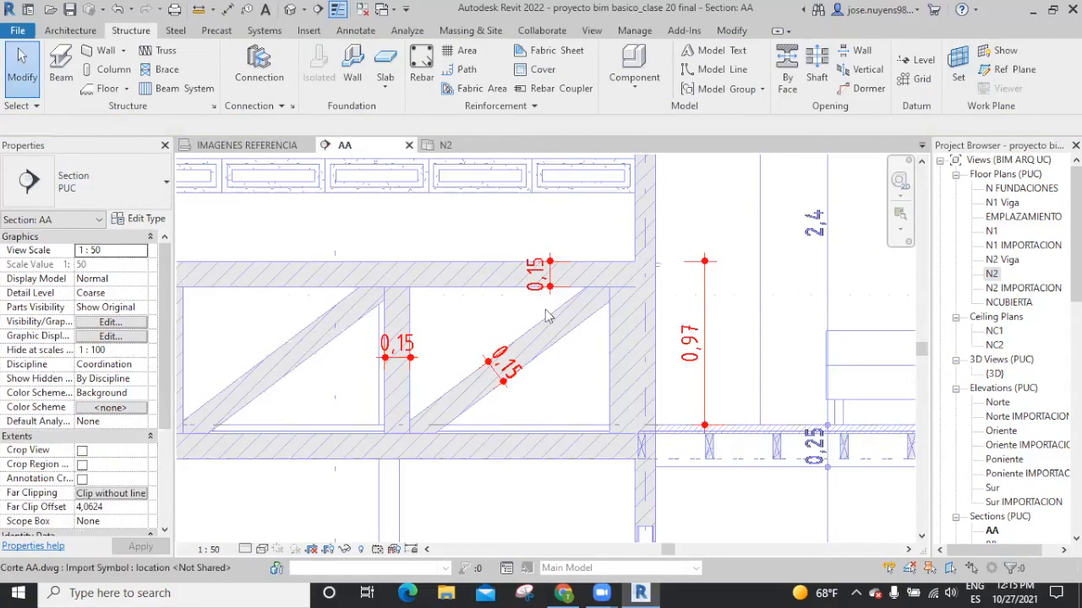
pyautogui.scroll(-5, 547, 315)
pyautogui.moveTo(545, 311); pyautogui.dragTo(610, 412, button='middle')
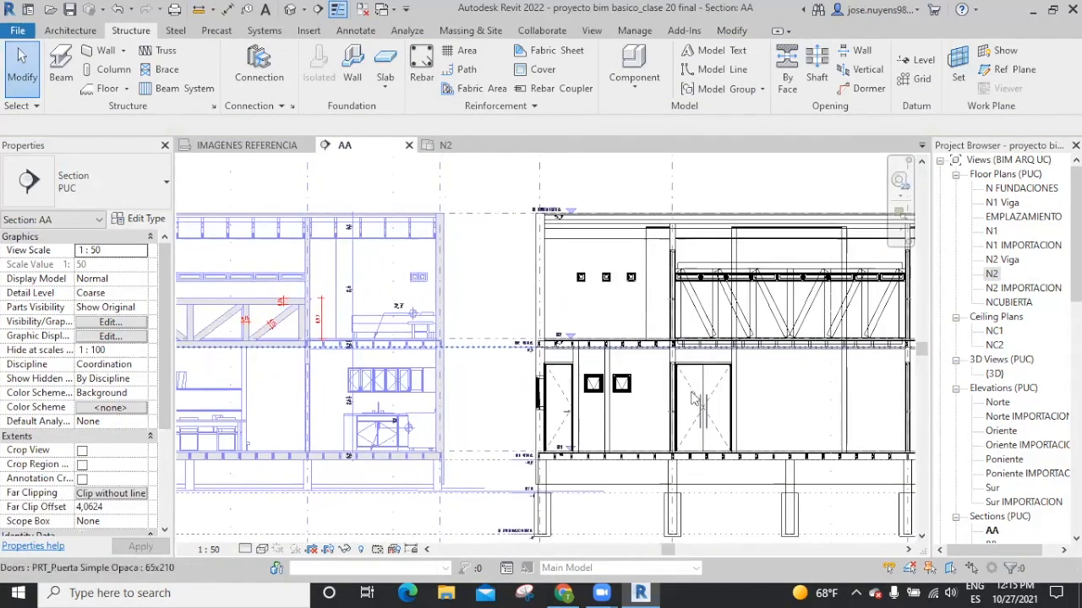
pyautogui.click(262, 549)
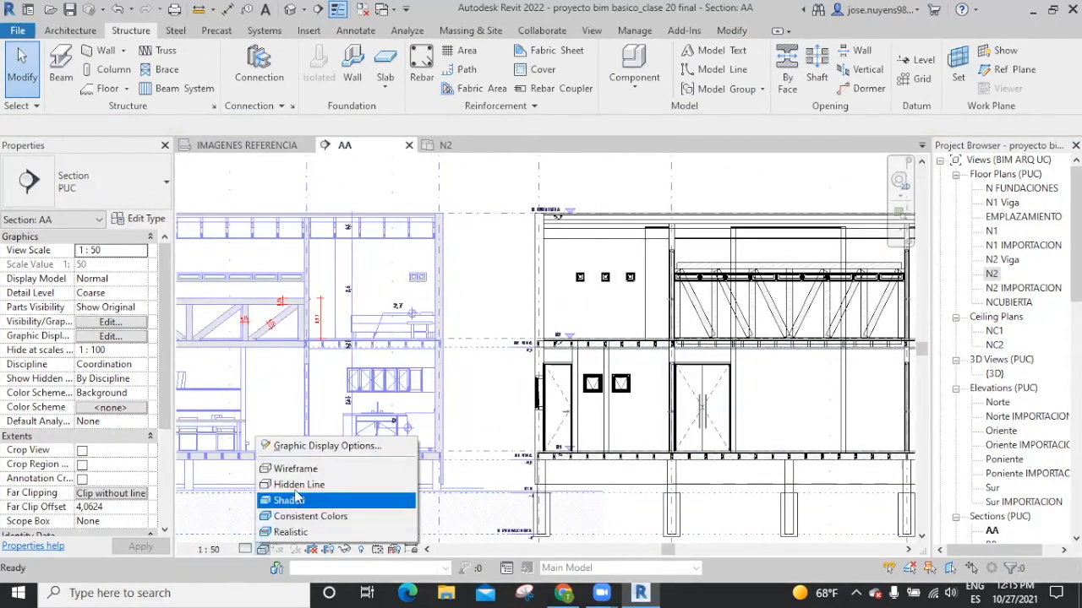
pyautogui.click(292, 485)
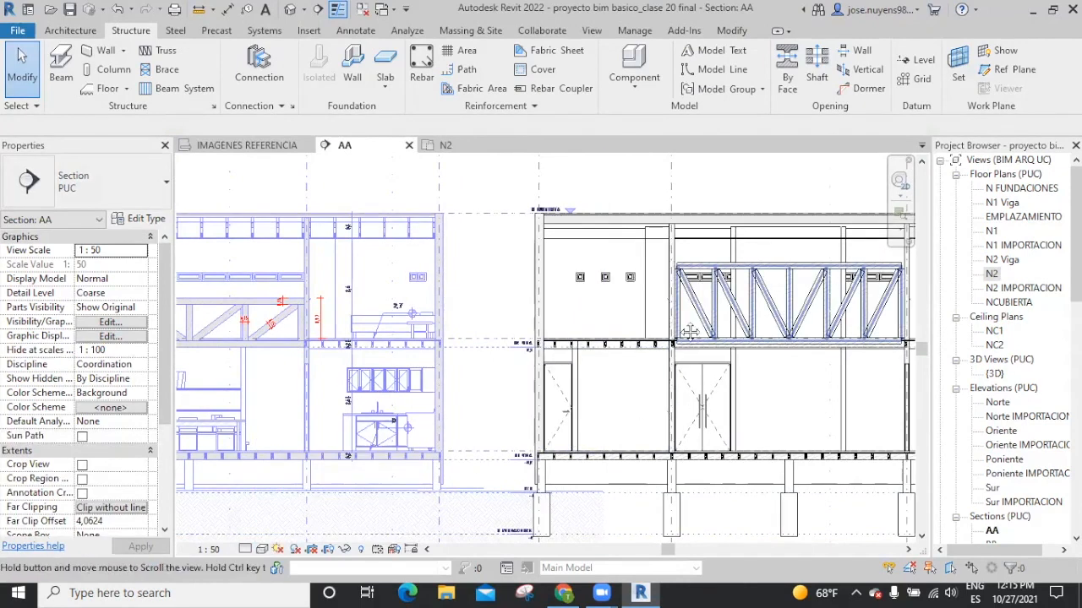
pyautogui.scroll(4, 725, 326)
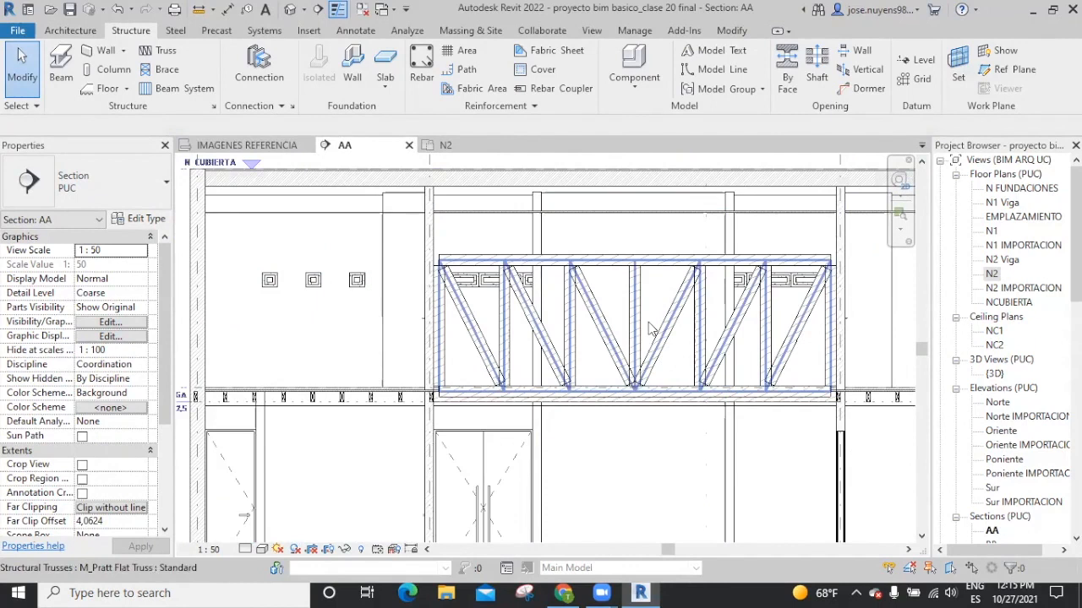
# Check the framing of the truss's top chord and a diagonal, and compare its panel layout with the imported CAD section
pyautogui.click(616, 267)
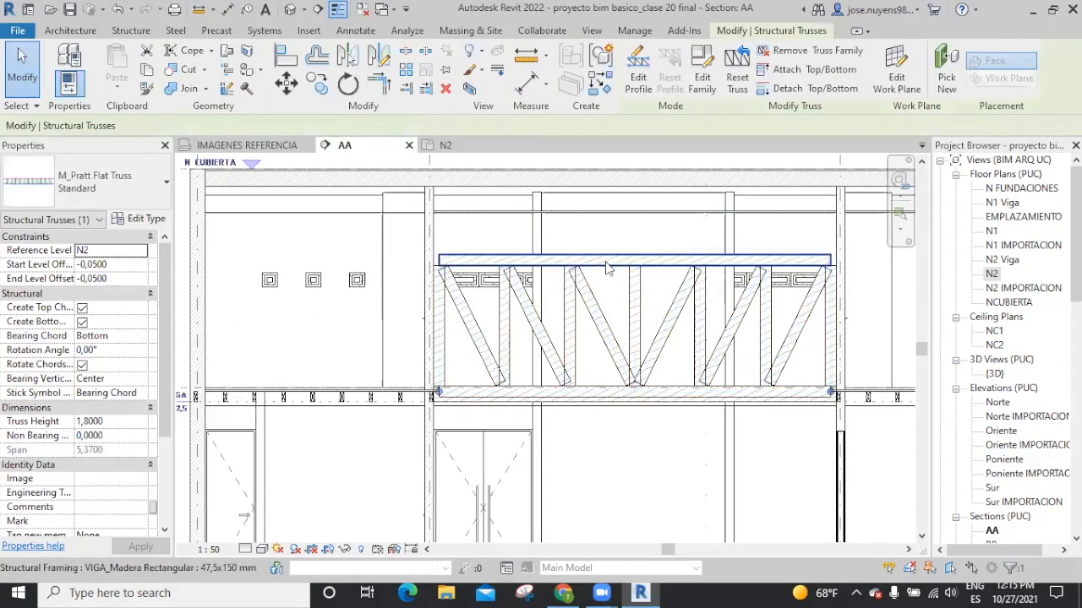
pyautogui.click(606, 264)
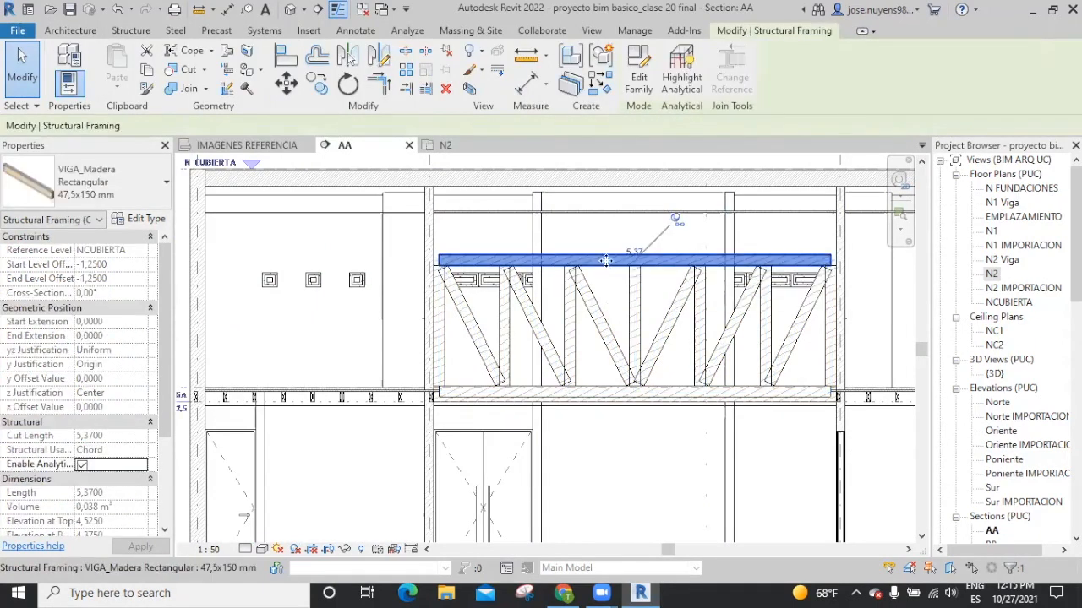
pyautogui.click(606, 336)
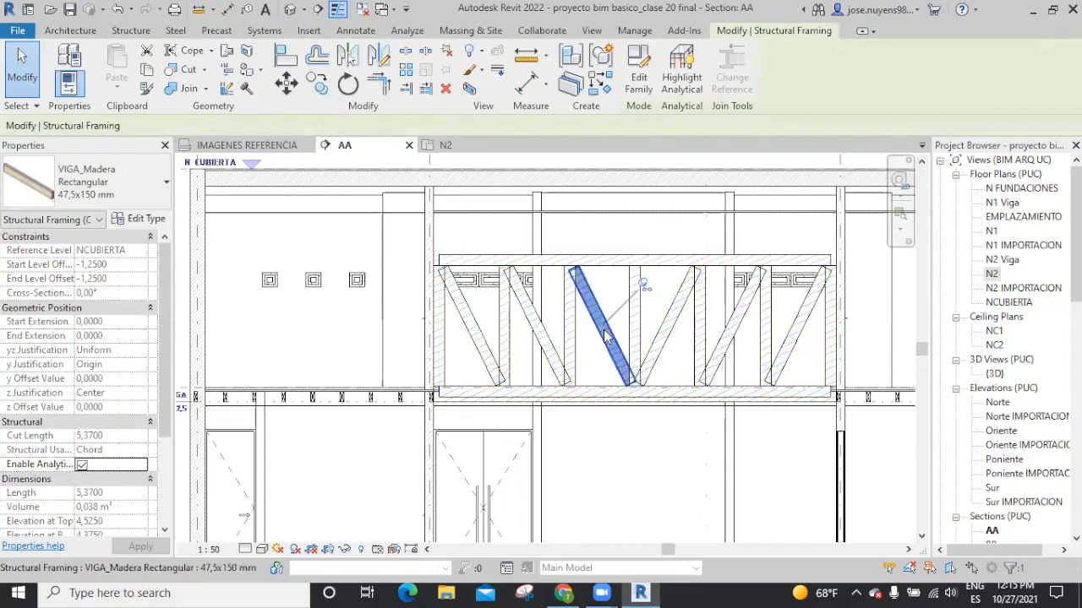
pyautogui.click(633, 260)
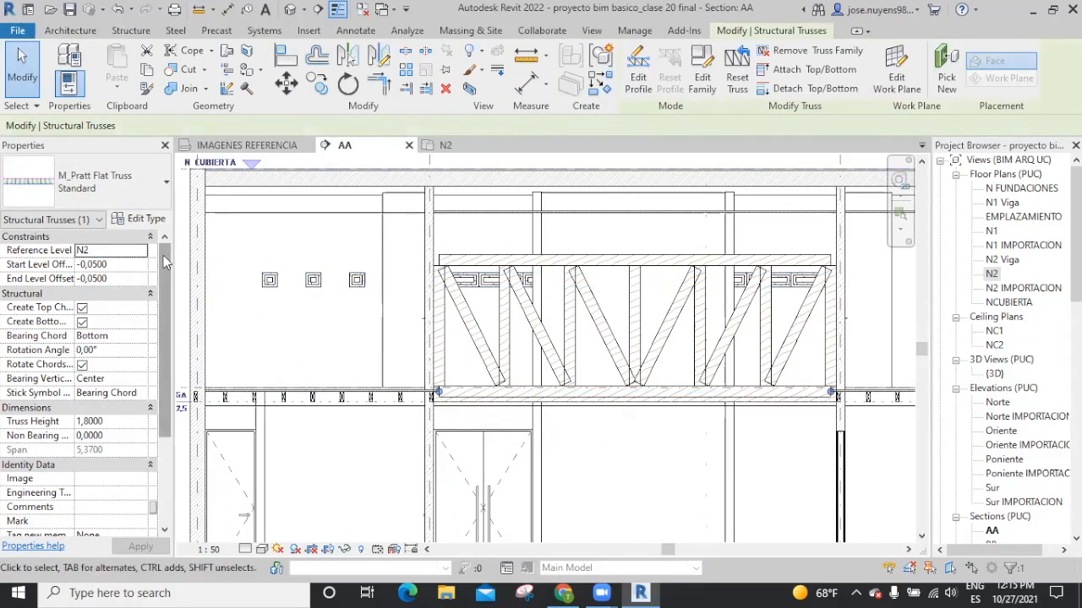
pyautogui.scroll(-3, 150, 341)
pyautogui.scroll(-1, 150, 341)
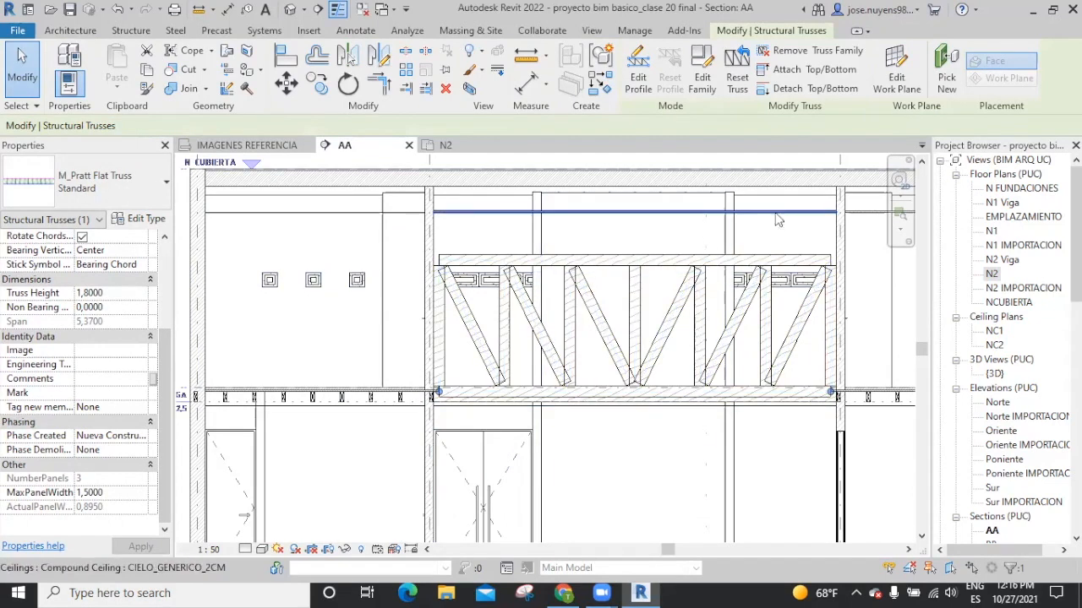
pyautogui.moveTo(669, 319); pyautogui.dragTo(367, 333, button='middle')
pyautogui.scroll(-2, 848, 321)
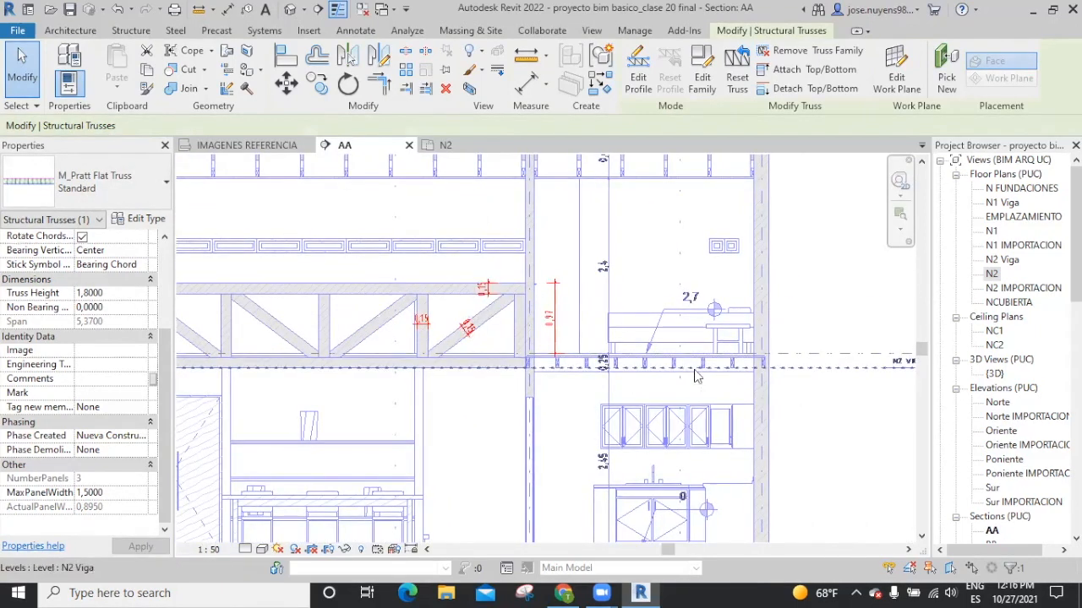
pyautogui.moveTo(784, 352); pyautogui.dragTo(409, 334, button='middle')
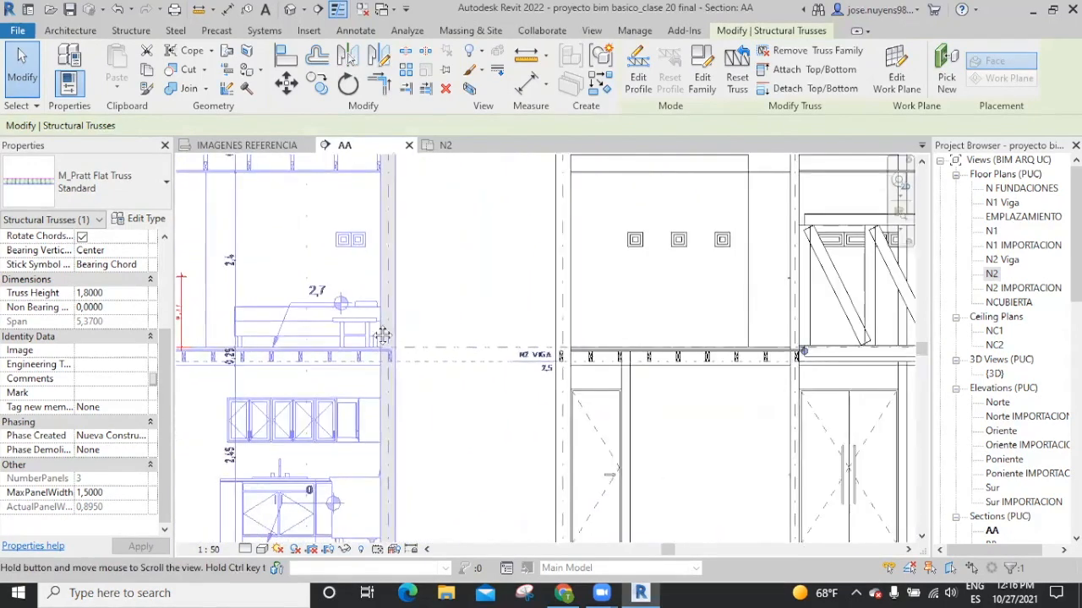
pyautogui.scroll(3, 532, 326)
pyautogui.moveTo(531, 326); pyautogui.dragTo(475, 338, button='middle')
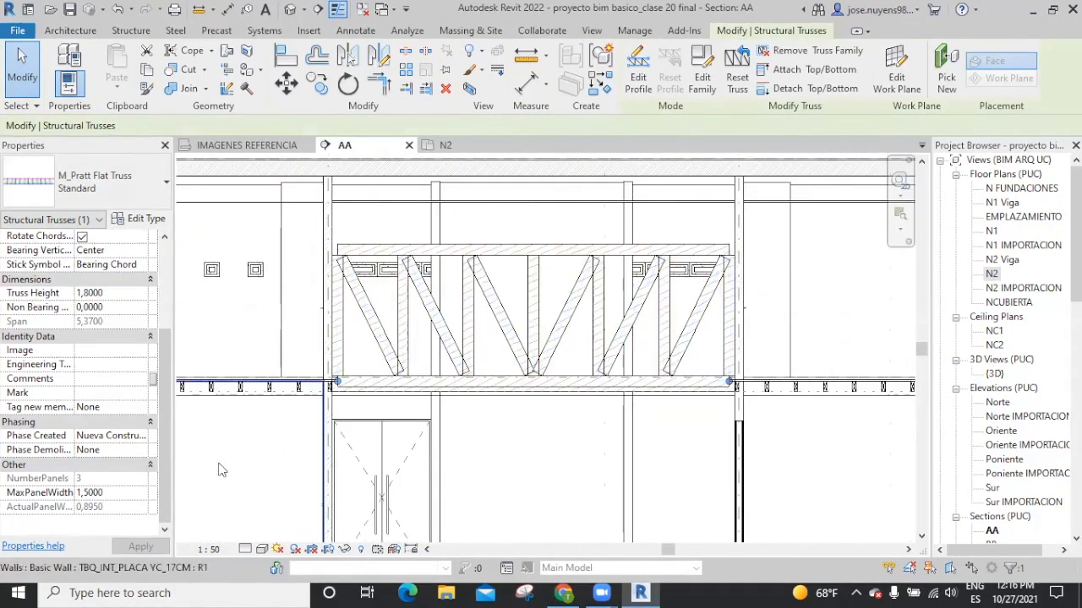
# Set the truss's maximum panel width to 2 m and apply it
pyautogui.click(102, 493)
pyautogui.click(107, 491)
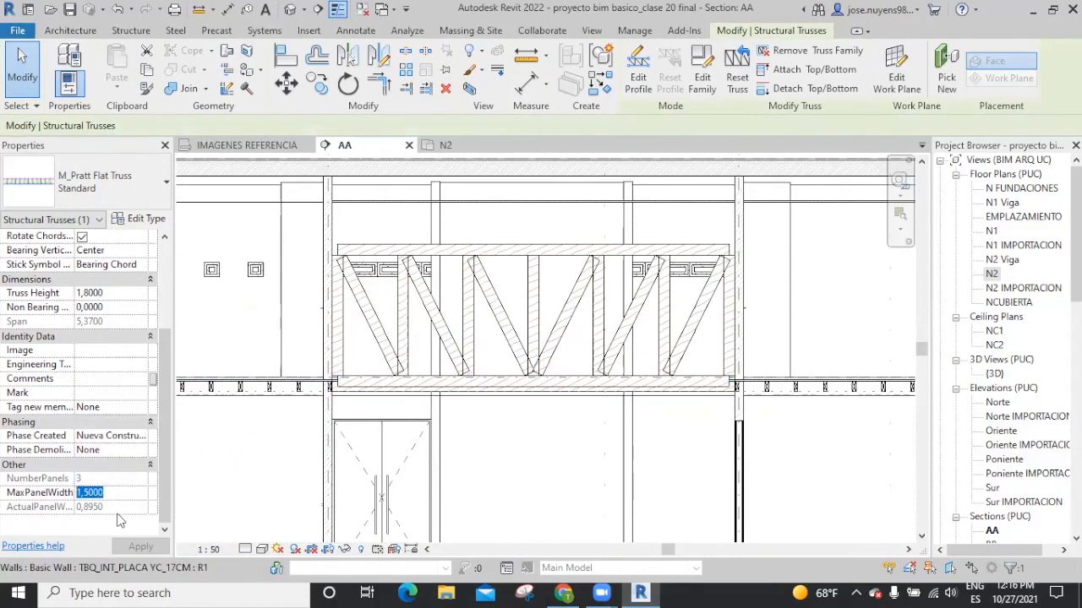
pyautogui.write('2')
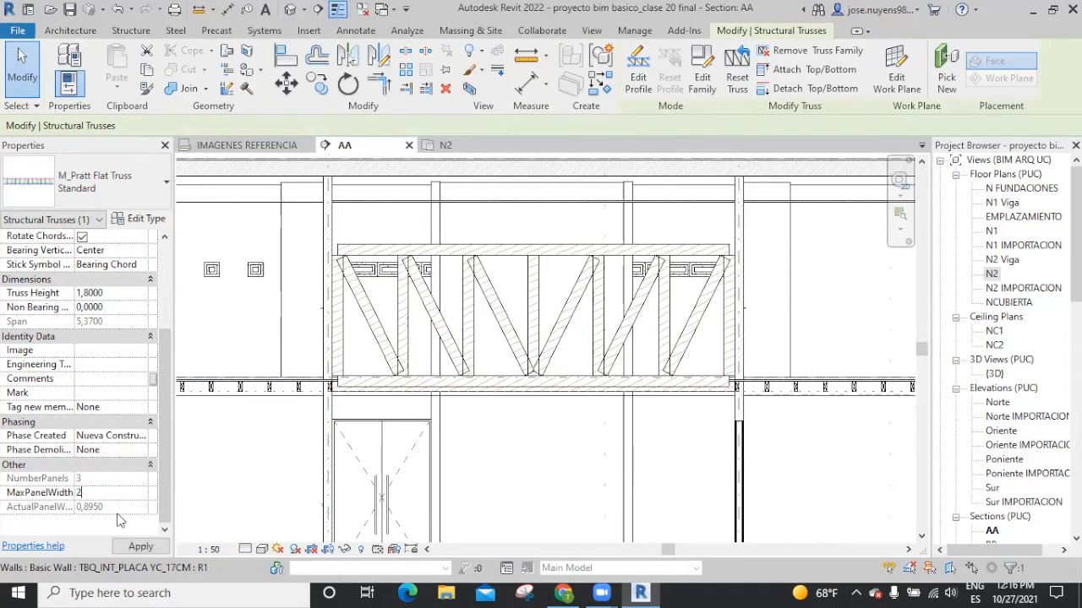
pyautogui.click(141, 548)
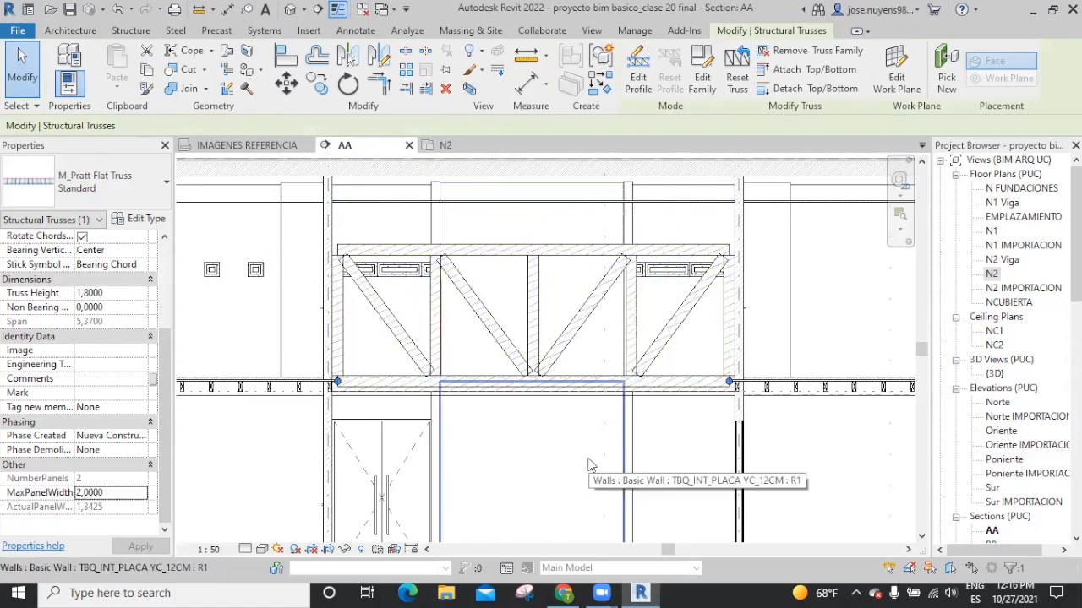
# In the truss's type properties, set the framing type of the top chords and vertical webs to VIGA_Madera Rectangular:47,5x150 mm
pyautogui.click(135, 218)
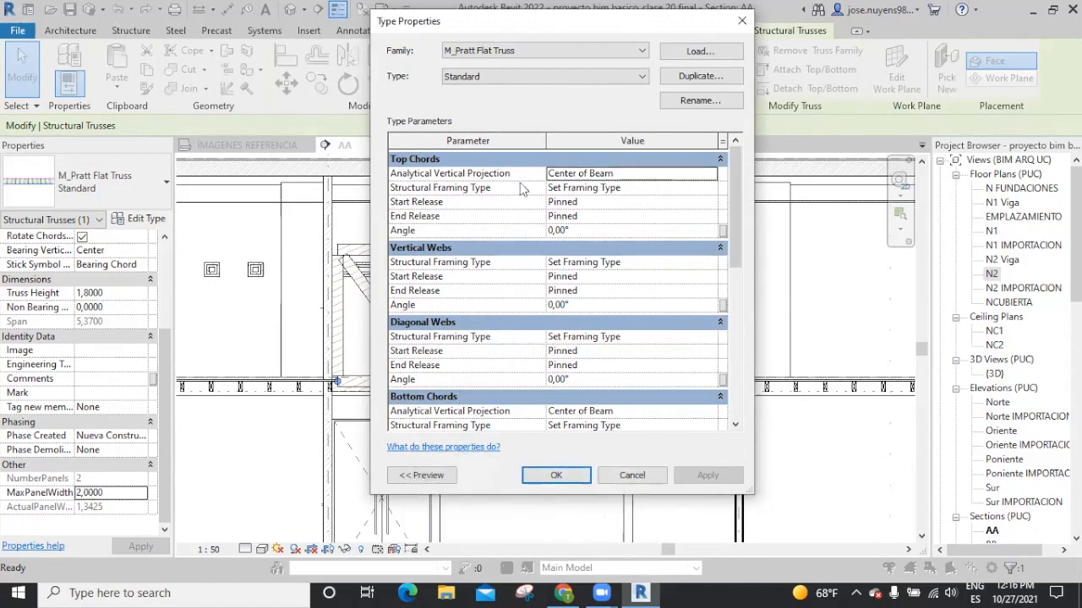
pyautogui.click(709, 187)
pyautogui.scroll(-5, 746, 223)
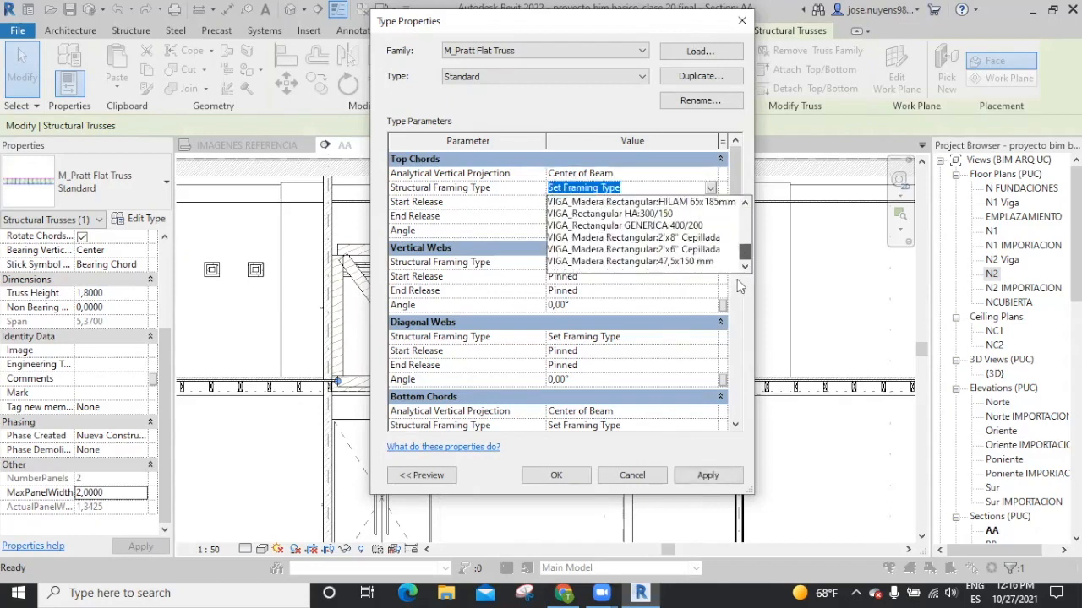
pyautogui.click(687, 262)
pyautogui.click(714, 264)
pyautogui.click(710, 262)
pyautogui.scroll(-3, 746, 288)
pyautogui.click(696, 344)
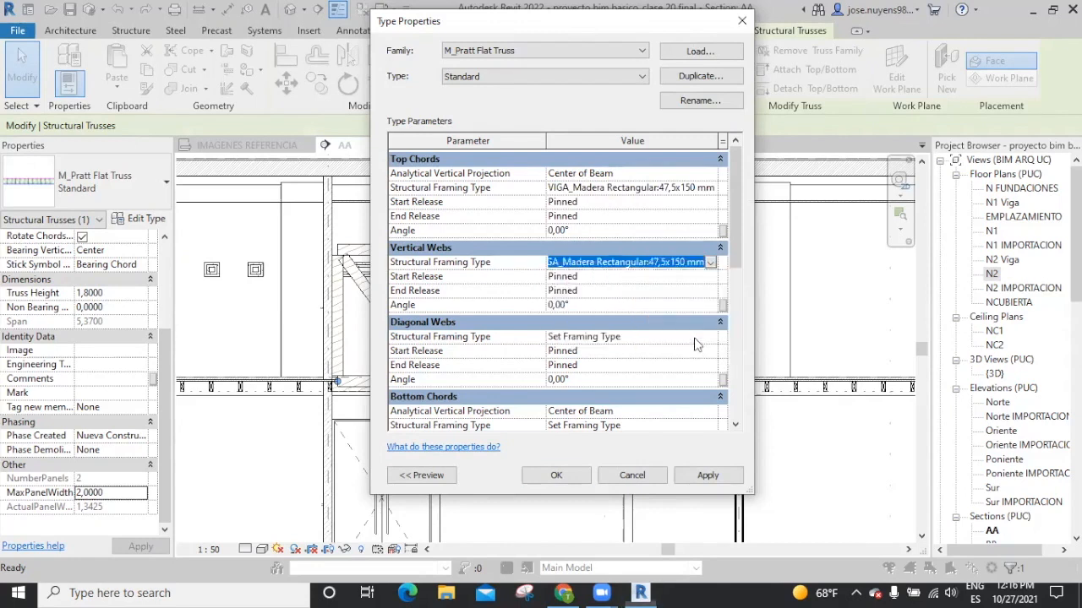
# Assign VIGA_Madera Rectangular:47,5x150 mm to the diagonal webs and bottom chords, and accept the truss type changes
pyautogui.click(702, 338)
pyautogui.click(710, 336)
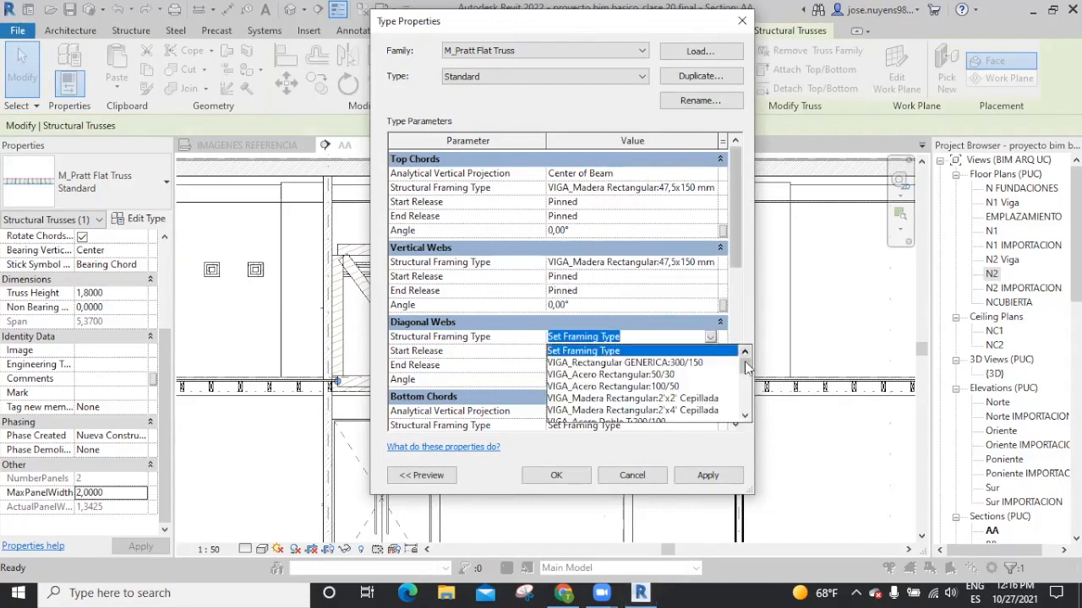
pyautogui.scroll(-3, 746, 365)
pyautogui.click(707, 411)
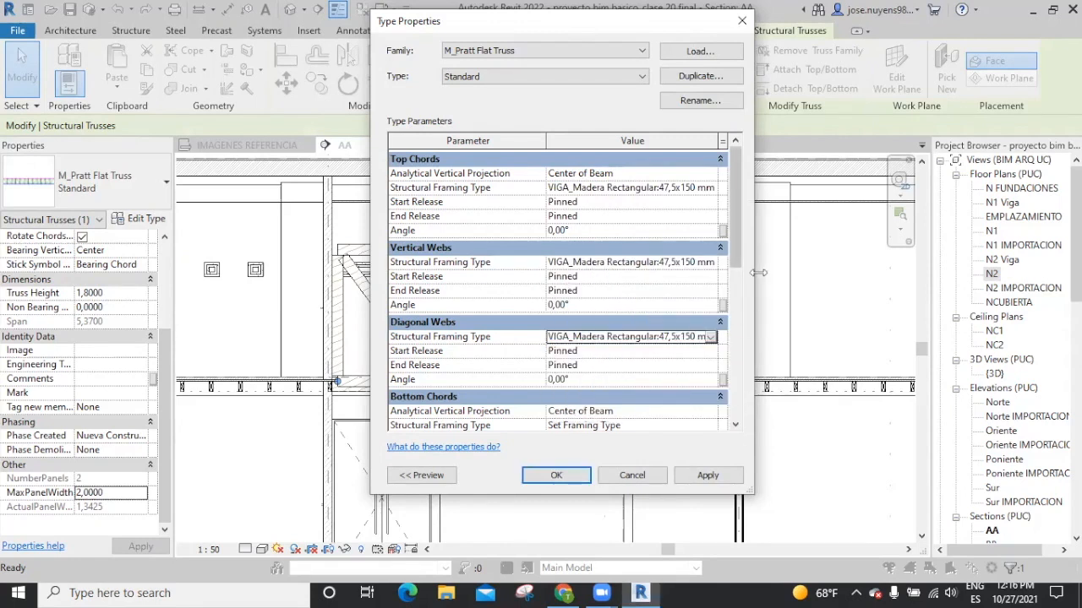
pyautogui.scroll(-3, 732, 258)
pyautogui.click(710, 365)
pyautogui.click(709, 365)
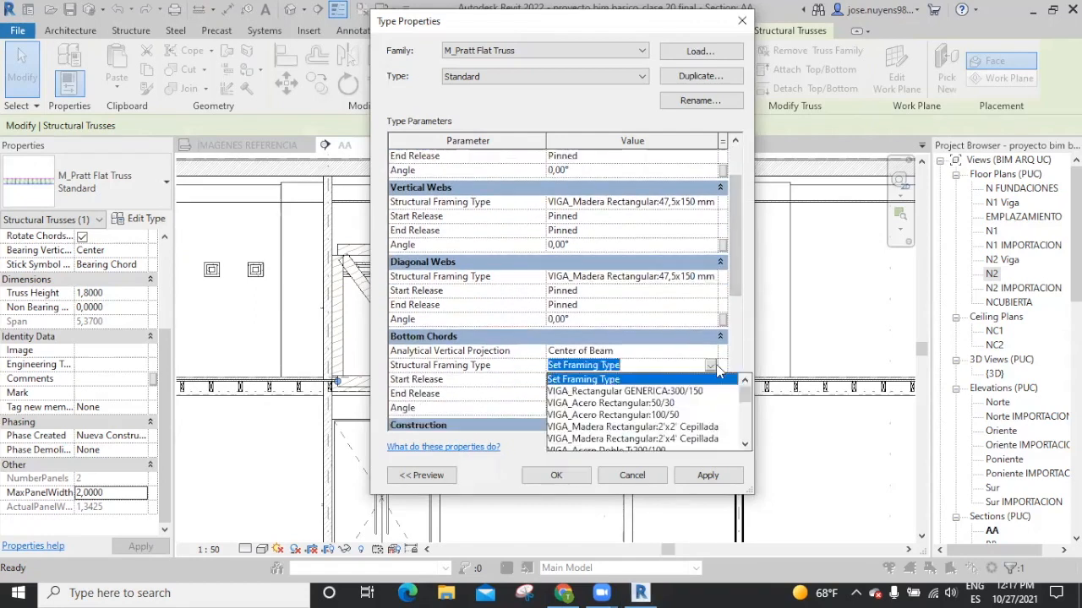
pyautogui.scroll(-3, 741, 391)
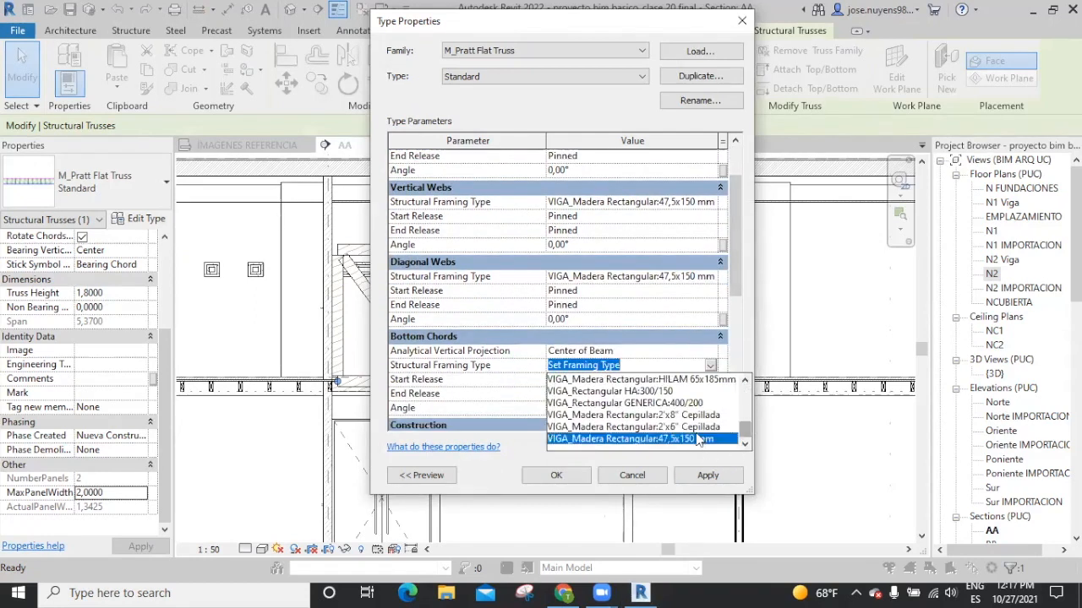
pyautogui.click(701, 439)
pyautogui.click(708, 476)
pyautogui.click(558, 479)
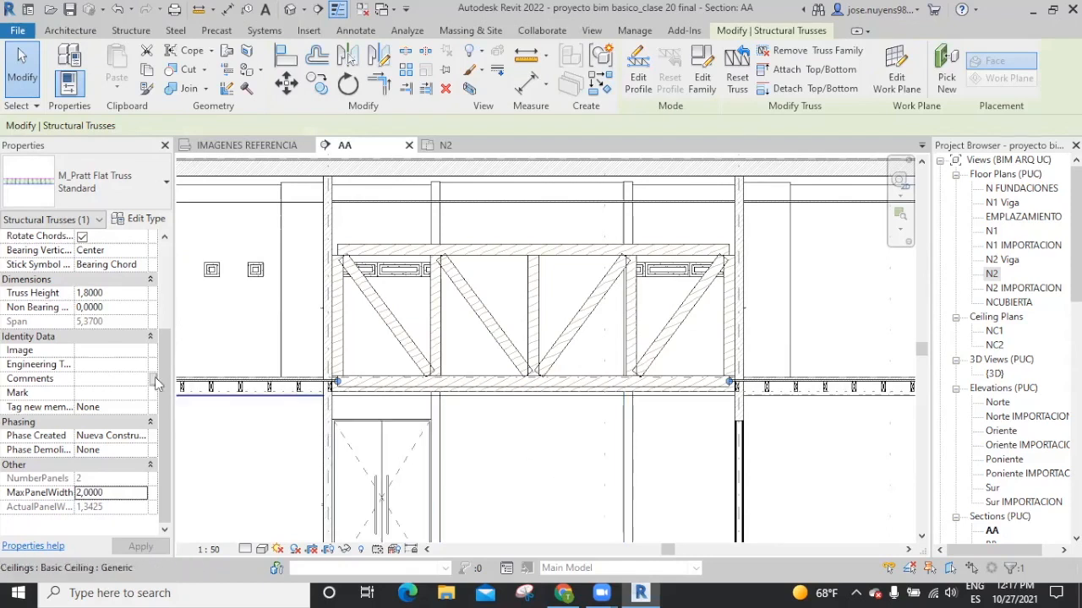
# Set the truss's start and end level offsets from N2 to 0
pyautogui.moveTo(164, 344); pyautogui.dragTo(184, 241)
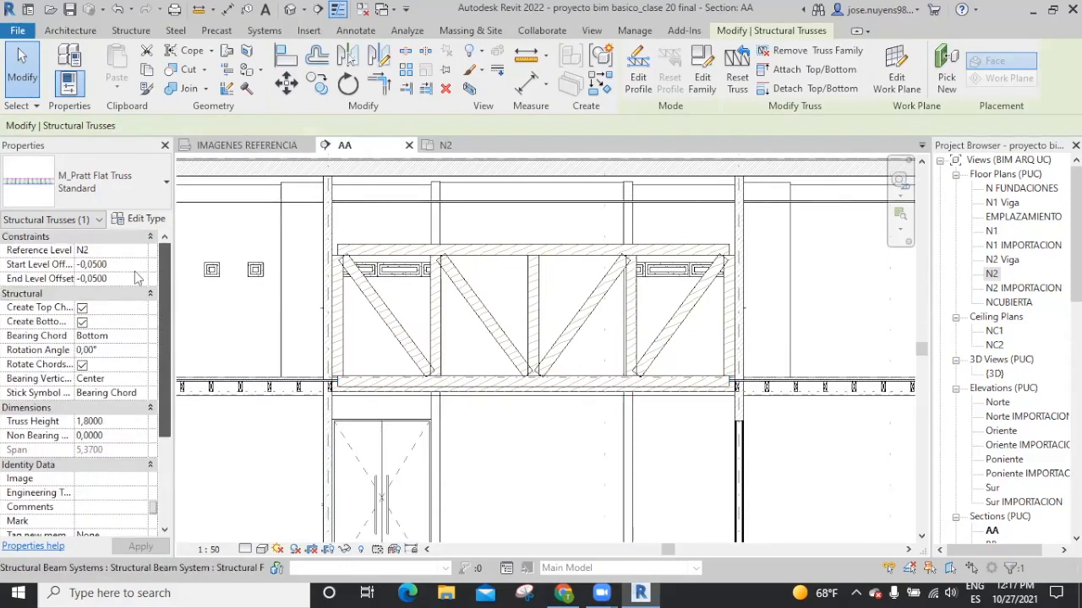
pyautogui.scroll(5, 331, 386)
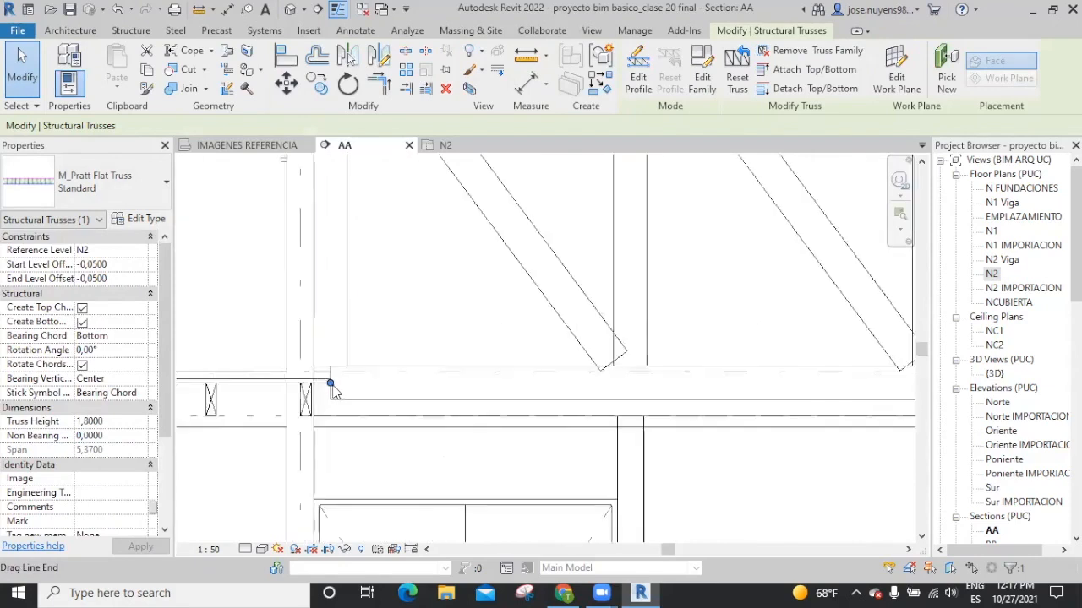
pyautogui.scroll(2, 331, 386)
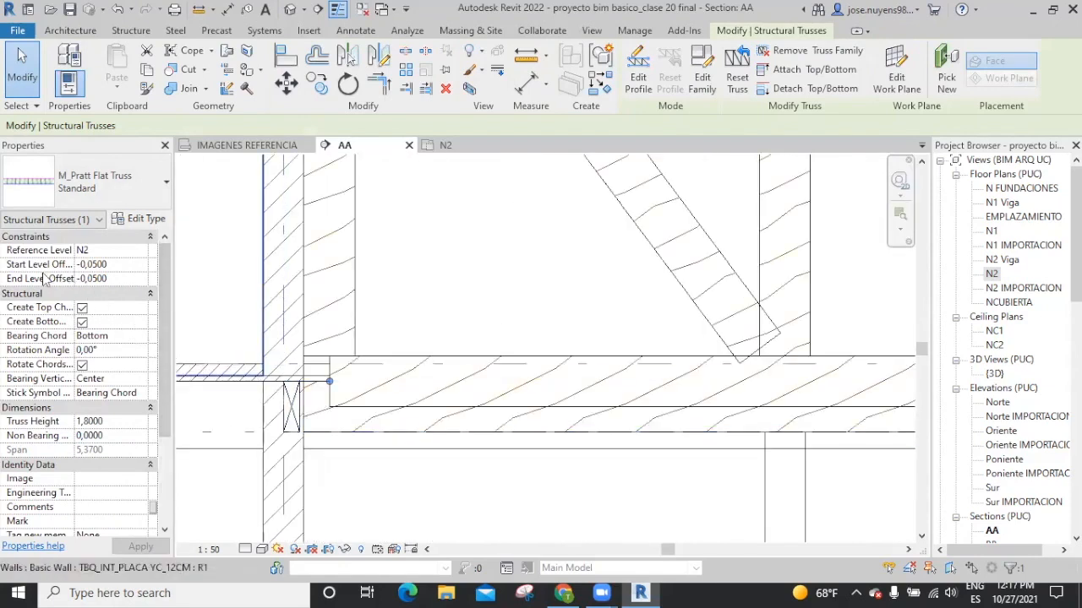
pyautogui.click(120, 265)
pyautogui.write('0')
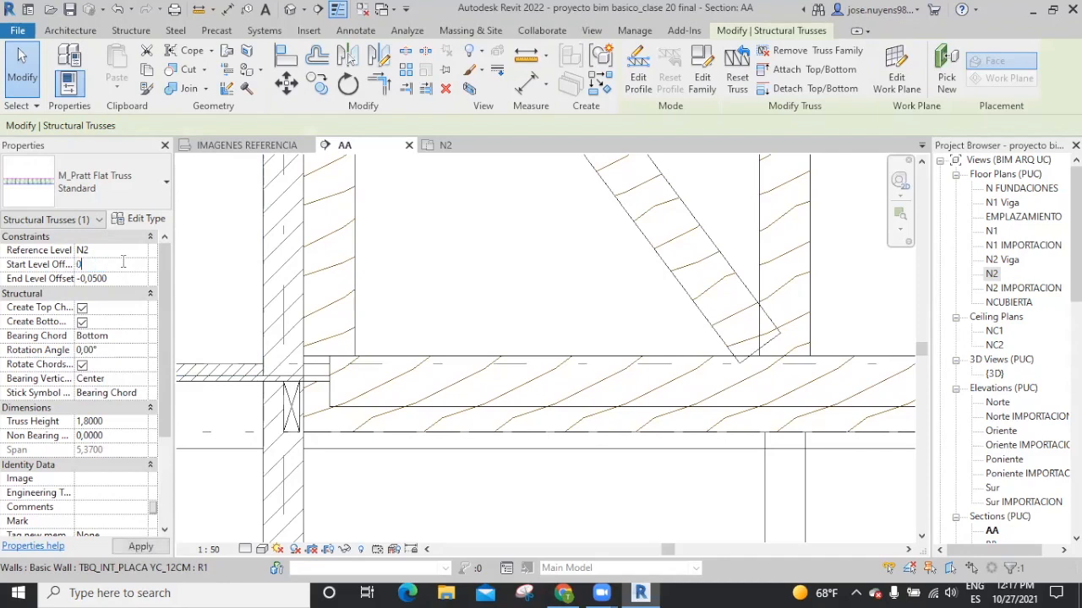
pyautogui.click(113, 281)
pyautogui.click(116, 276)
pyautogui.click(117, 276)
pyautogui.moveTo(117, 275); pyautogui.dragTo(71, 272)
pyautogui.write('0')
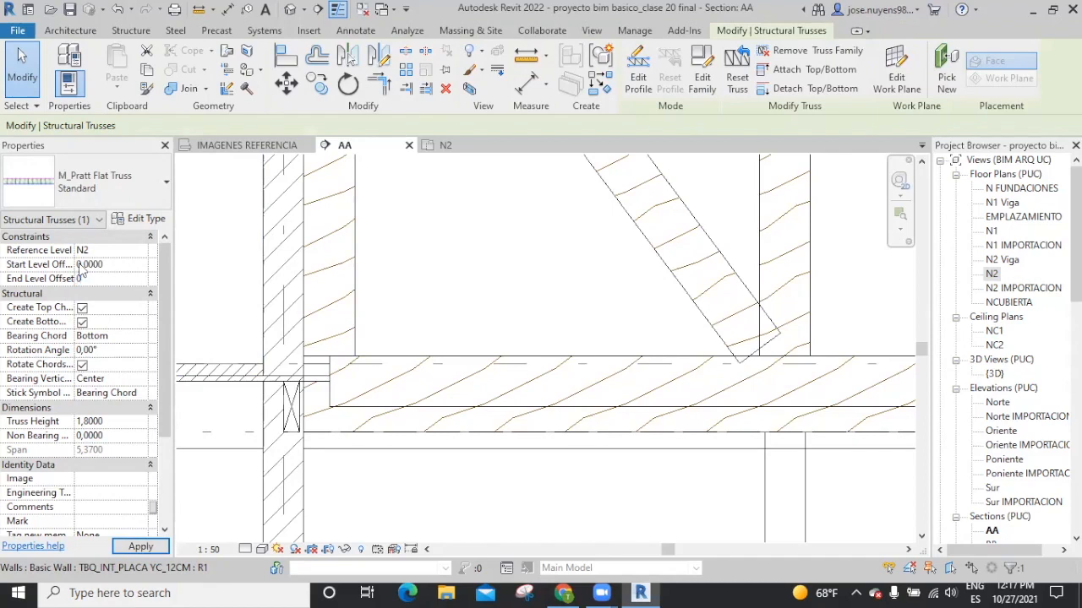
pyautogui.click(140, 546)
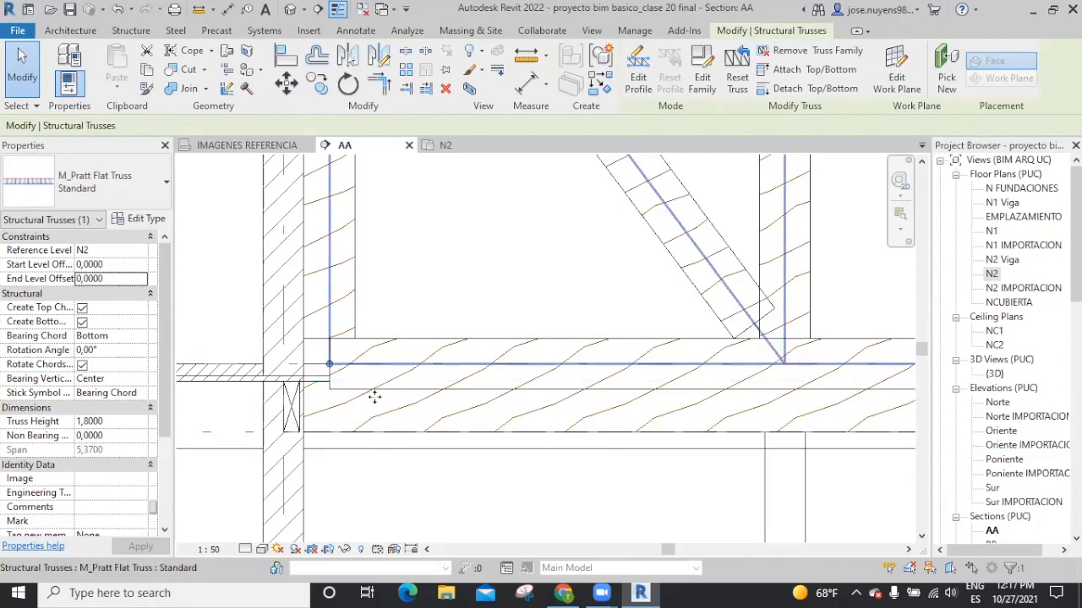
# Measure the vertical distance from the underside of the truss's bottom chord to the N2 Viga level
pyautogui.click(526, 57)
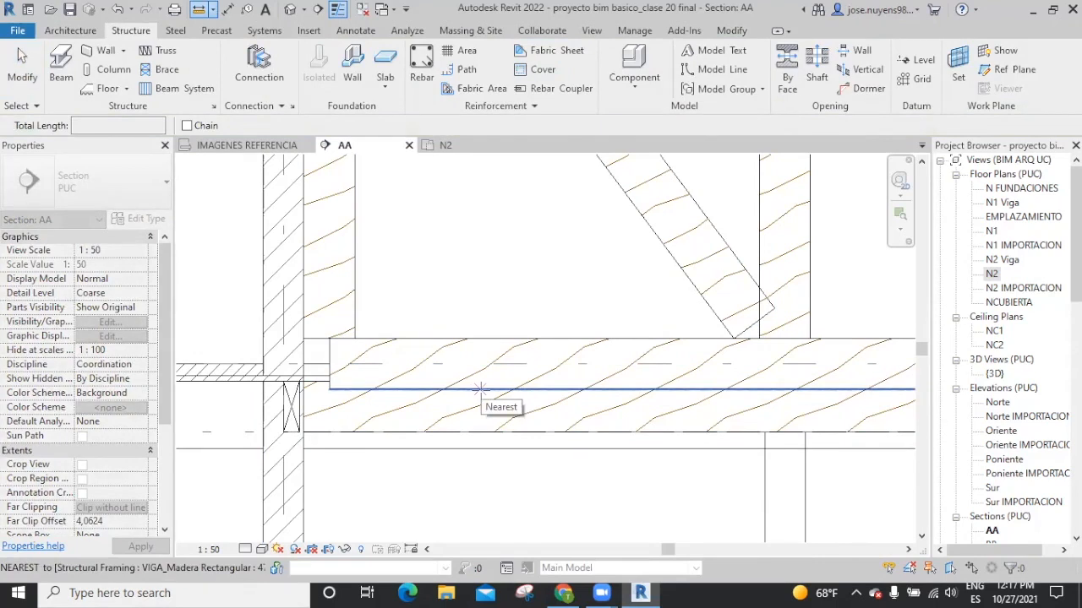
pyautogui.click(479, 389)
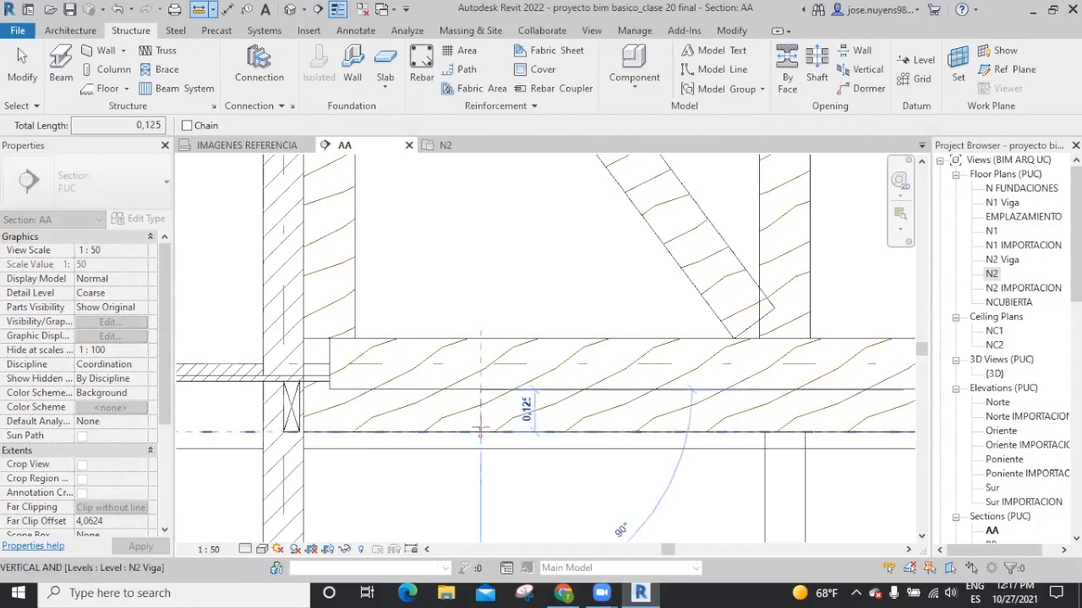
pyautogui.click(479, 430)
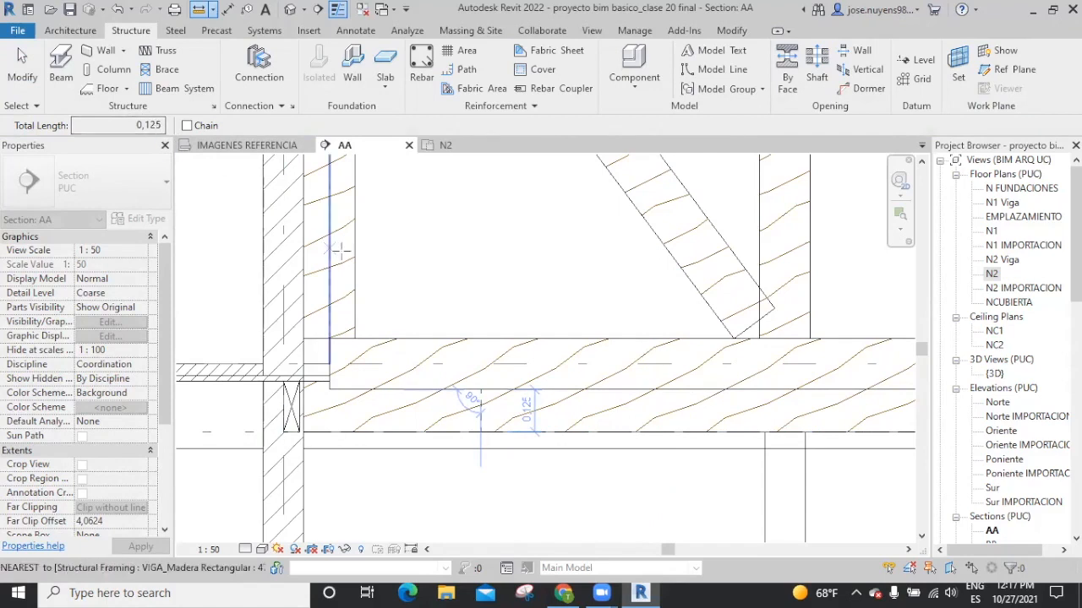
pyautogui.press('Escape')
pyautogui.press('Escape')
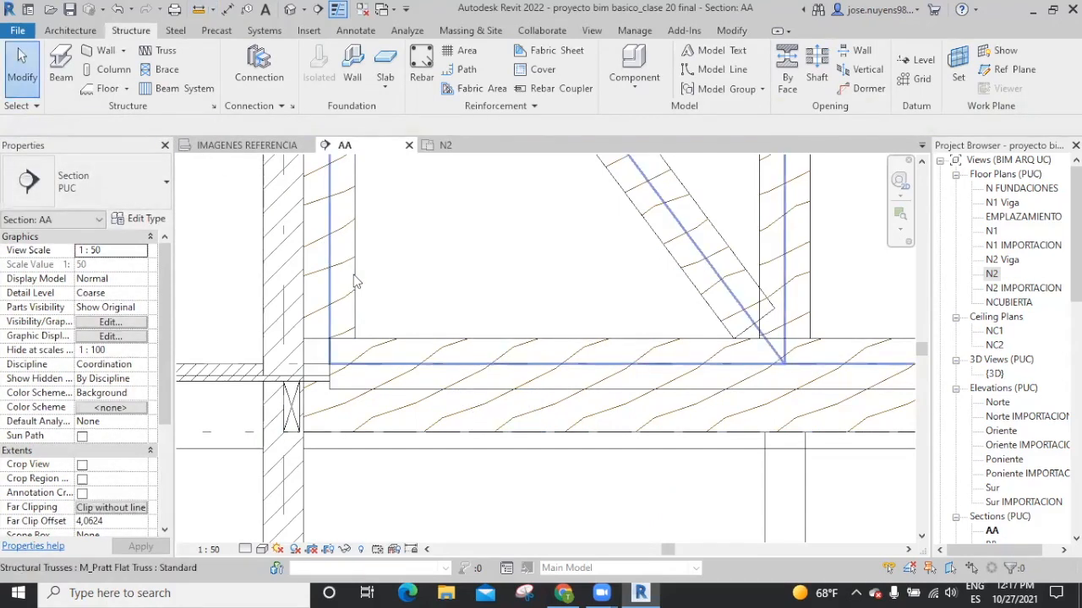
# Set the truss's start and end level offsets to -12,5 cm and apply them
pyautogui.click(355, 283)
pyautogui.click(126, 266)
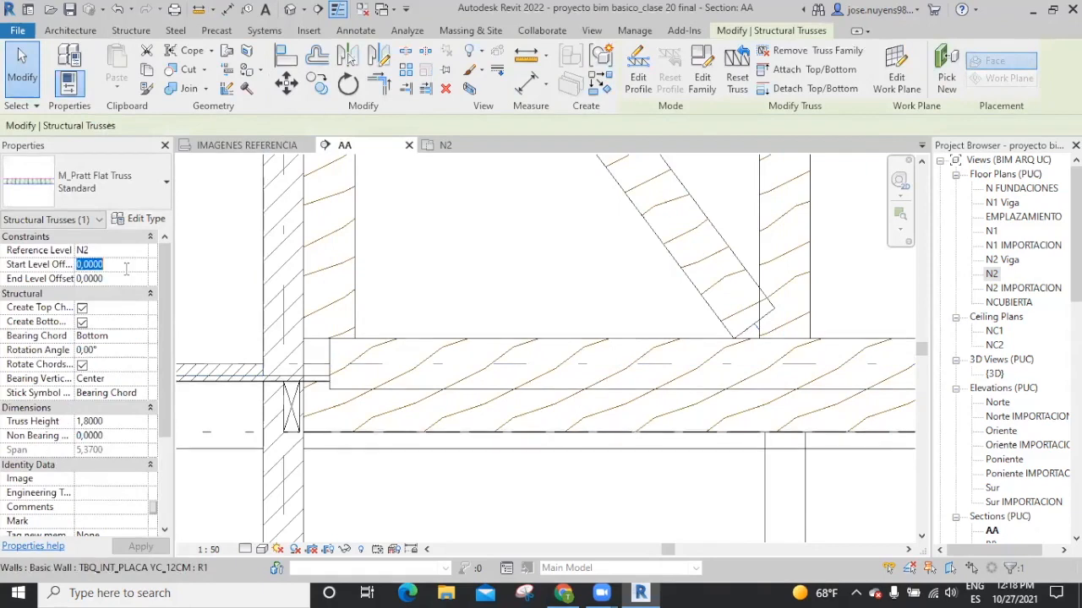
pyautogui.write('-12,')
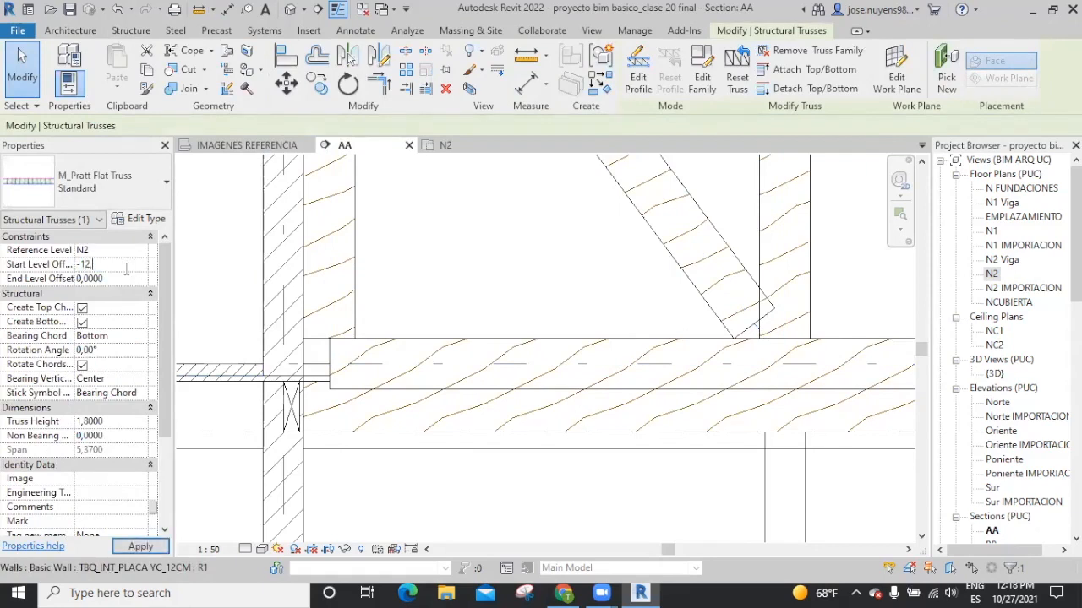
pyautogui.write('5cm')
pyautogui.click(127, 278)
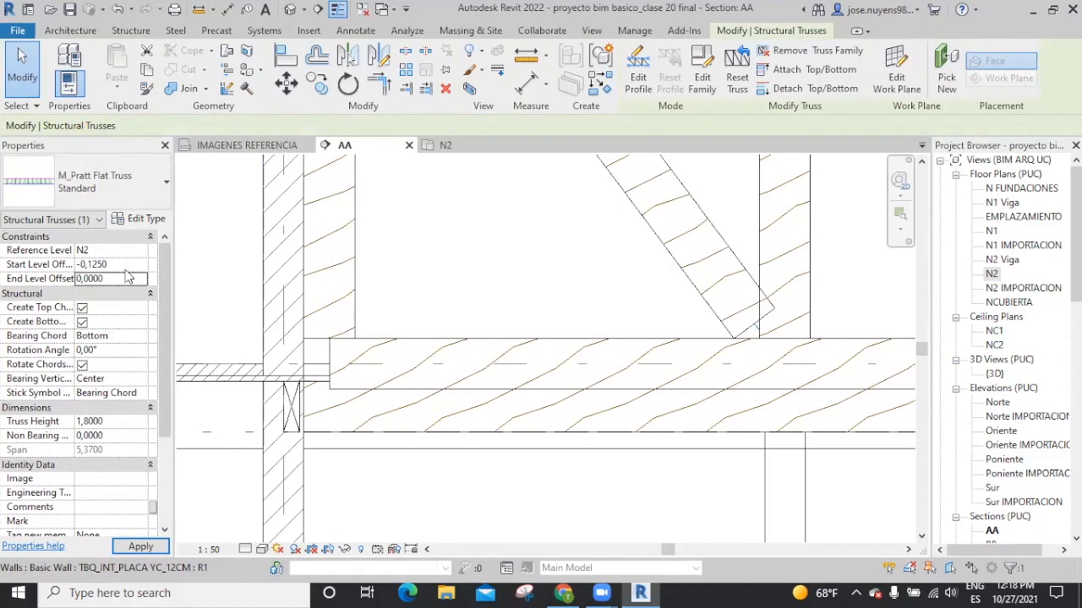
pyautogui.click(126, 278)
pyautogui.write('-')
pyautogui.click(140, 547)
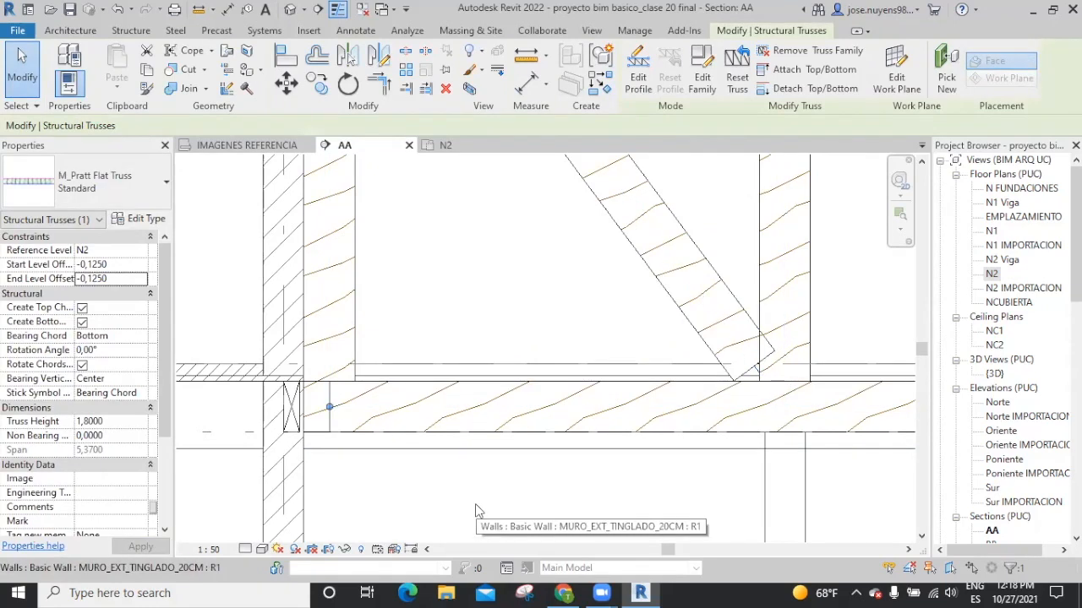
# Measure the vertical distance between the centrelines of the truss's top and bottom chords with an aligned dimension
pyautogui.scroll(-4, 475, 503)
pyautogui.moveTo(715, 404); pyautogui.dragTo(520, 370, button='middle')
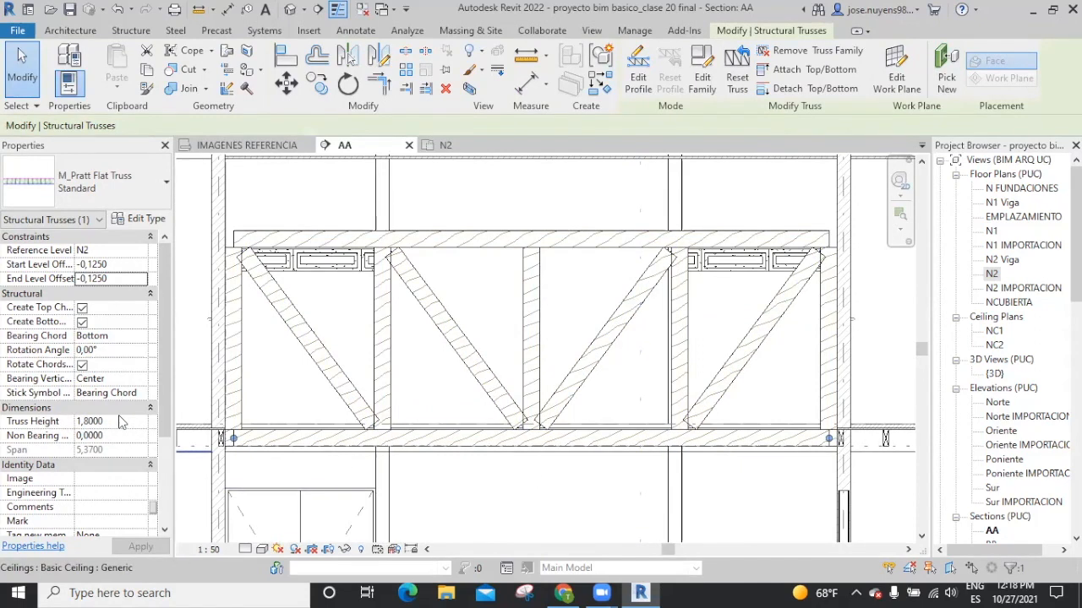
pyautogui.click(530, 84)
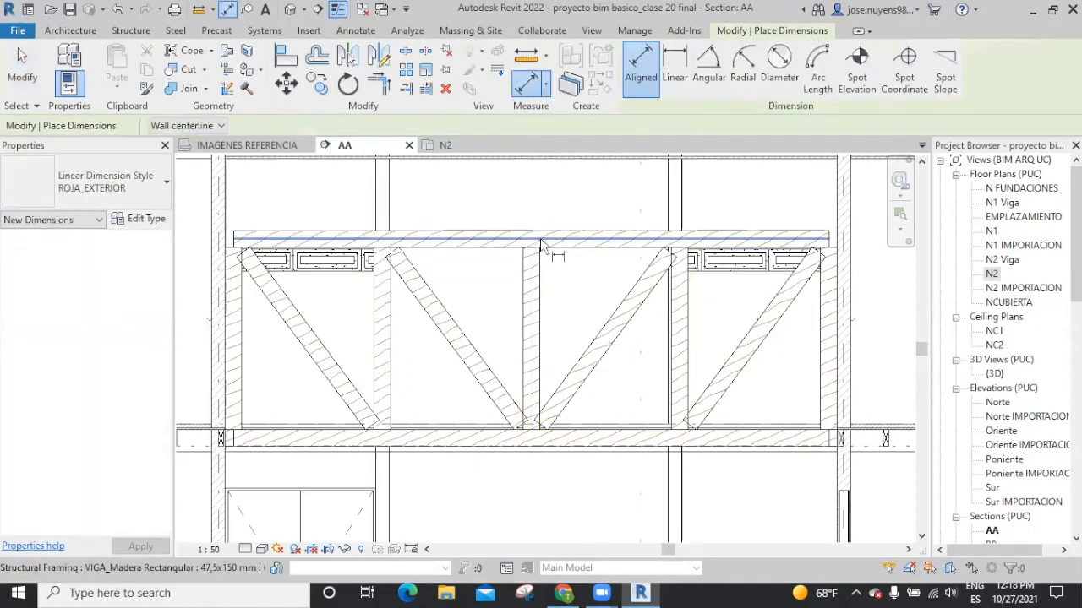
pyautogui.click(591, 240)
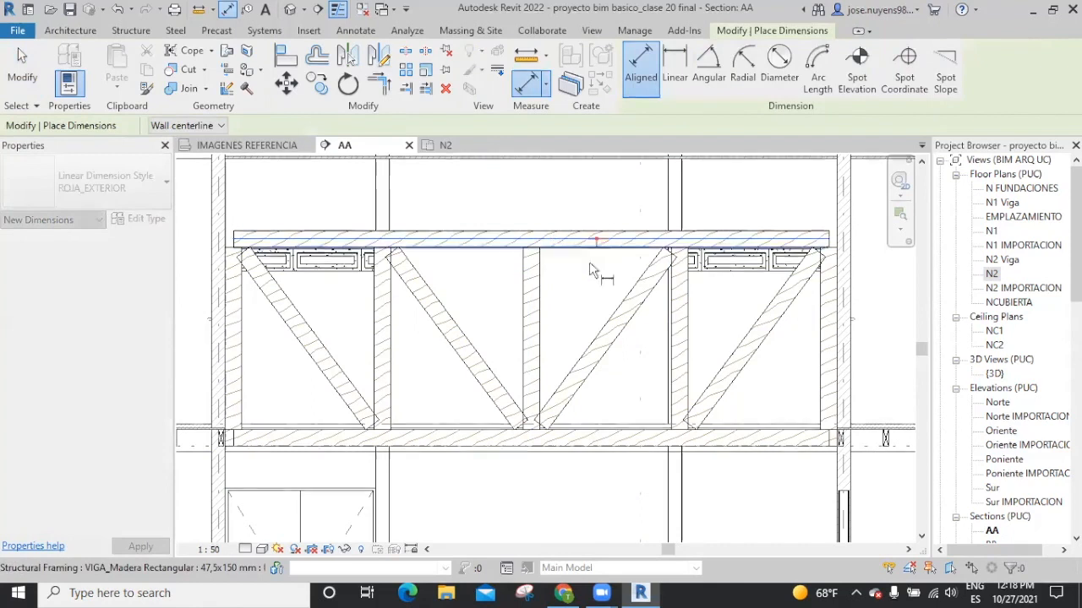
pyautogui.click(580, 440)
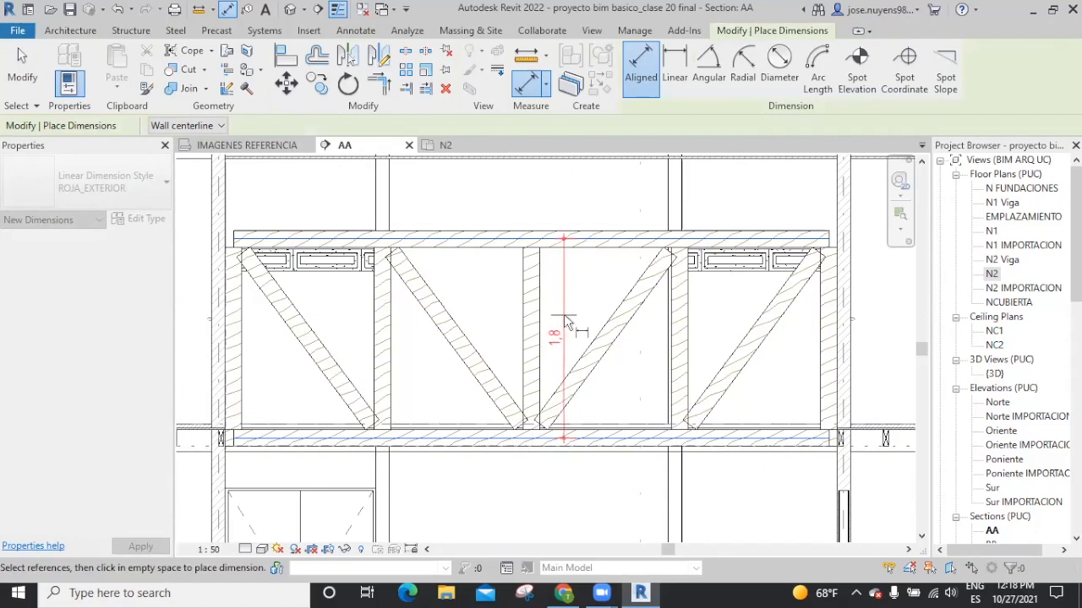
pyautogui.click(563, 324)
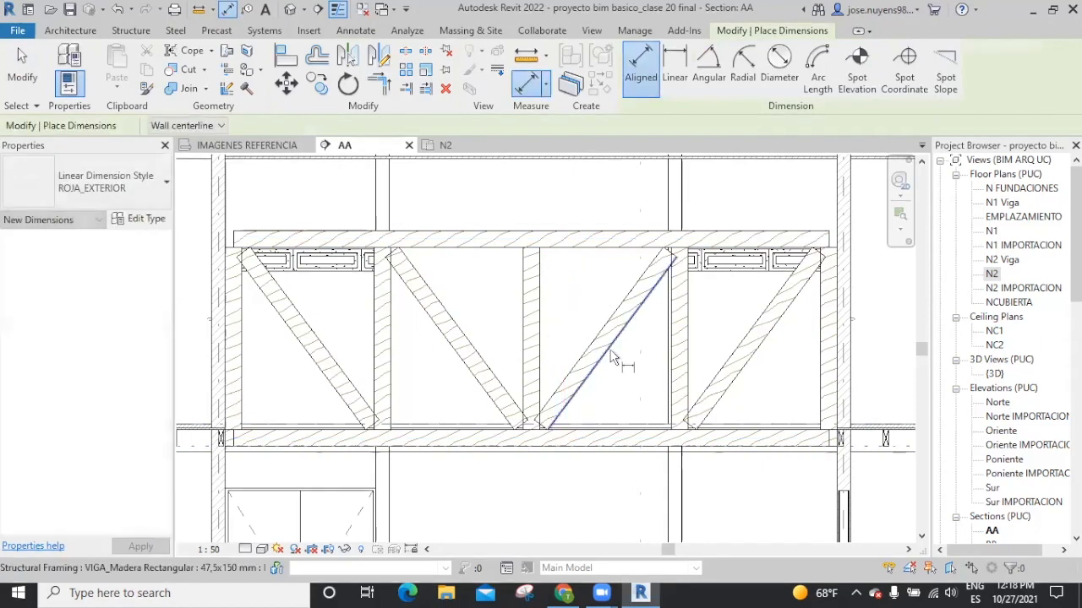
# Check the truss's height dimension above the finished floor in the imported CAD section, and return to the modelled truss
pyautogui.scroll(-4, 502, 372)
pyautogui.moveTo(502, 373); pyautogui.dragTo(732, 370, button='middle')
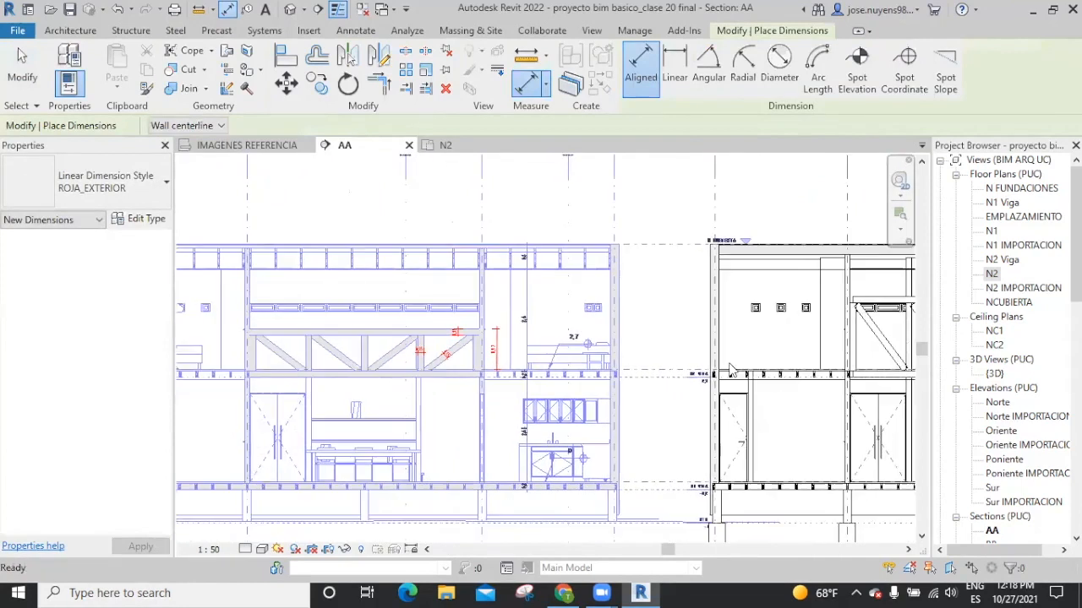
pyautogui.scroll(2, 470, 372)
pyautogui.scroll(2, 473, 353)
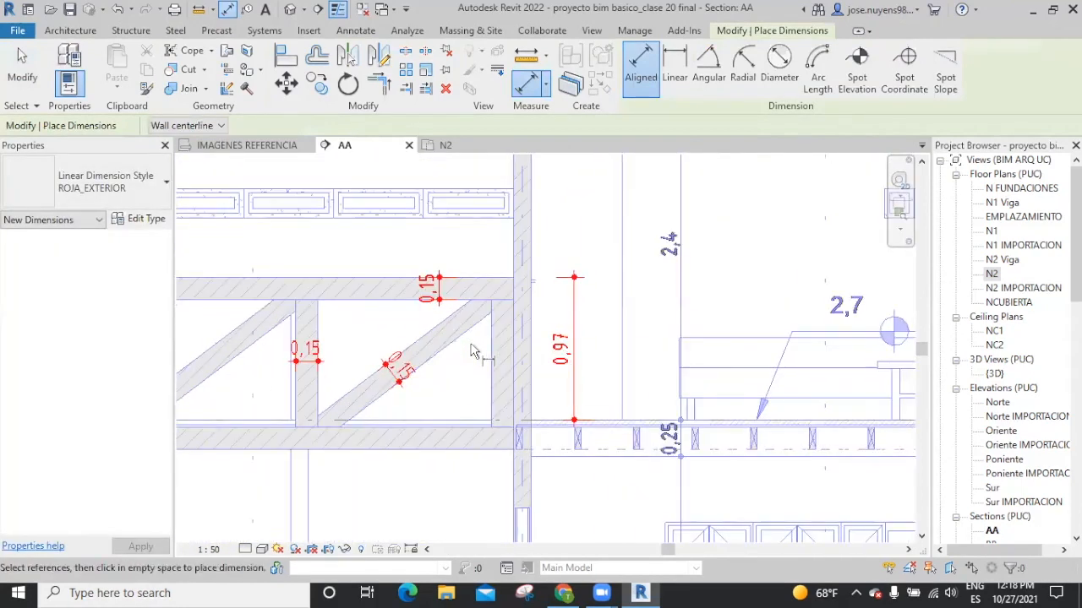
pyautogui.scroll(1, 473, 353)
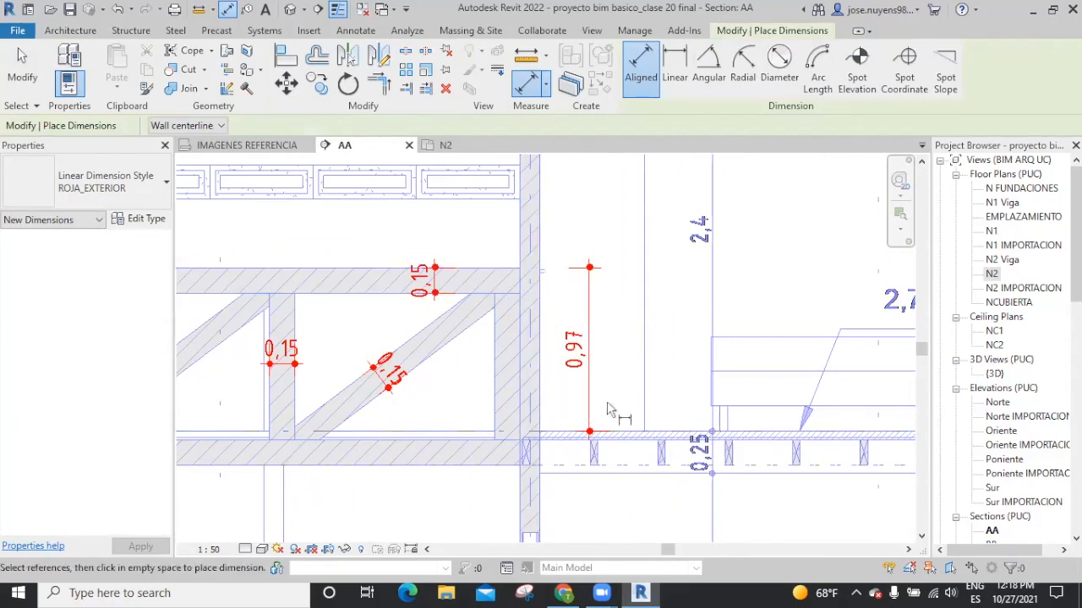
pyautogui.press('Escape')
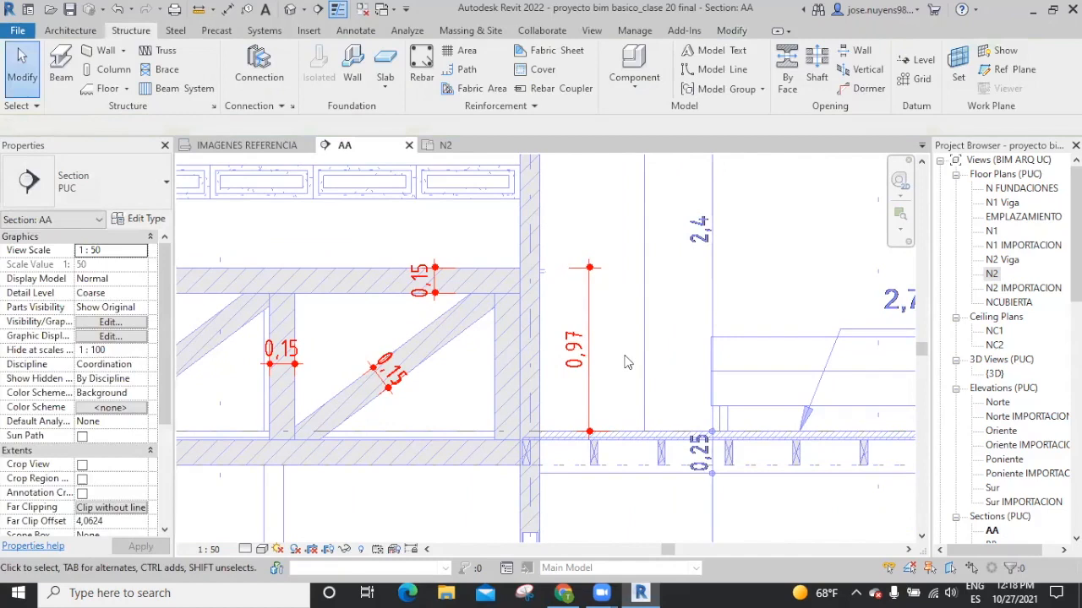
pyautogui.scroll(-5, 764, 436)
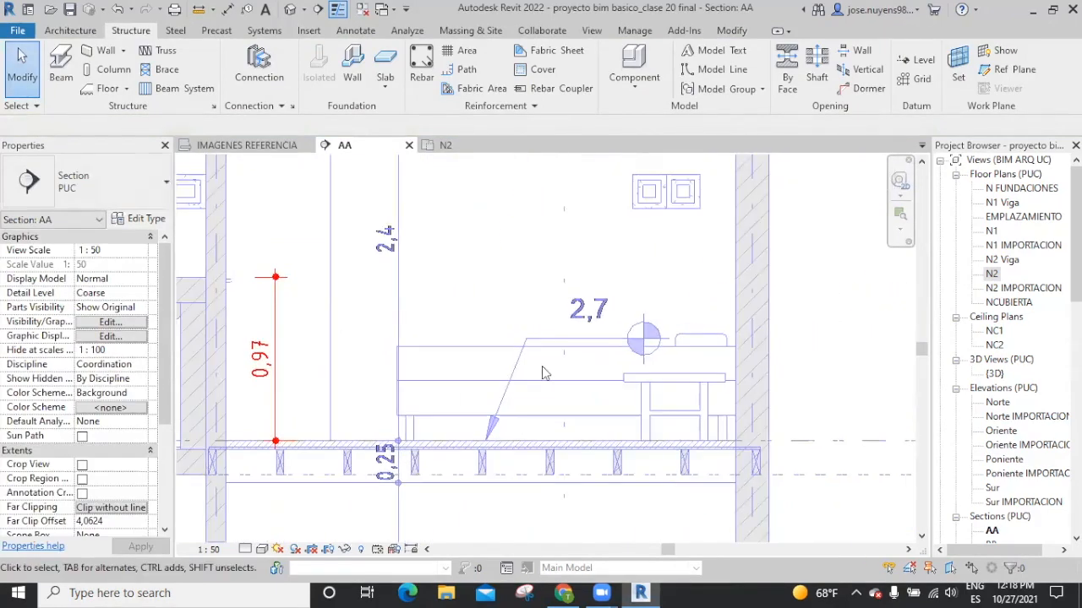
pyautogui.scroll(5, 722, 397)
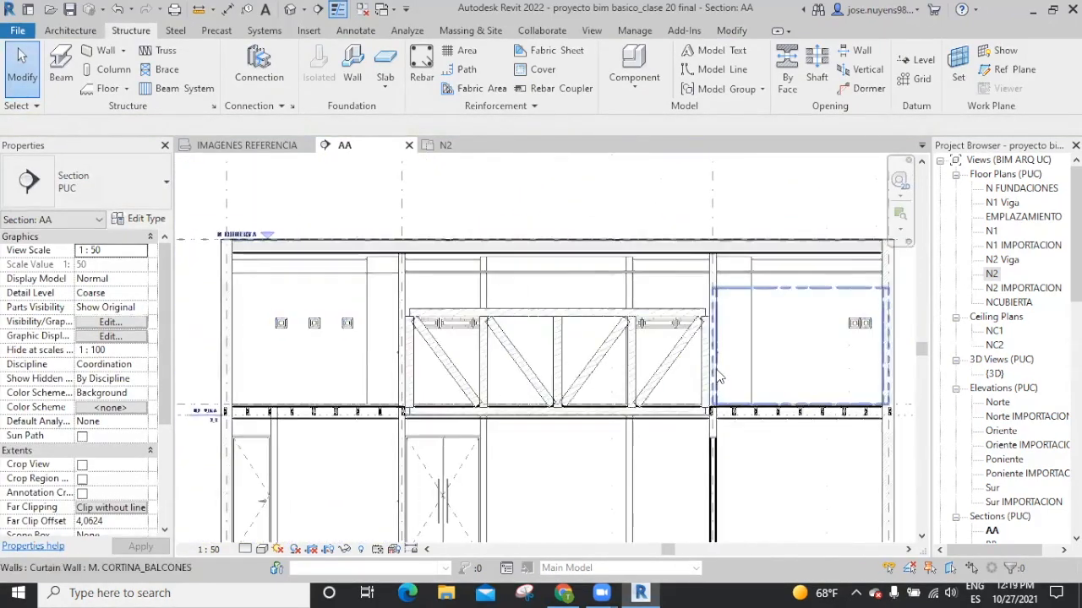
pyautogui.moveTo(723, 376); pyautogui.dragTo(867, 380, button='middle')
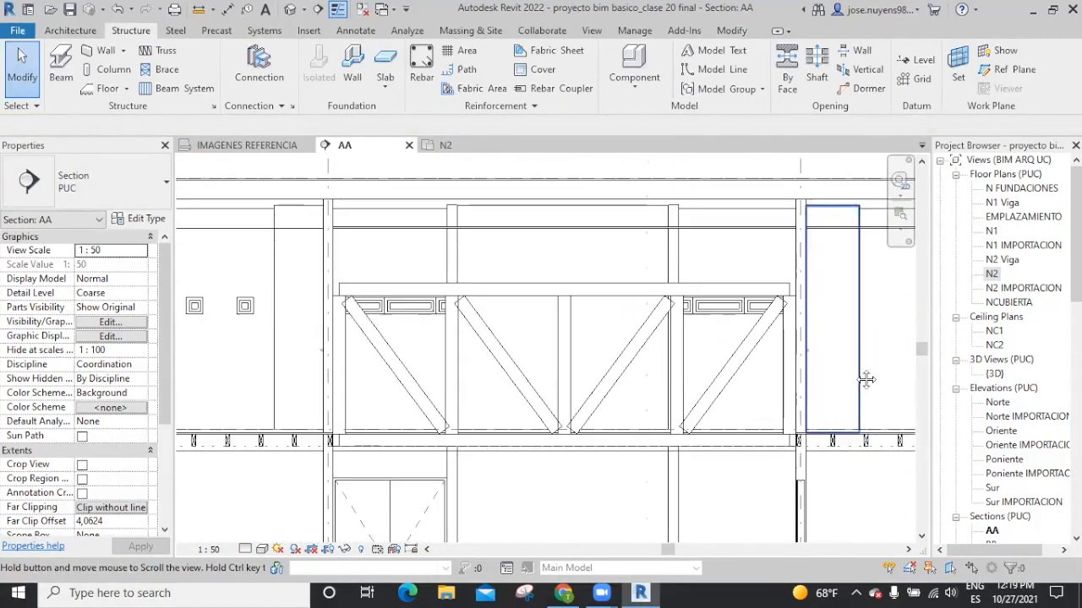
pyautogui.moveTo(866, 379); pyautogui.dragTo(855, 380, button='middle')
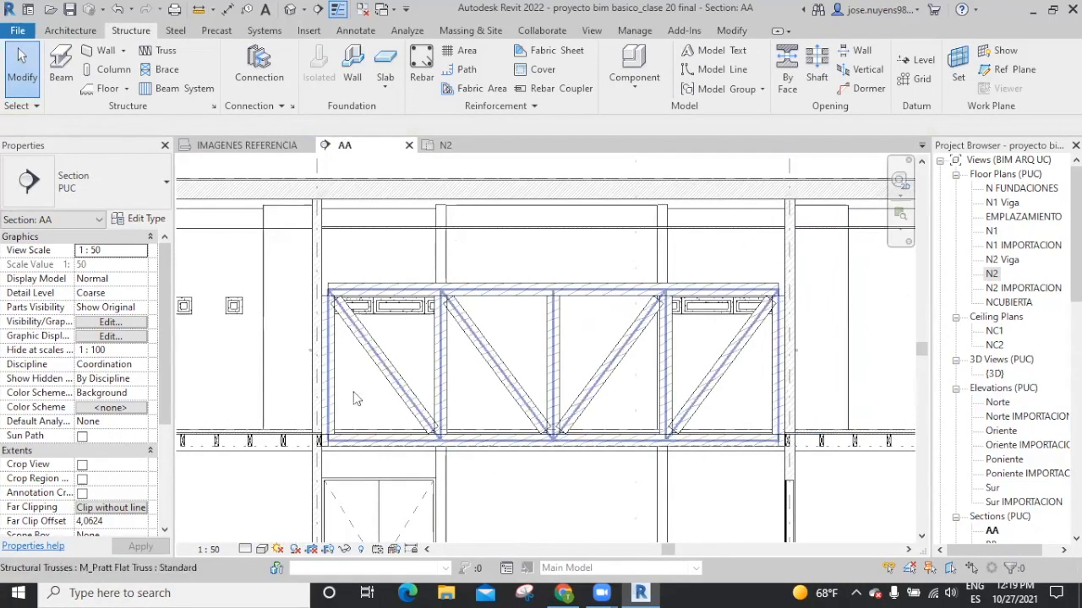
# Draw a horizontal reference plane across the truss and set it 0,97 m above level N2
pyautogui.click(71, 30)
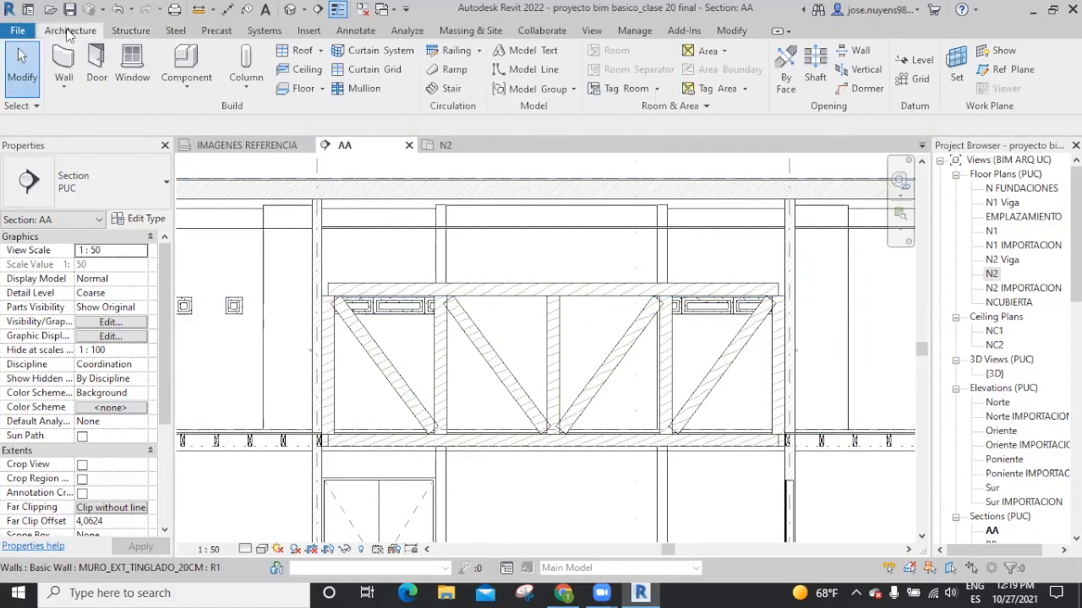
pyautogui.click(1014, 69)
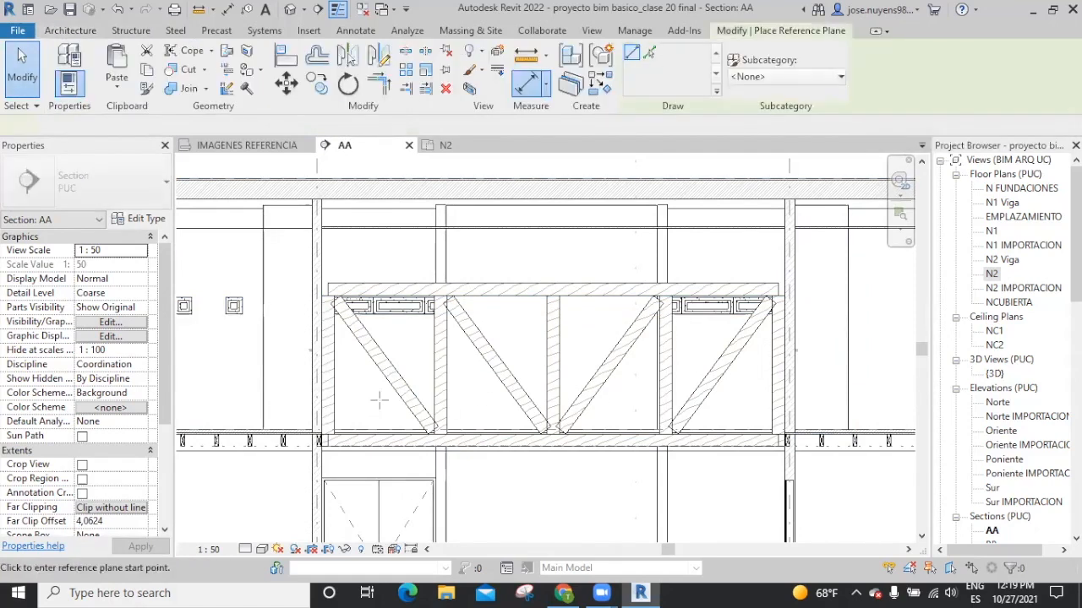
pyautogui.click(234, 360)
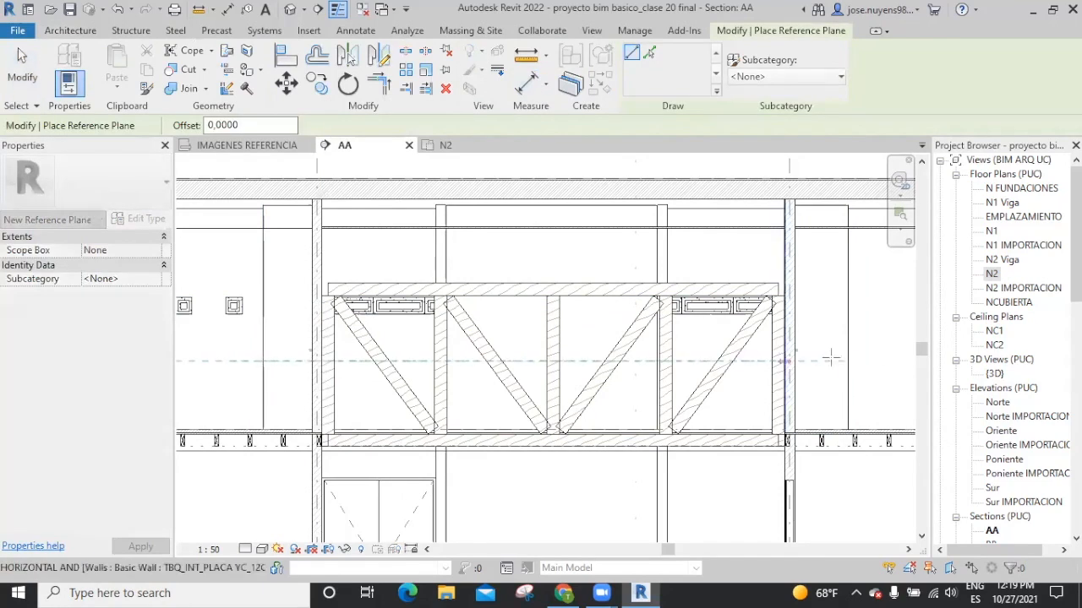
pyautogui.click(876, 361)
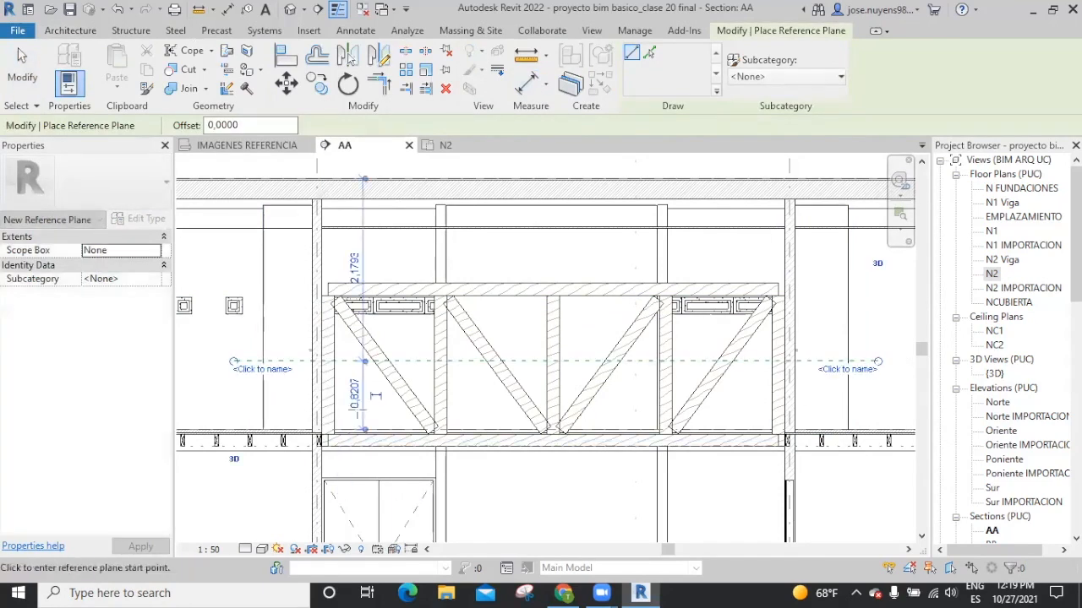
pyautogui.click(358, 394)
pyautogui.write('0')
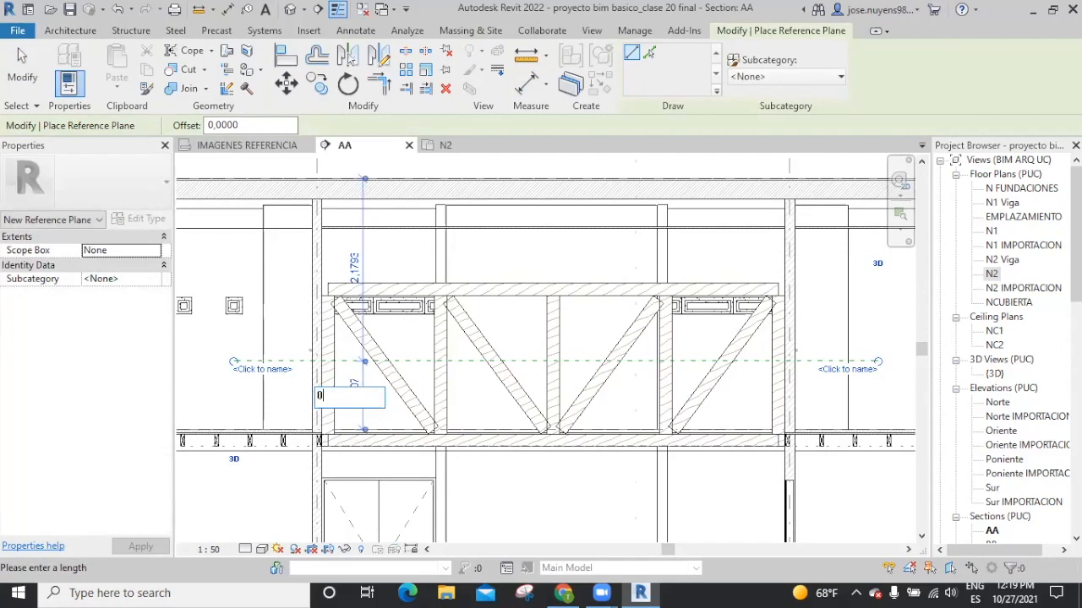
pyautogui.write(',97')
pyautogui.press('Return')
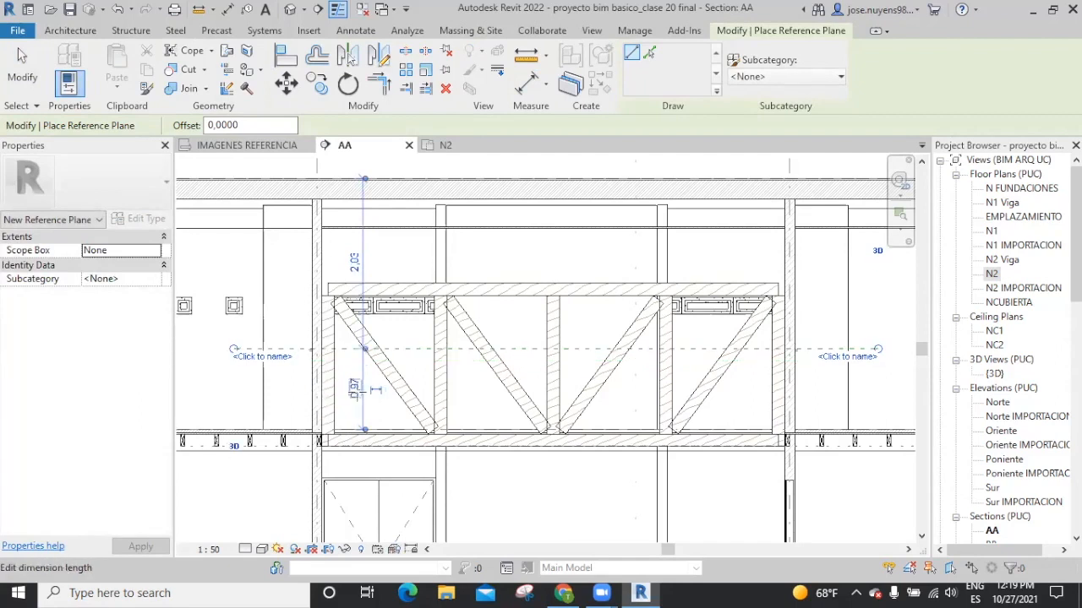
pyautogui.scroll(3, 560, 315)
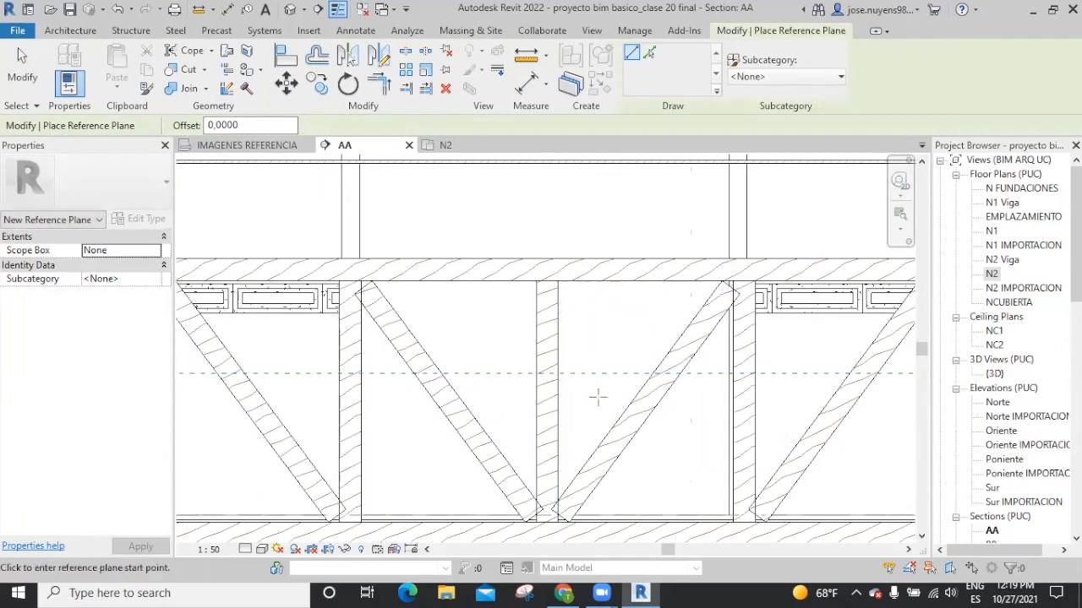
pyautogui.press('Escape')
pyautogui.press('Escape')
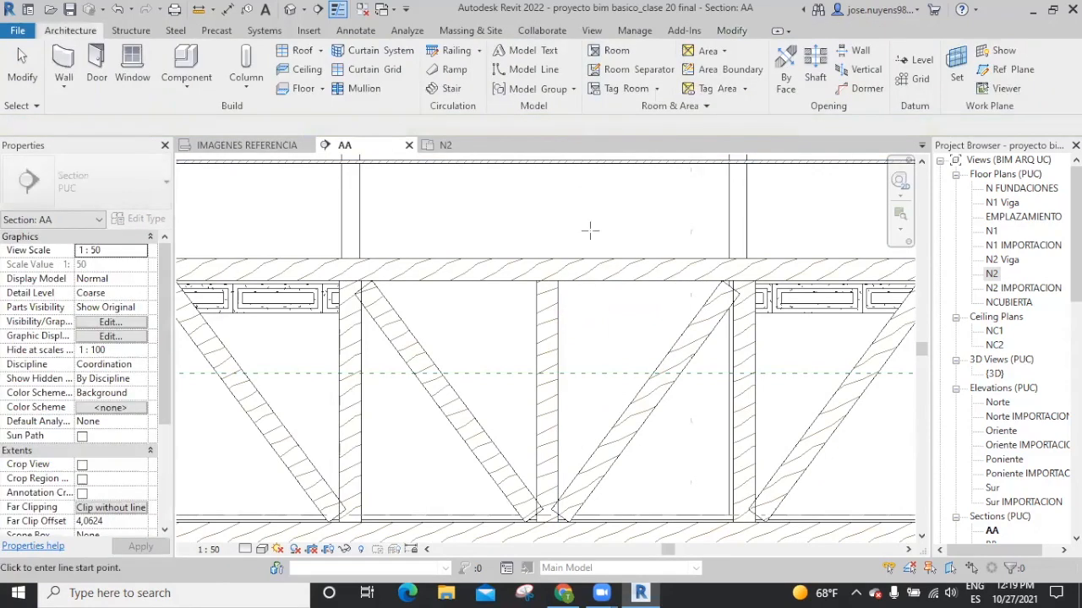
# Measure the vertical distance from the upper edge of the truss's top chord down to the reference plane
pyautogui.click(593, 257)
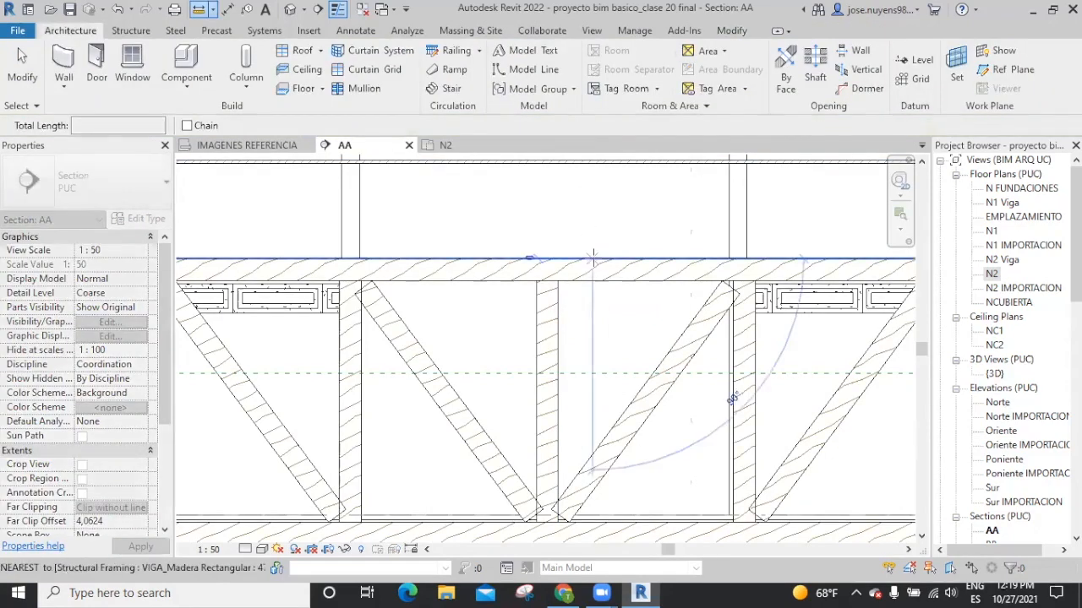
pyautogui.click(592, 373)
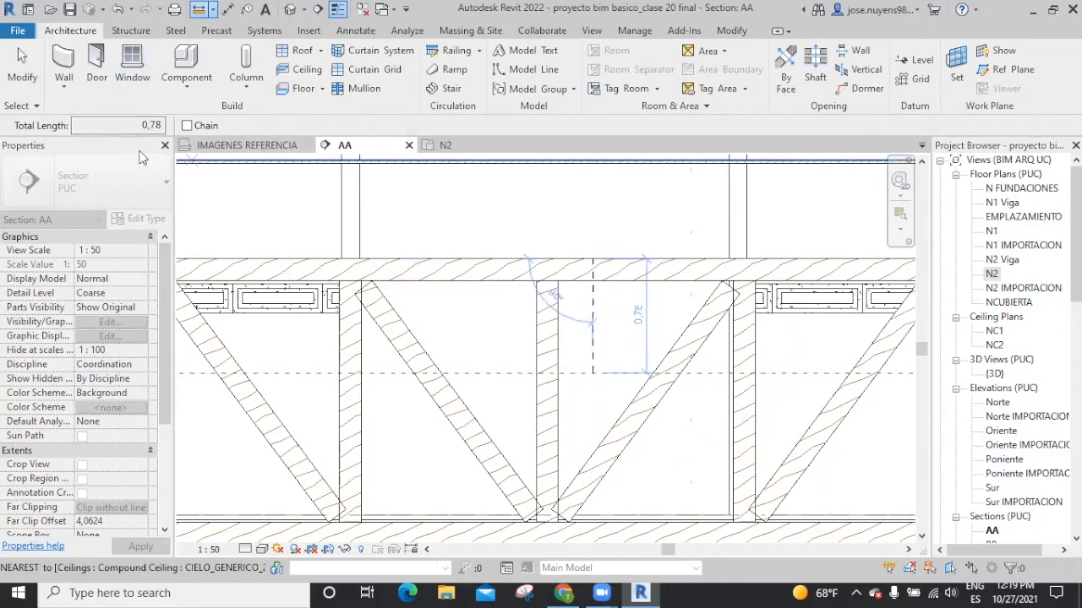
pyautogui.press('Escape')
pyautogui.press('Escape')
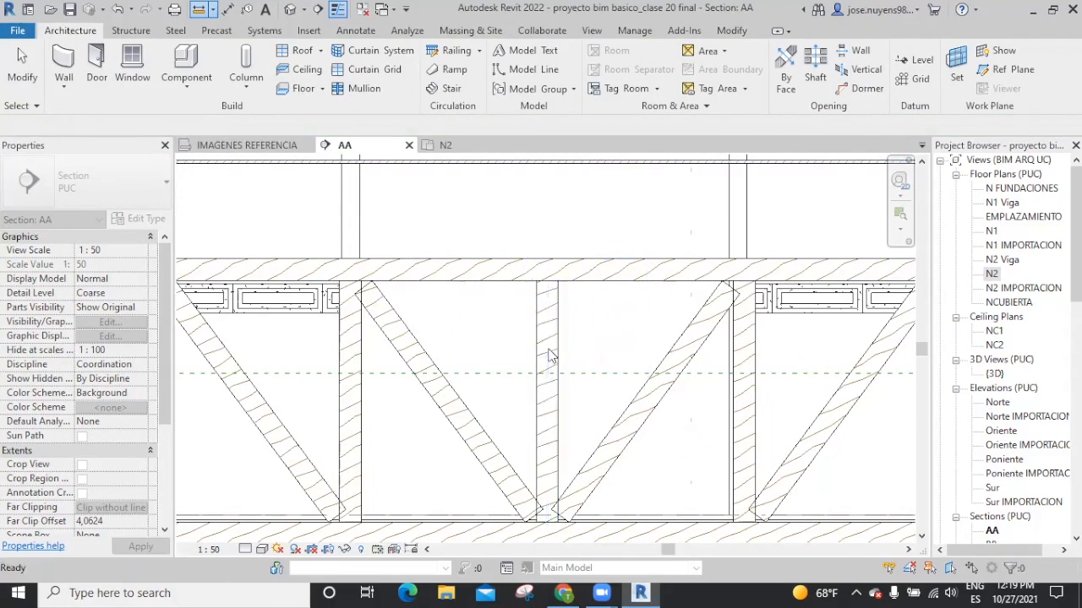
# Set the truss height to 1,02 m and apply the change
pyautogui.click(546, 350)
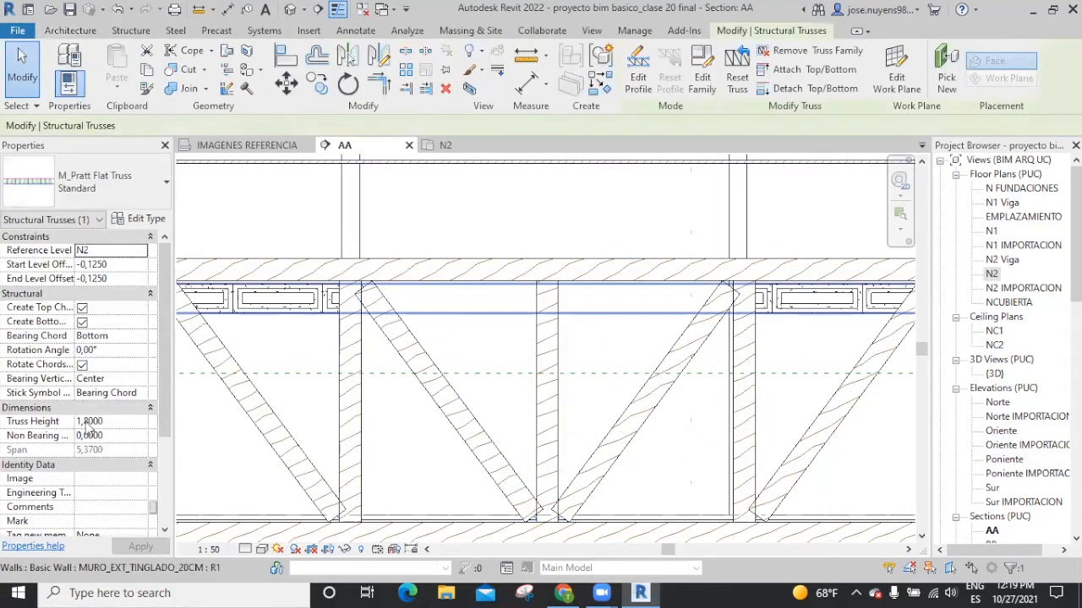
pyautogui.click(113, 422)
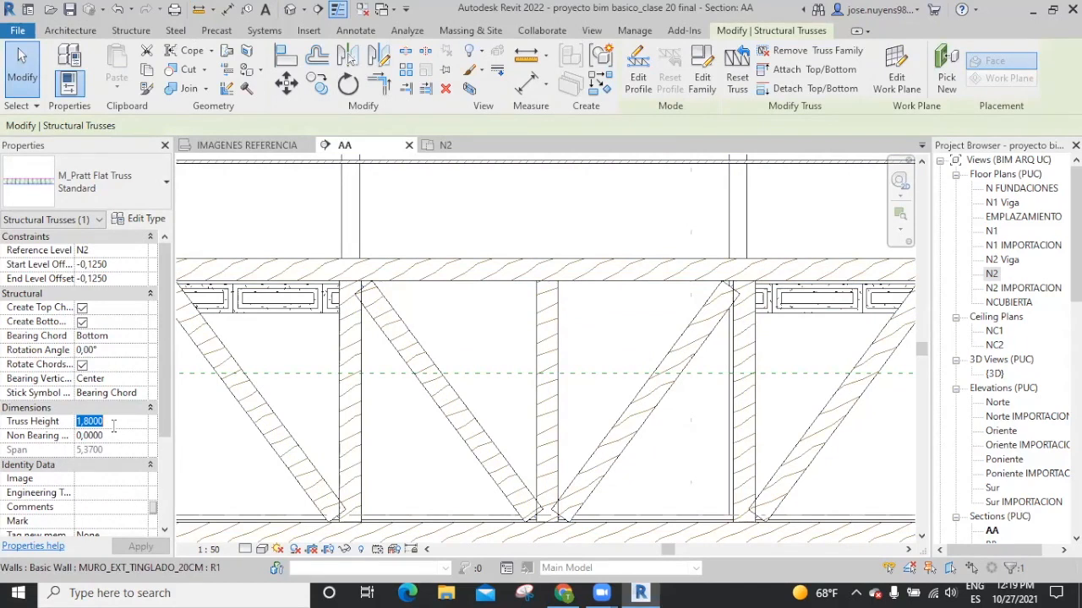
pyautogui.write('=')
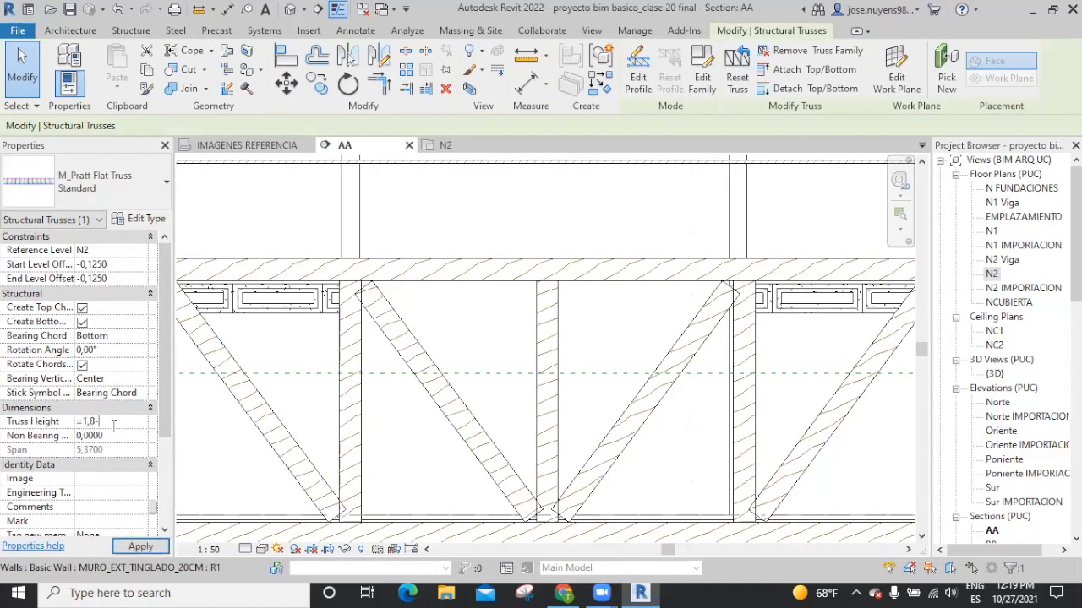
pyautogui.press('Return')
pyautogui.click(142, 548)
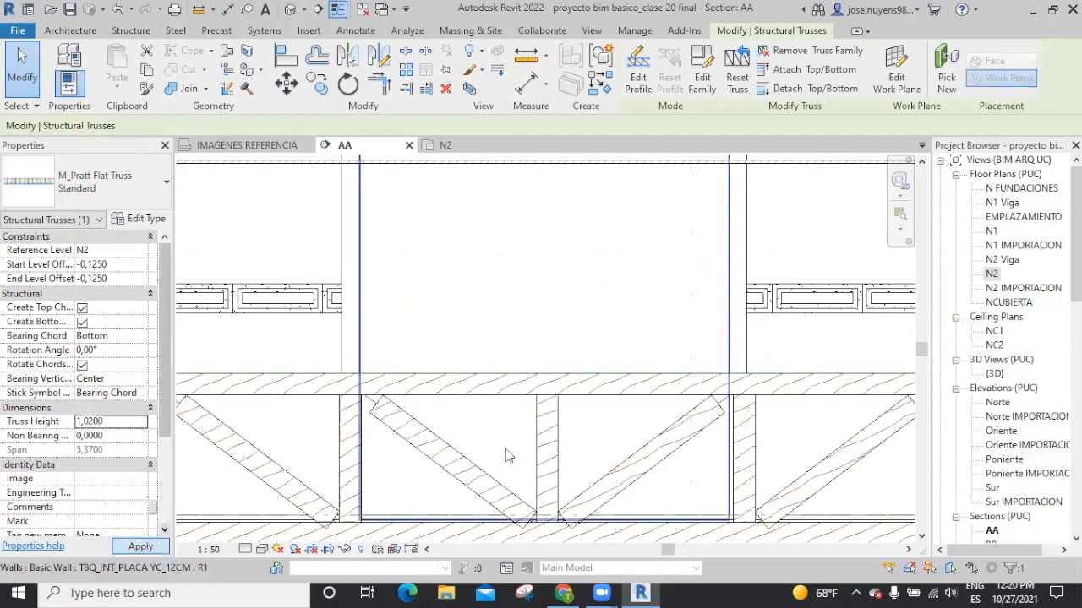
# Isolate the truss in the 3D view with a selection box and frame one end of its top chord
pyautogui.scroll(-4, 534, 388)
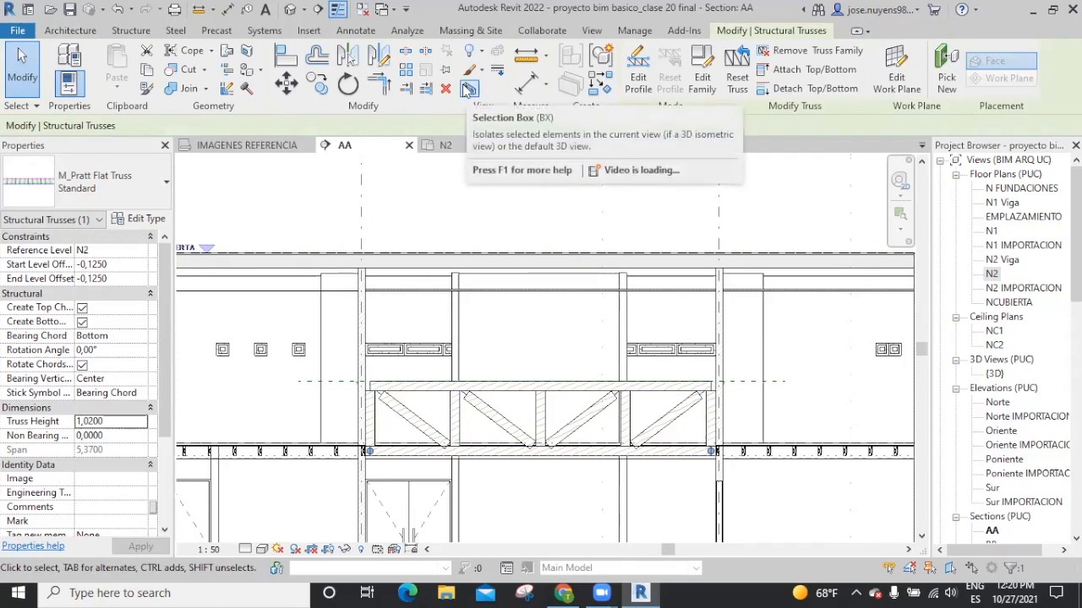
pyautogui.click(467, 90)
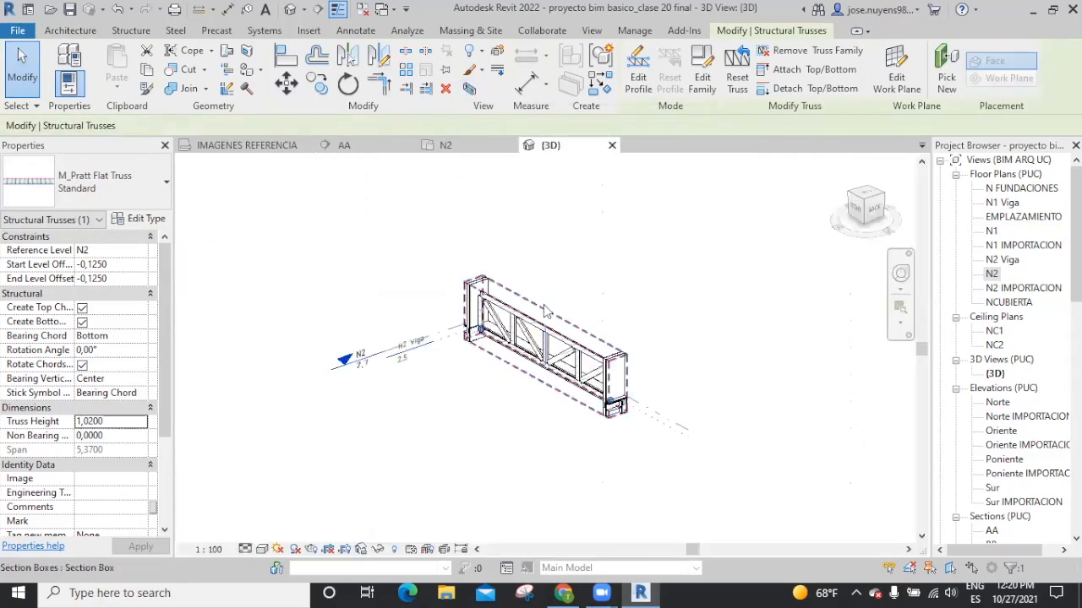
pyautogui.scroll(5, 543, 304)
pyautogui.keyDown('shift'); pyautogui.moveTo(540, 361); pyautogui.dragTo(772, 340, button='middle'); pyautogui.keyUp('shift')
pyautogui.scroll(2, 568, 292)
pyautogui.moveTo(592, 322); pyautogui.dragTo(538, 285, button='middle')
pyautogui.scroll(-1, 525, 273)
pyautogui.moveTo(547, 344); pyautogui.dragTo(497, 348, button='middle')
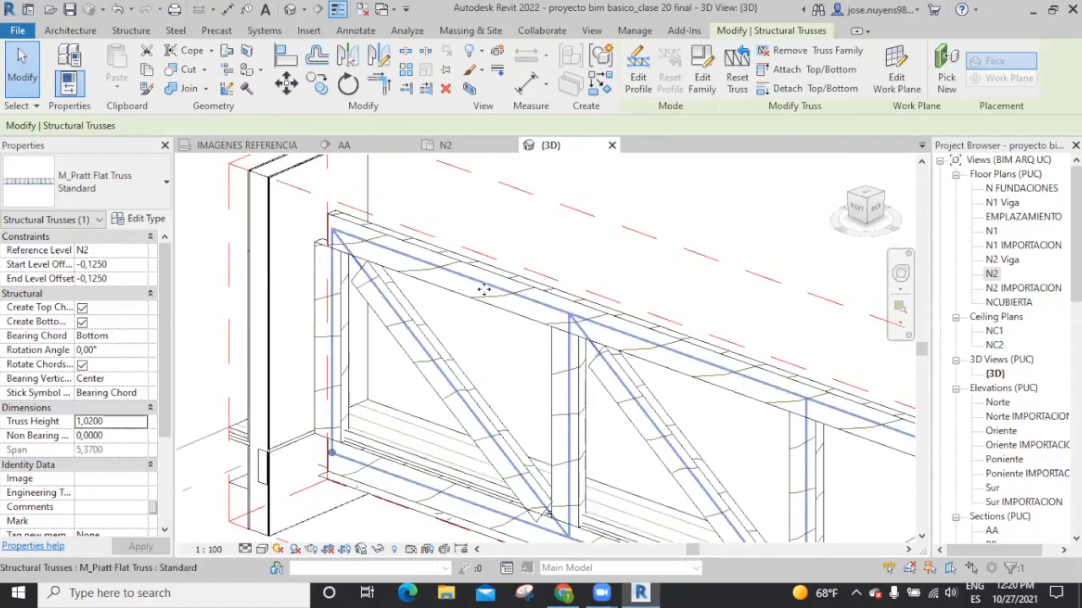
# Unpin the truss's top chord, then set its start and end extensions to 0,075 and apply them
pyautogui.press('Tab')
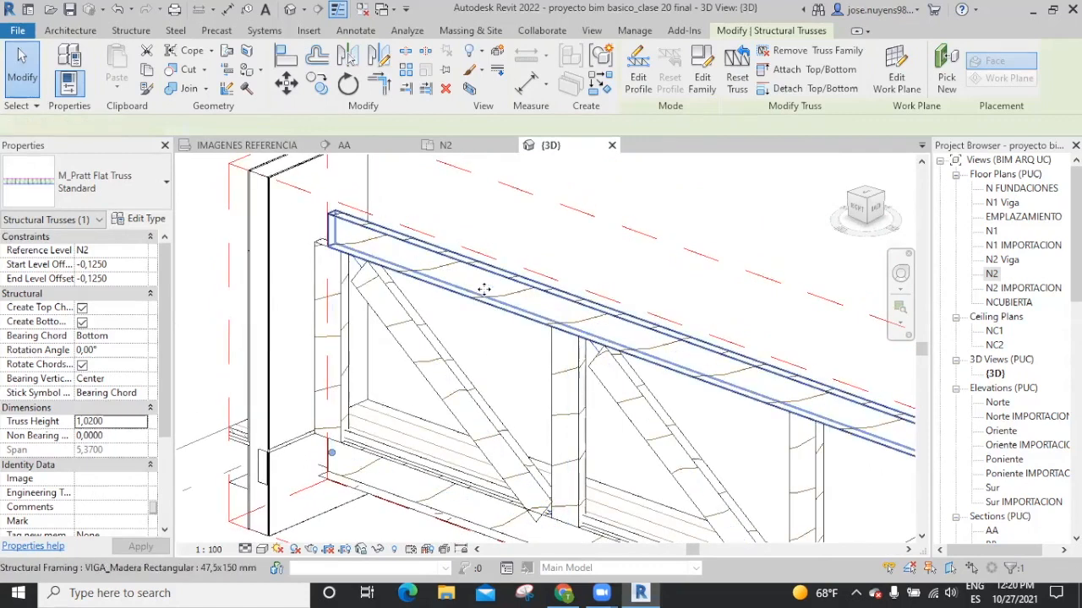
pyautogui.click(483, 289)
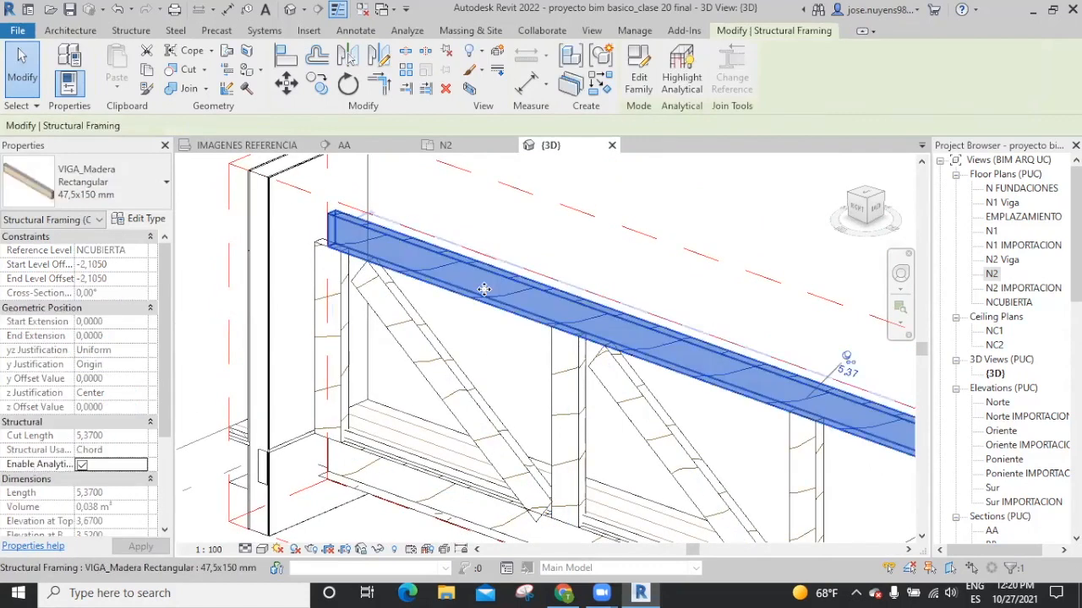
pyautogui.click(847, 355)
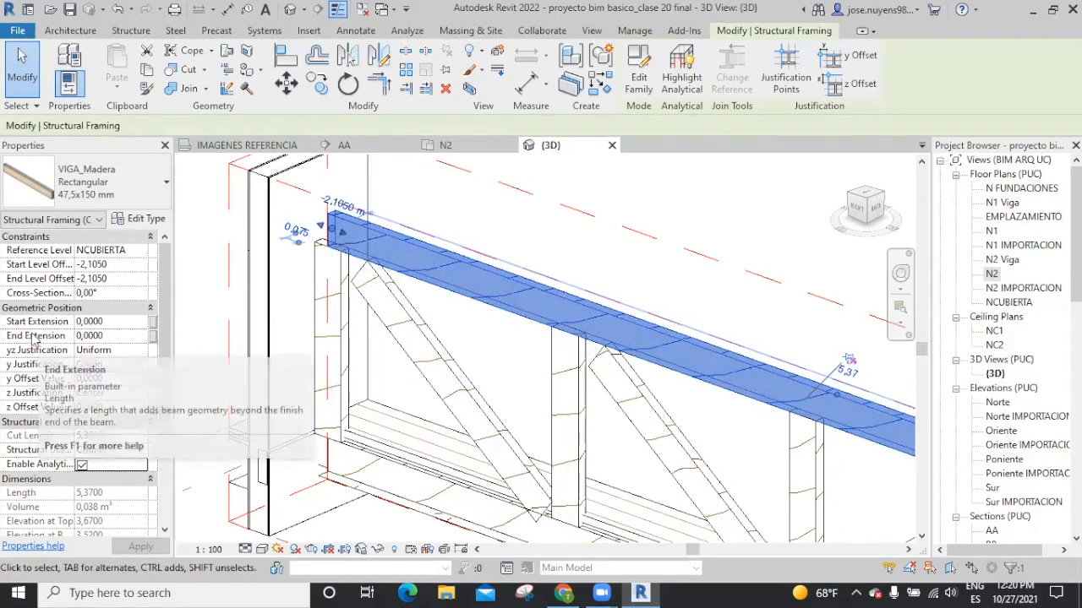
pyautogui.click(118, 321)
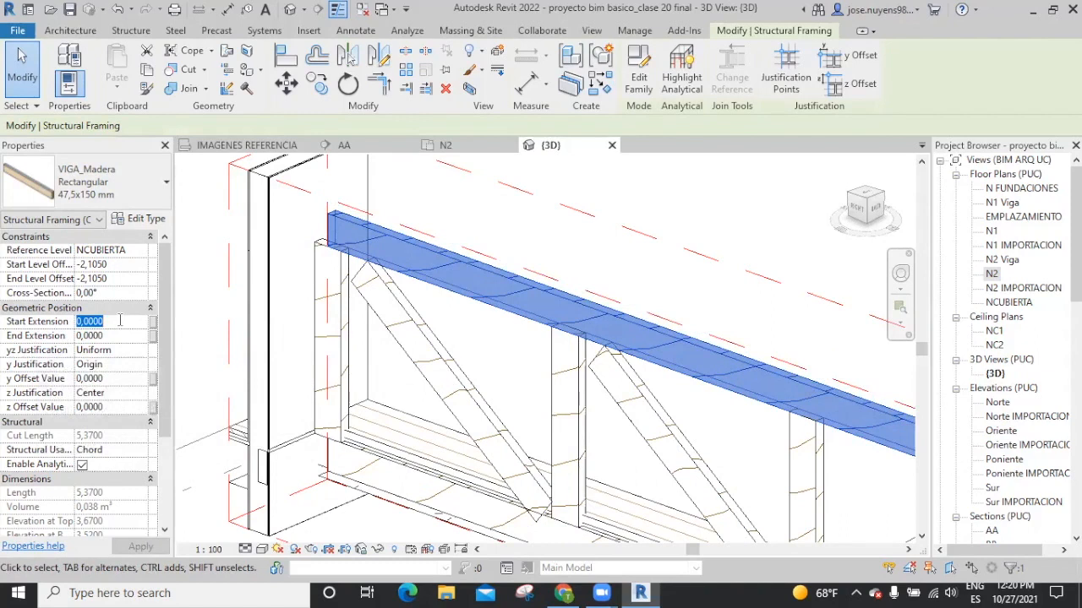
pyautogui.write('0,')
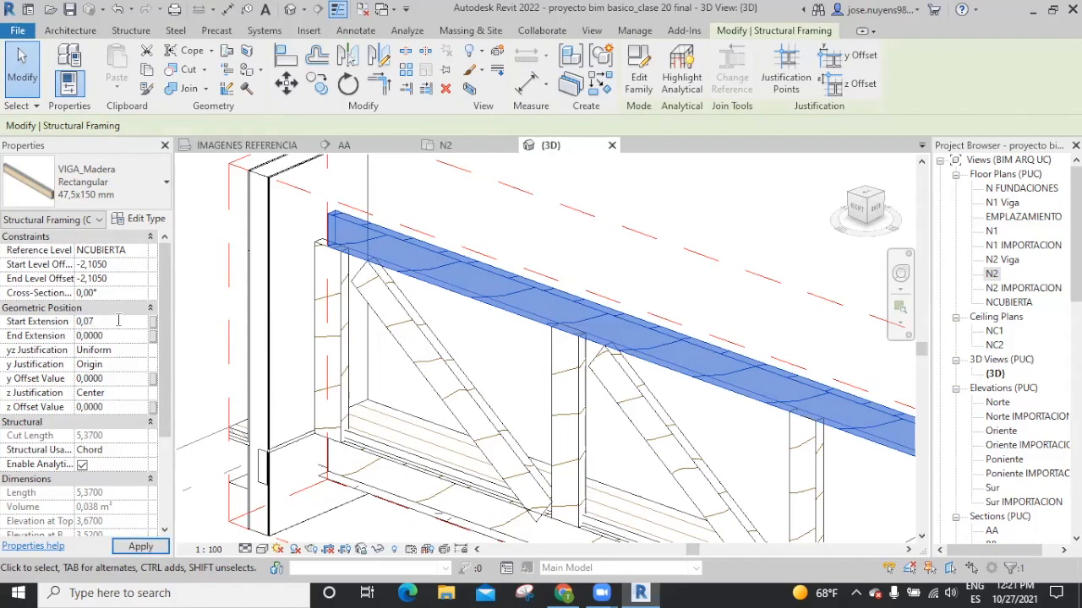
pyautogui.click(123, 336)
pyautogui.write('0,075')
pyautogui.click(140, 546)
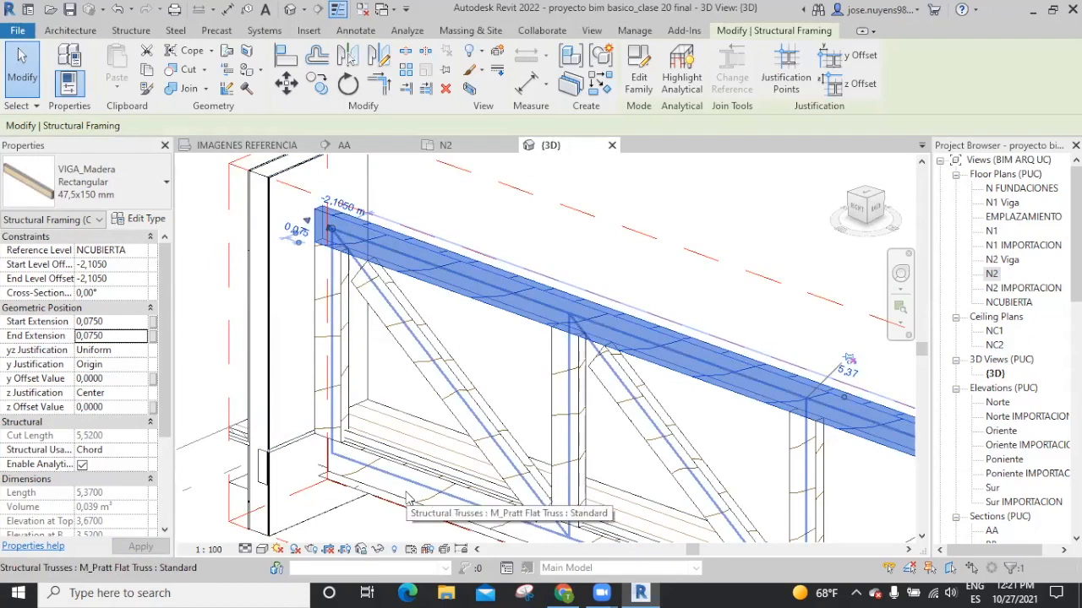
# Unpin the truss's bottom chord, then set its start and end extensions to 0,075 and apply them
pyautogui.click(407, 499)
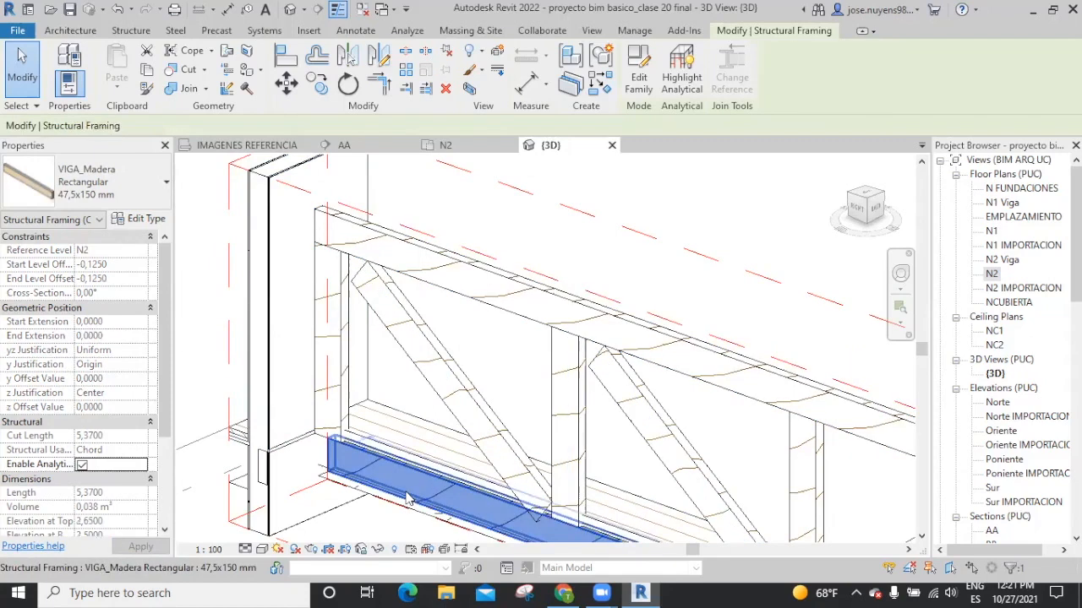
pyautogui.moveTo(613, 453); pyautogui.dragTo(676, 446, button='middle')
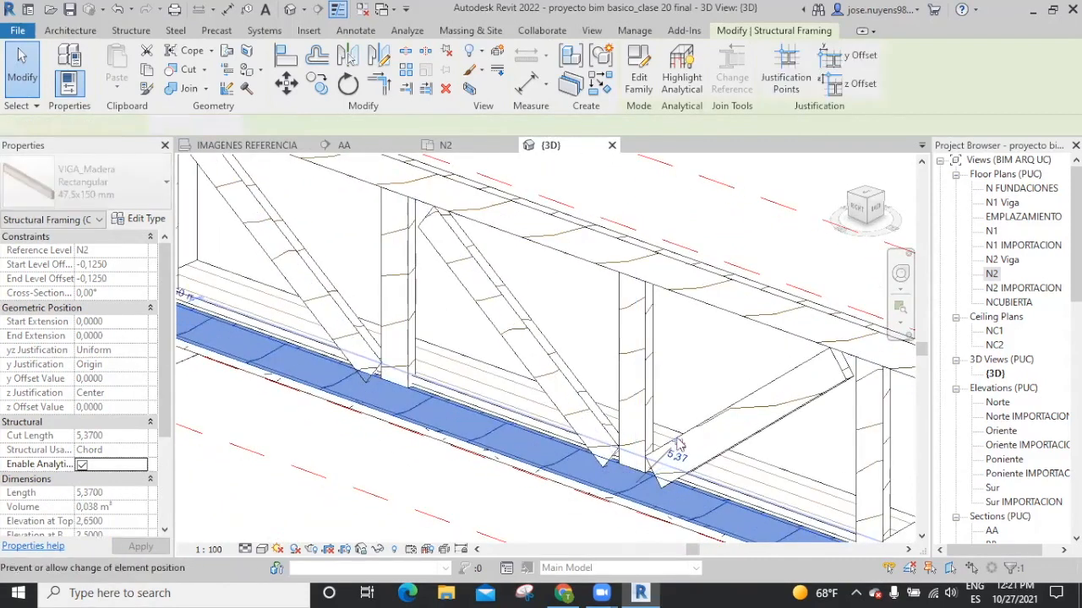
pyautogui.moveTo(363, 377); pyautogui.dragTo(603, 513, button='middle')
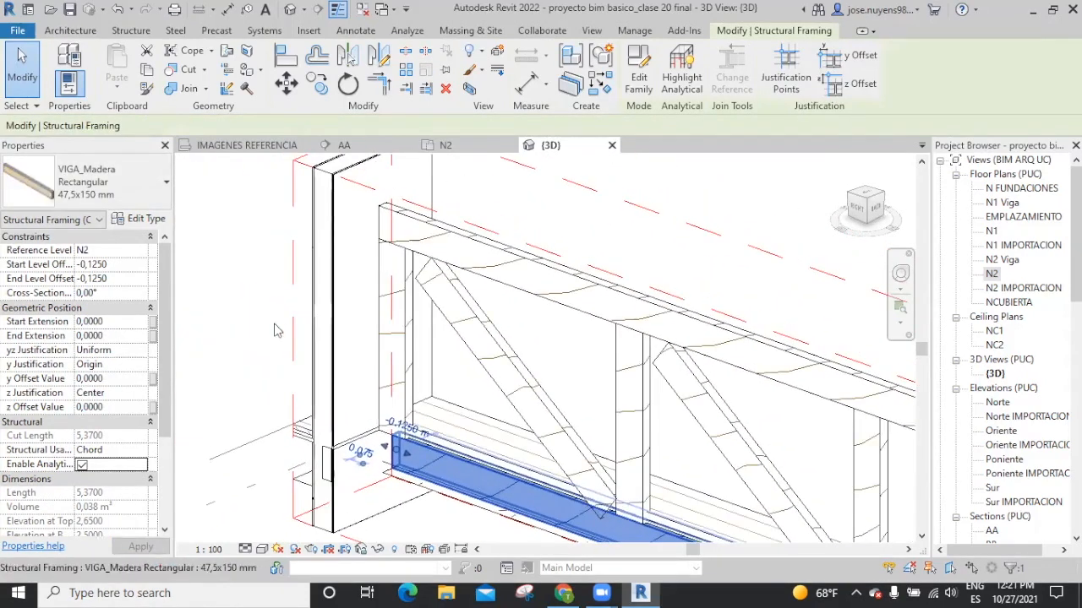
pyautogui.click(113, 322)
pyautogui.write('0,0')
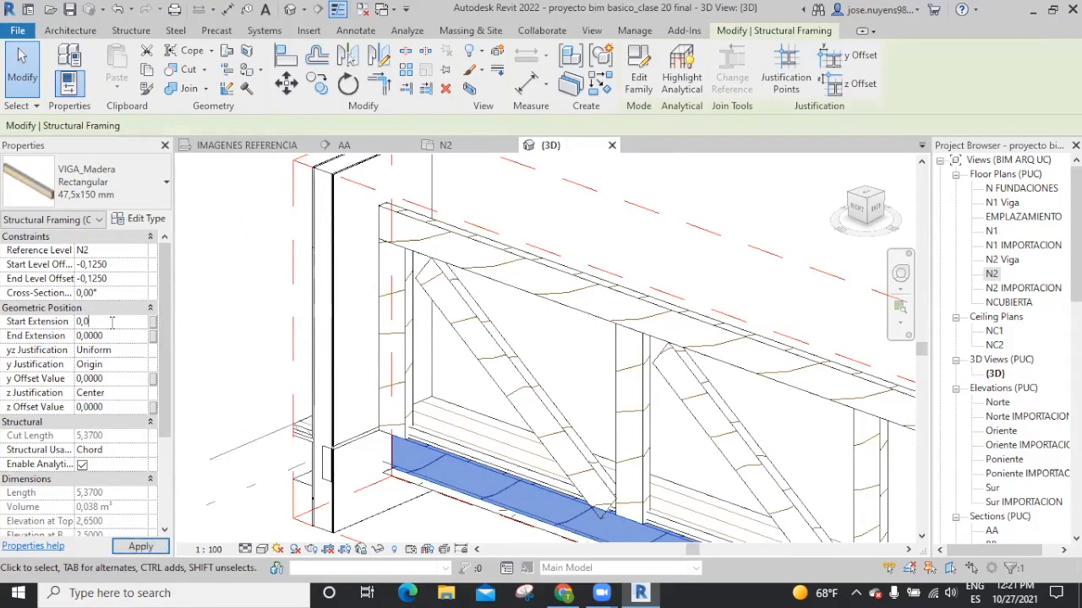
pyautogui.write('750')
pyautogui.click(106, 336)
pyautogui.write('0')
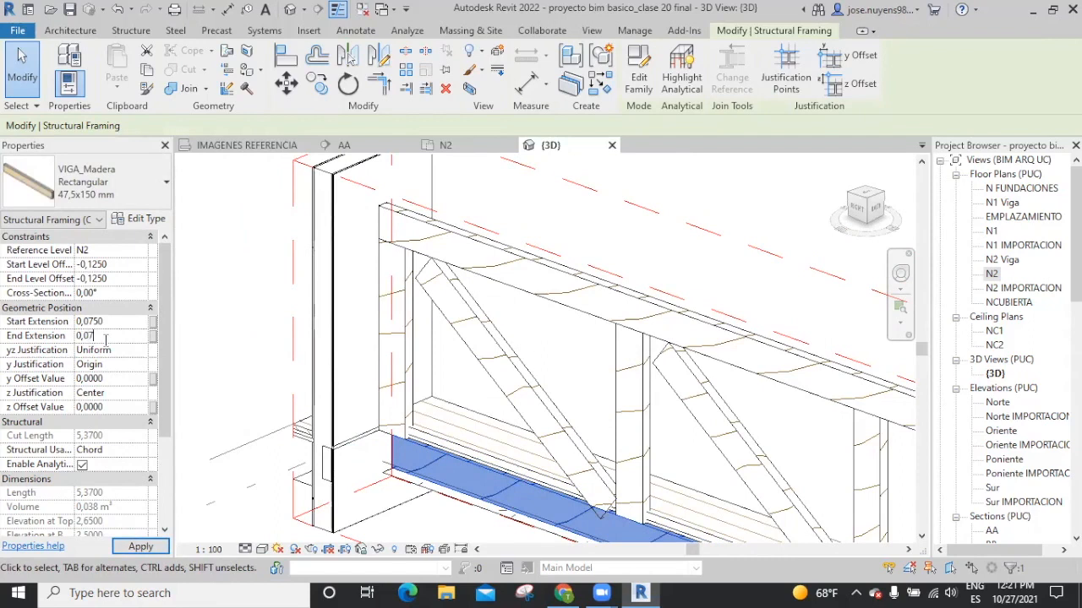
pyautogui.click(140, 547)
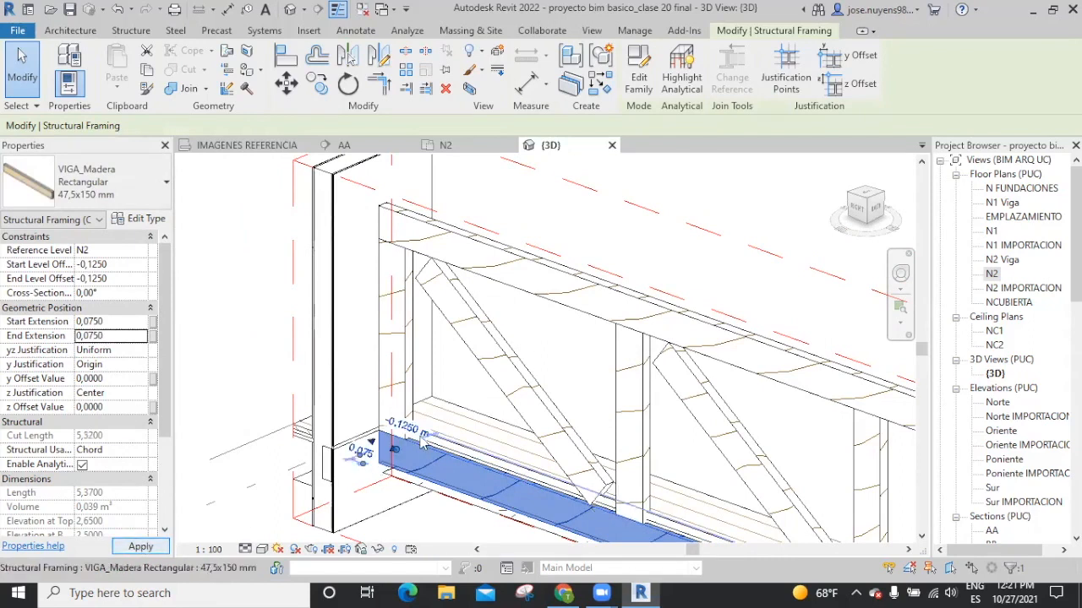
# Stretch both ends of the first diagonal web member so they run into the adjoining chords and verticals
pyautogui.moveTo(584, 401); pyautogui.dragTo(492, 374, button='middle')
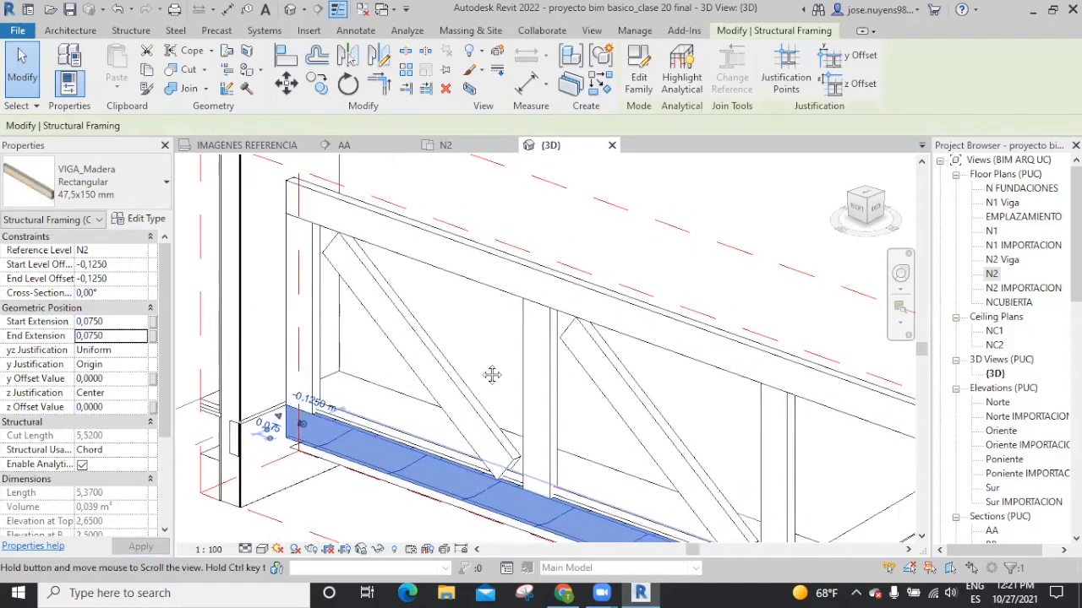
pyautogui.press('Tab')
pyautogui.click(439, 368)
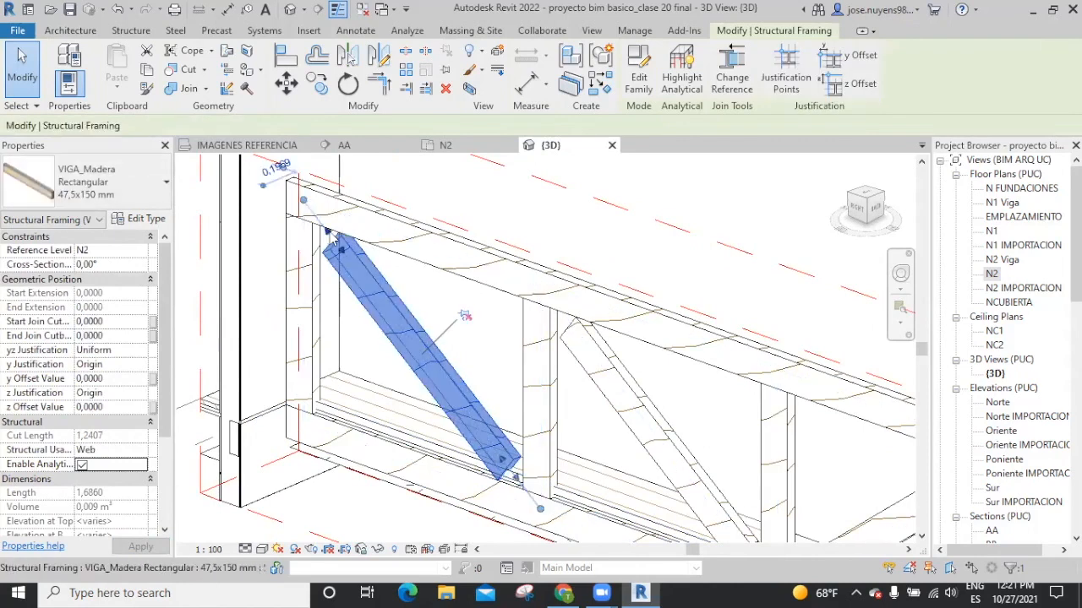
pyautogui.moveTo(327, 231)
pyautogui.mouseDown()
pyautogui.moveTo(301, 206)
pyautogui.moveTo(311, 218)
pyautogui.mouseUp()
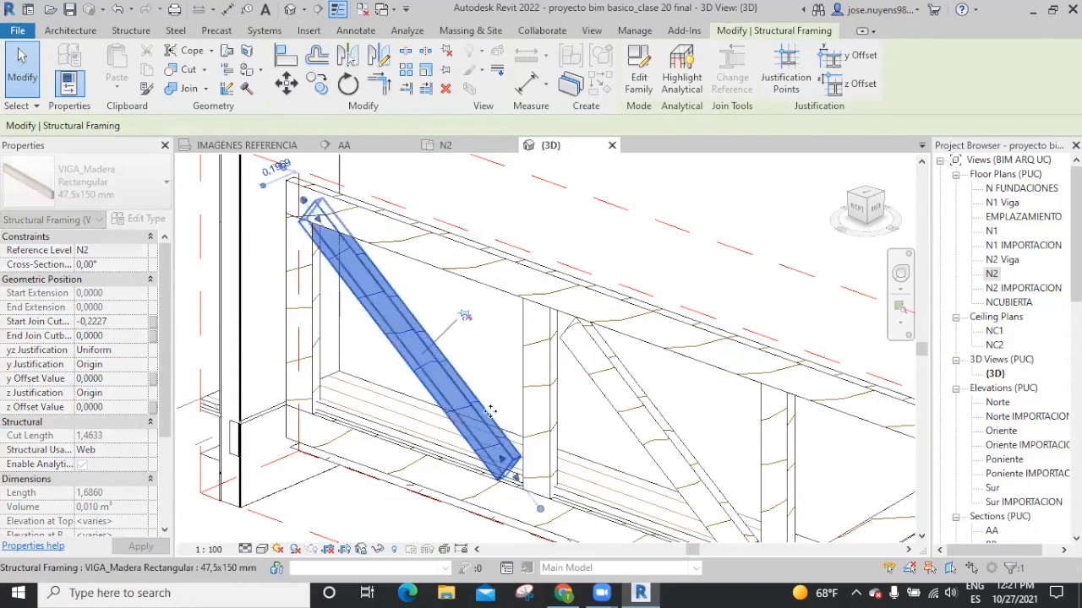
pyautogui.moveTo(516, 478)
pyautogui.mouseDown()
pyautogui.moveTo(539, 503)
pyautogui.moveTo(482, 466)
pyautogui.moveTo(530, 494)
pyautogui.mouseUp()
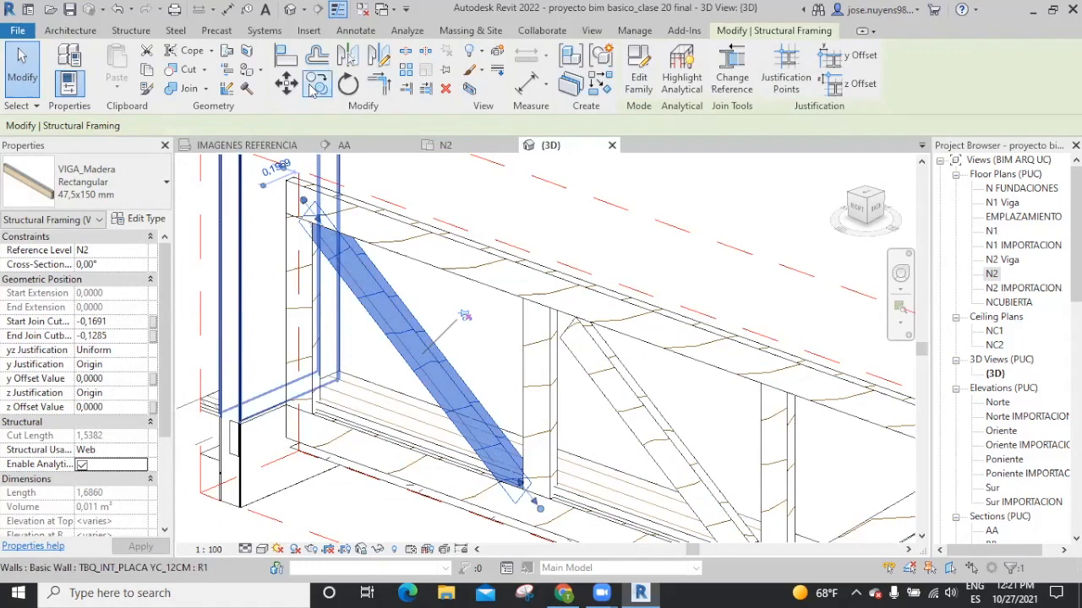
# Apply coping to the first diagonal's upper end, cutting it against the top chord and the end vertical
pyautogui.click(212, 52)
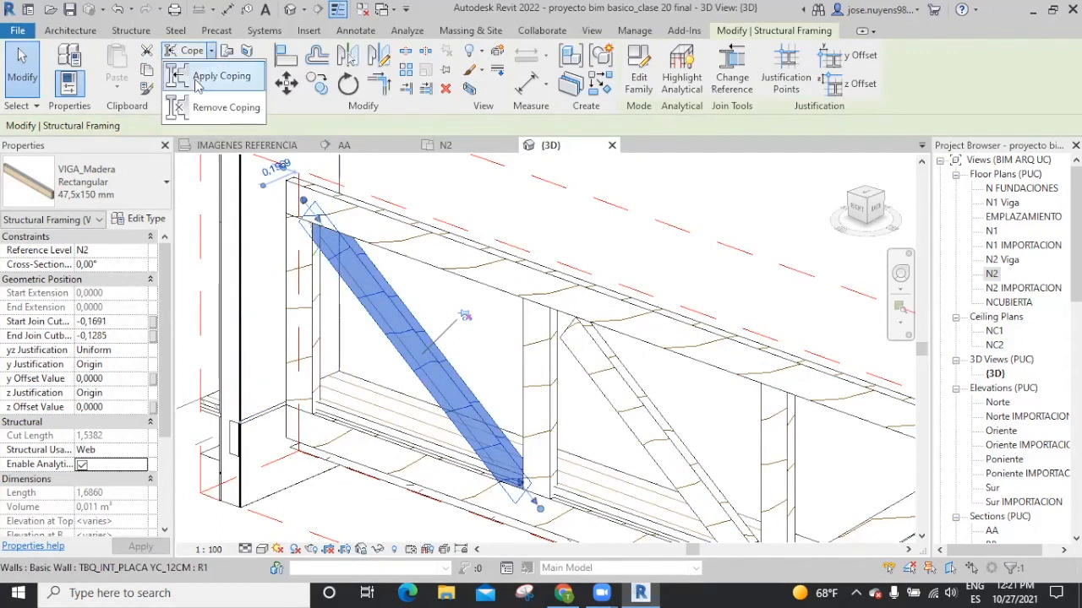
pyautogui.press('Escape')
pyautogui.press('Escape')
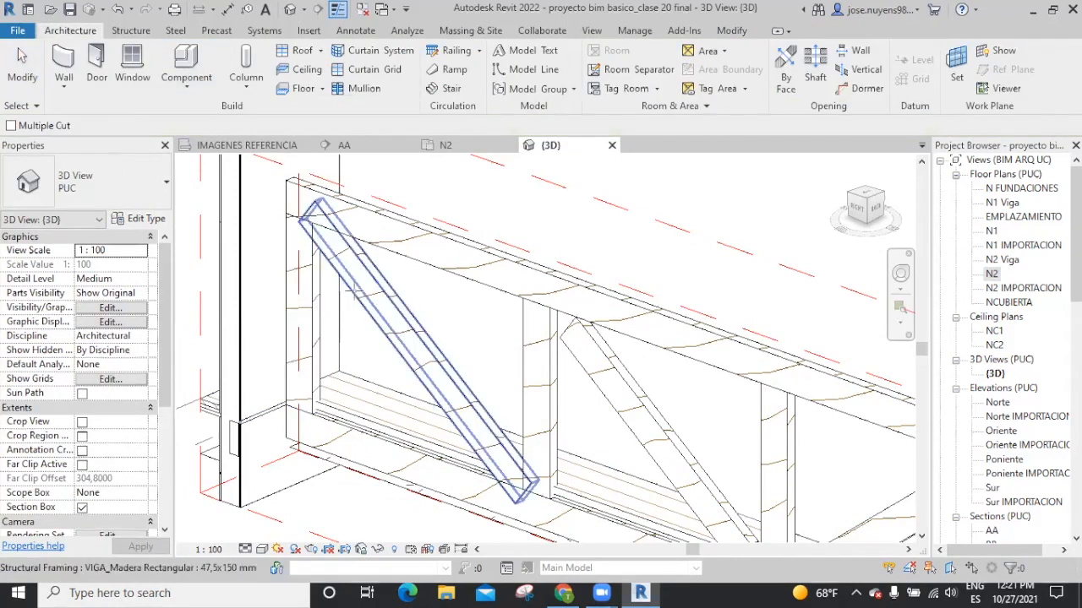
pyautogui.click(358, 281)
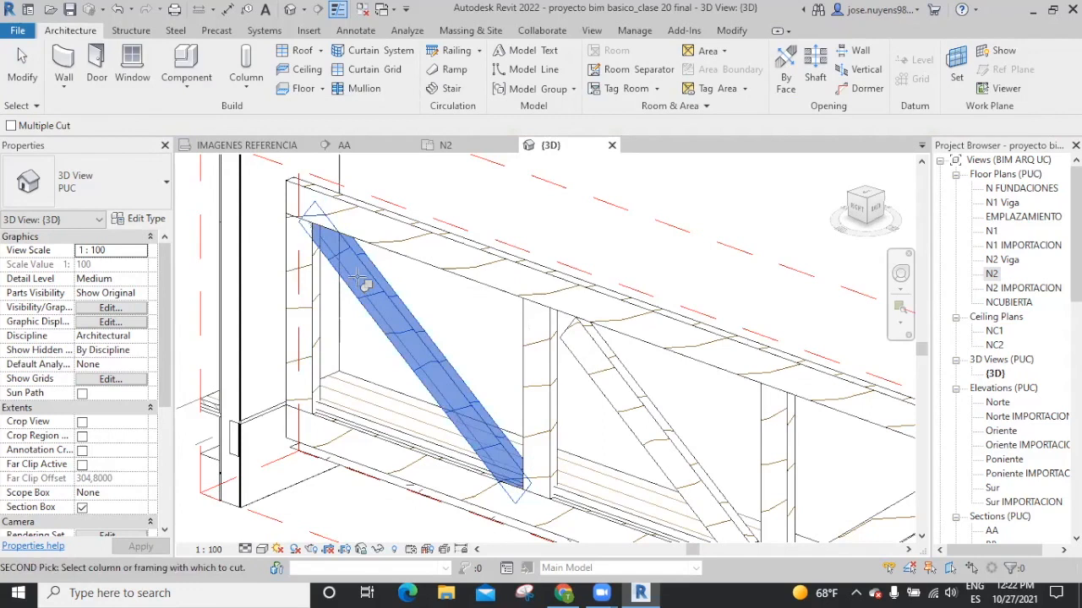
pyautogui.click(363, 237)
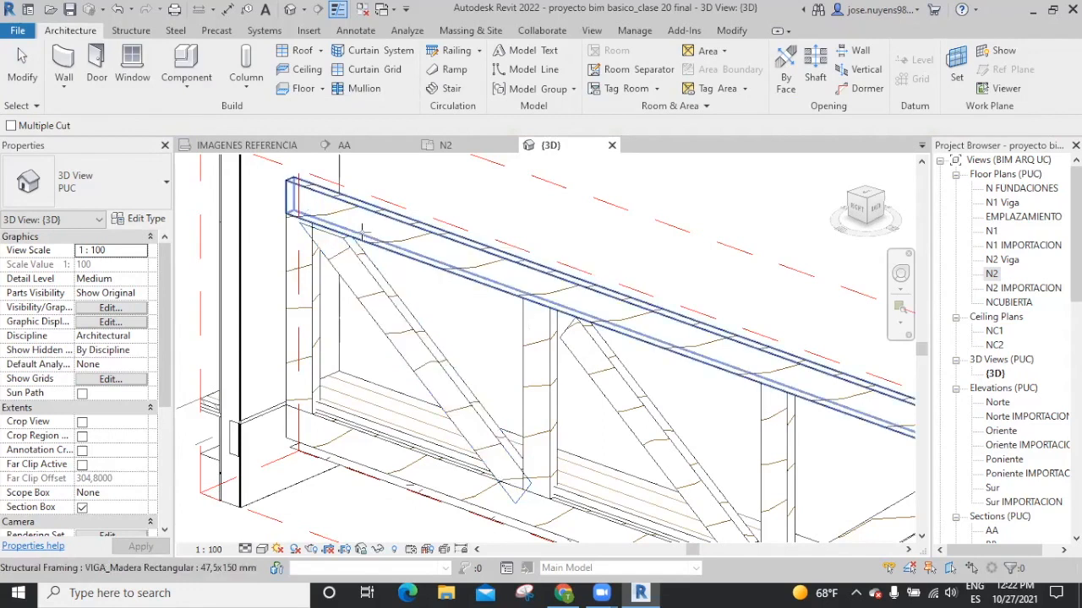
pyautogui.click(362, 274)
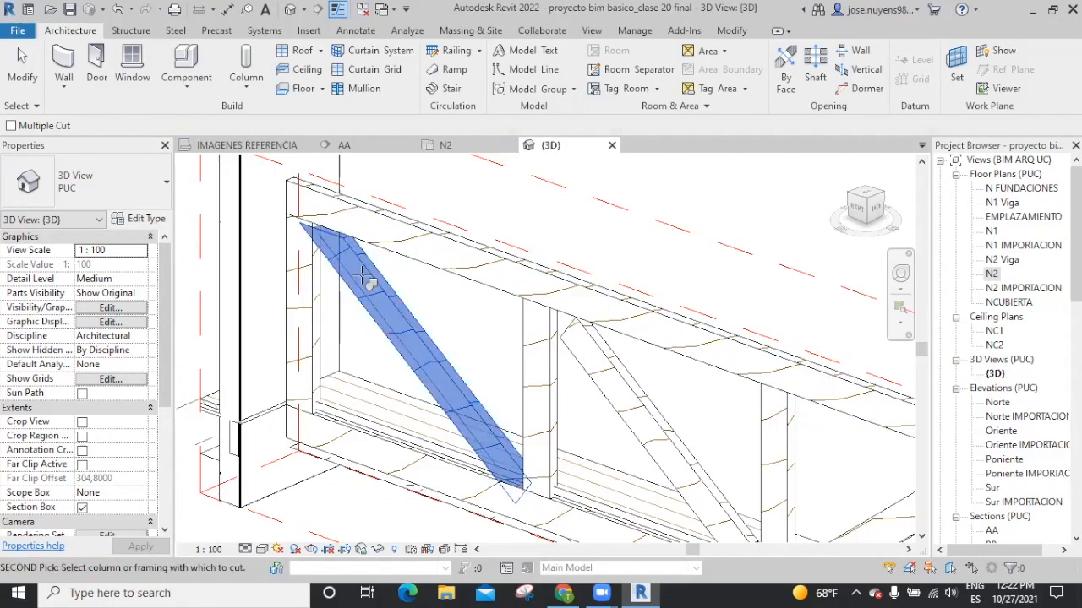
pyautogui.click(310, 272)
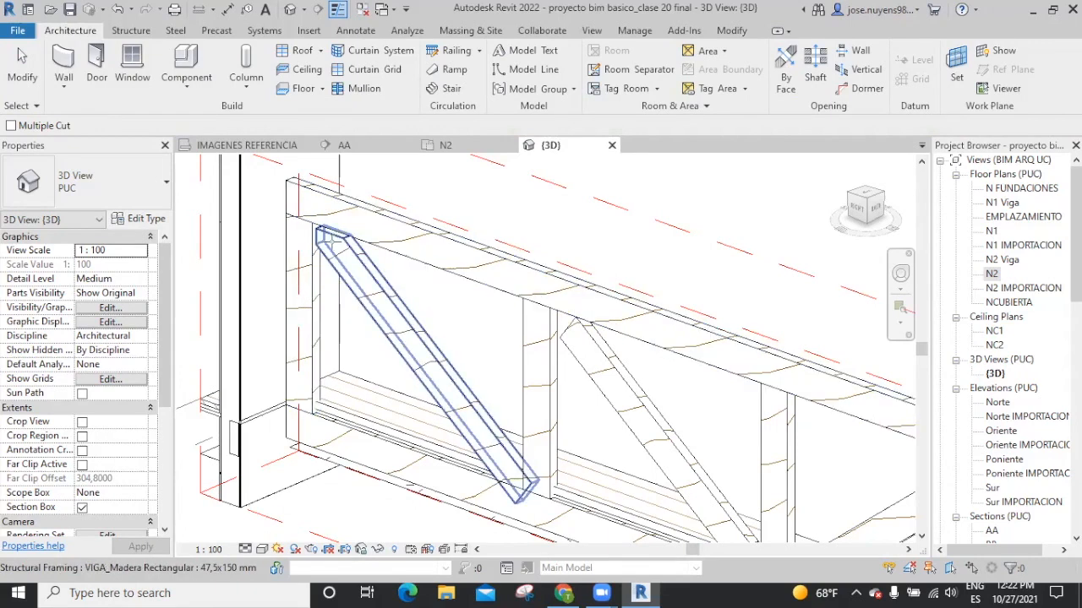
# Cope the same diagonal's lower end against the second vertical and the bottom chord
pyautogui.click(430, 359)
pyautogui.click(534, 385)
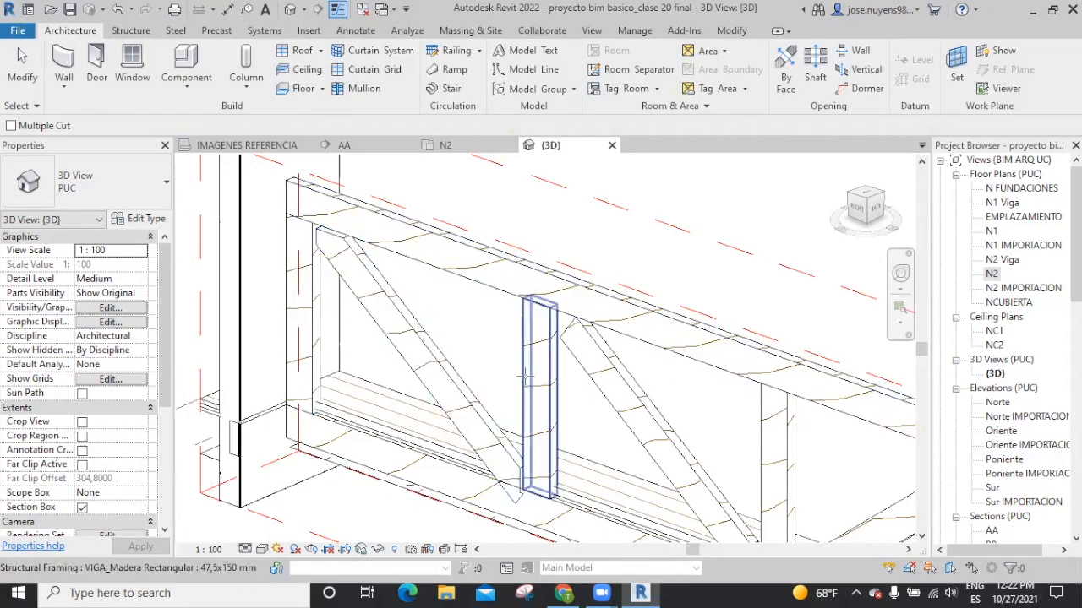
pyautogui.click(458, 414)
pyautogui.click(447, 470)
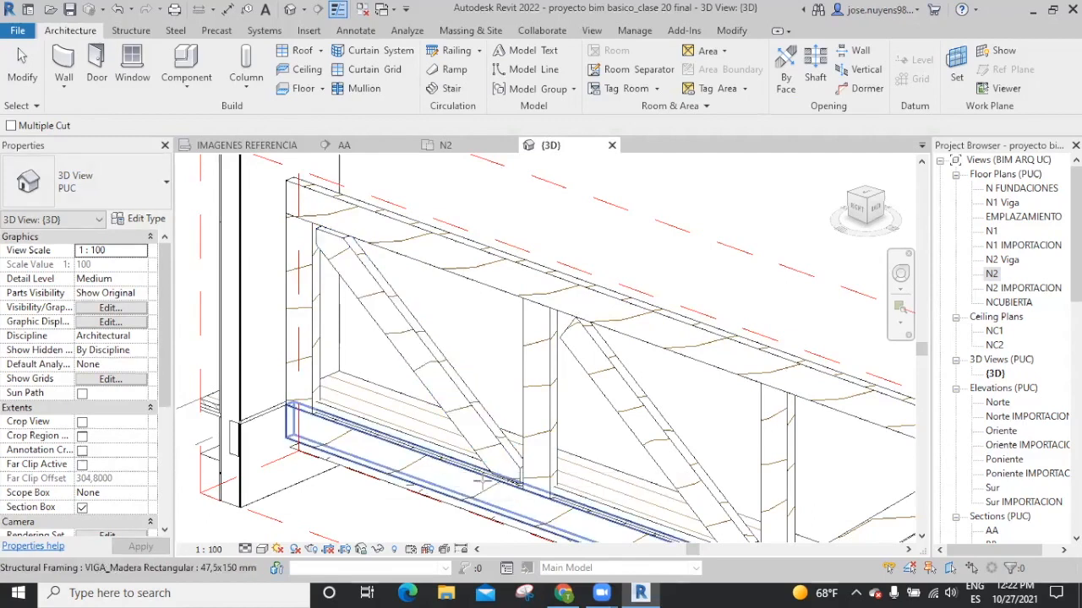
# Inspect the coped upper joint up close, then set the diagonal's coping distance to 0 and apply it
pyautogui.keyDown('shift'); pyautogui.moveTo(418, 320); pyautogui.dragTo(553, 282, button='middle'); pyautogui.keyUp('shift')
pyautogui.scroll(2, 256, 314)
pyautogui.scroll(2, 260, 307)
pyautogui.click(287, 307)
pyautogui.click(348, 239)
pyautogui.press('Escape')
pyautogui.scroll(-5, 390, 405)
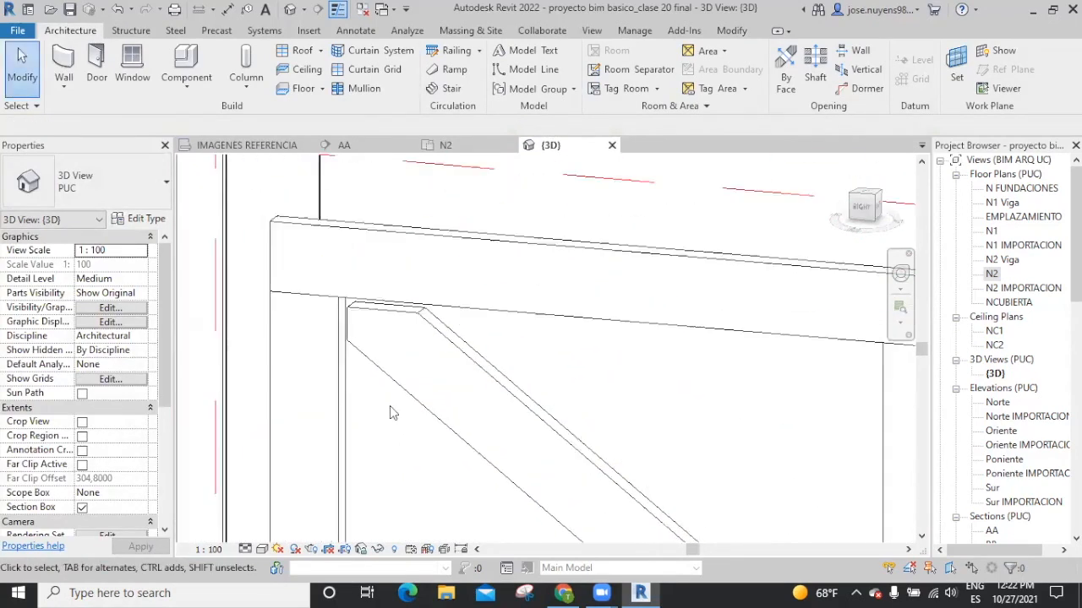
pyautogui.click(370, 352)
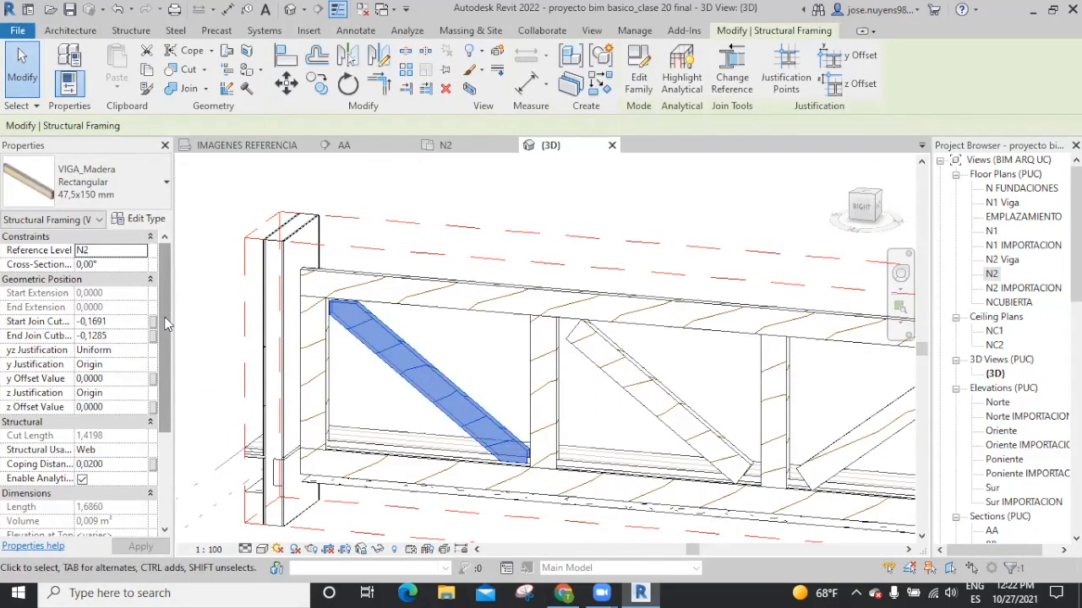
pyautogui.moveTo(166, 324); pyautogui.dragTo(161, 347)
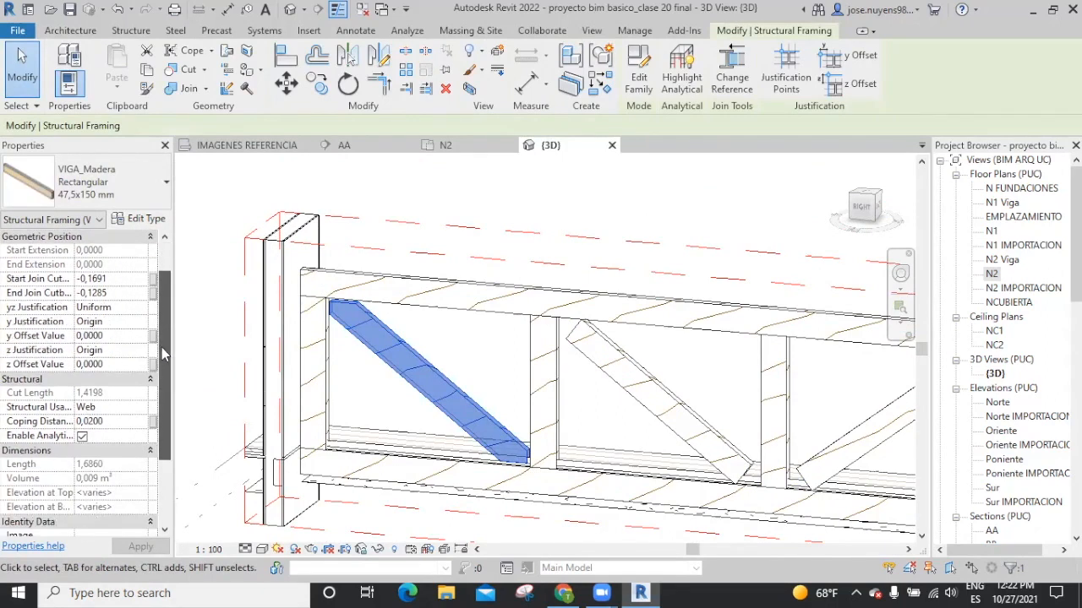
pyautogui.click(120, 417)
pyautogui.write('0')
pyautogui.click(142, 546)
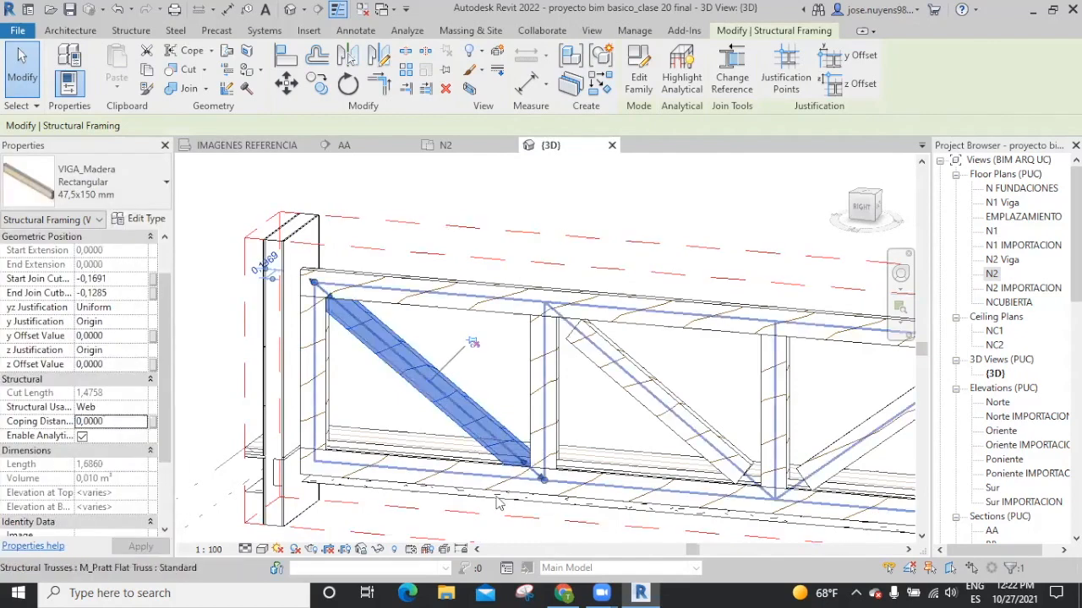
# Turn off the 3D view's section box and frame the whole building
pyautogui.keyDown('shift'); pyautogui.moveTo(593, 478); pyautogui.dragTo(472, 430, button='middle'); pyautogui.keyUp('shift')
pyautogui.scroll(-4, 301, 329)
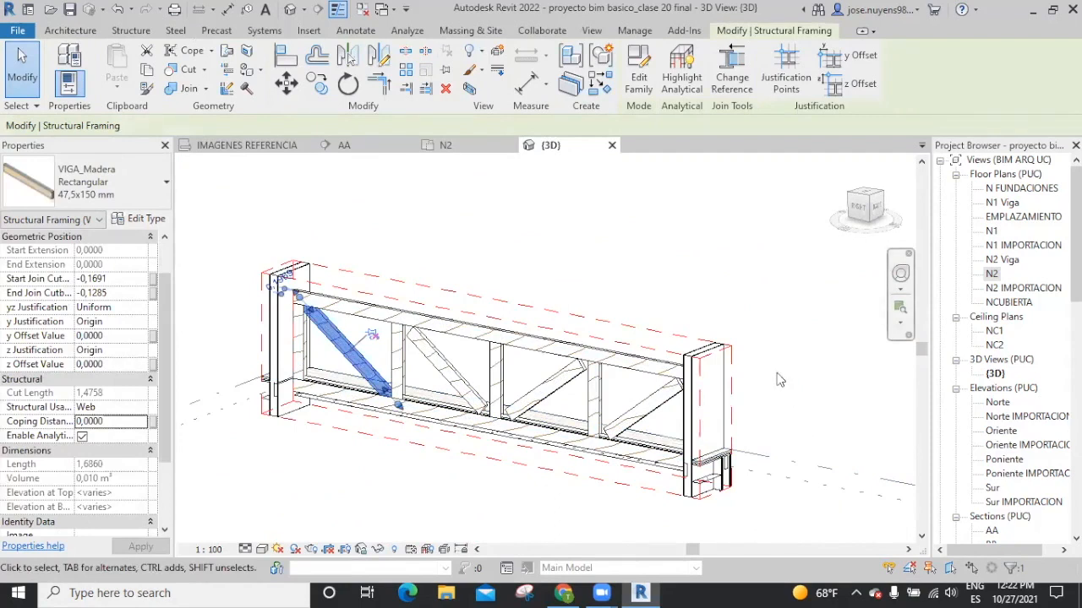
pyautogui.press('Escape')
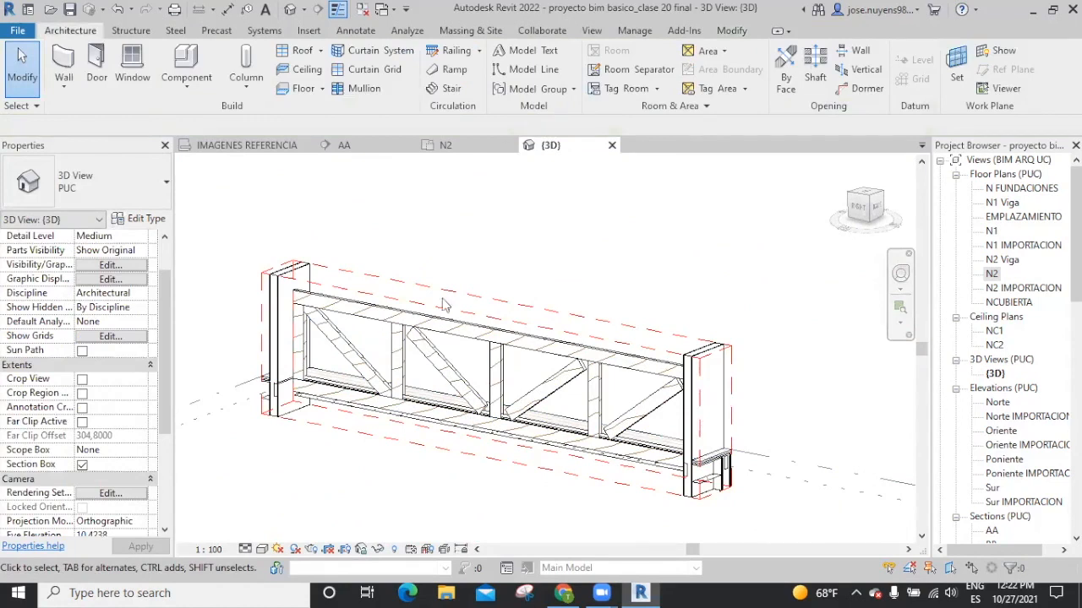
pyautogui.click(82, 466)
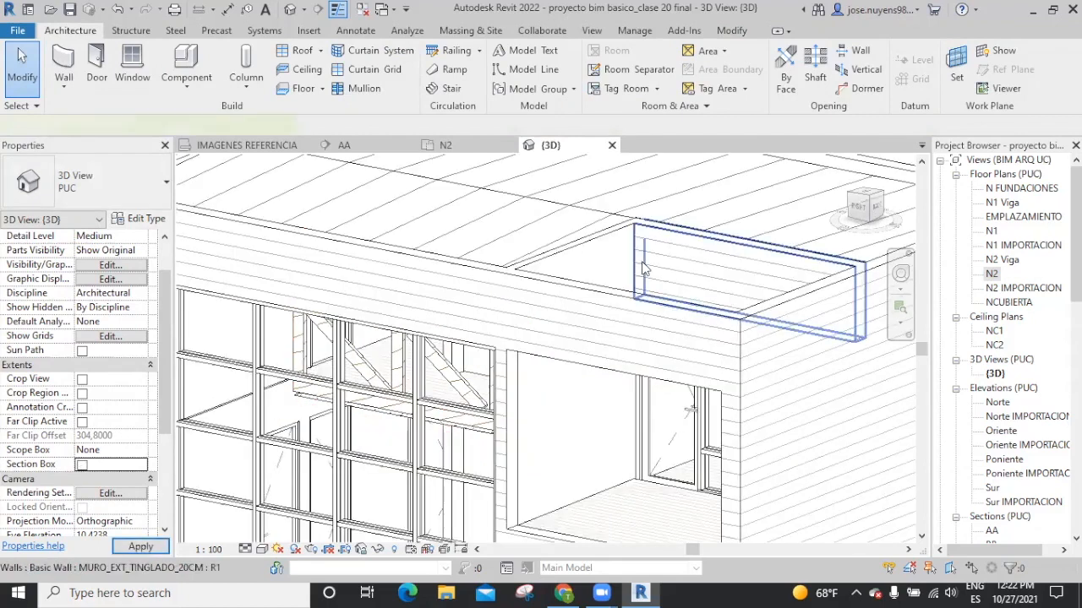
pyautogui.click(686, 315)
pyautogui.scroll(-6, 686, 314)
pyautogui.click(826, 481)
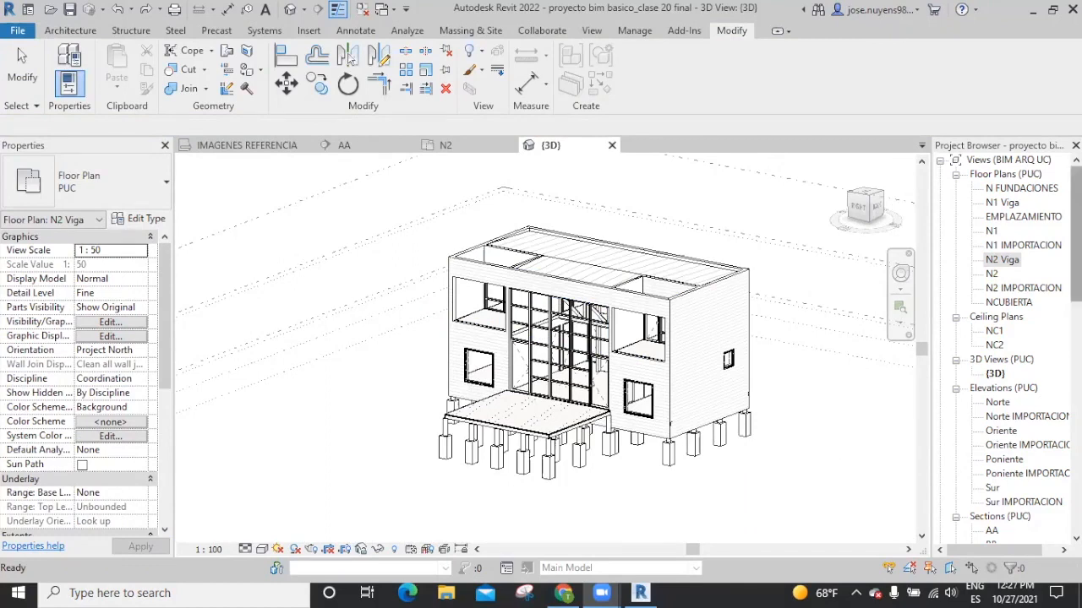
# Open section BB and examine the joint where the truss's lower end meets the upper-floor beam
pyautogui.scroll(-3, 1011, 408)
pyautogui.doubleClick(992, 417)
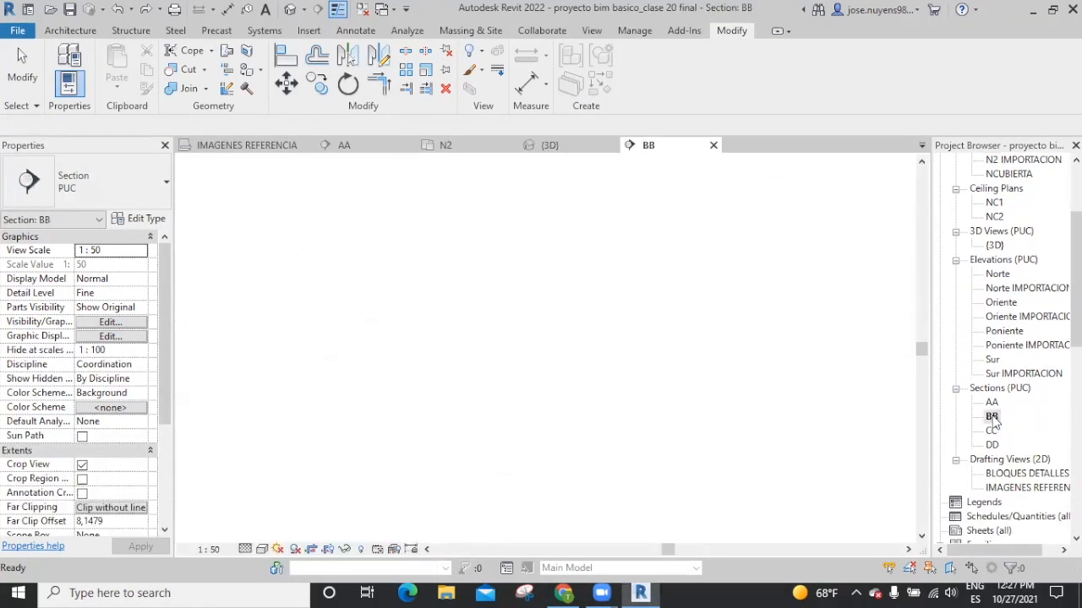
pyautogui.scroll(5, 562, 389)
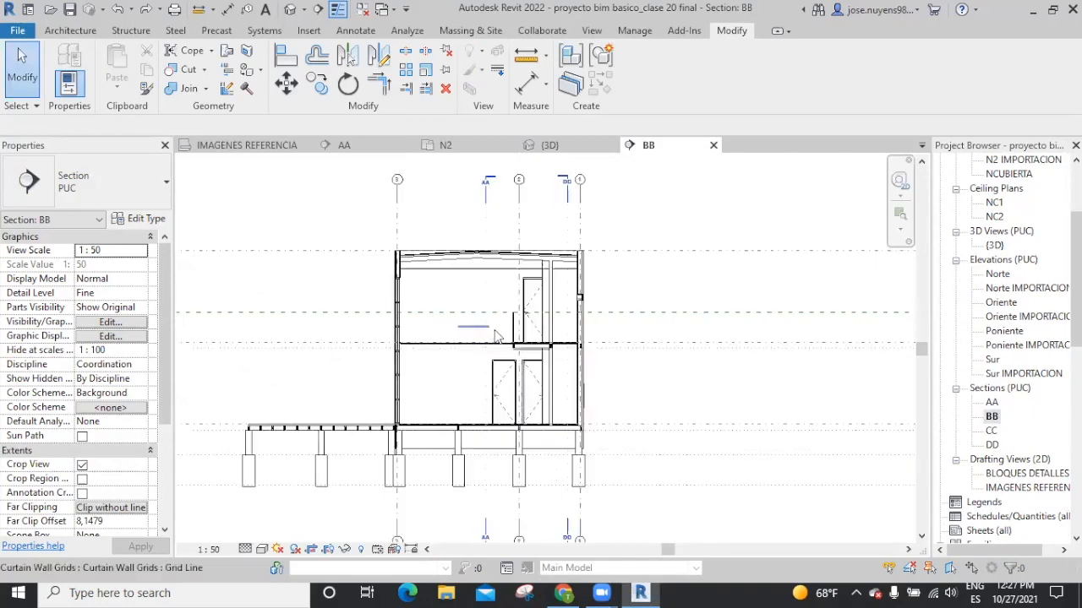
pyautogui.scroll(2, 564, 386)
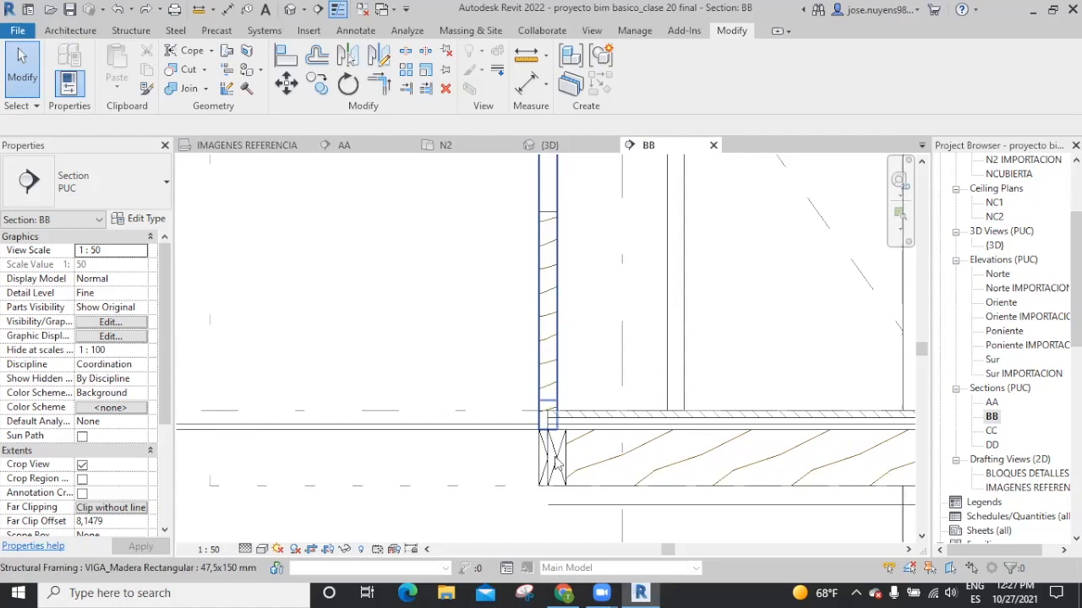
# Delete the duplicate 47,5x150 mm edge beam overlapping the truss's lower chord in section BB
pyautogui.click(558, 471)
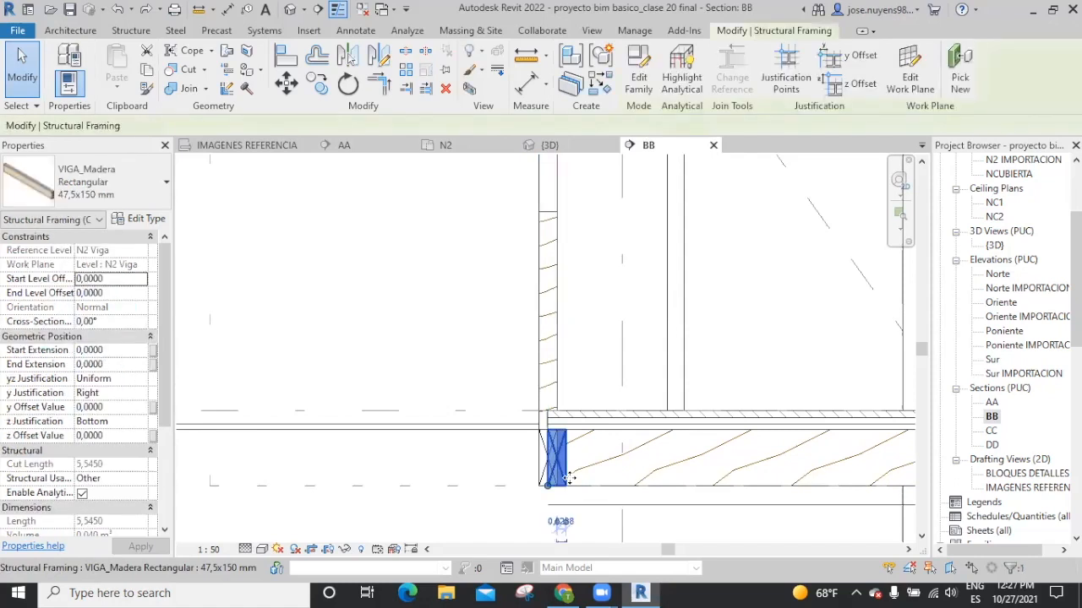
pyautogui.press('Escape')
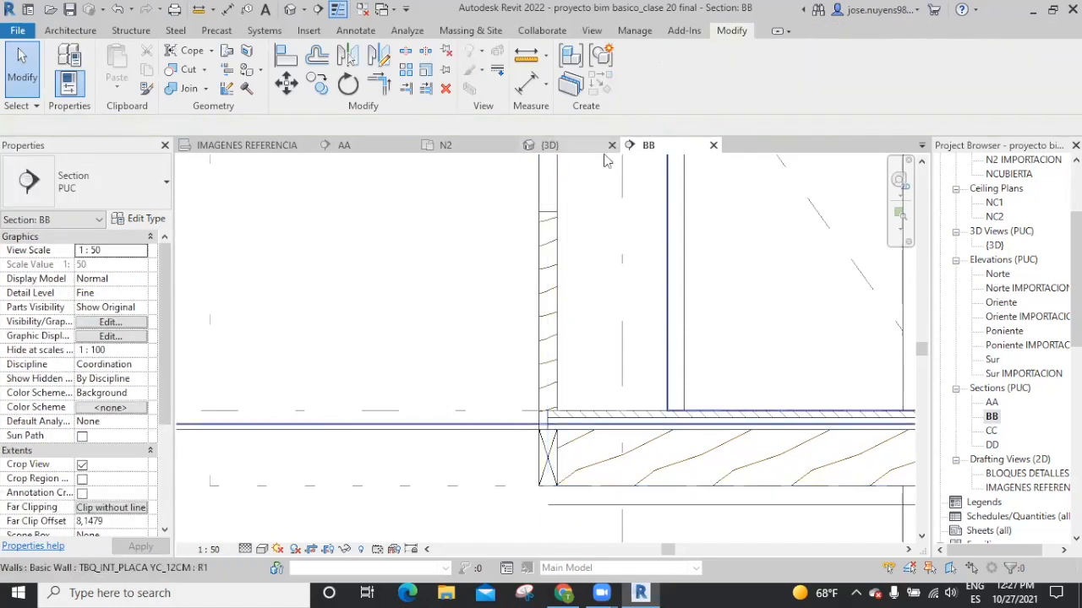
# In the N2 Viga floor plan, align the truss-side boundary of the beam system near the truss's upper end with the truss face
pyautogui.scroll(2, 1031, 336)
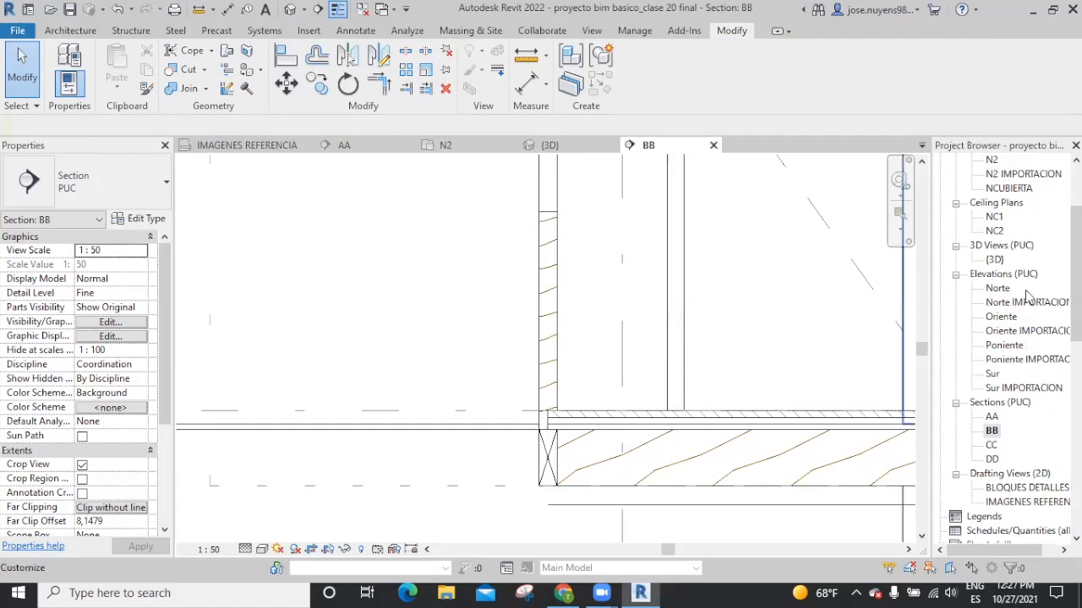
pyautogui.doubleClick(1002, 218)
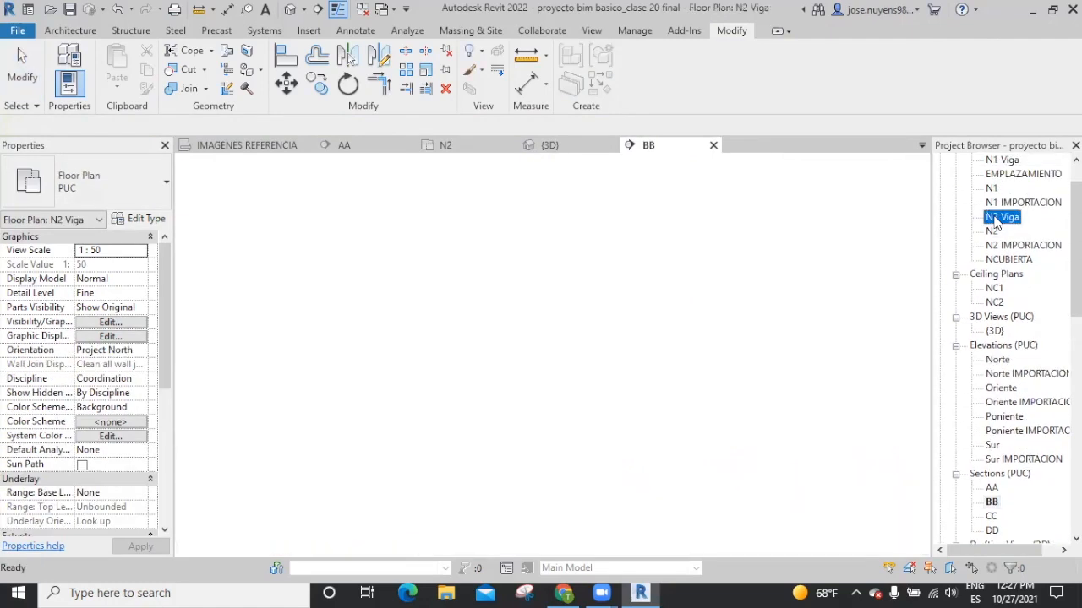
pyautogui.scroll(8, 564, 345)
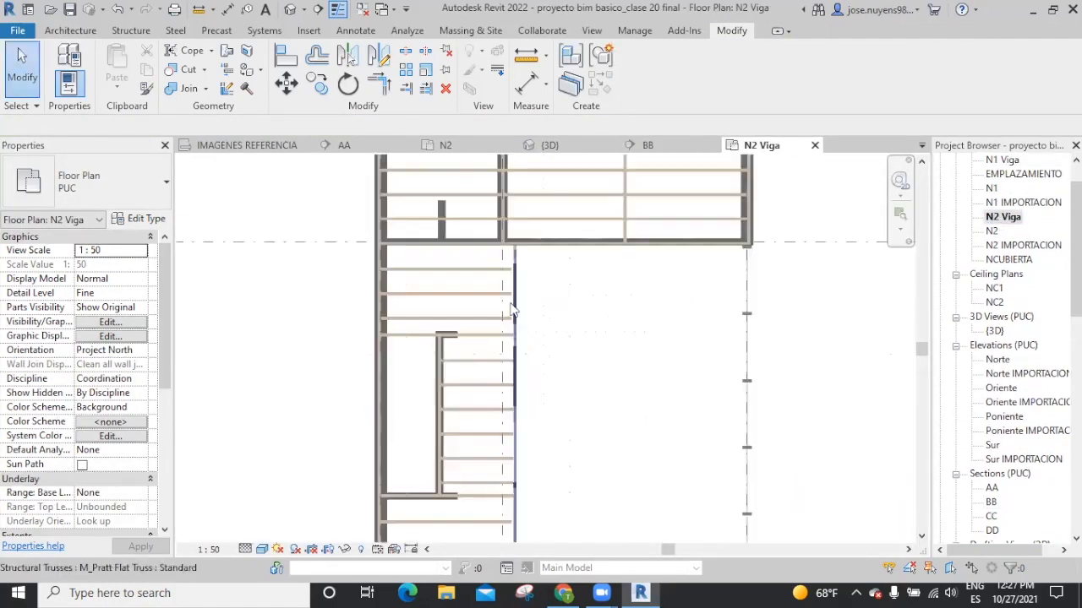
pyautogui.moveTo(608, 348); pyautogui.dragTo(668, 460, button='middle')
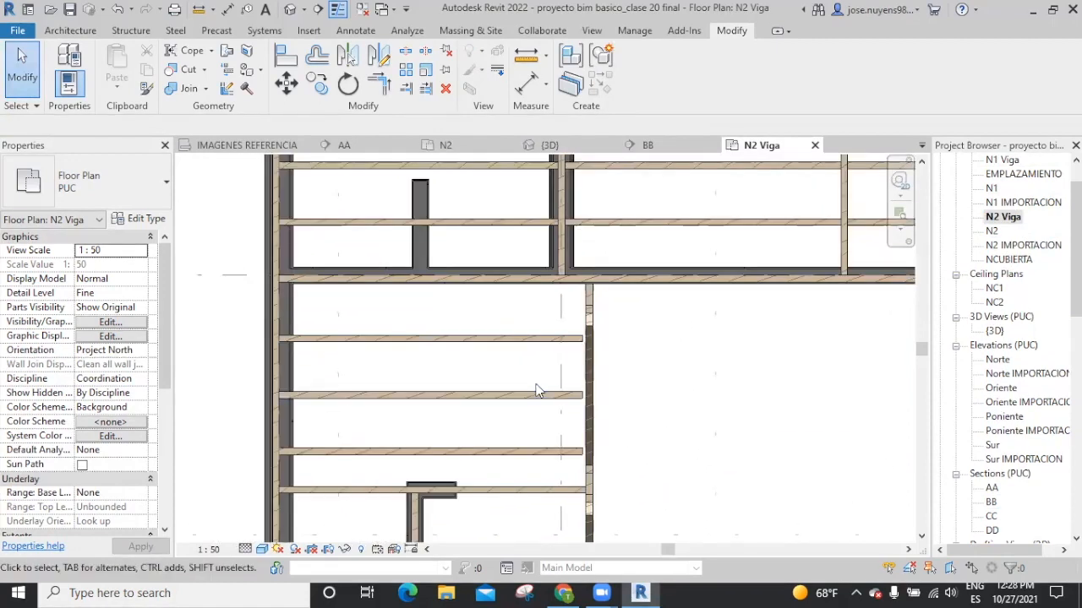
pyautogui.press('Tab')
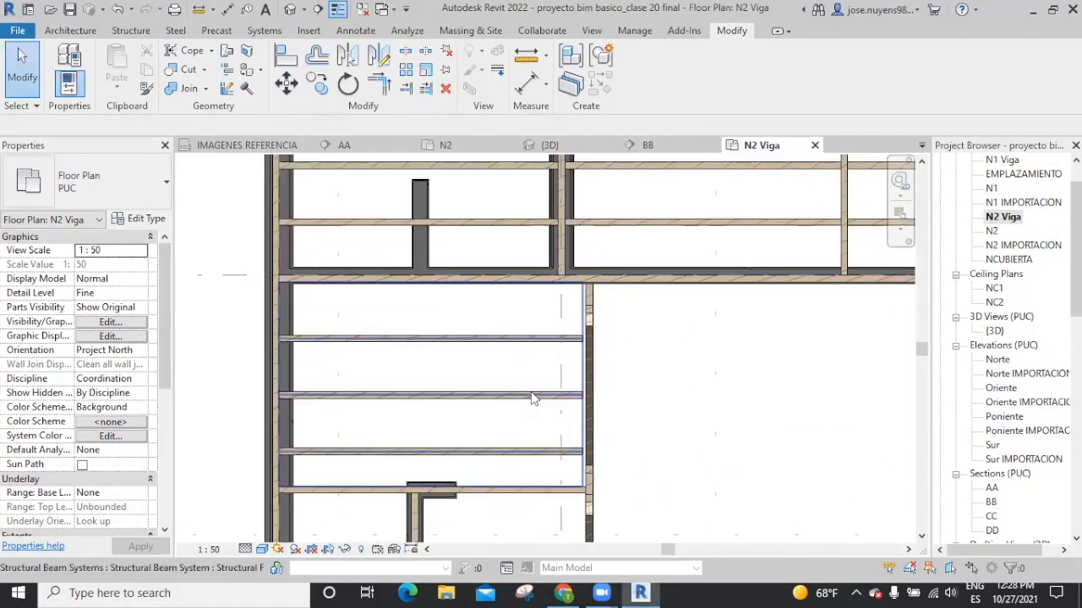
pyautogui.click(533, 399)
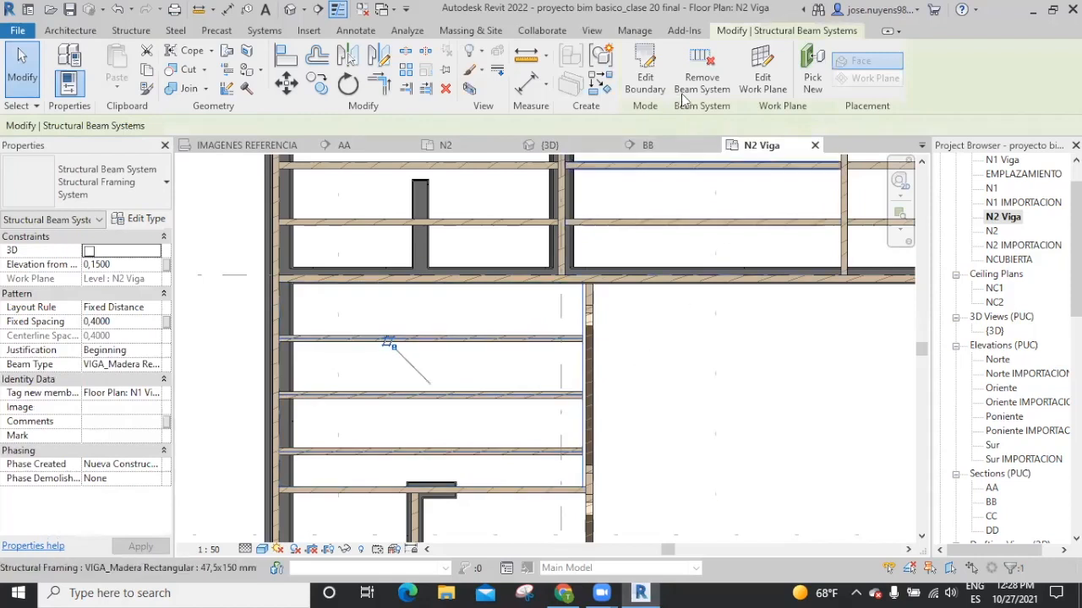
pyautogui.click(650, 76)
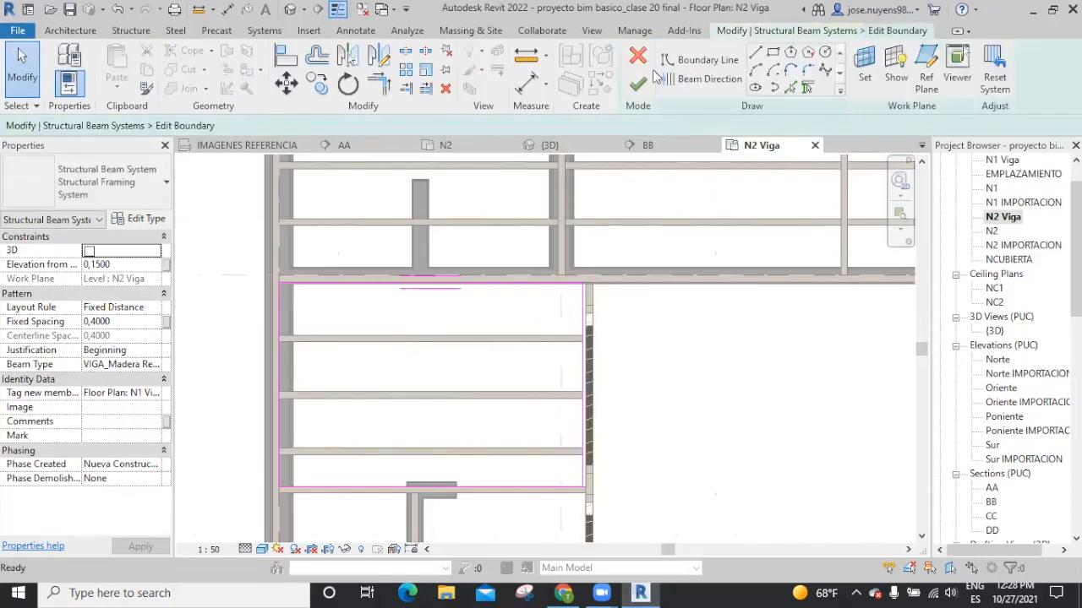
pyautogui.click(285, 56)
pyautogui.scroll(5, 611, 316)
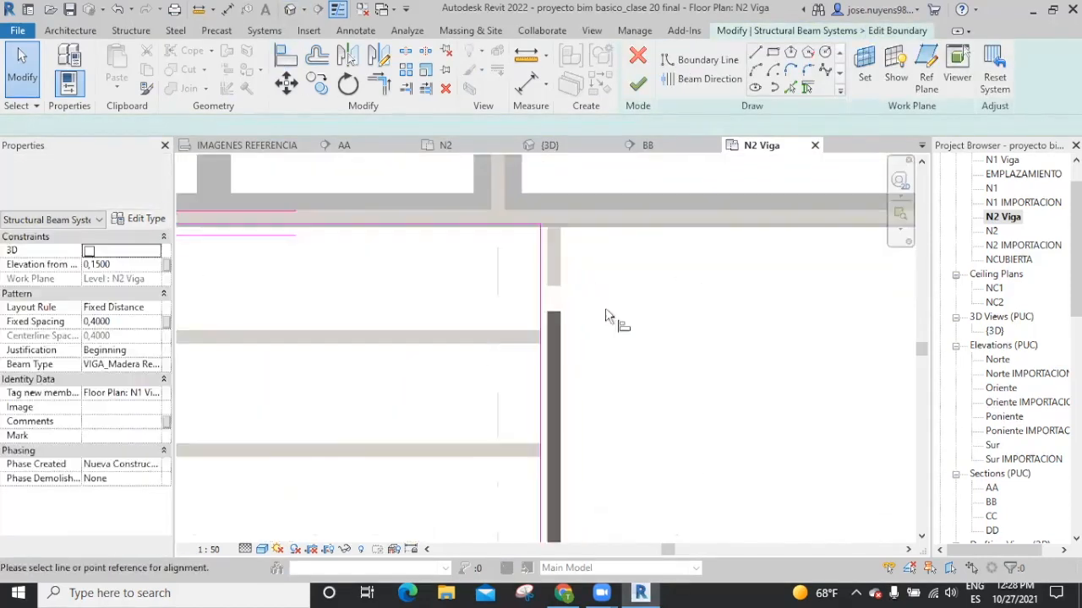
pyautogui.click(531, 264)
pyautogui.click(518, 265)
pyautogui.click(638, 83)
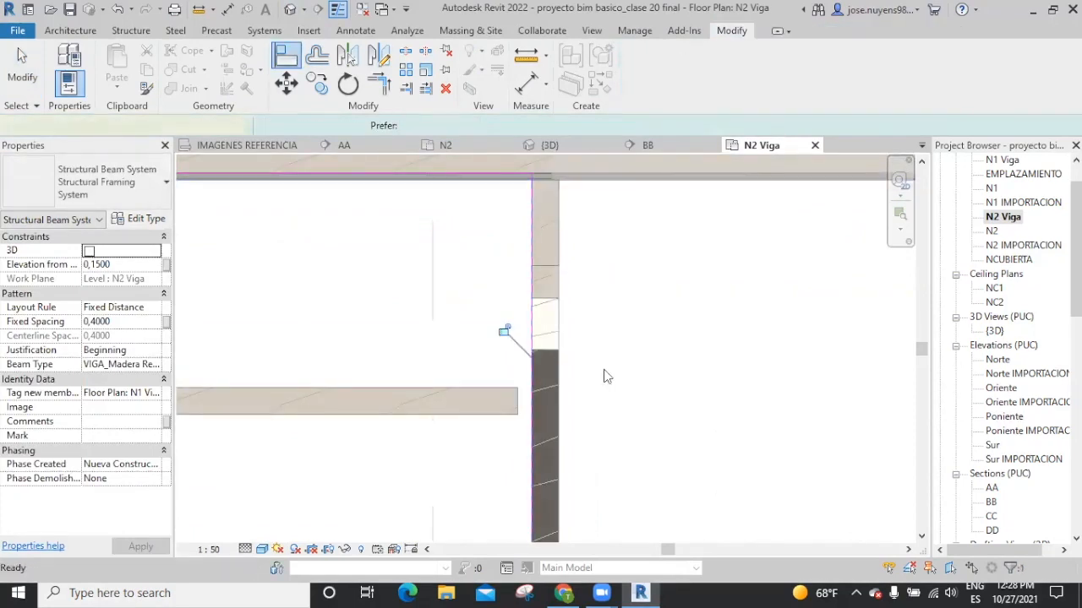
# Edit the beam system at the truss's opposite end so its truss-side boundary aligns with the truss face
pyautogui.scroll(-3, 617, 350)
pyautogui.scroll(-3, 615, 349)
pyautogui.moveTo(645, 449); pyautogui.dragTo(609, 144, button='middle')
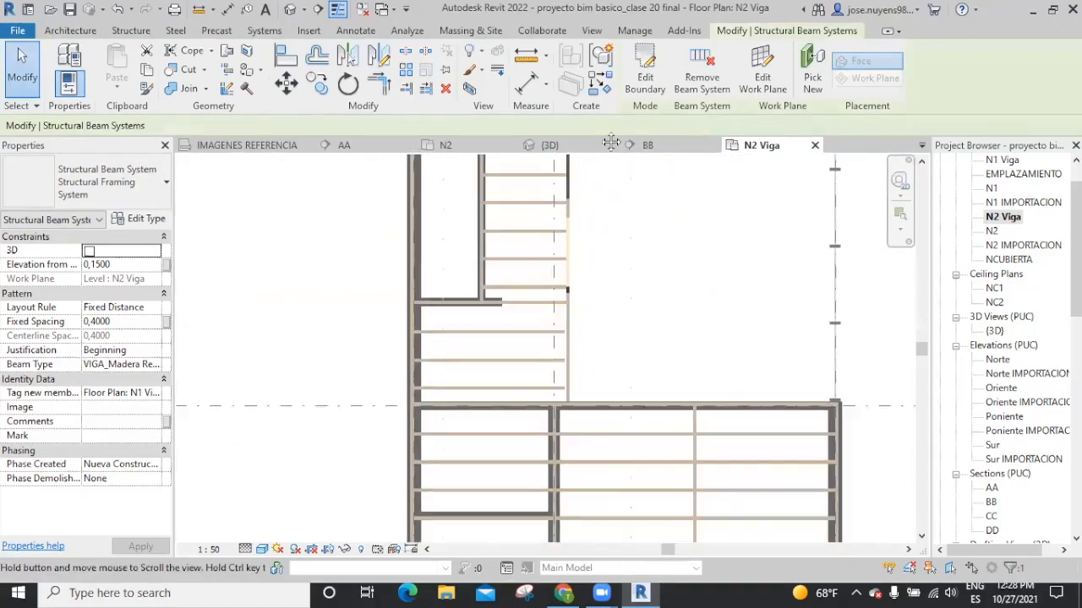
pyautogui.scroll(3, 529, 321)
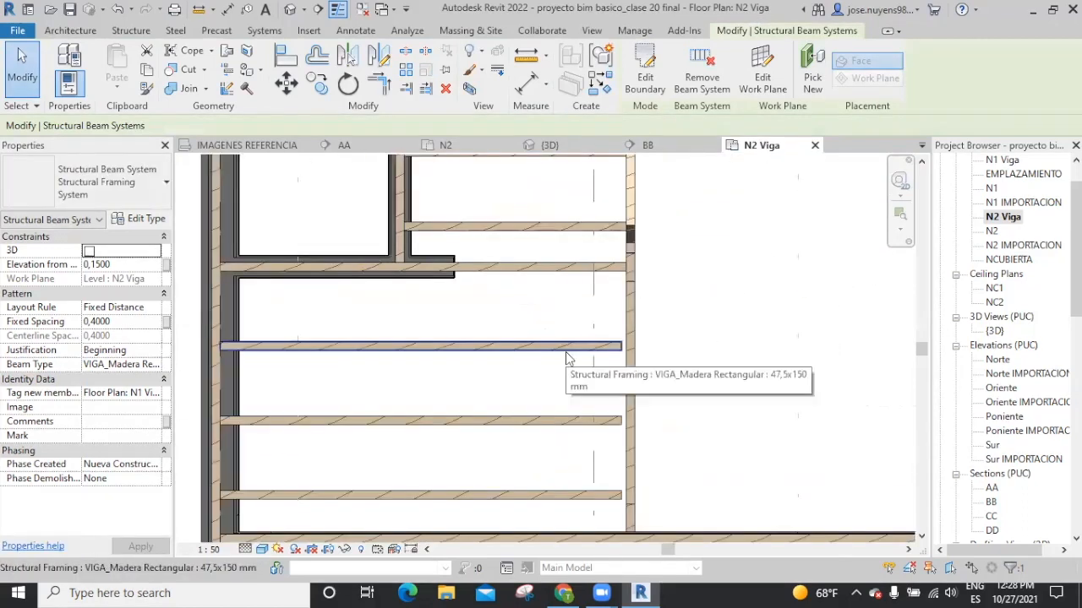
pyautogui.click(644, 72)
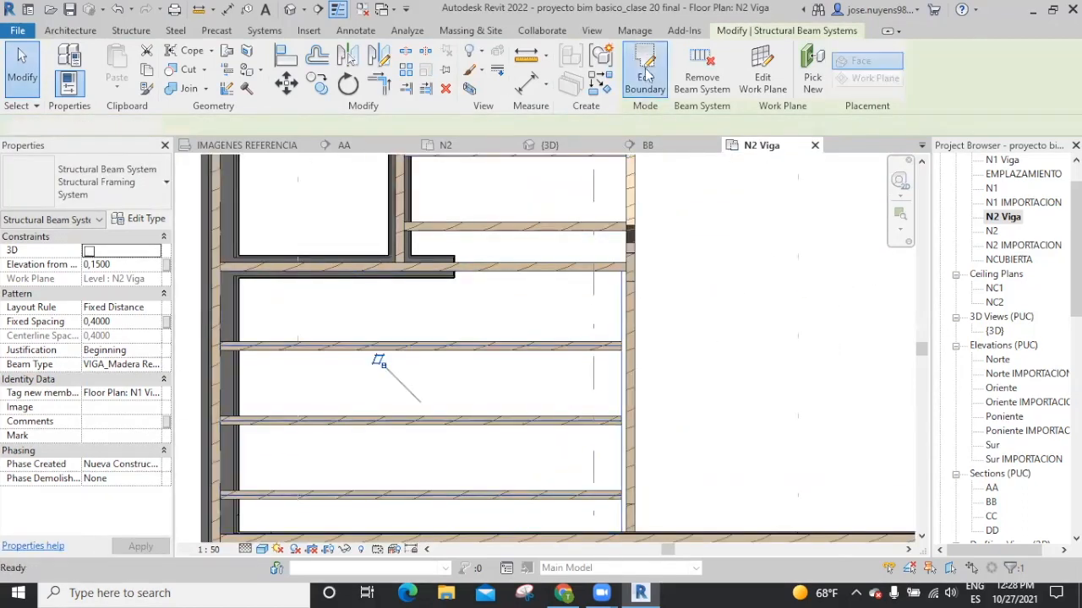
pyautogui.click(286, 55)
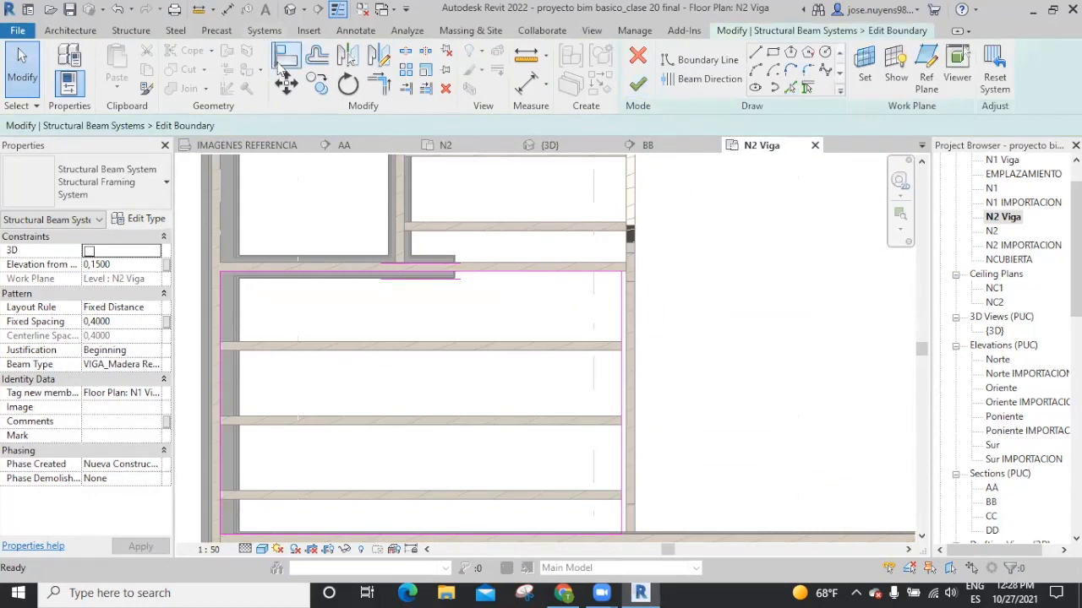
pyautogui.scroll(3, 627, 293)
pyautogui.scroll(2, 630, 304)
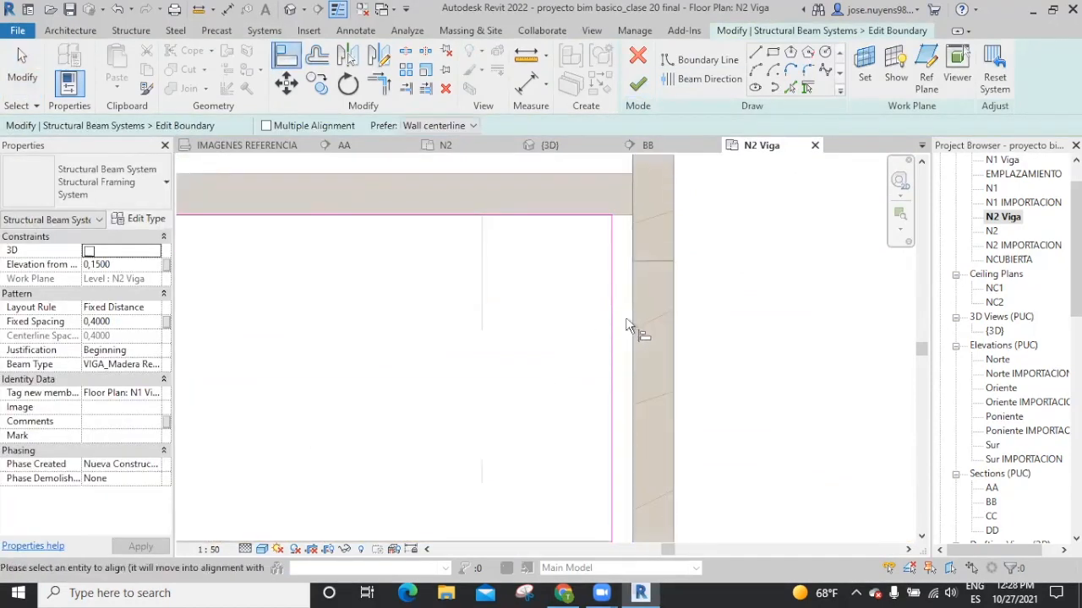
pyautogui.click(636, 85)
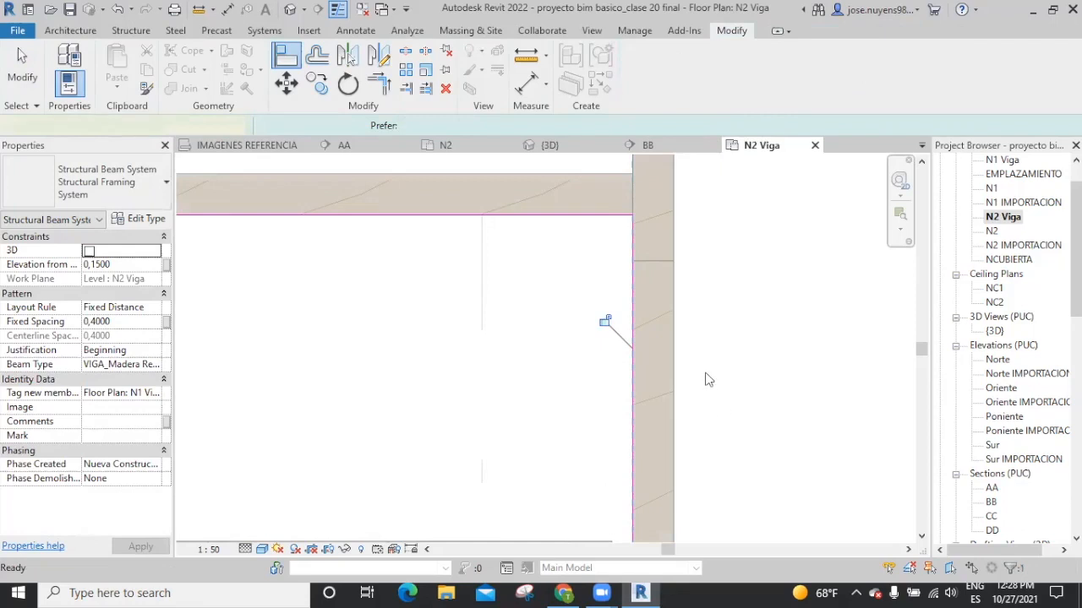
pyautogui.scroll(-3, 705, 376)
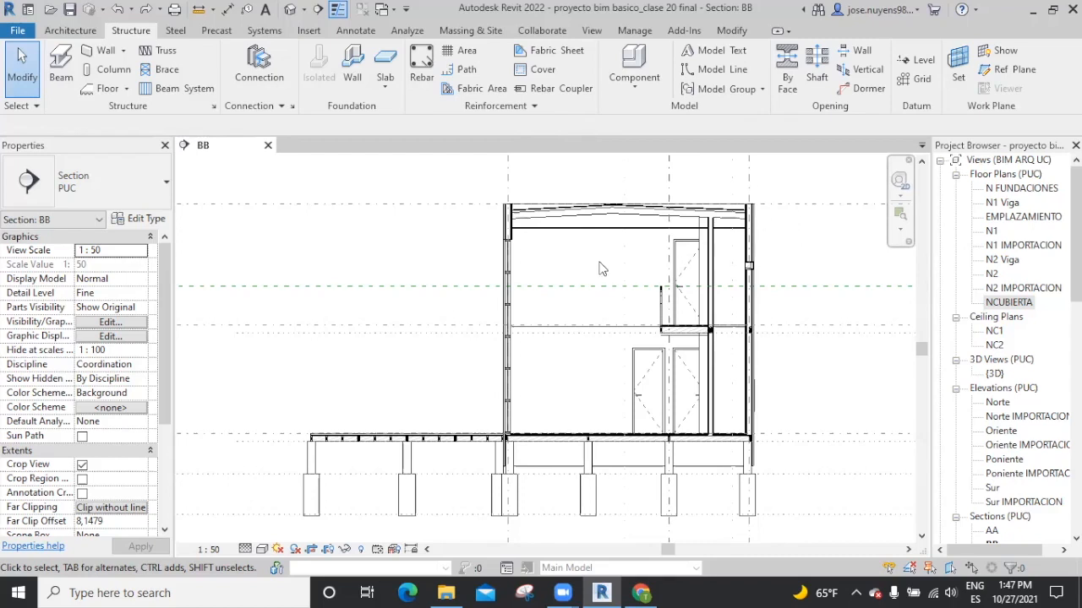
pyautogui.click(591, 227)
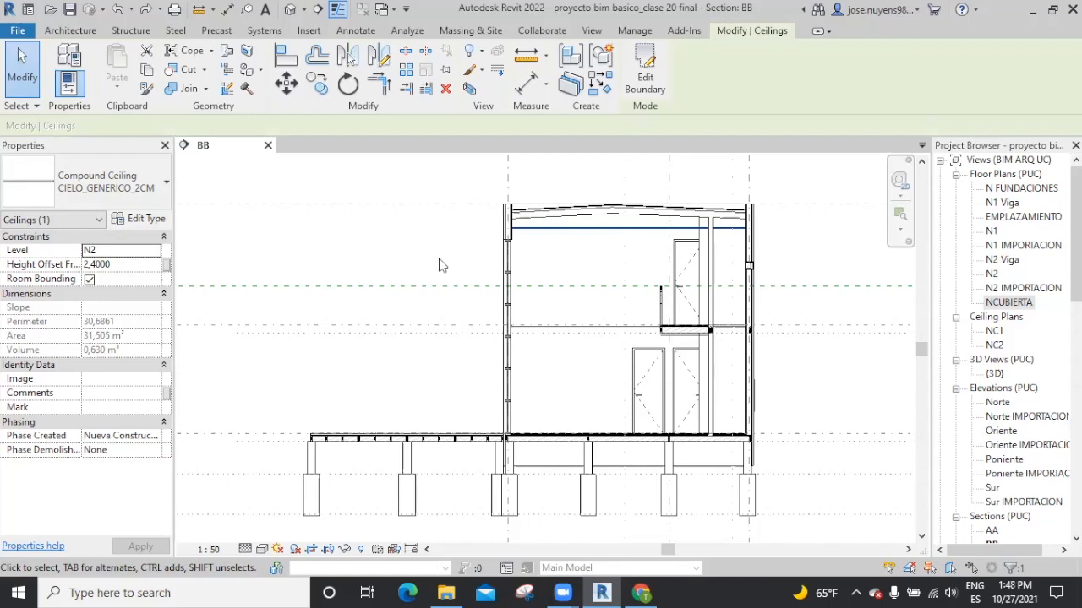
pyautogui.press('Escape')
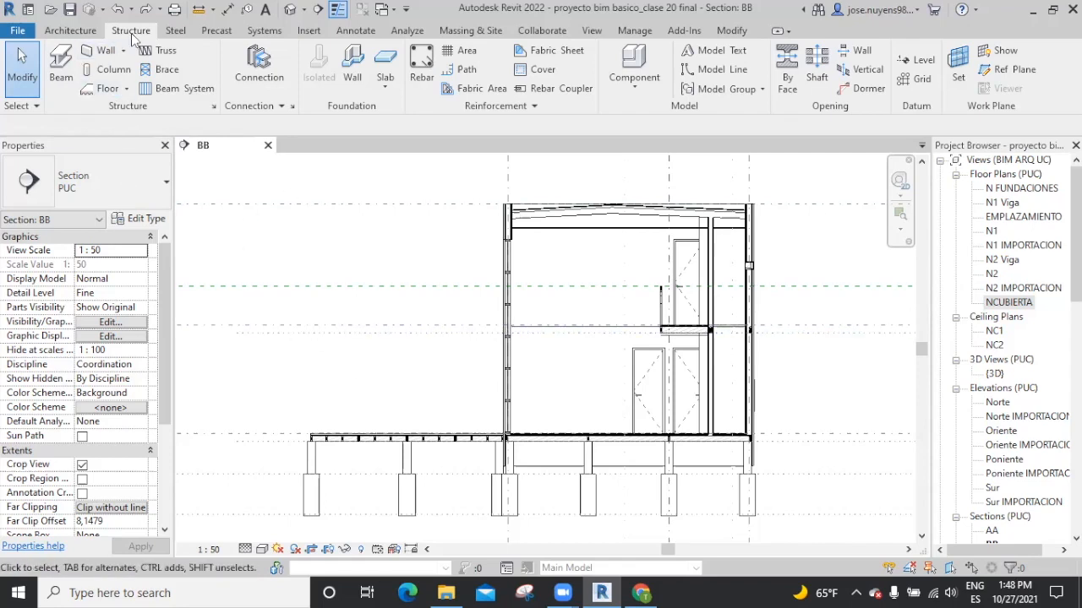
# Start the Truss command in section BB, picking the TBQ_INT_PLACA YC_12CM wall face behind the cut as work plane
pyautogui.click(166, 53)
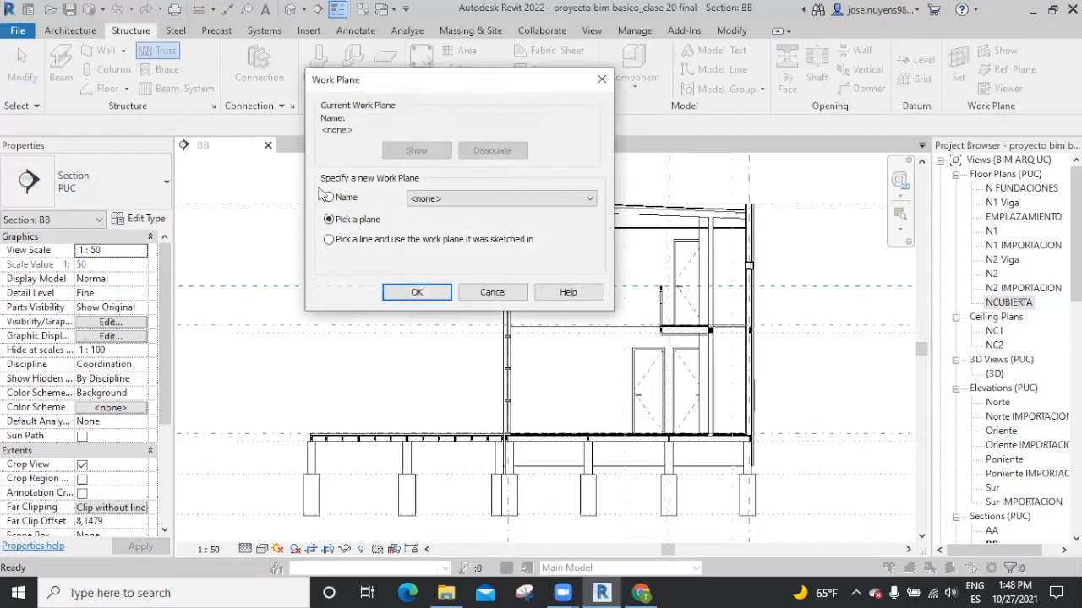
pyautogui.click(329, 198)
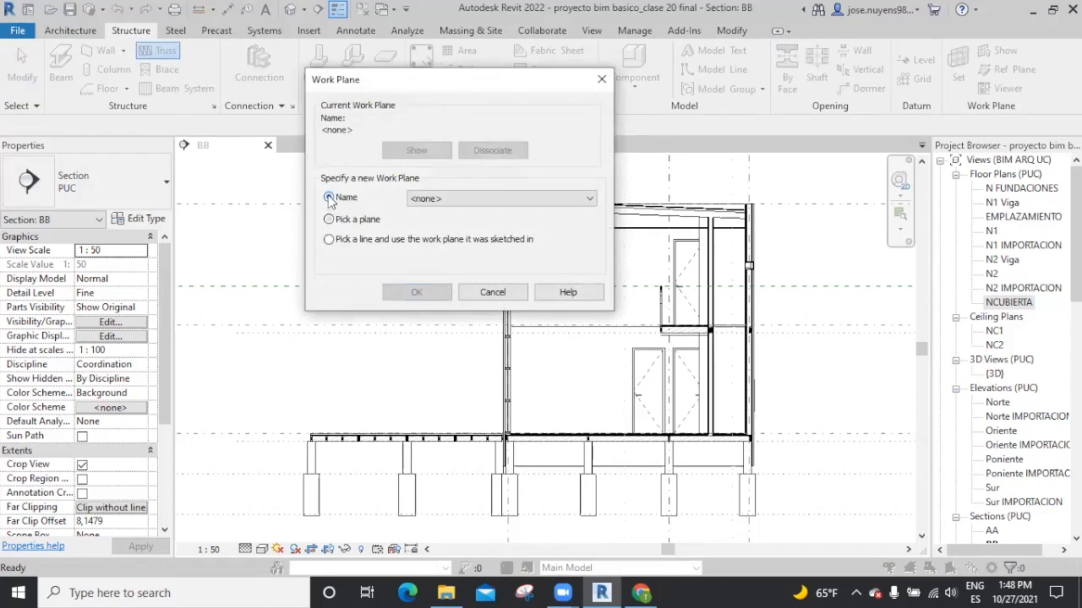
pyautogui.click(451, 201)
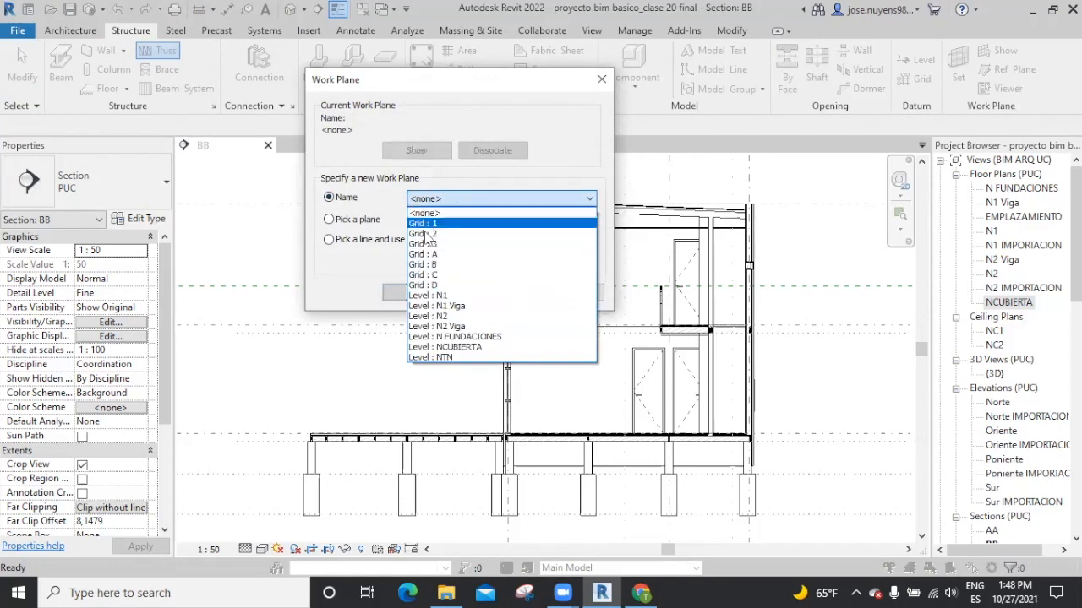
pyautogui.click(329, 222)
pyautogui.click(328, 222)
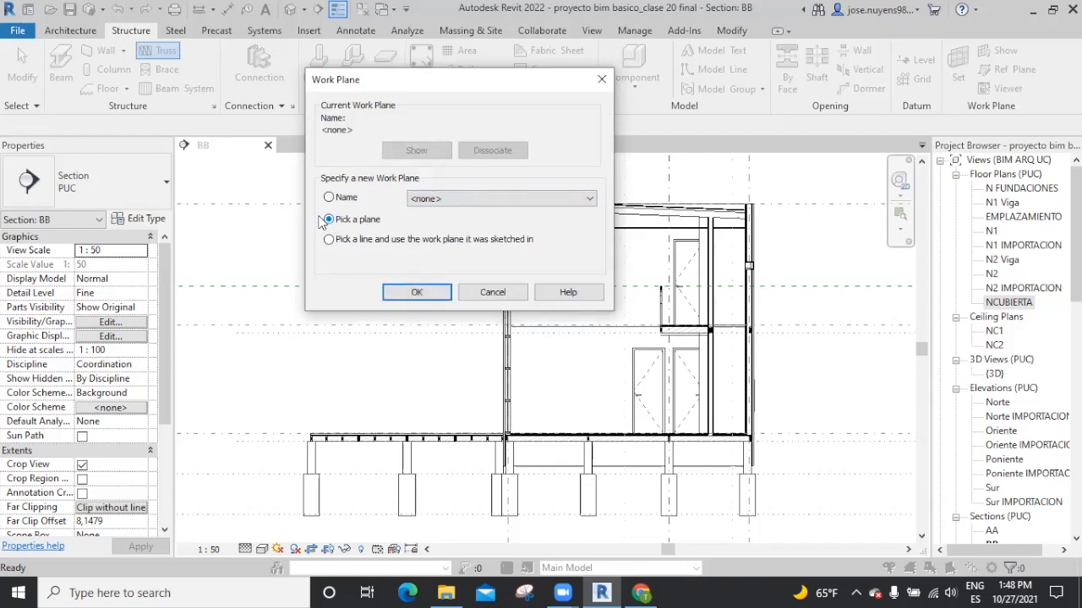
pyautogui.click(416, 292)
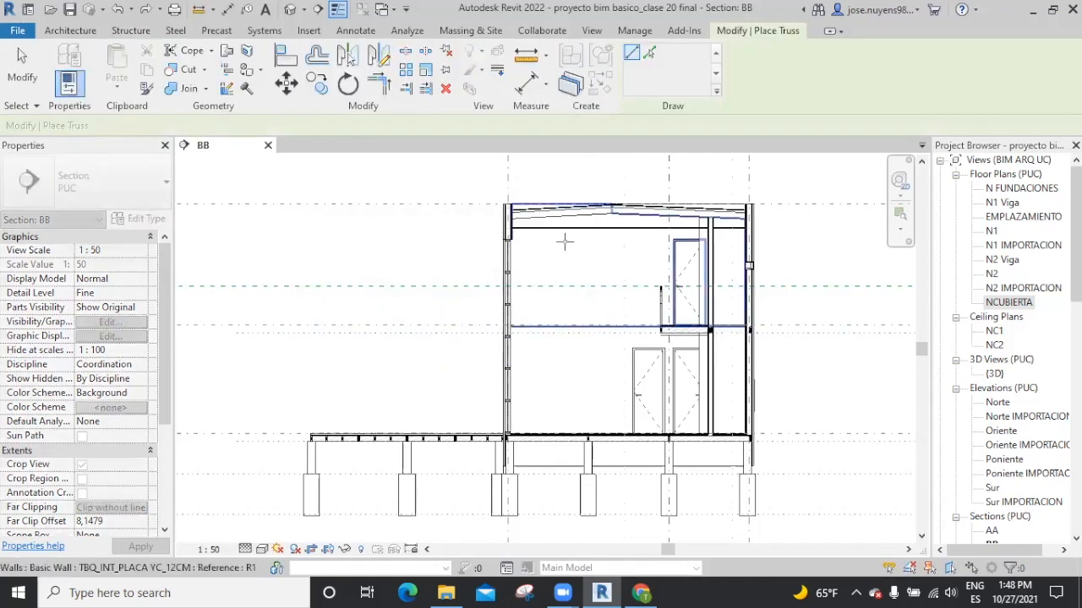
pyautogui.click(555, 251)
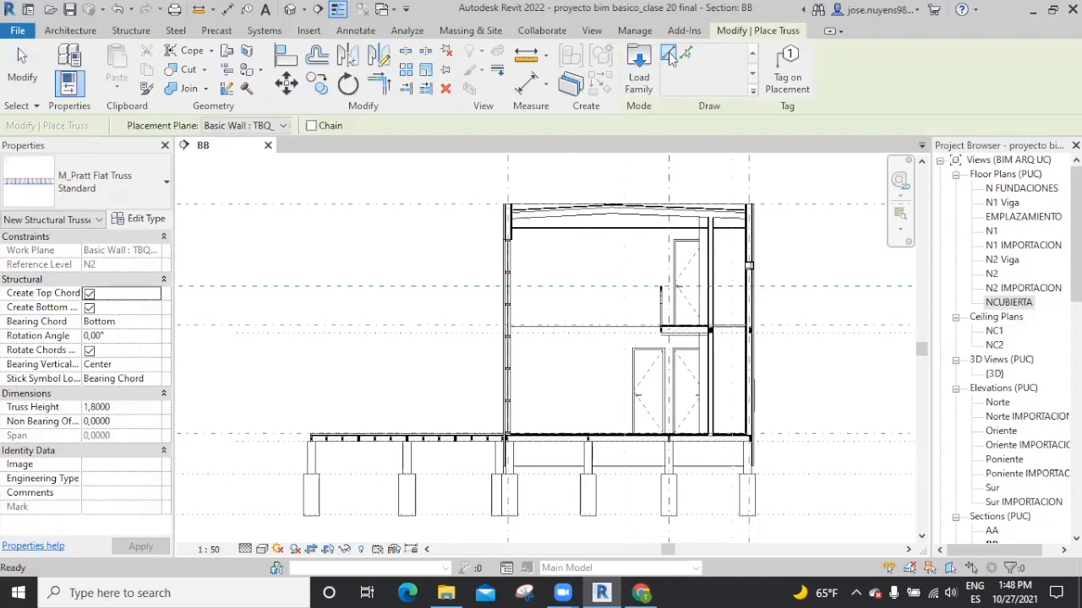
# Draw a horizontal M_Pratt Flat Truss about 6.1 m long beside the building at upper-floor height
pyautogui.click(211, 274)
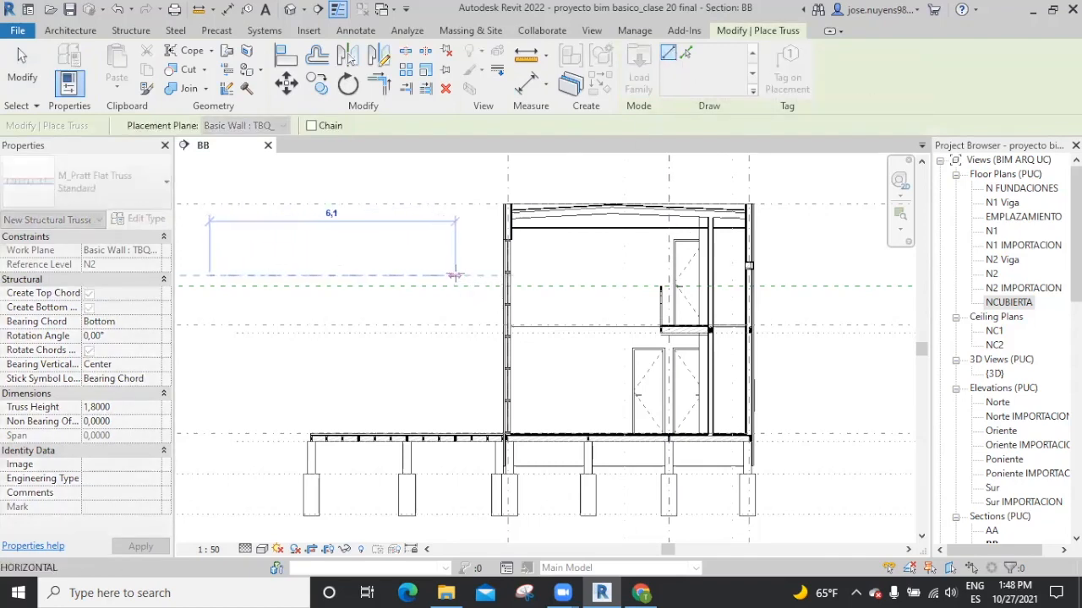
pyautogui.click(445, 258)
pyautogui.scroll(4, 436, 309)
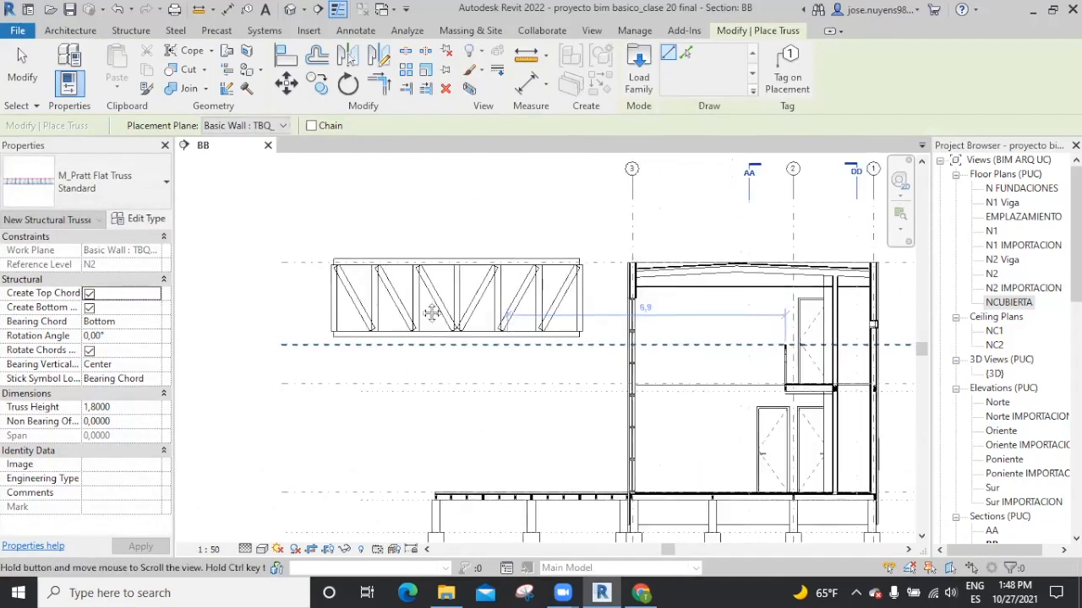
pyautogui.scroll(2, 436, 309)
pyautogui.press('Escape')
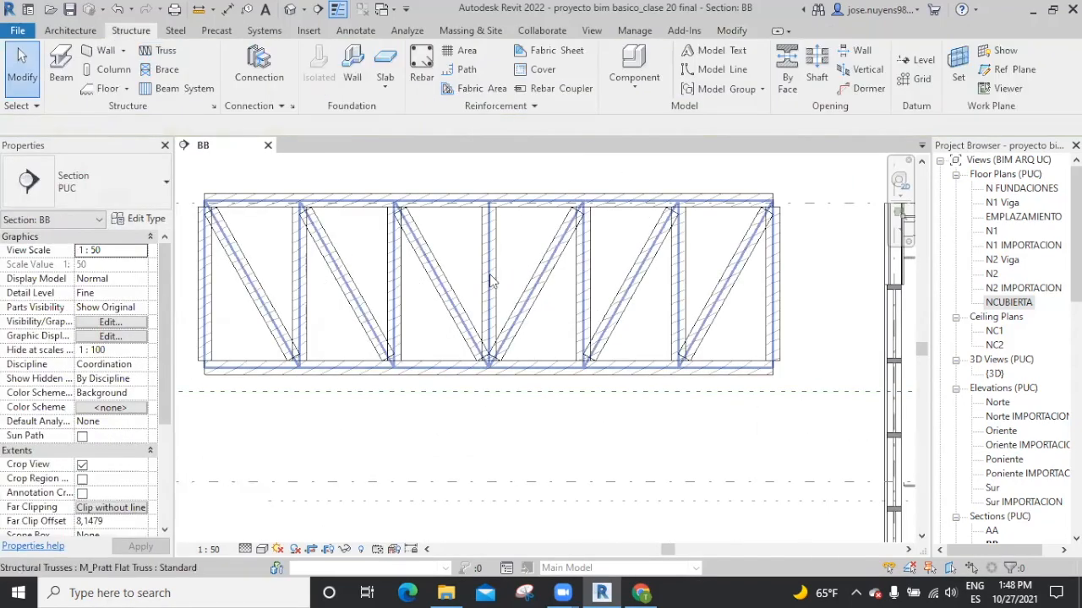
# Edit the new truss's profile and delete its straight top chord line
pyautogui.click(572, 250)
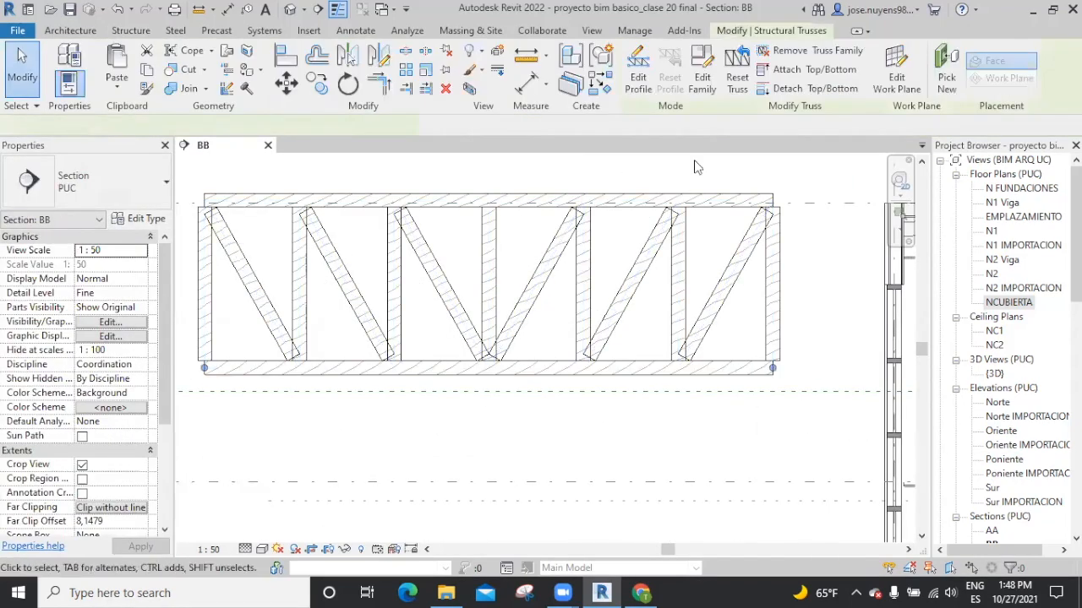
pyautogui.click(640, 76)
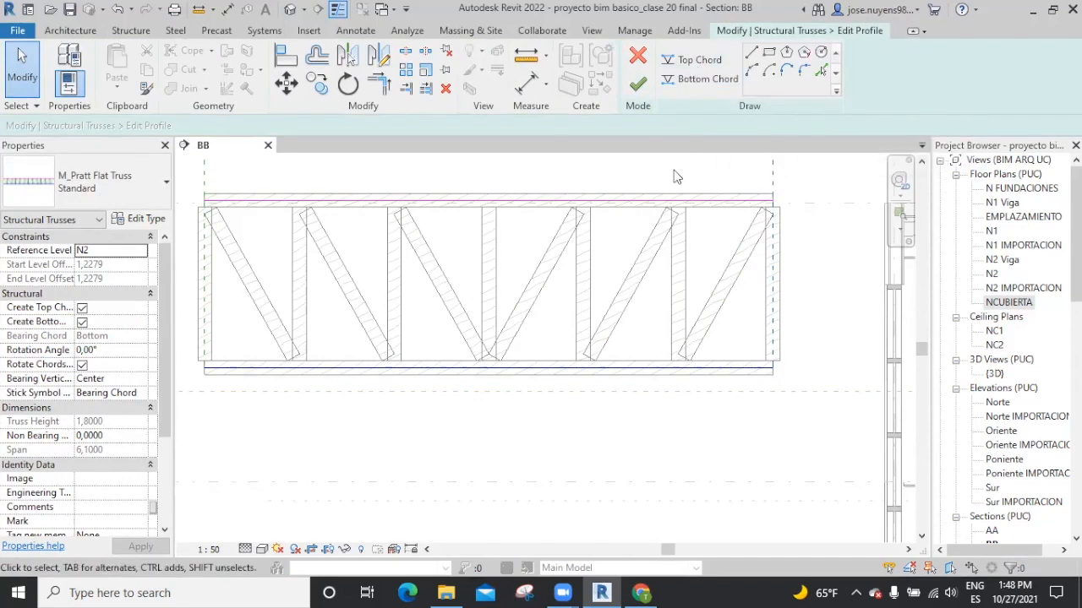
pyautogui.click(664, 200)
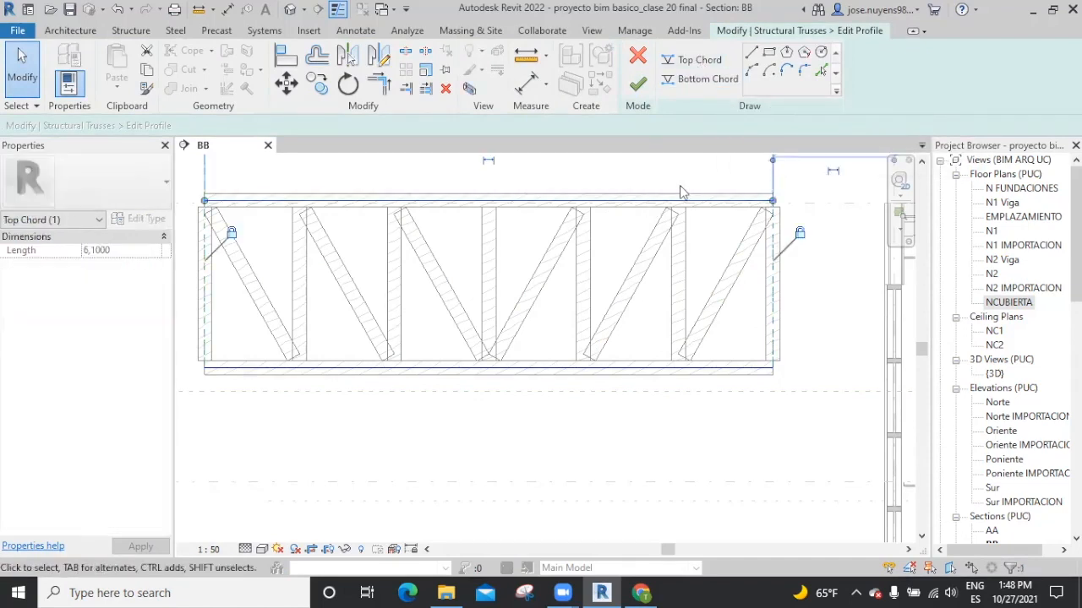
pyautogui.press('Delete')
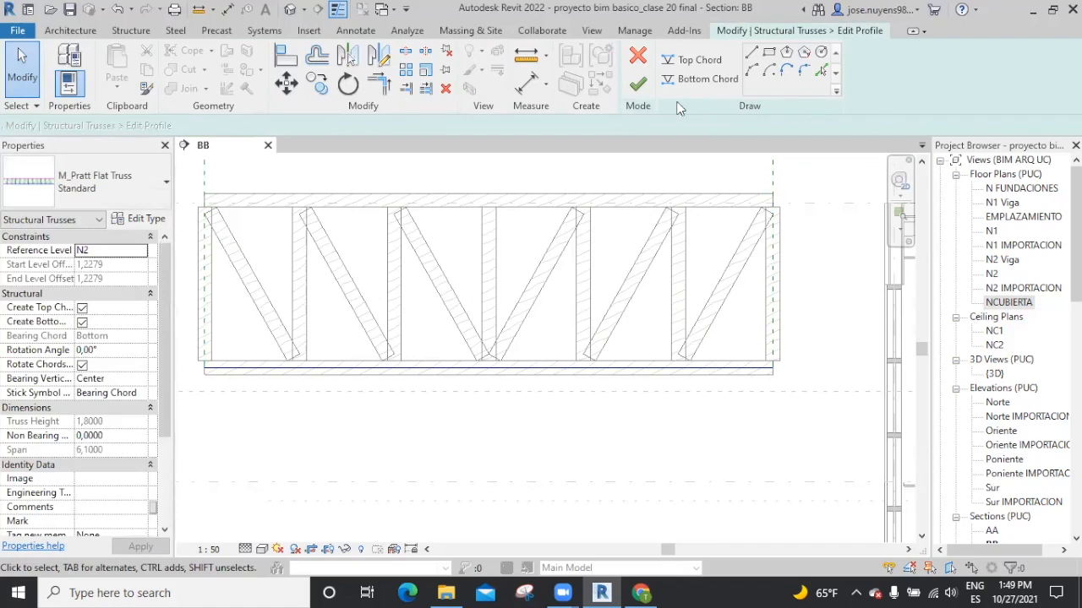
# Draw a new top chord as two sloped lines with an off-centre peak between the truss's ends and finish the profile
pyautogui.click(694, 64)
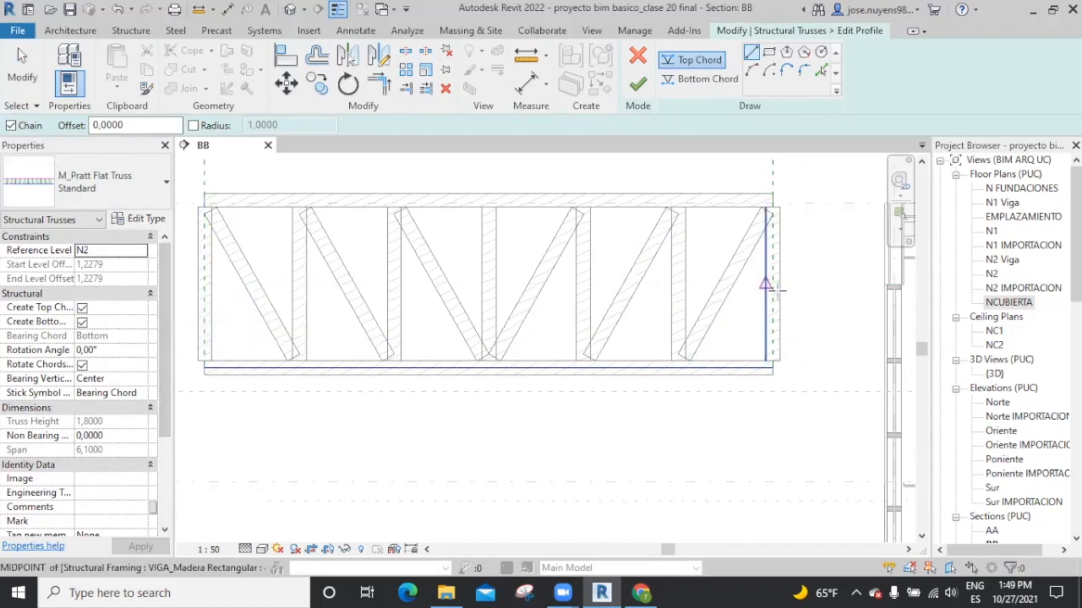
pyautogui.click(203, 329)
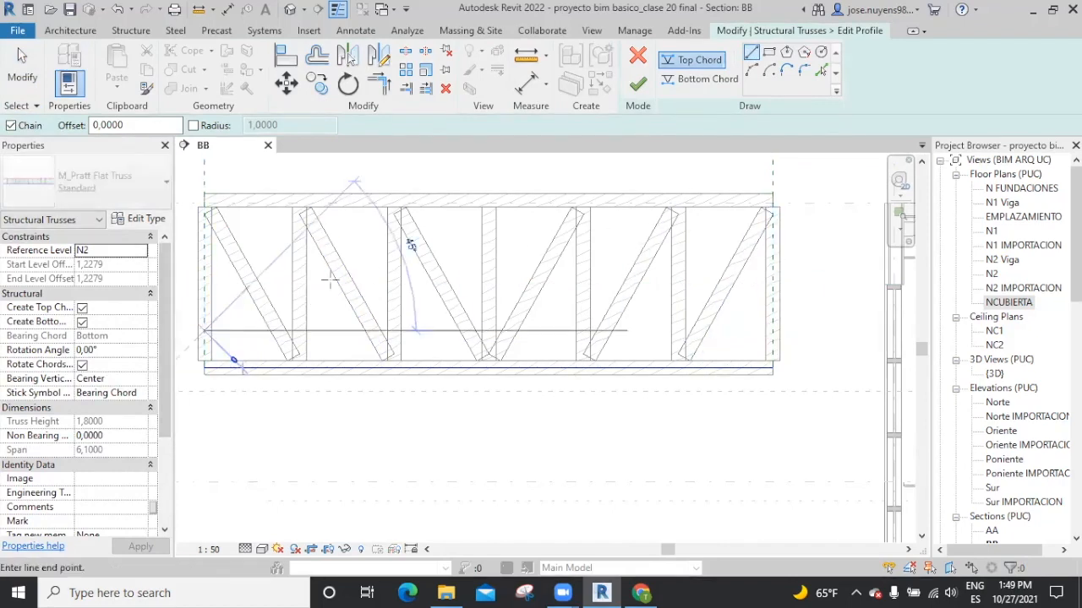
pyautogui.click(364, 231)
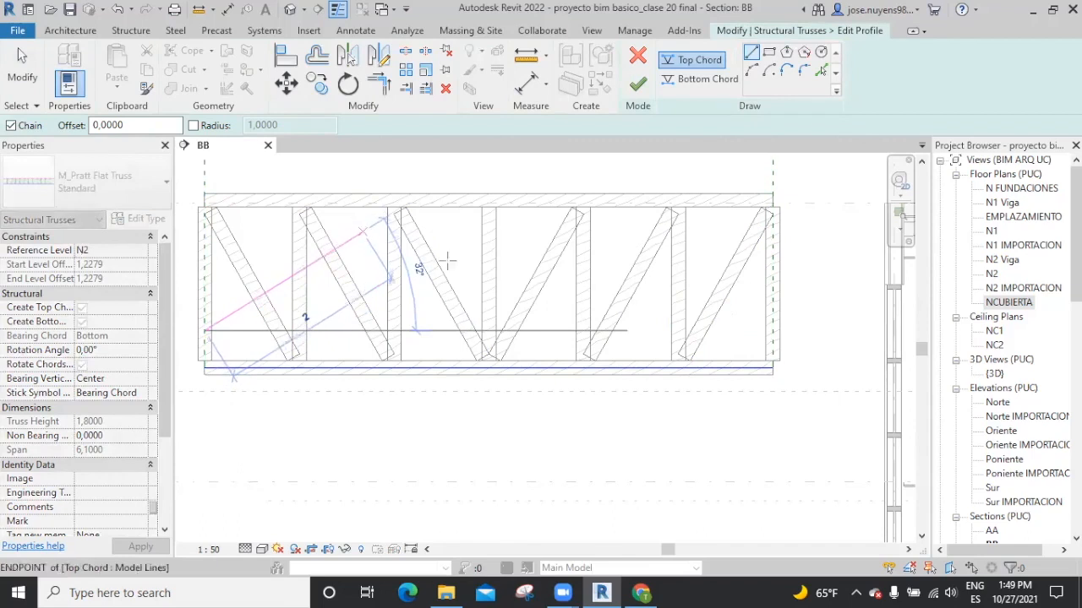
pyautogui.click(770, 338)
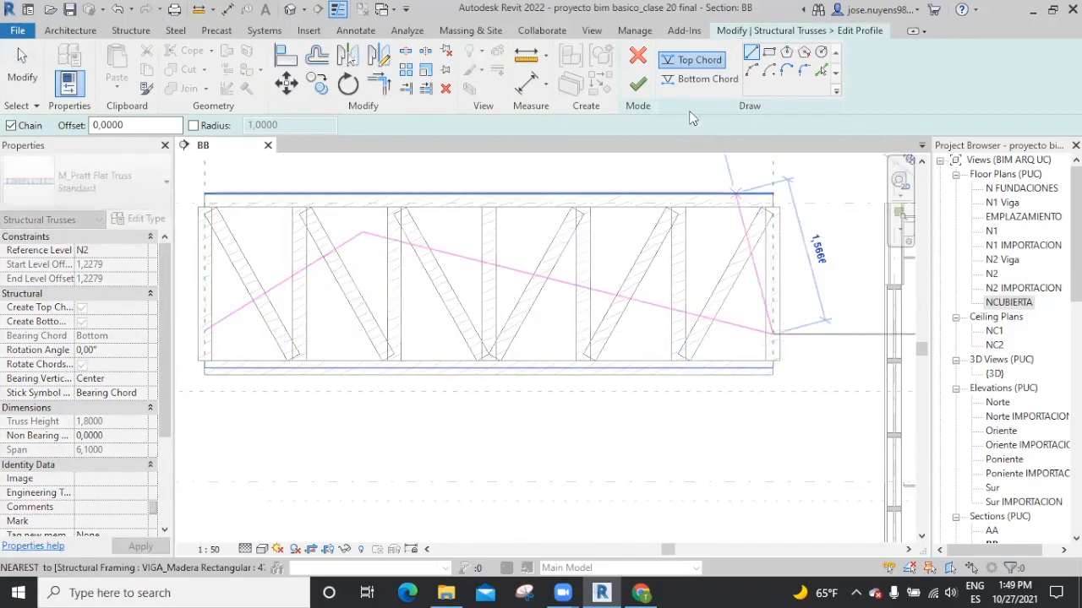
pyautogui.click(633, 88)
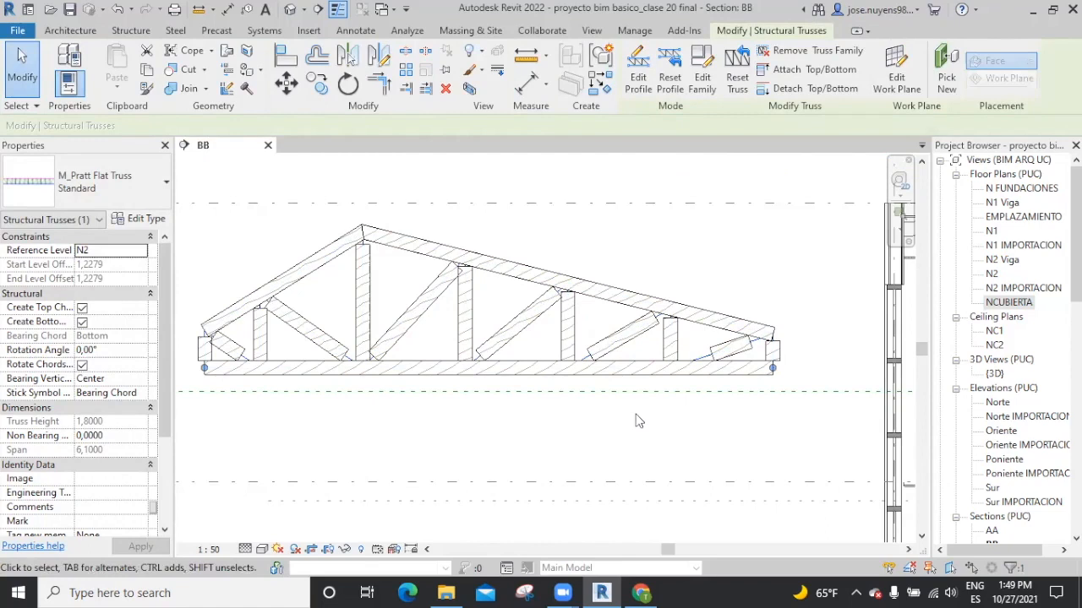
# Delete the reshaped Pratt truss standing beside the building in section BB
pyautogui.scroll(-5, 507, 363)
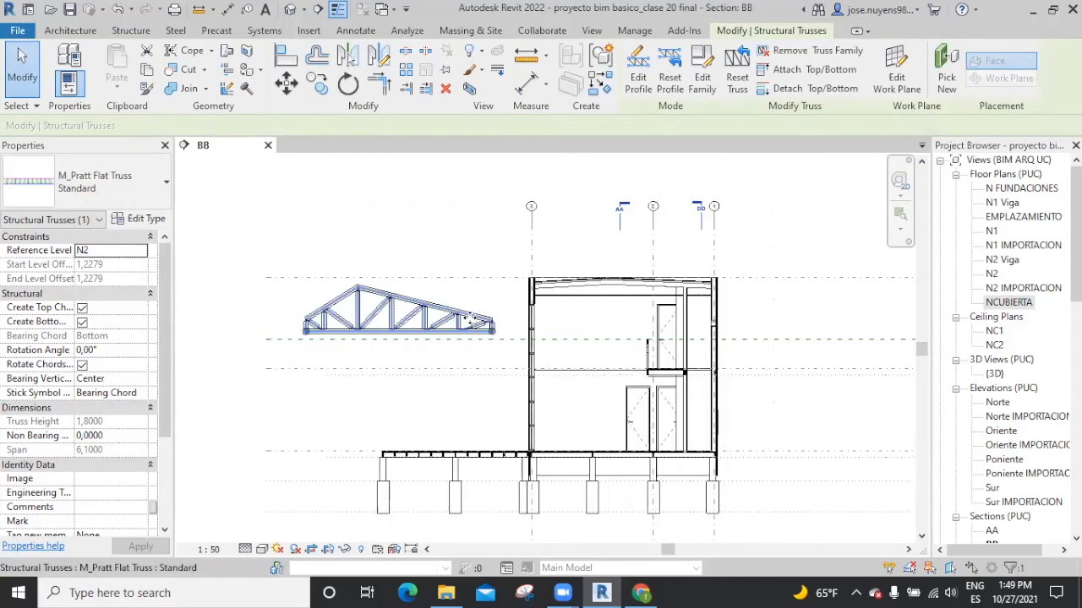
pyautogui.press('Delete')
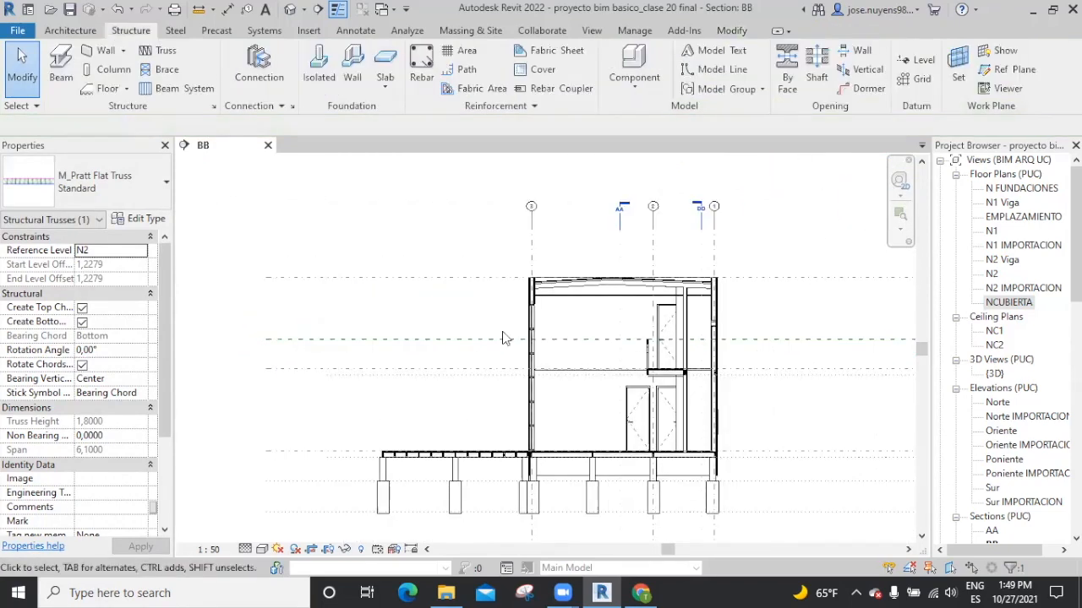
pyautogui.moveTo(738, 390); pyautogui.dragTo(729, 381, button='middle')
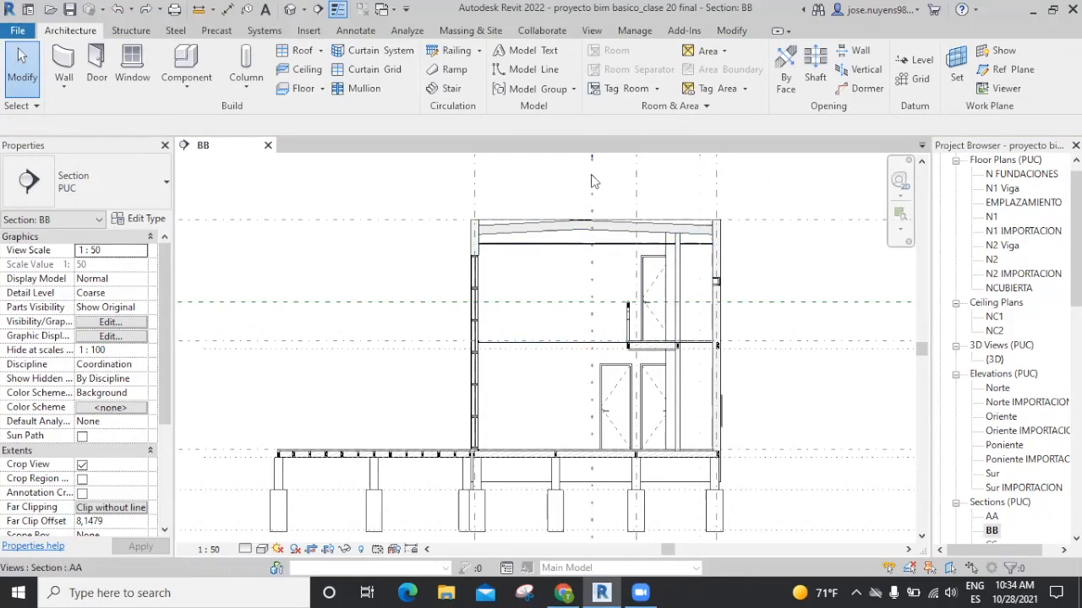
# Start a Detail Line with the Roja 7 line style at the building's roof in section BB
pyautogui.scroll(4, 591, 180)
pyautogui.moveTo(614, 231); pyautogui.dragTo(583, 219, button='middle')
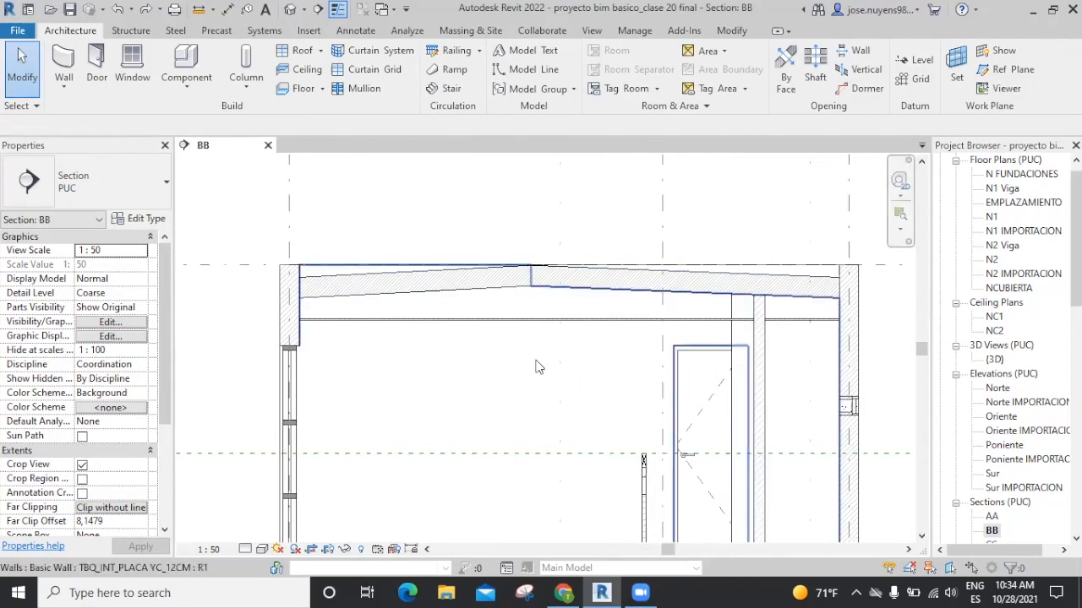
pyautogui.click(354, 32)
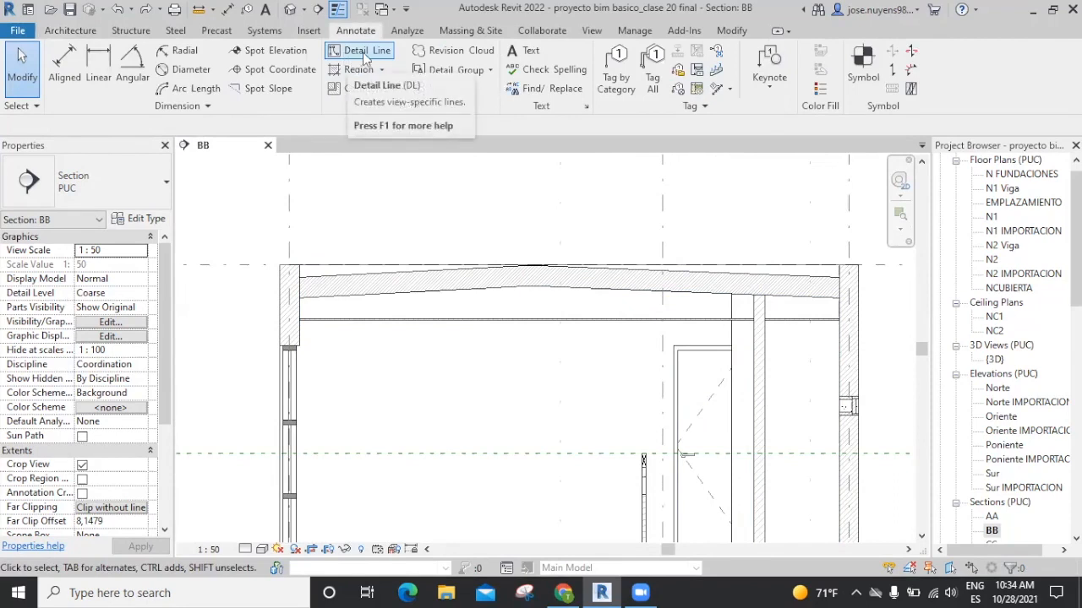
pyautogui.click(362, 55)
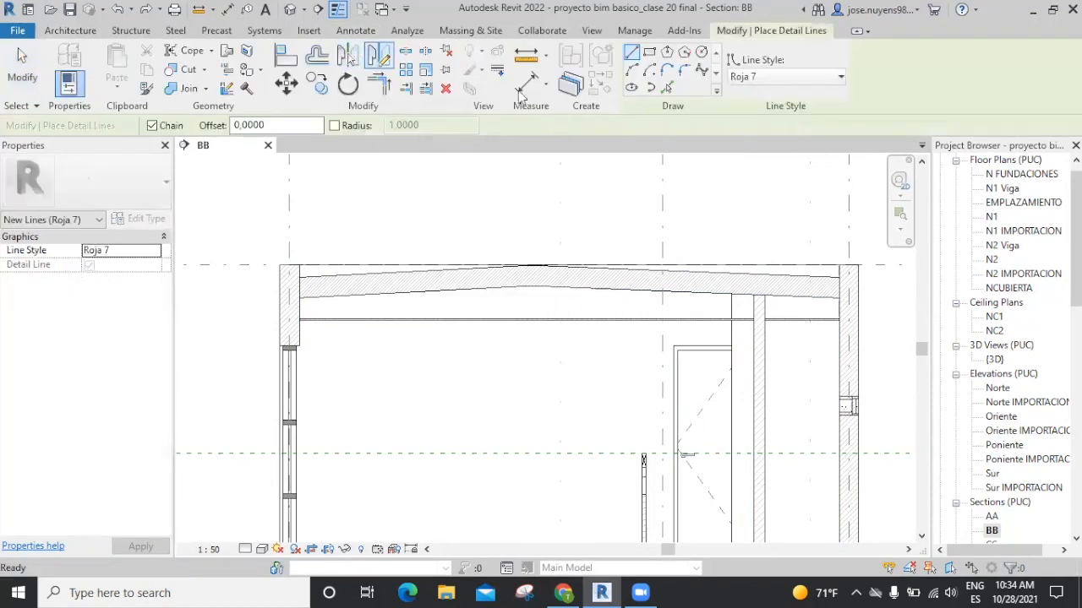
pyautogui.click(777, 76)
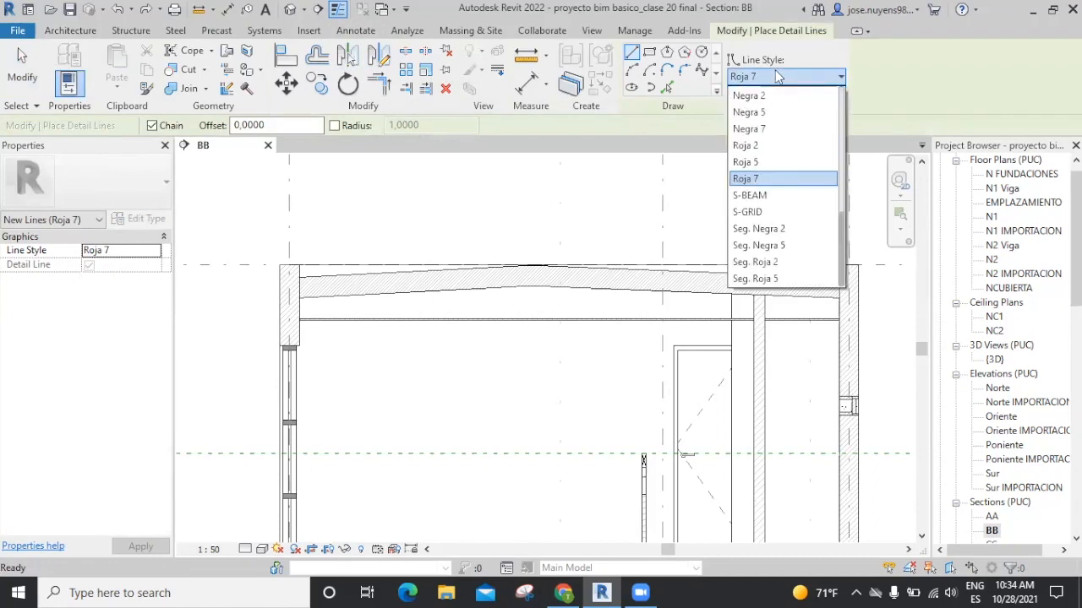
pyautogui.click(752, 183)
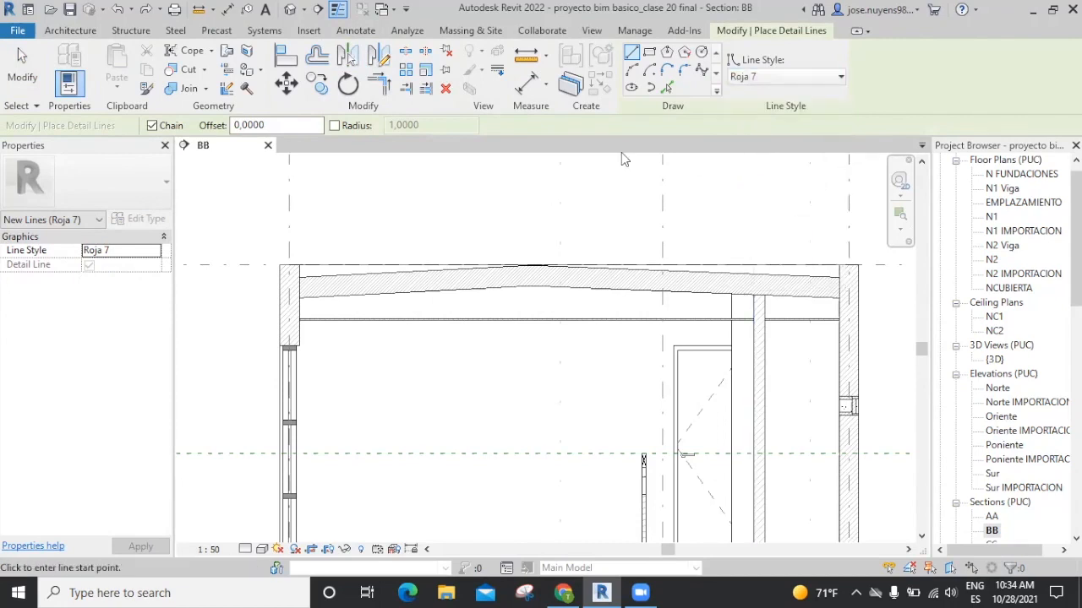
# Set section BB's detail level to Fine and its visual style to Hidden Line
pyautogui.click(243, 483)
pyautogui.click(245, 549)
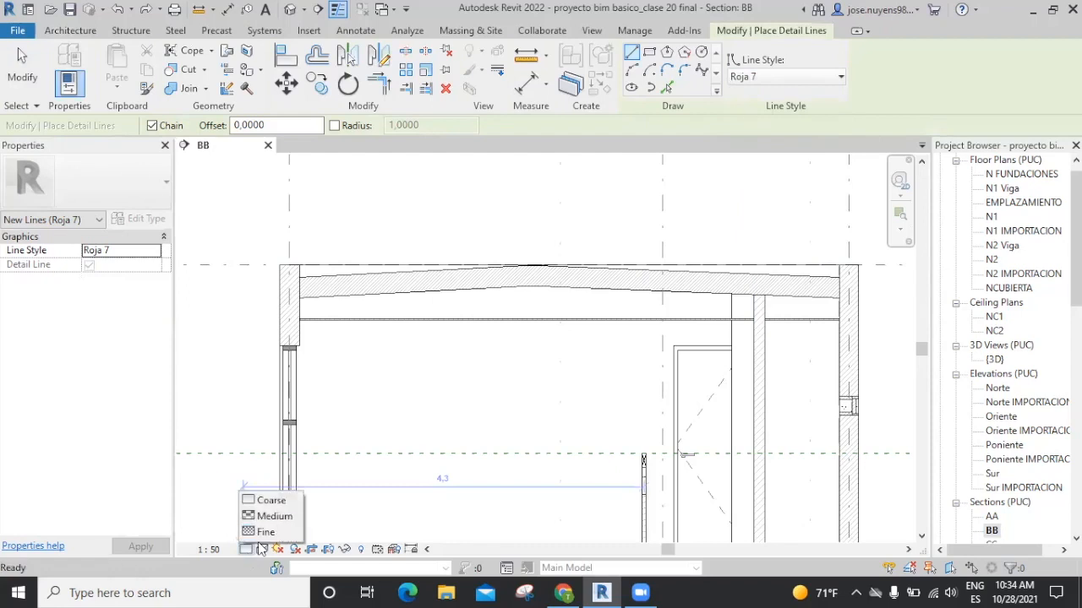
pyautogui.click(270, 501)
pyautogui.click(261, 549)
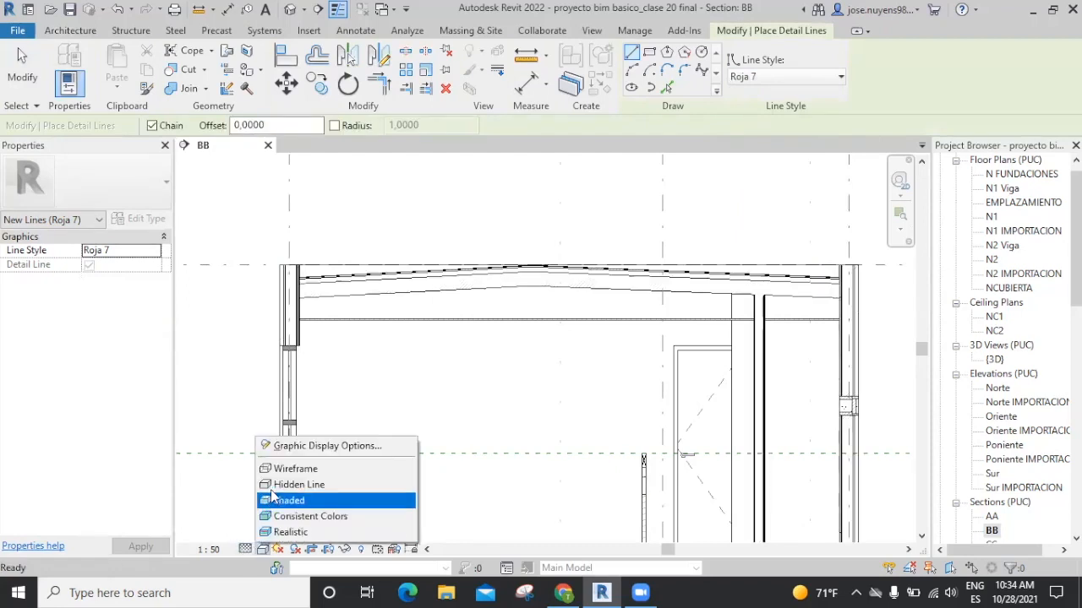
pyautogui.click(287, 485)
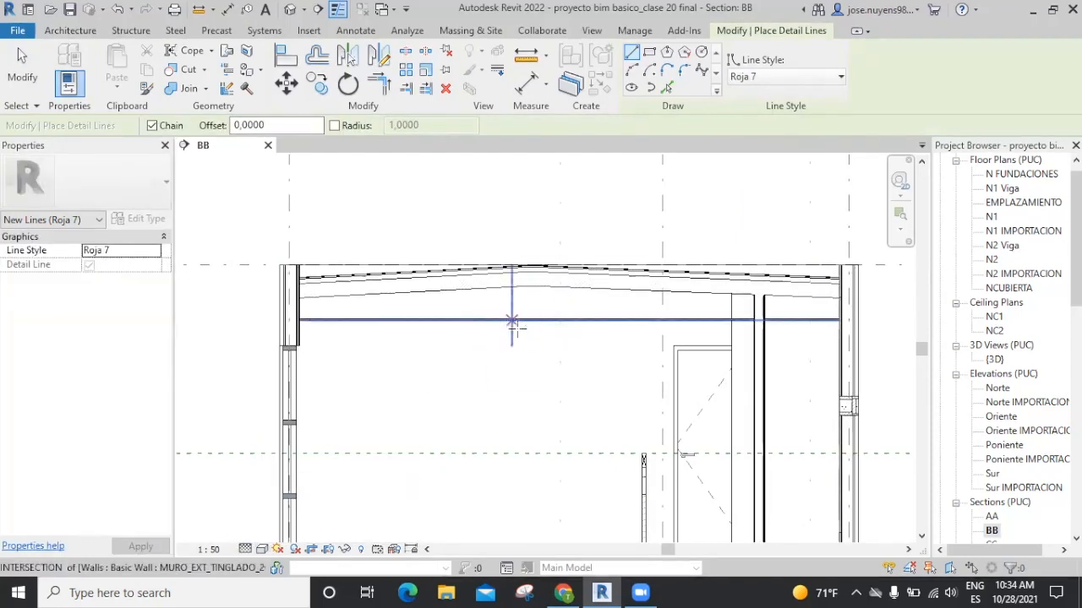
# Draw a detail line along the CUBIERTA_ZINC_22cm roof's inner layer from the left wall's inner face to the ridge
pyautogui.scroll(3, 327, 275)
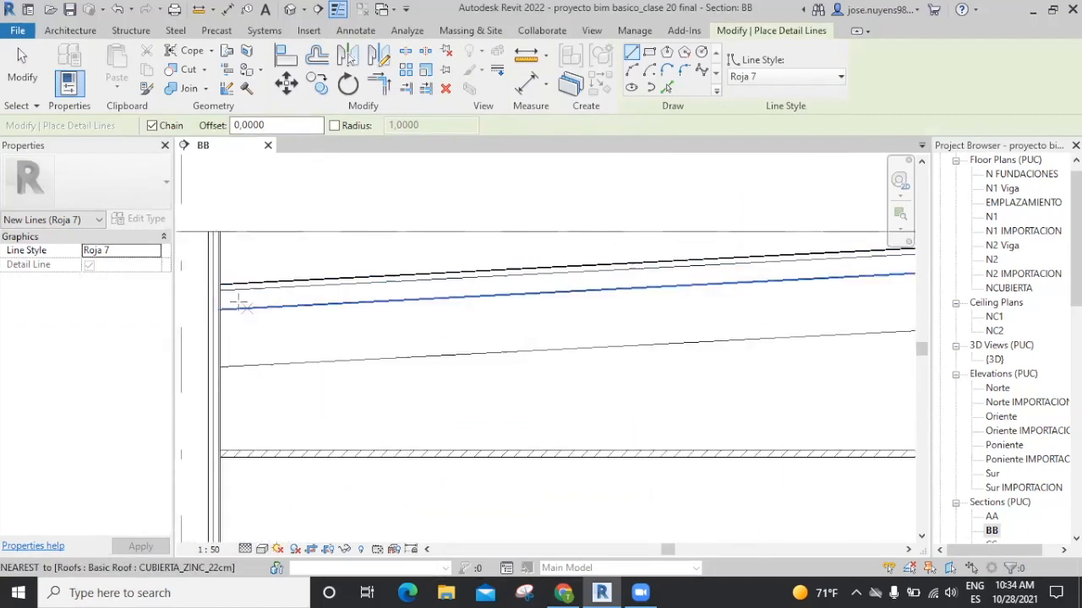
pyautogui.scroll(3, 211, 306)
pyautogui.click(206, 312)
pyautogui.scroll(-4, 319, 341)
pyautogui.moveTo(705, 314); pyautogui.dragTo(287, 324, button='middle')
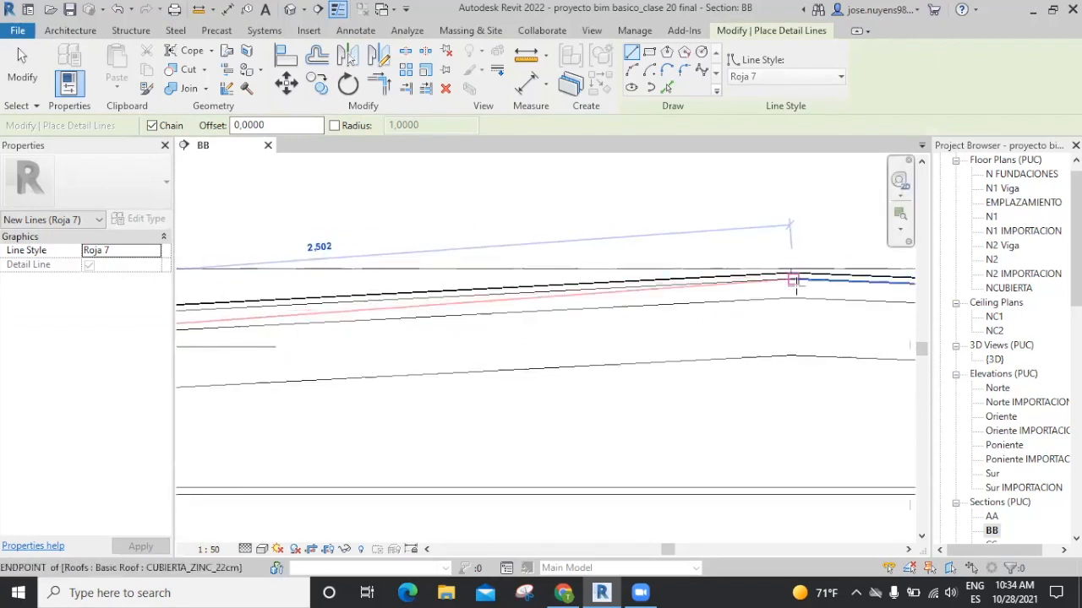
pyautogui.click(788, 298)
# Continue the detail line from the ridge along the other roof slope's inner layer to the opposite wall's inner face
pyautogui.moveTo(860, 347); pyautogui.dragTo(260, 229, button='middle')
pyautogui.moveTo(795, 292); pyautogui.dragTo(299, 359, button='middle')
pyautogui.moveTo(741, 319); pyautogui.dragTo(366, 261, button='middle')
pyautogui.scroll(5, 579, 229)
pyautogui.click(521, 251)
pyautogui.scroll(4, 512, 251)
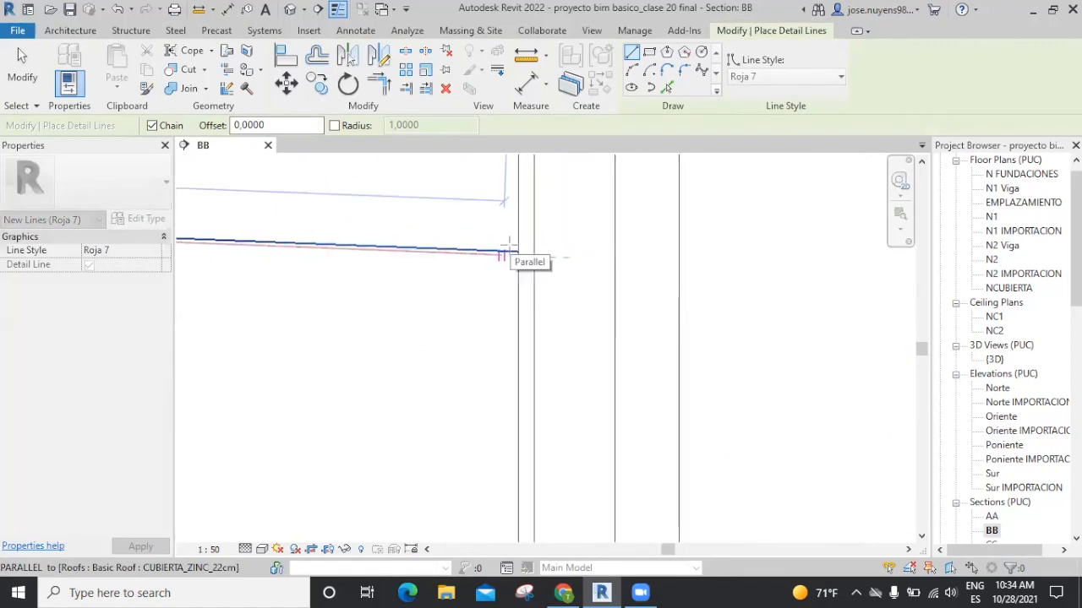
pyautogui.click(510, 246)
# Continue the outline vertically down the wall's inner face about 0.37 m to the ceiling's upper edge
pyautogui.scroll(-3, 499, 392)
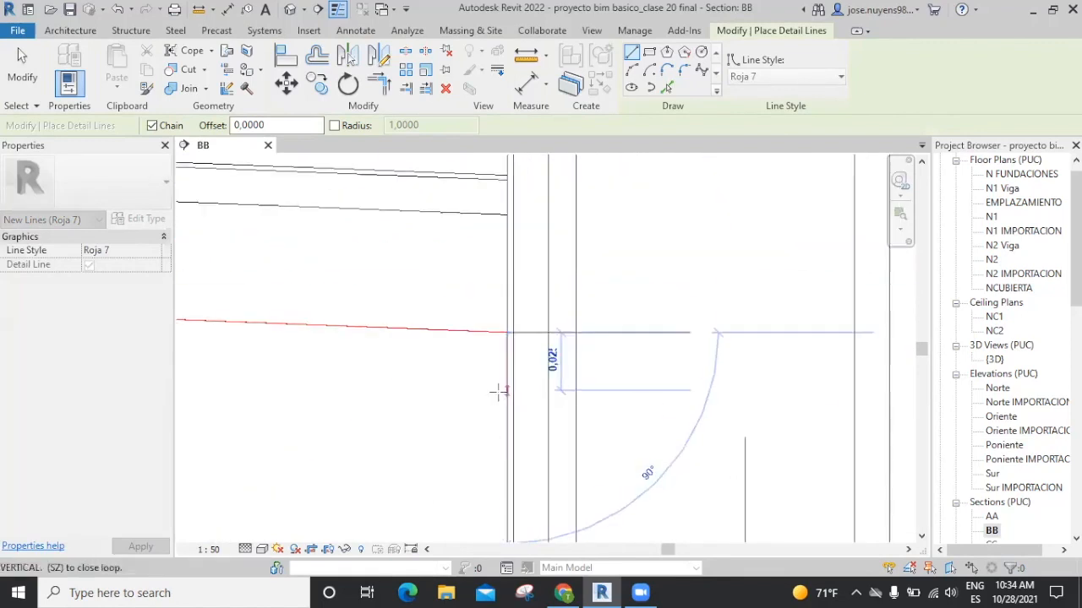
pyautogui.scroll(-4, 561, 277)
pyautogui.moveTo(546, 487); pyautogui.dragTo(563, 377, button='middle')
pyautogui.scroll(2, 562, 433)
pyautogui.click(564, 433)
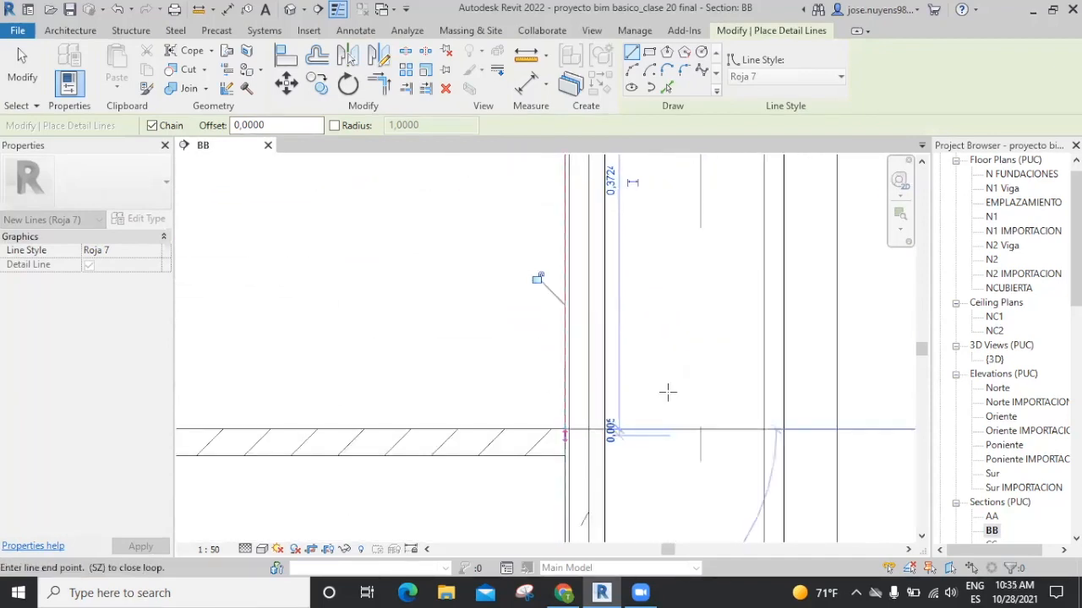
# Close the outline along the ceiling's upper edge and up the left wall's inner face, and end the Detail Line command
pyautogui.scroll(-5, 668, 392)
pyautogui.moveTo(388, 406); pyautogui.dragTo(892, 370, button='middle')
pyautogui.scroll(4, 398, 346)
pyautogui.click(366, 431)
pyautogui.click(364, 231)
pyautogui.scroll(-5, 408, 280)
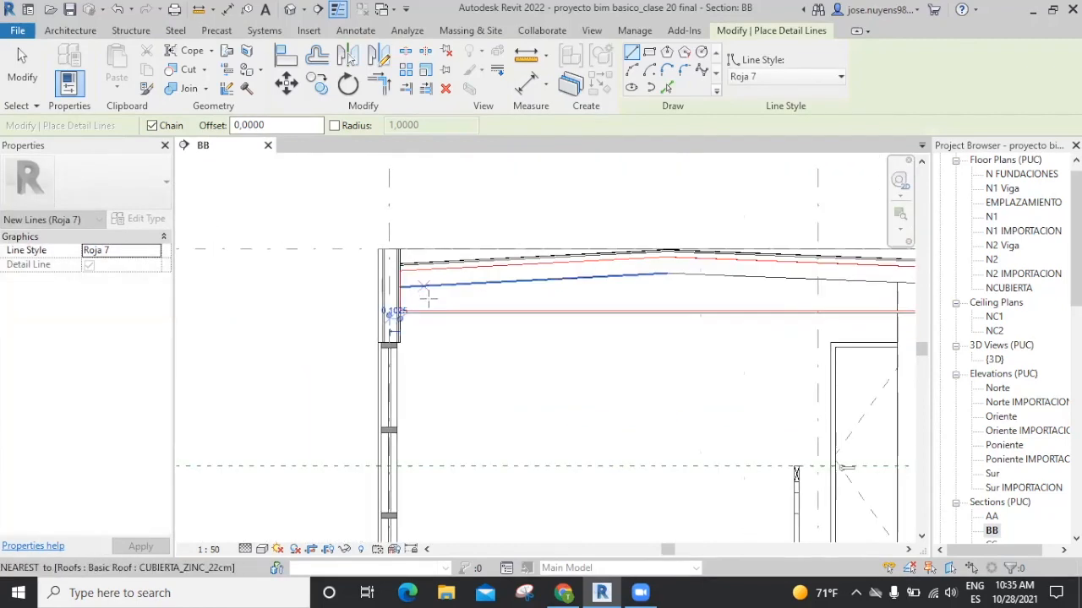
pyautogui.scroll(-1, 426, 296)
pyautogui.press('Escape')
pyautogui.press('Escape')
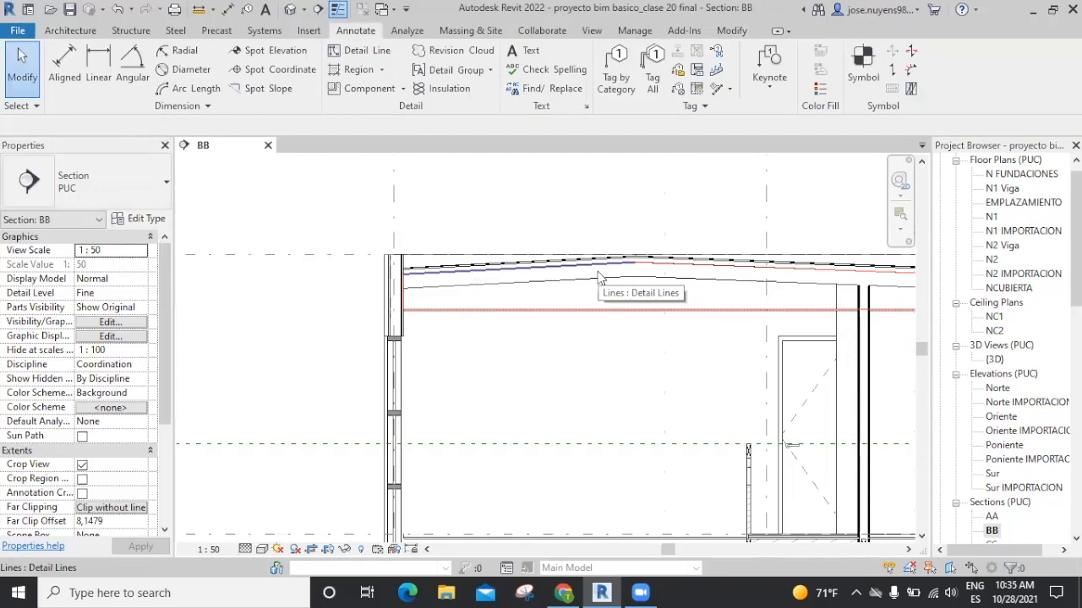
# Select the whole chain of five detail lines and move it to the empty area beside the building
pyautogui.press('Tab')
pyautogui.click(601, 282)
pyautogui.scroll(-1, 600, 285)
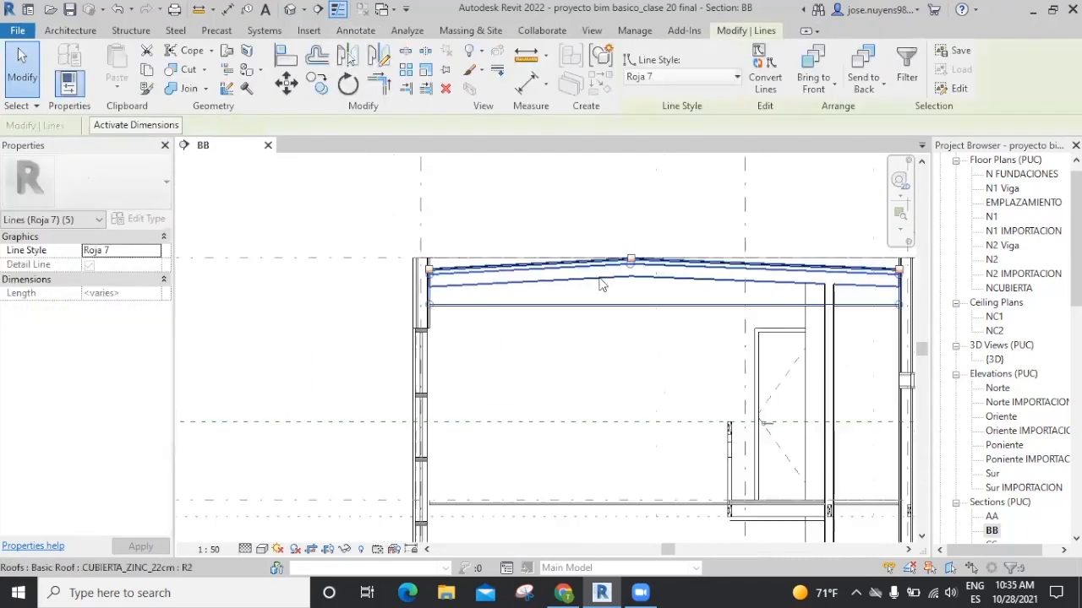
pyautogui.scroll(-2, 602, 284)
pyautogui.moveTo(654, 283); pyautogui.dragTo(365, 306)
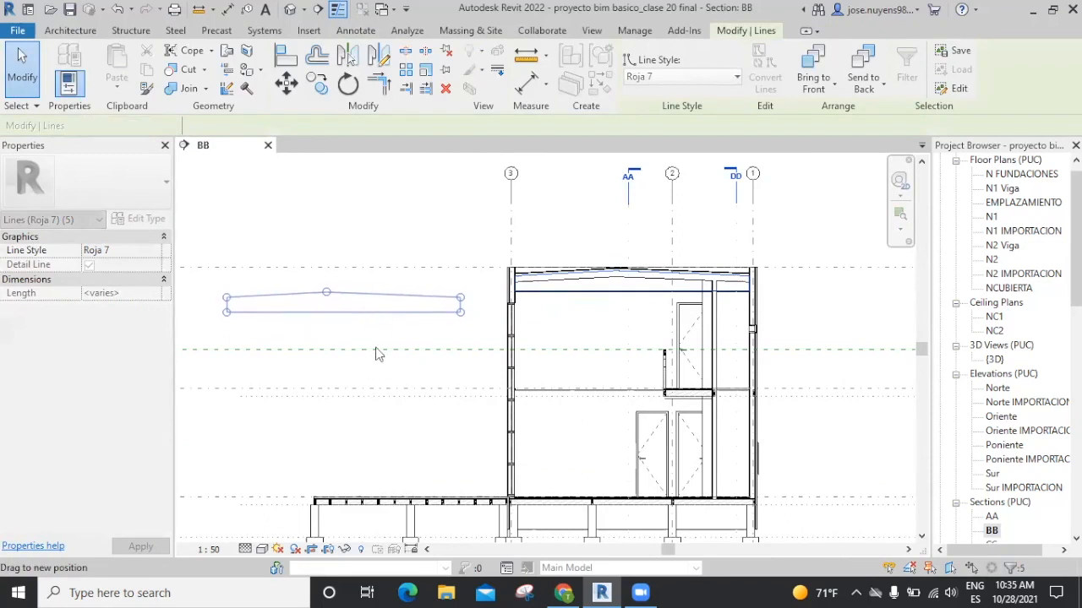
pyautogui.click(384, 376)
pyautogui.moveTo(396, 366)
pyautogui.mouseDown(button='middle')
pyautogui.moveTo(585, 350)
pyautogui.moveTo(572, 405)
pyautogui.mouseUp(button='middle')
pyautogui.scroll(3, 537, 295)
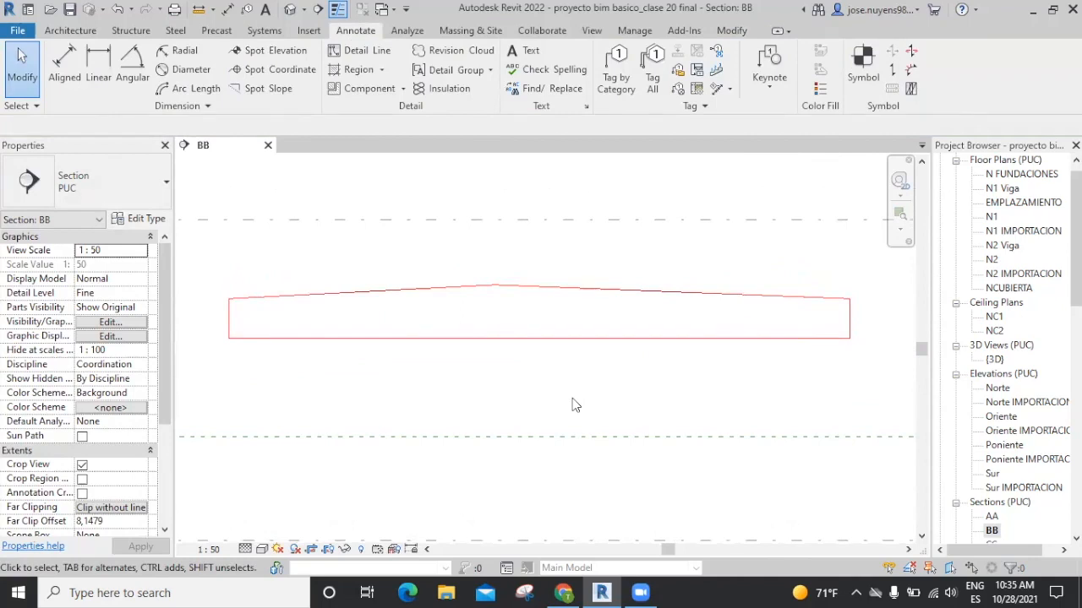
# Draw a horizontal reference plane along the outline's bottom line, extending past both of its ends
pyautogui.press('r')
pyautogui.press('p')
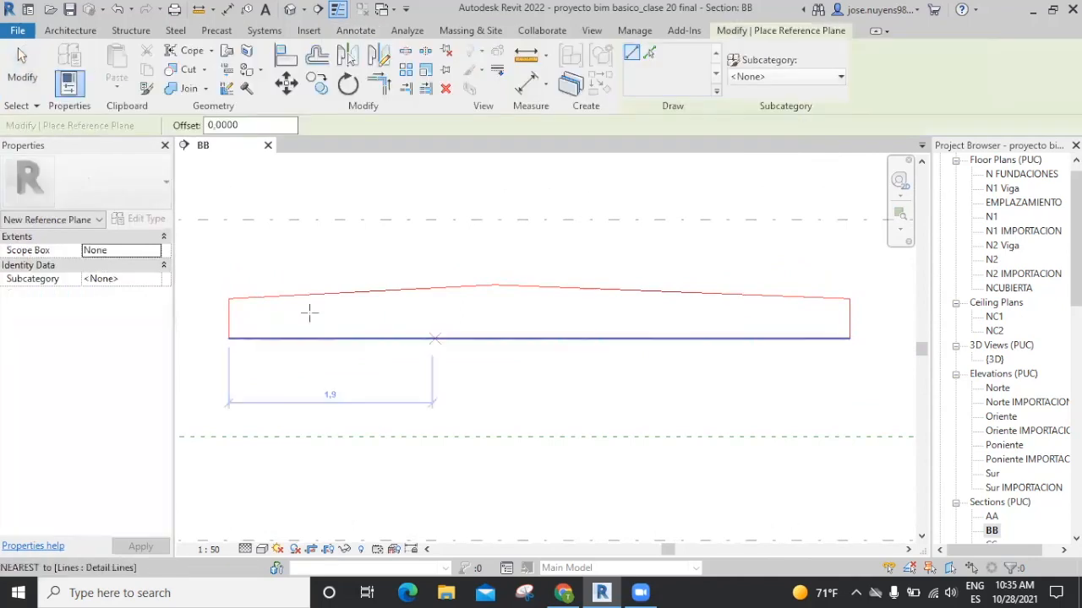
pyautogui.click(191, 337)
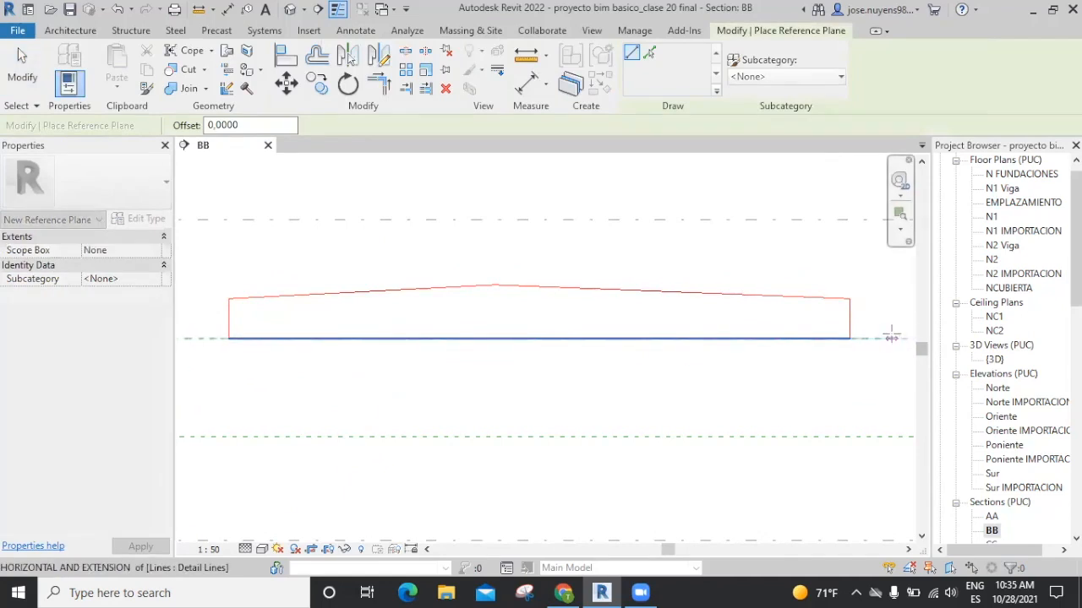
pyautogui.click(891, 338)
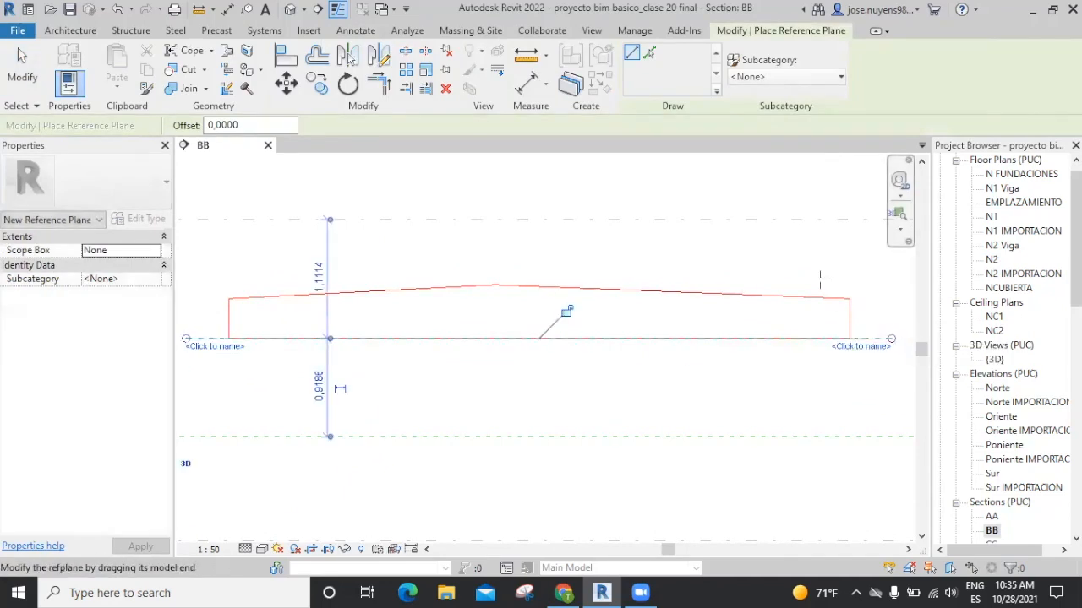
# Create a reference plane from the outline's left slope line and extend it past the outer corner and the ridge
pyautogui.click(650, 55)
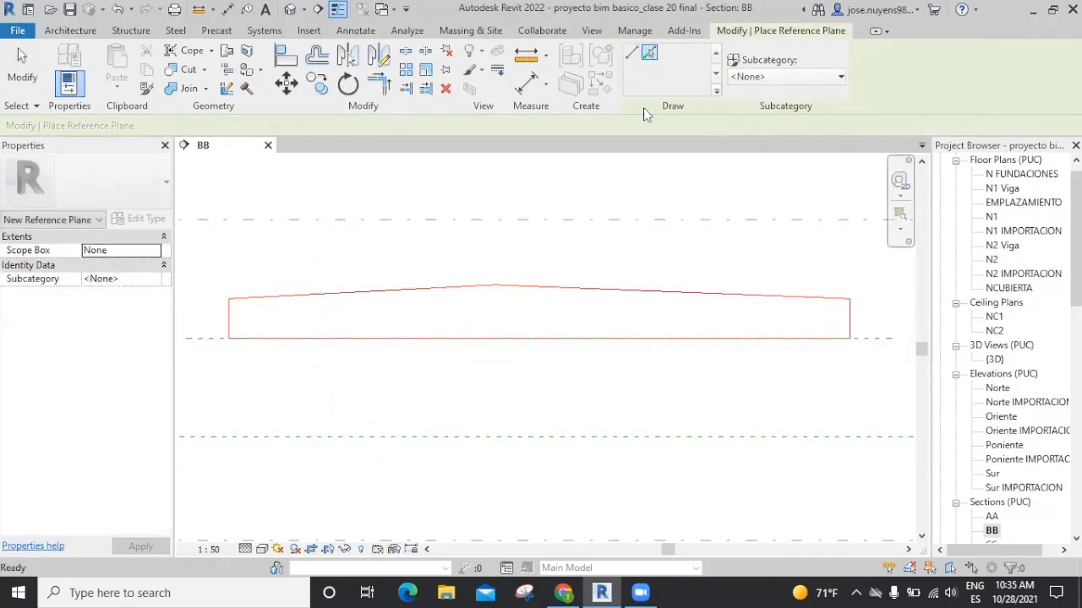
pyautogui.click(369, 292)
pyautogui.scroll(3, 252, 294)
pyautogui.moveTo(247, 314); pyautogui.dragTo(398, 294, button='middle')
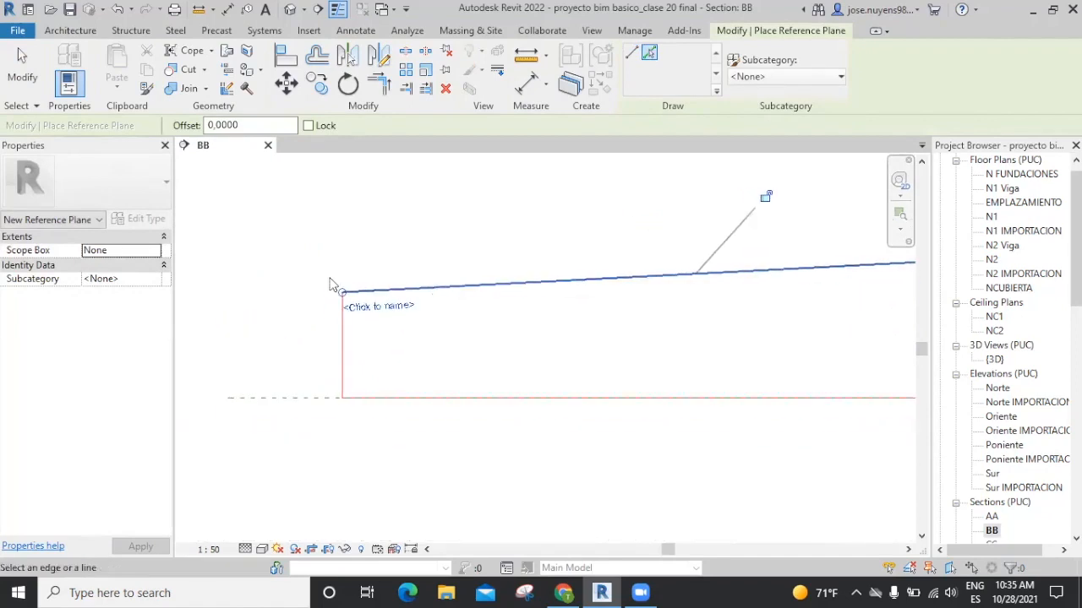
pyautogui.moveTo(342, 292); pyautogui.dragTo(258, 307)
pyautogui.scroll(-3, 317, 304)
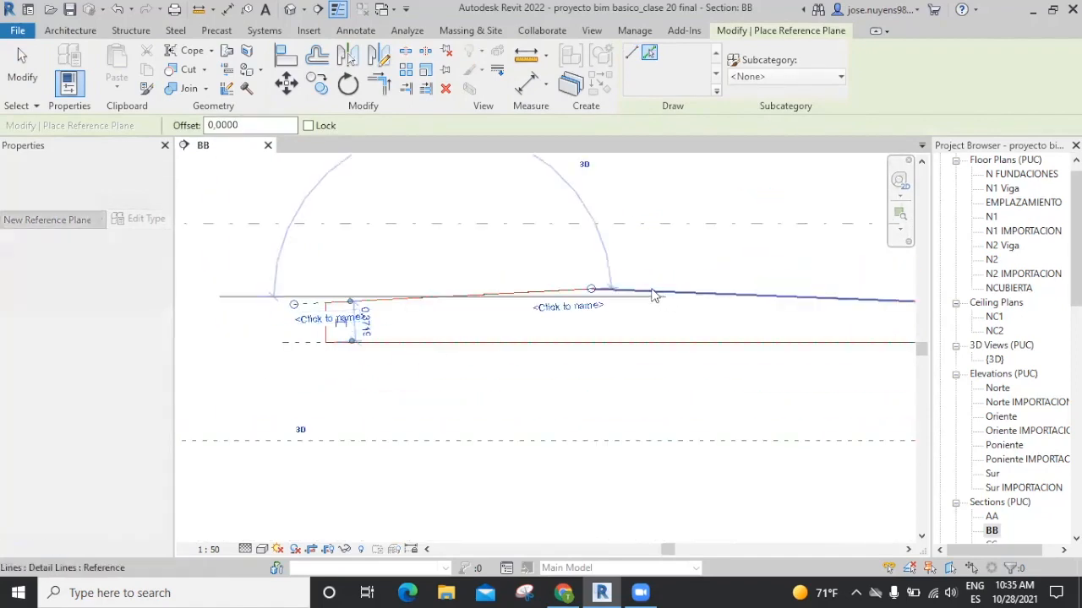
pyautogui.scroll(4, 591, 287)
pyautogui.moveTo(550, 316); pyautogui.dragTo(657, 283)
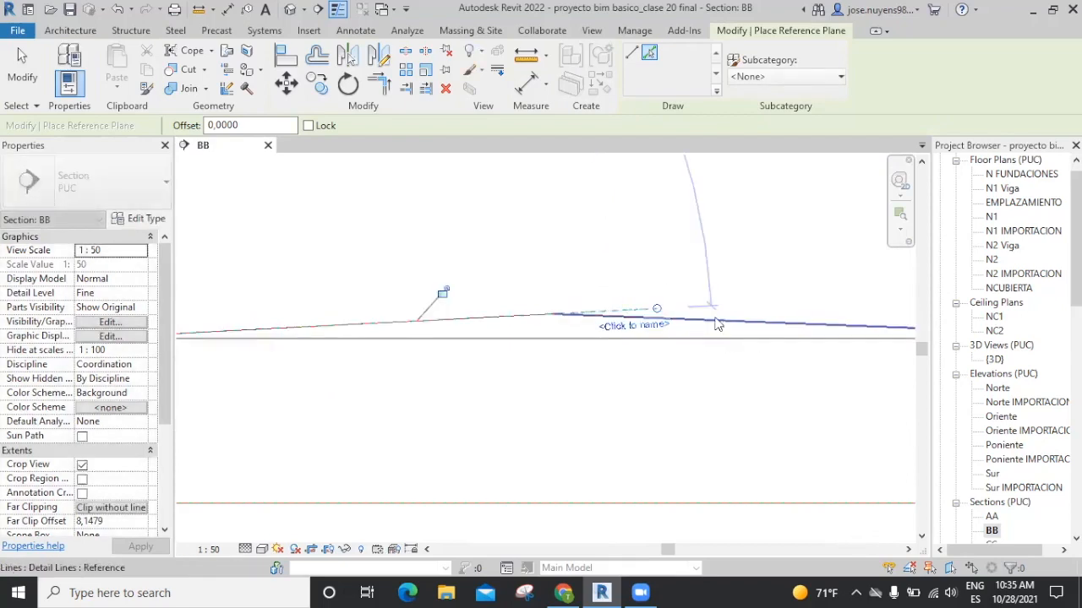
# Create a reference plane from the outline's right slope line and extend its ends past the ridge and the outer corner
pyautogui.moveTo(457, 296); pyautogui.dragTo(448, 301)
pyautogui.scroll(-3, 455, 307)
pyautogui.moveTo(647, 336); pyautogui.dragTo(239, 237, button='middle')
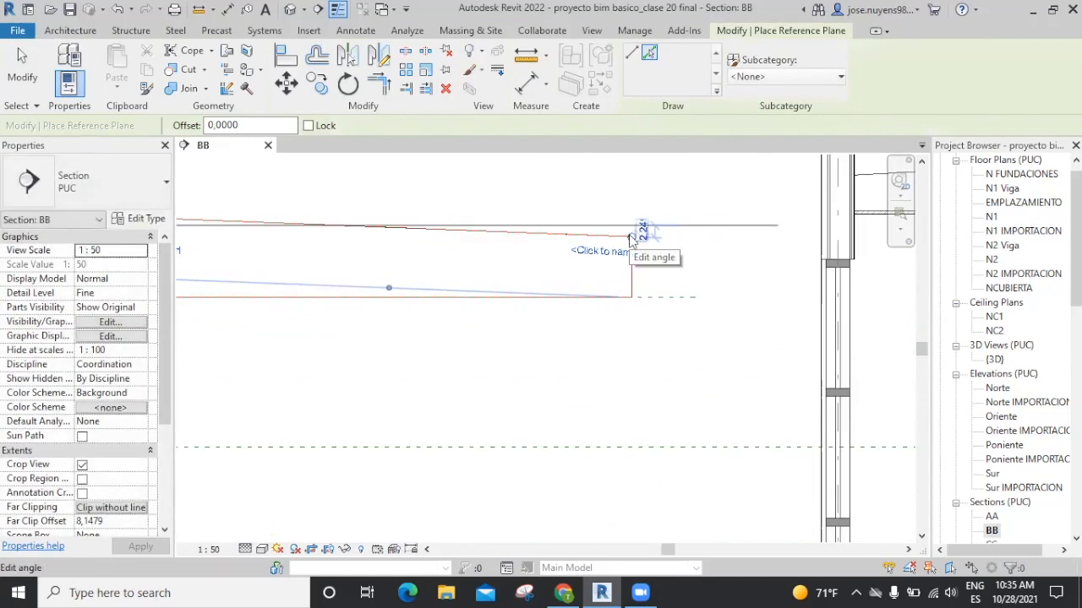
pyautogui.click(644, 235)
pyautogui.press('Escape')
pyautogui.scroll(2, 672, 269)
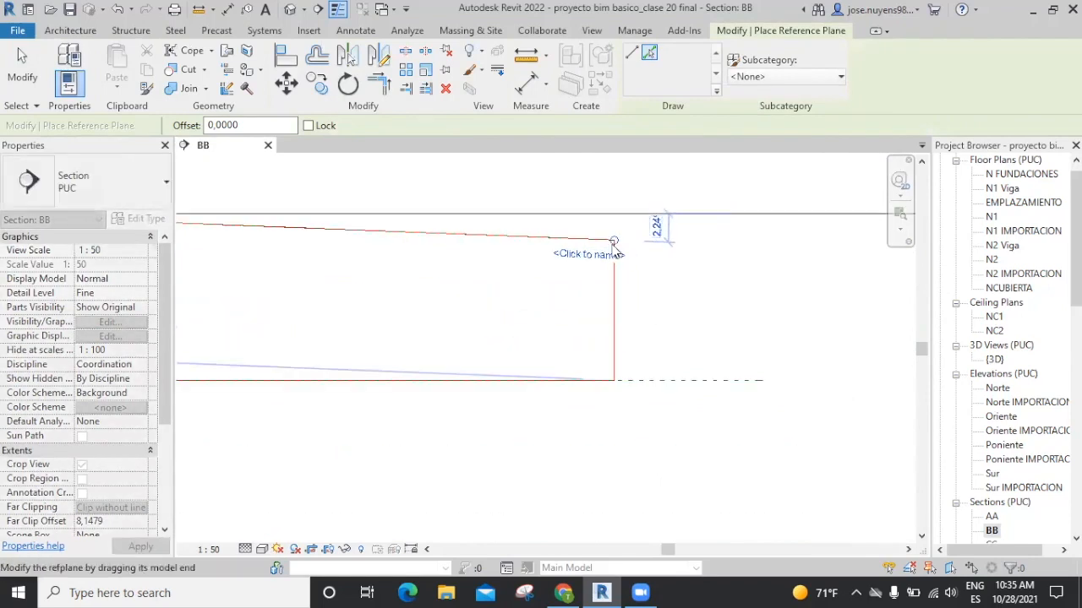
pyautogui.press('Escape')
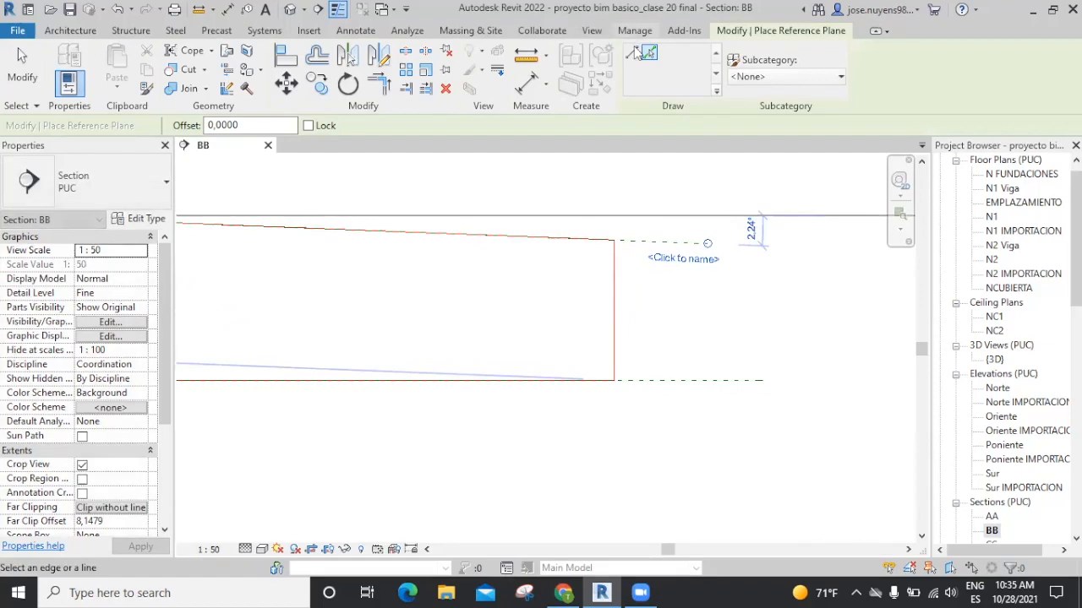
# Draw a vertical reference plane through the outline's right end line, starting about 0.3 m below its bottom corner
pyautogui.scroll(-3, 625, 206)
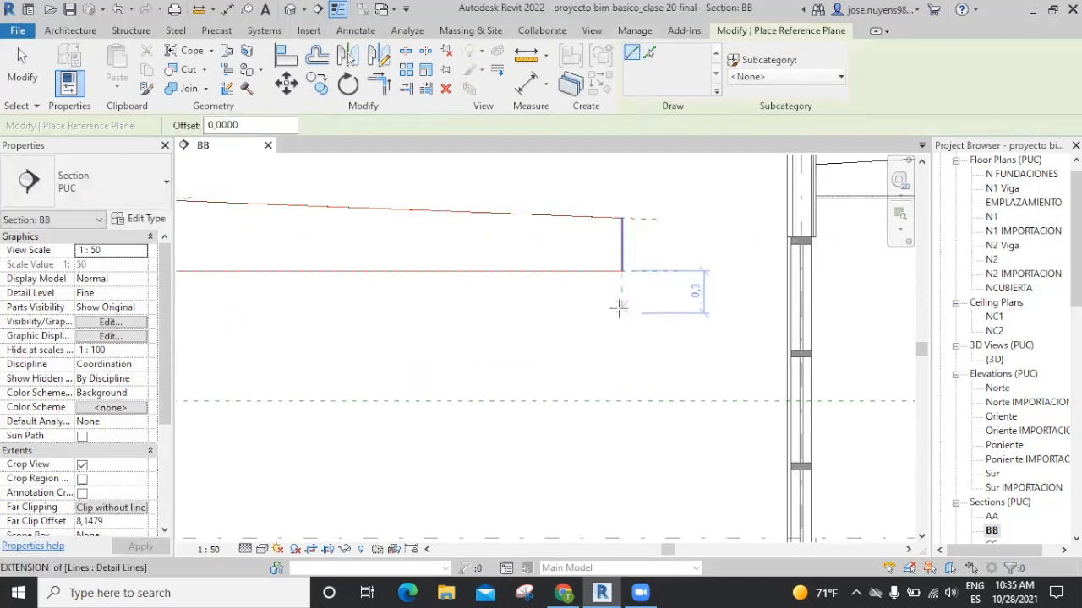
pyautogui.click(620, 313)
pyautogui.scroll(-3, 691, 359)
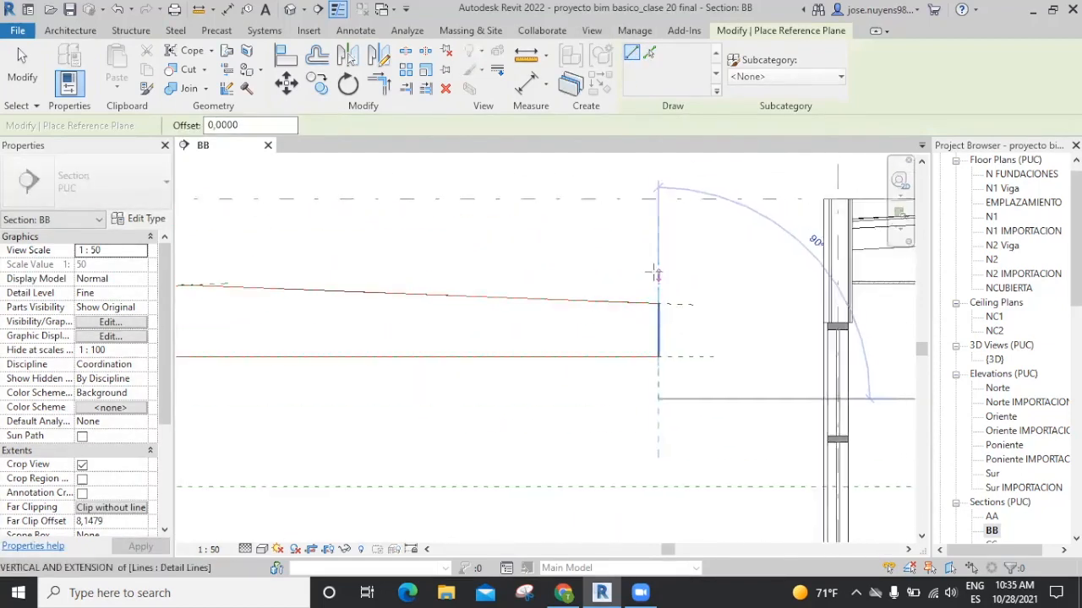
# Draw vertical reference planes along the right and left ends of the truss outline in section BB
pyautogui.click(657, 256)
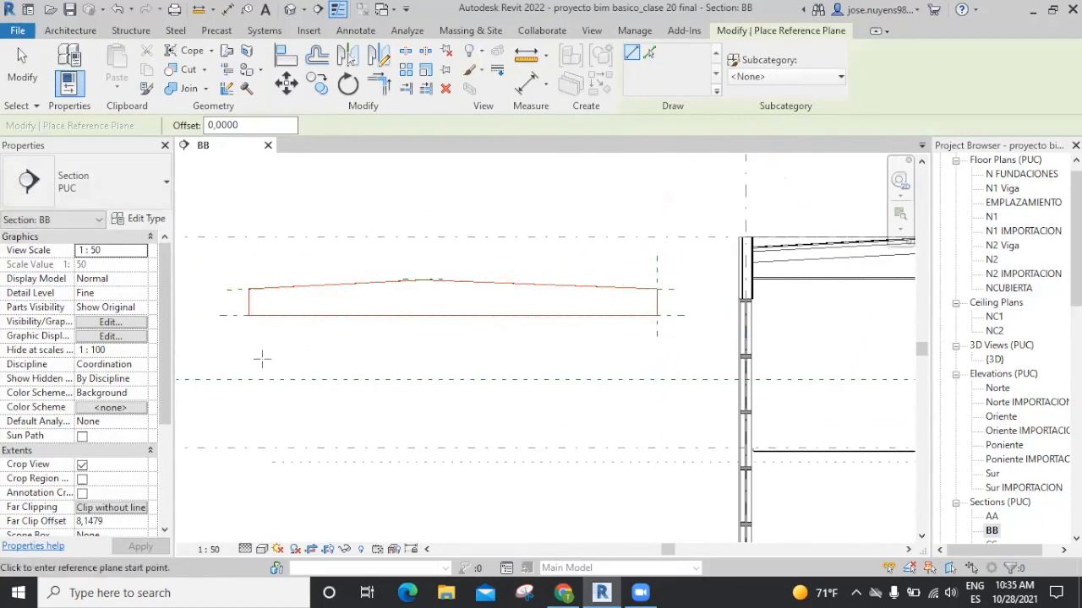
pyautogui.click(248, 336)
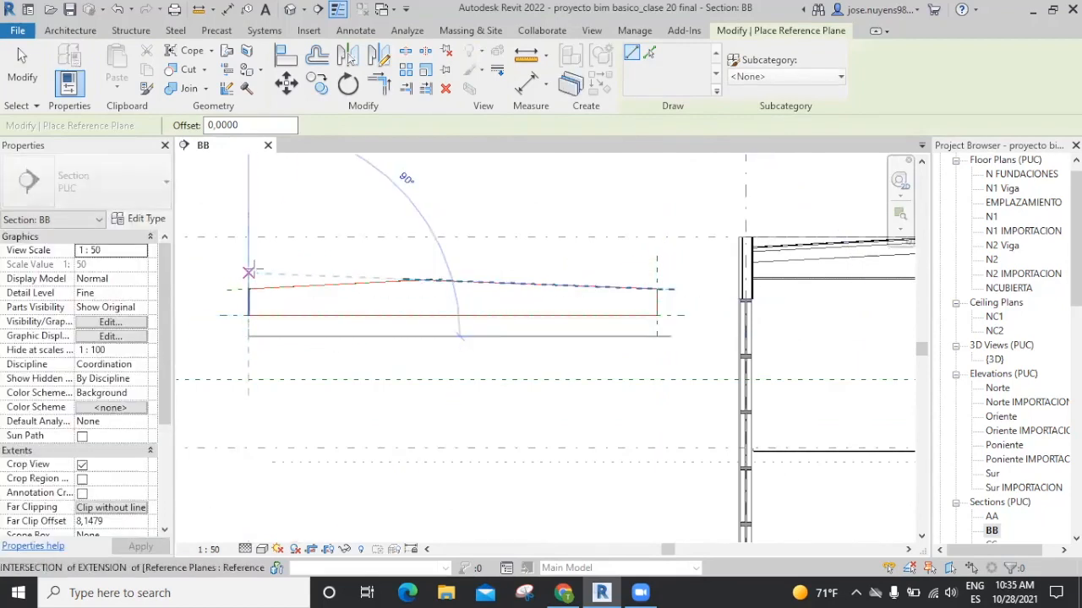
pyautogui.click(248, 255)
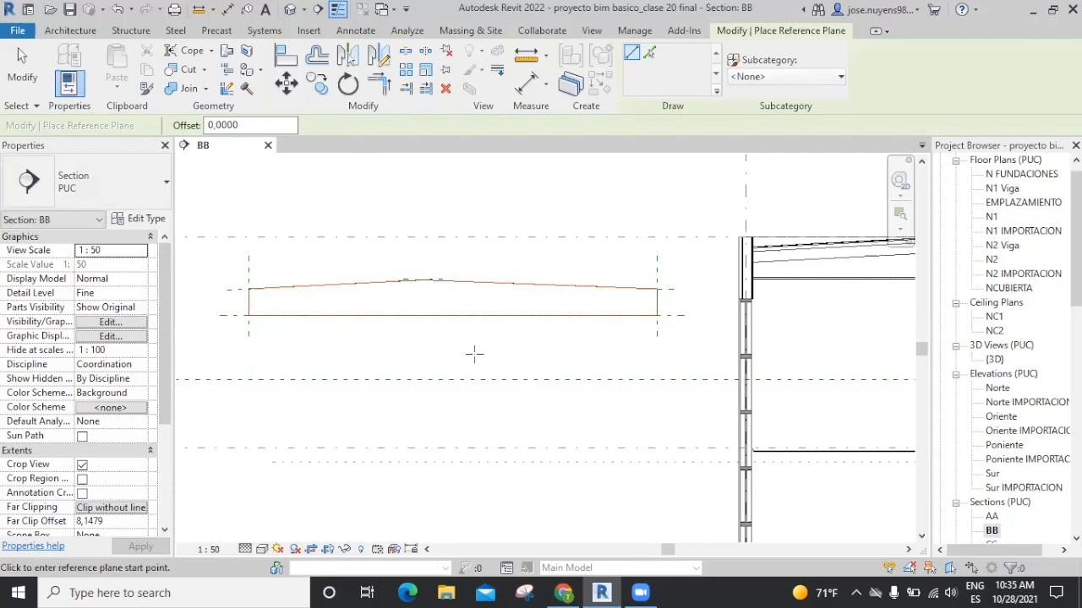
# Draw a vertical reference plane from the outline's ridge to its base and extend its upper end above the ridge
pyautogui.click(422, 279)
pyautogui.click(422, 314)
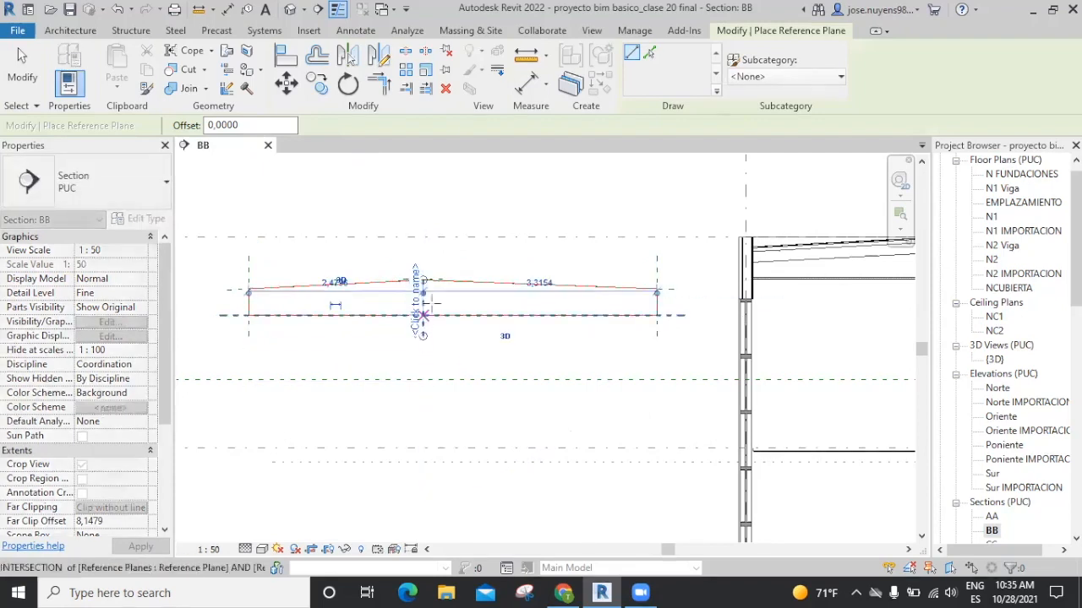
pyautogui.moveTo(423, 280); pyautogui.dragTo(426, 255)
pyautogui.moveTo(597, 356); pyautogui.dragTo(649, 381, button='middle')
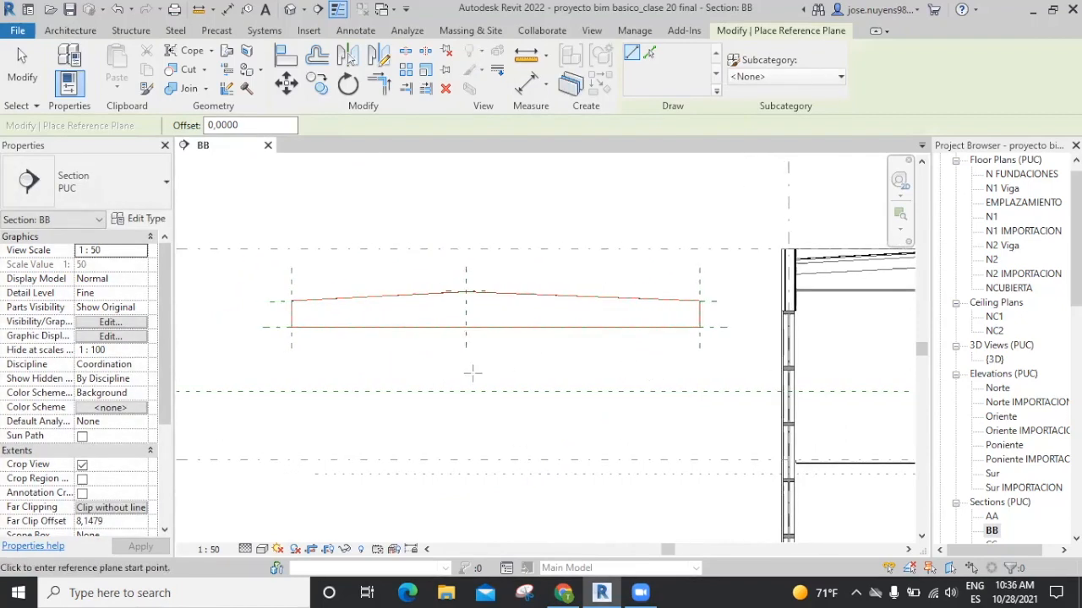
# Add a vertical reference plane between the outline's left end and the ridge, and centre it with an equality-constrained aligned dimension
pyautogui.click(354, 346)
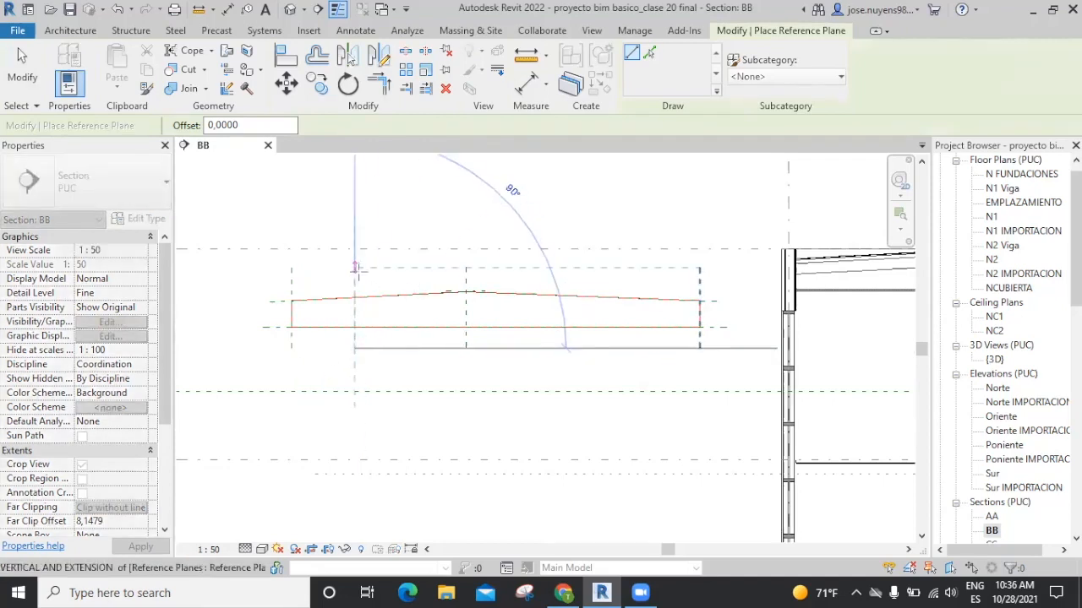
pyautogui.press('Escape')
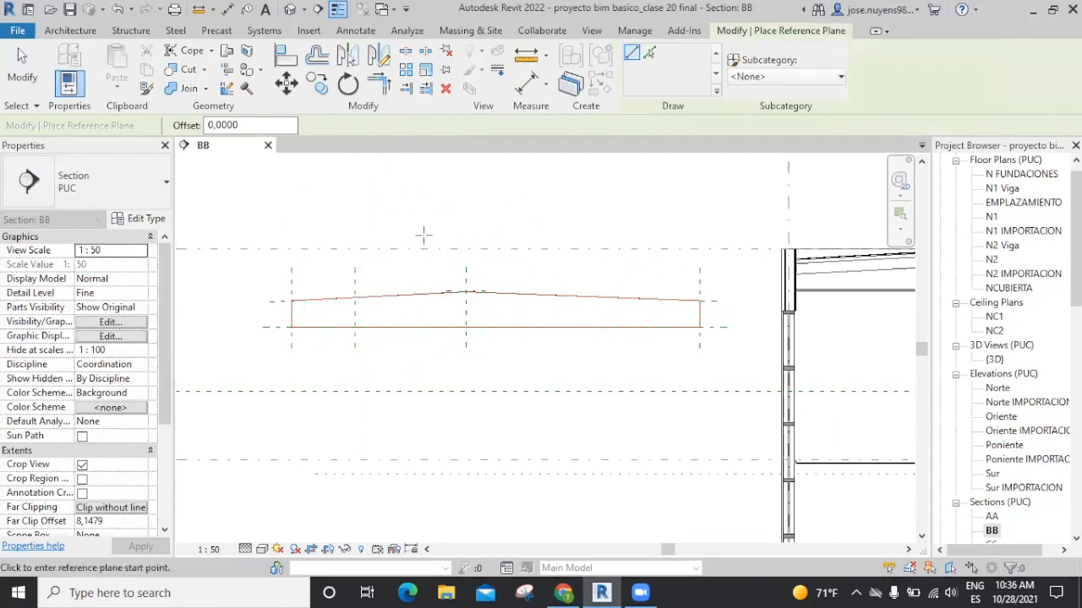
pyautogui.click(526, 82)
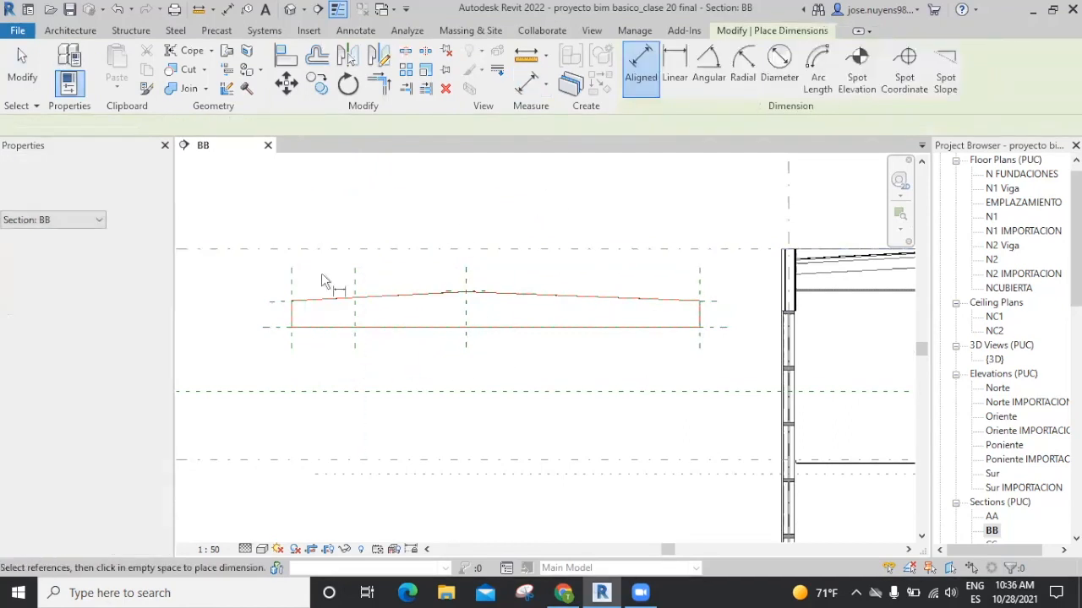
pyautogui.click(292, 283)
pyautogui.click(355, 279)
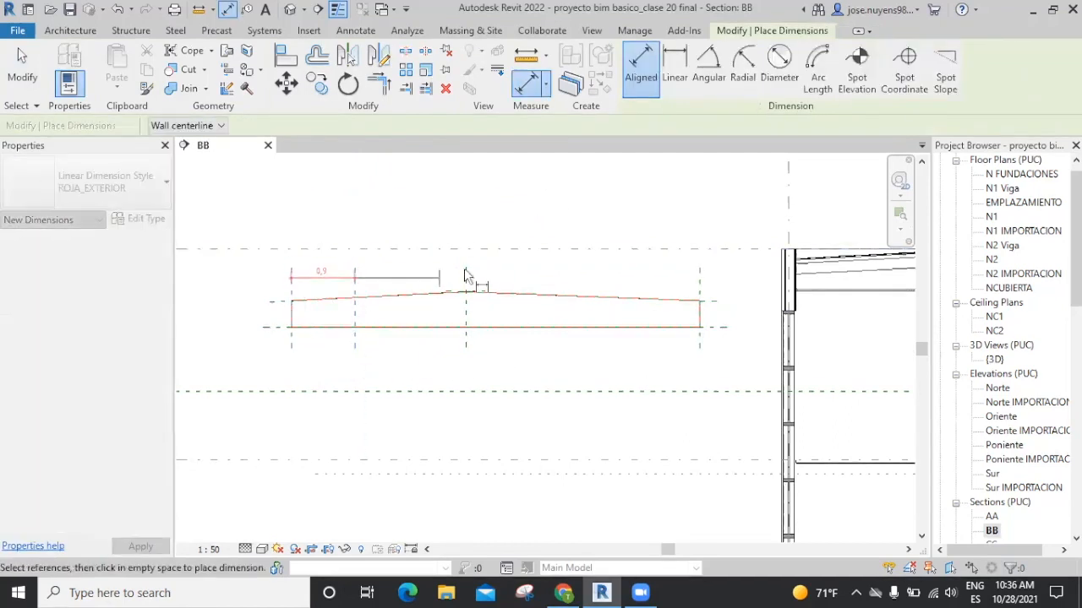
pyautogui.click(466, 281)
pyautogui.click(402, 284)
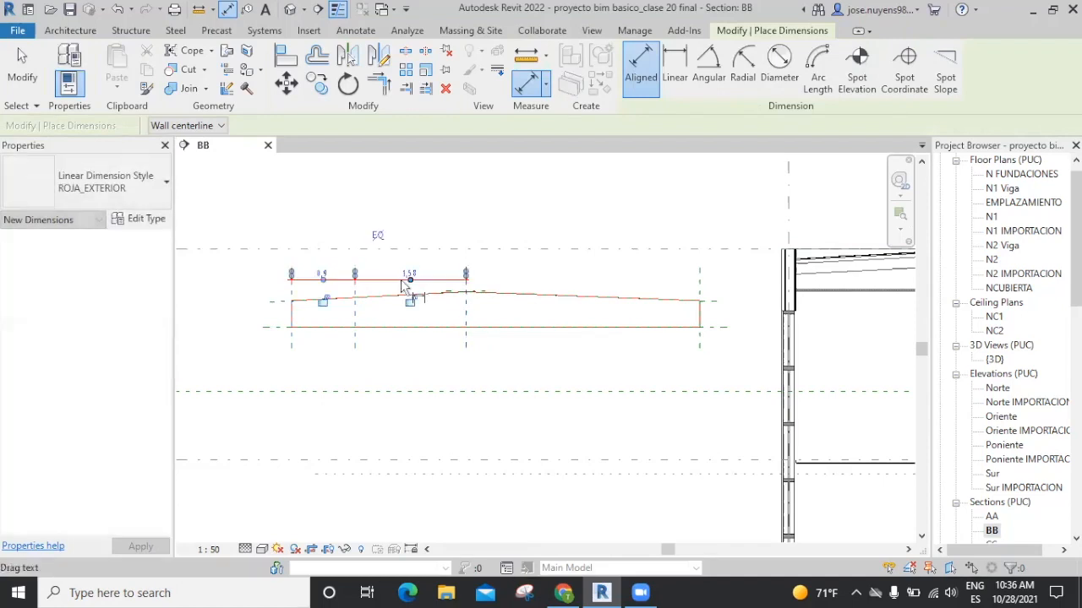
pyautogui.click(378, 237)
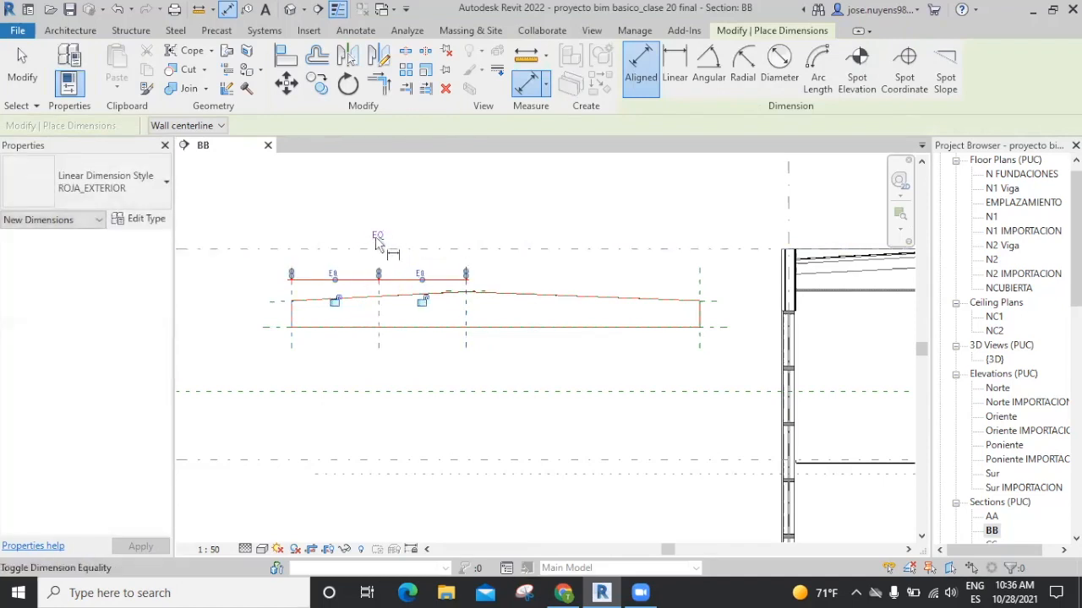
# Draw two vertical reference planes between the ridge and the right end of the truss outline
pyautogui.press('r')
pyautogui.press('p')
pyautogui.click(526, 345)
pyautogui.click(524, 267)
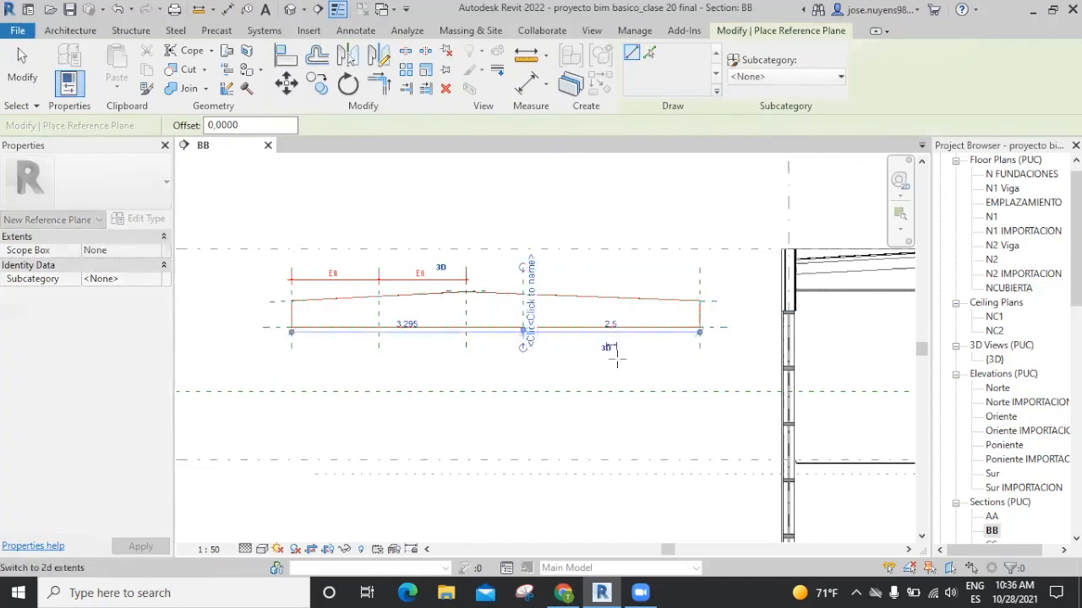
pyautogui.click(586, 347)
pyautogui.click(584, 267)
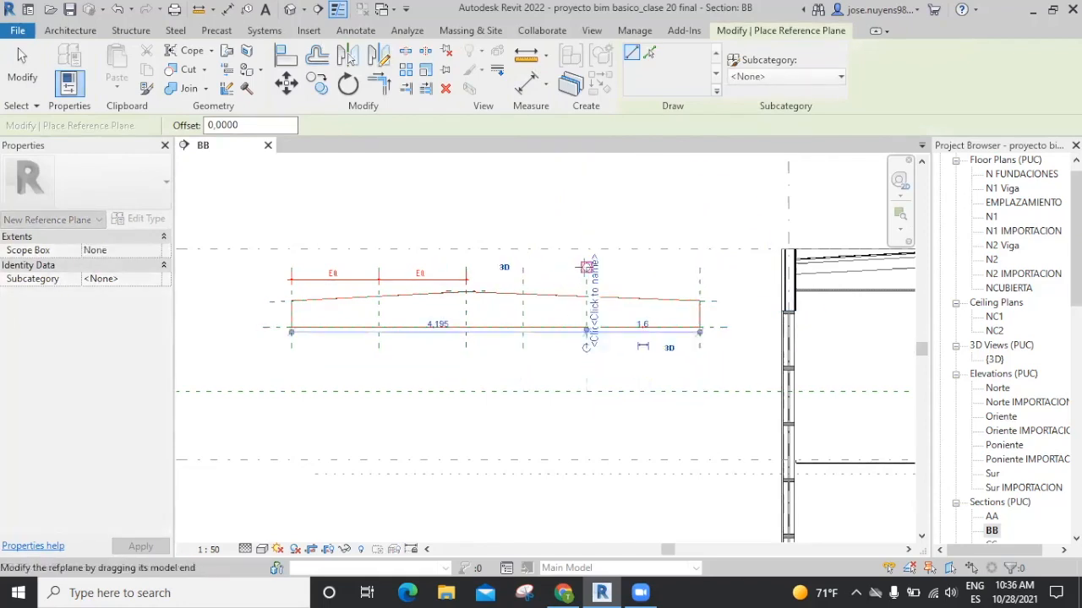
# Dimension the four reference planes from the ridge to the right end as one aligned string and make their spacing equal
pyautogui.click(525, 85)
pyautogui.click(465, 342)
pyautogui.click(523, 343)
pyautogui.click(587, 345)
pyautogui.click(700, 354)
pyautogui.click(702, 282)
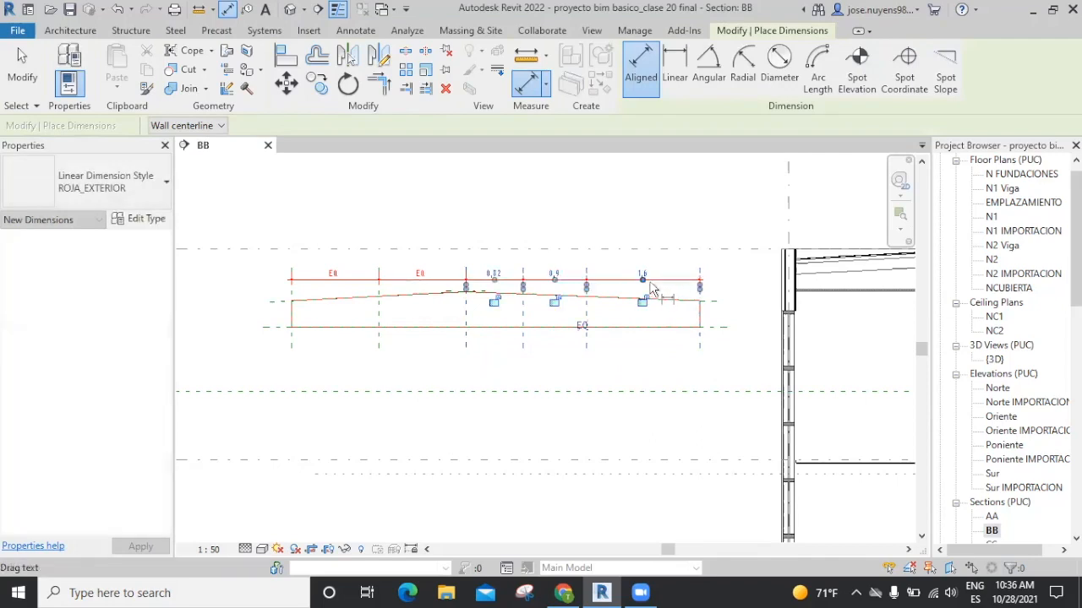
pyautogui.click(582, 325)
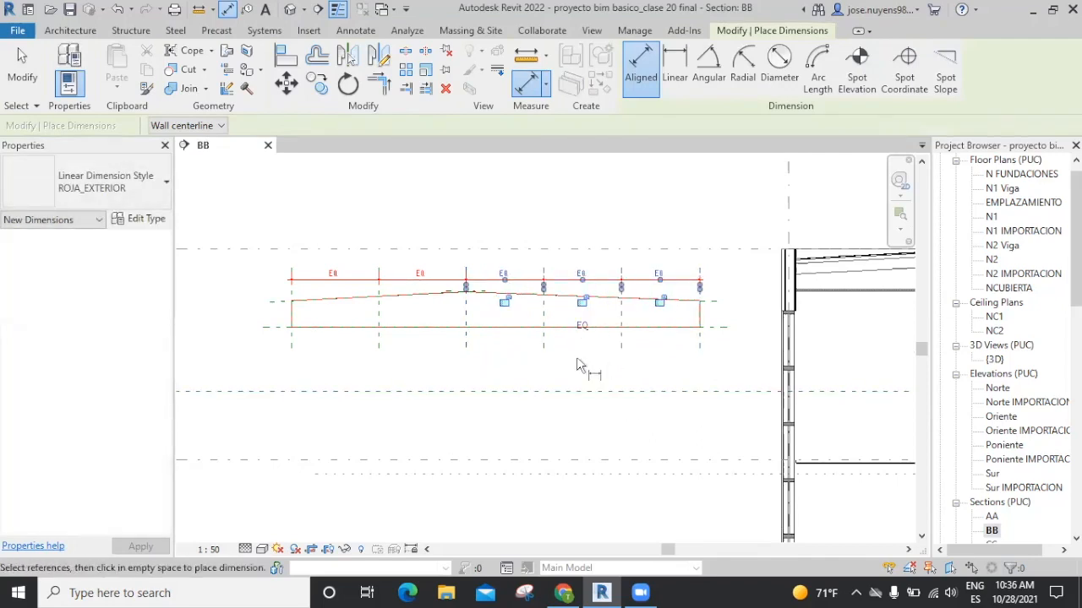
pyautogui.press('Escape')
pyautogui.press('Escape')
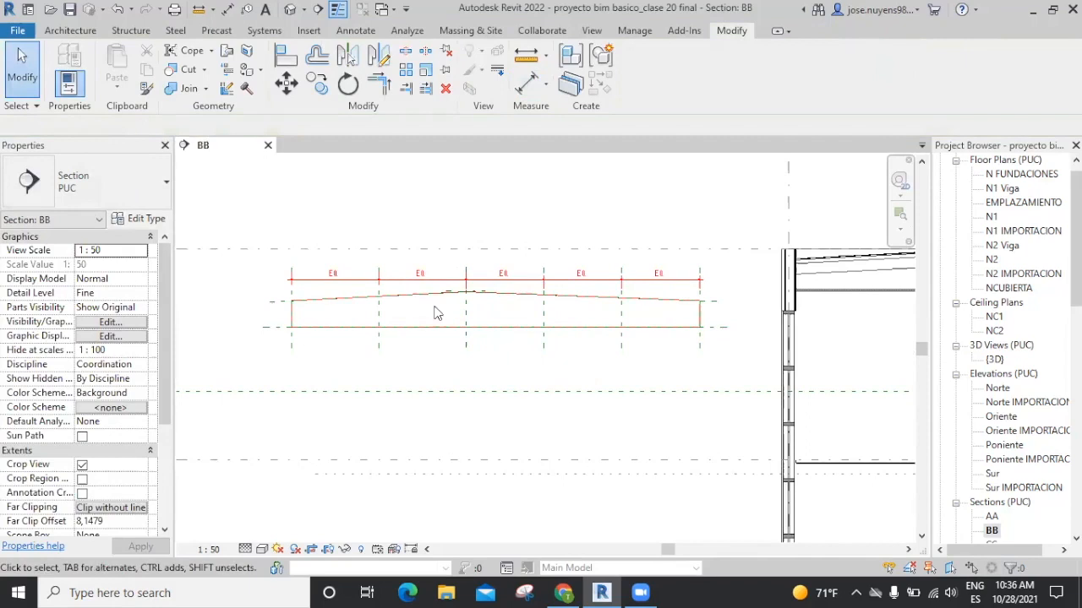
# Delete both equality dimension strings above the truss outline and remove their constraints
pyautogui.click(461, 296)
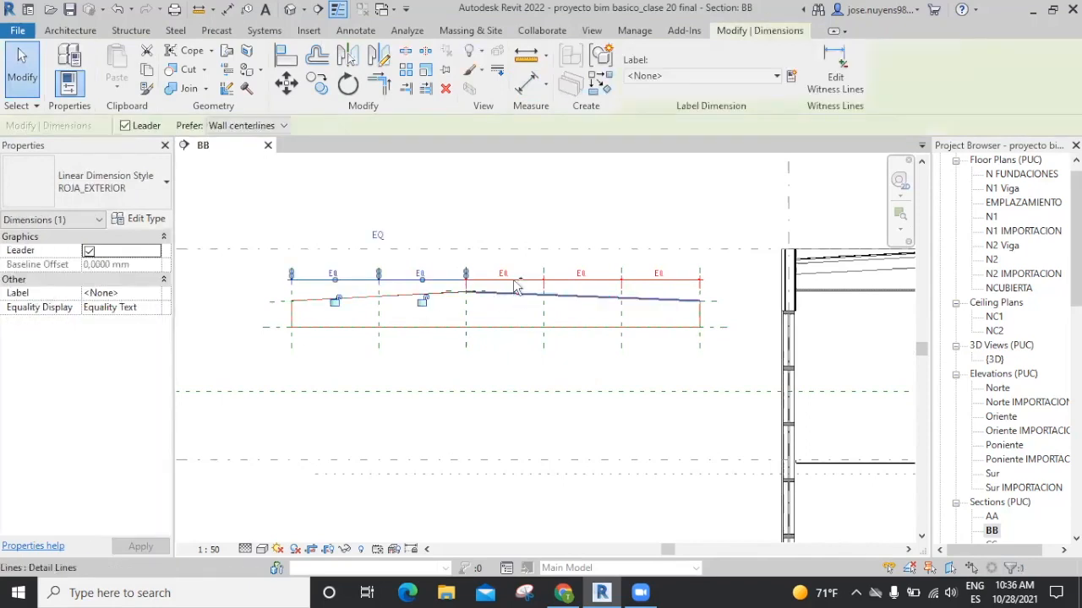
pyautogui.keyDown('ctrl'); pyautogui.click(517, 288); pyautogui.keyUp('ctrl')
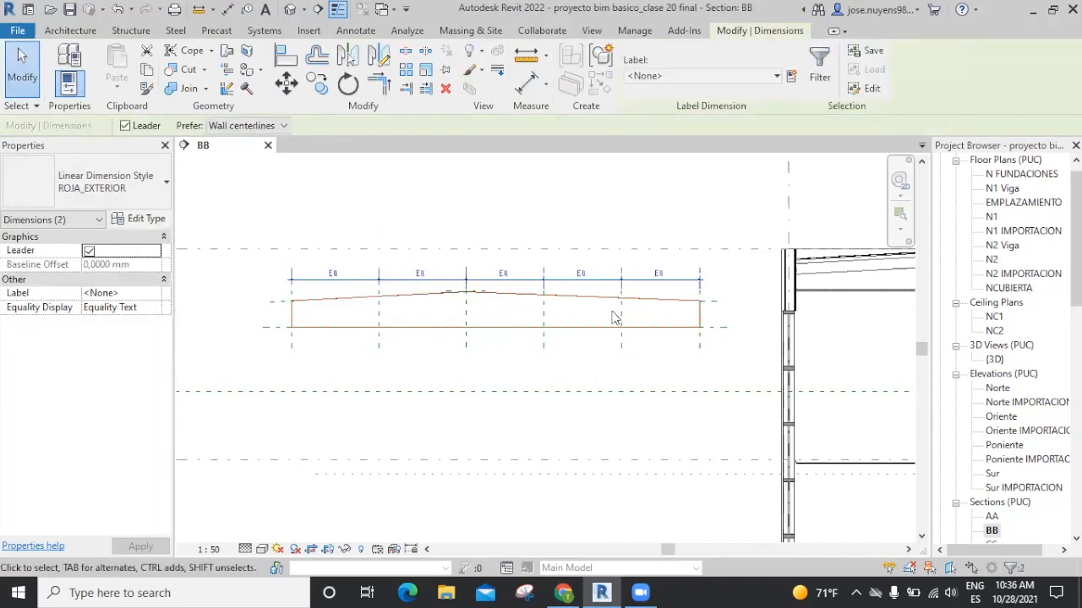
pyautogui.press('Delete')
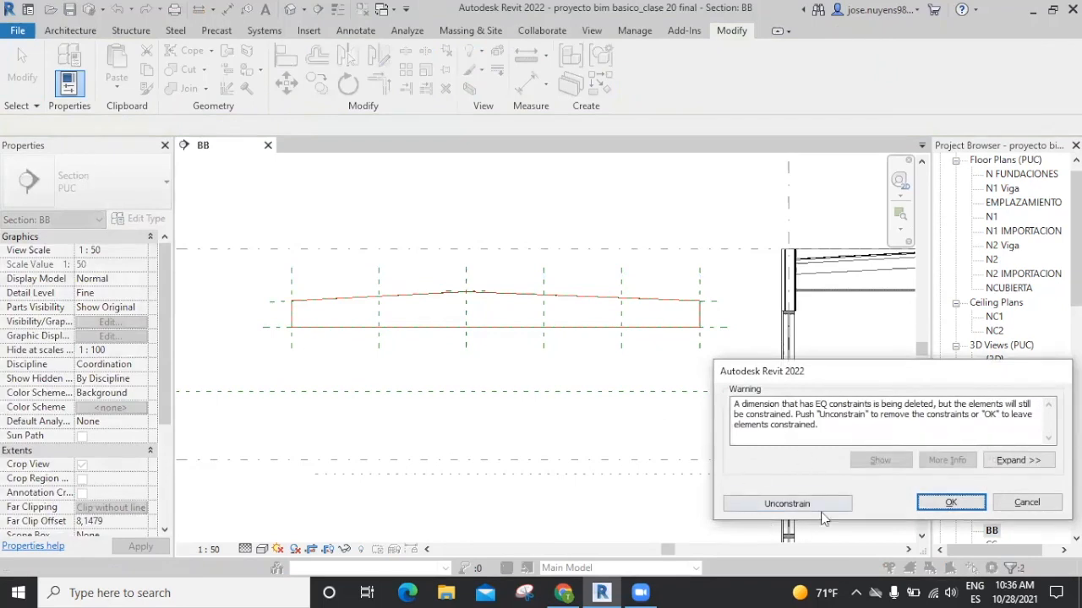
pyautogui.click(786, 503)
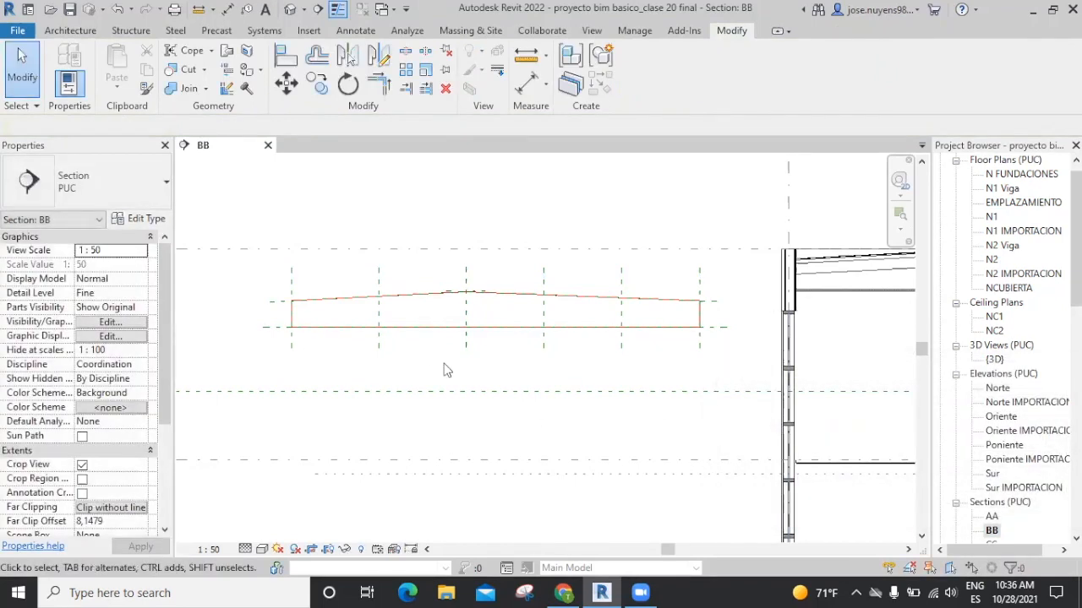
# Start a beam and duplicate the VIGA_Madera Rectangular type as 47,5x120 mm, with its height h set to 120 mm
pyautogui.scroll(1, 433, 361)
pyautogui.scroll(2, 471, 362)
pyautogui.moveTo(476, 359); pyautogui.dragTo(523, 413, button='middle')
pyautogui.click(132, 32)
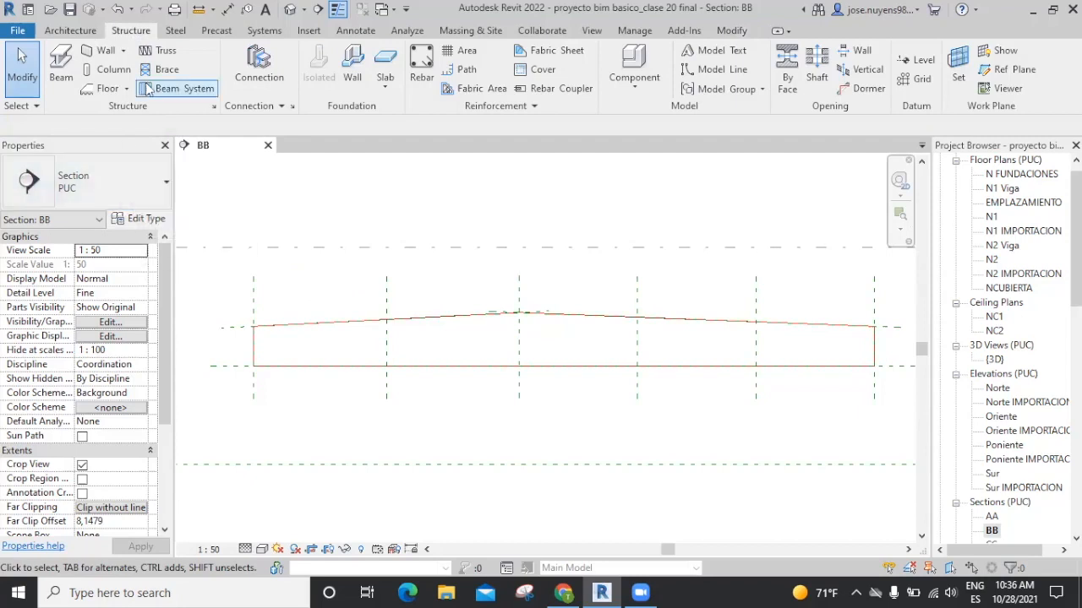
pyautogui.click(61, 68)
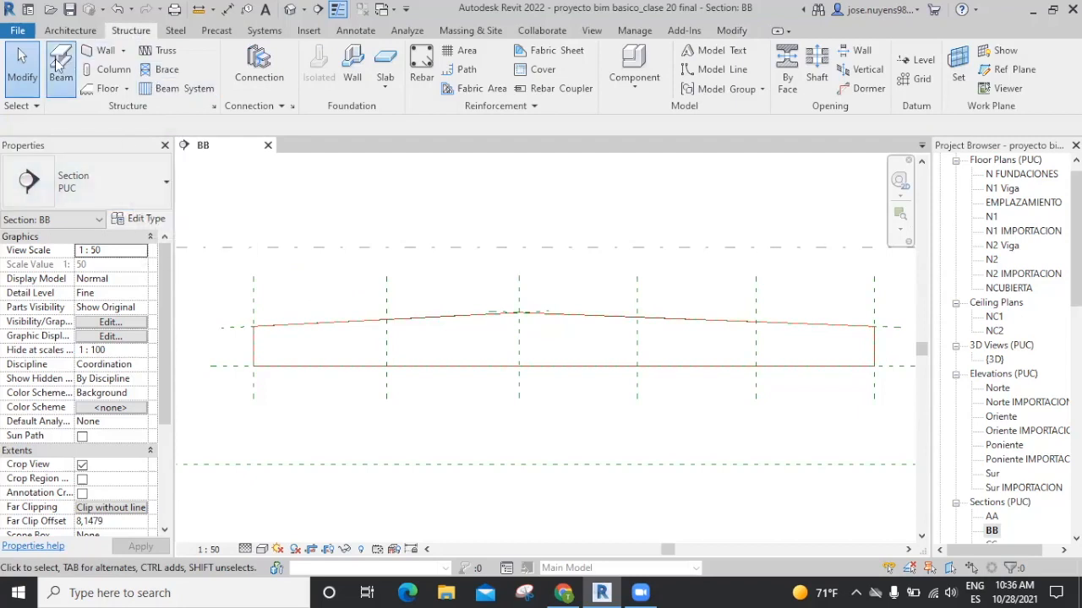
pyautogui.click(139, 219)
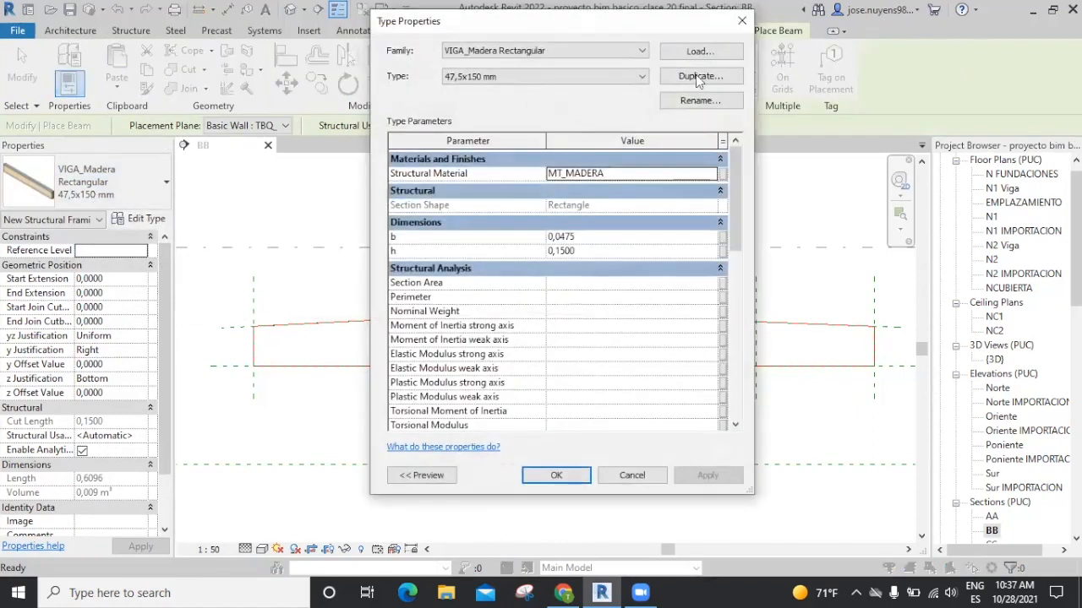
pyautogui.click(695, 76)
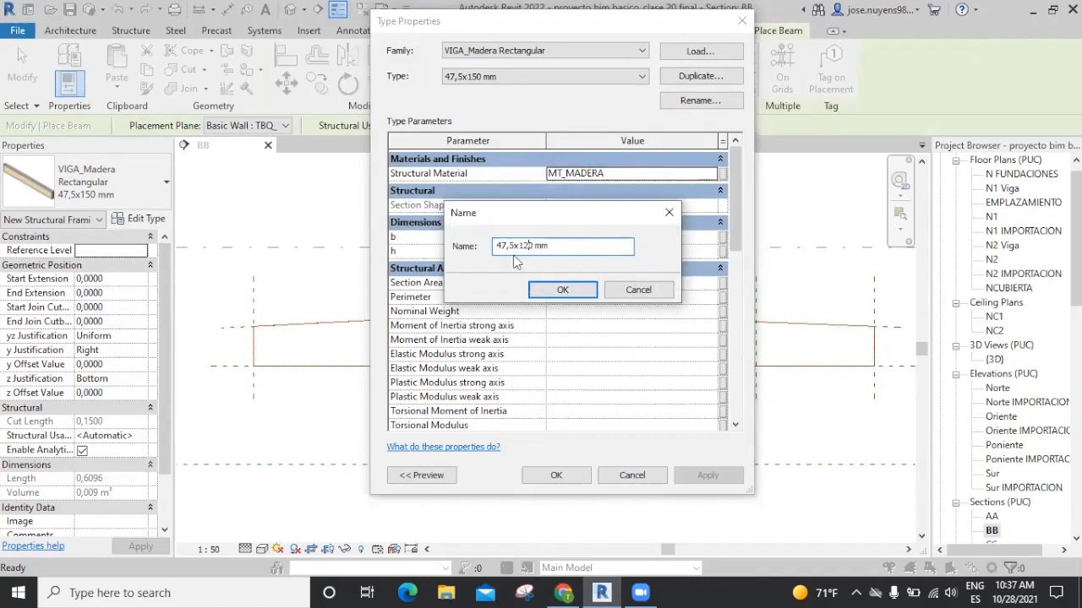
pyautogui.click(574, 286)
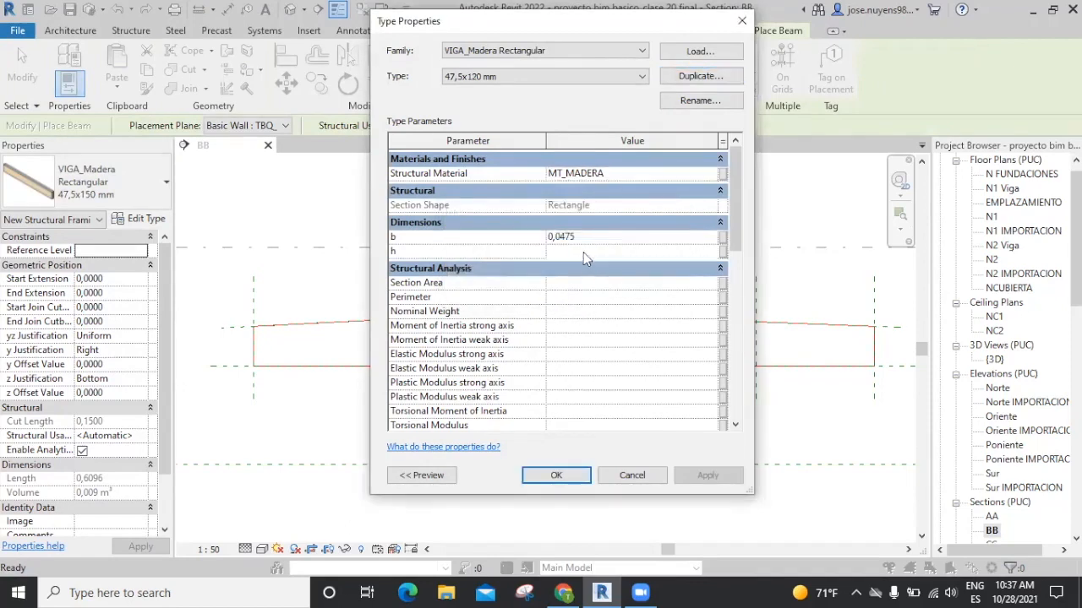
pyautogui.click(583, 251)
pyautogui.moveTo(575, 251); pyautogui.dragTo(564, 251)
pyautogui.click(558, 476)
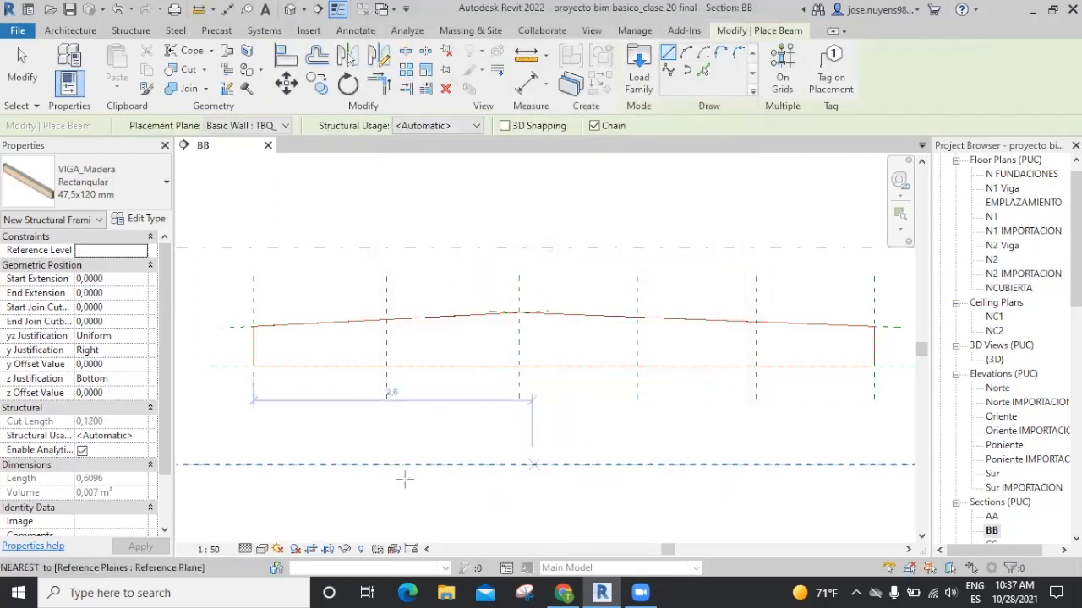
# Place a bottom-justified 47,5x120 mm beam along the outline's base line from its left end to its right end
pyautogui.click(252, 365)
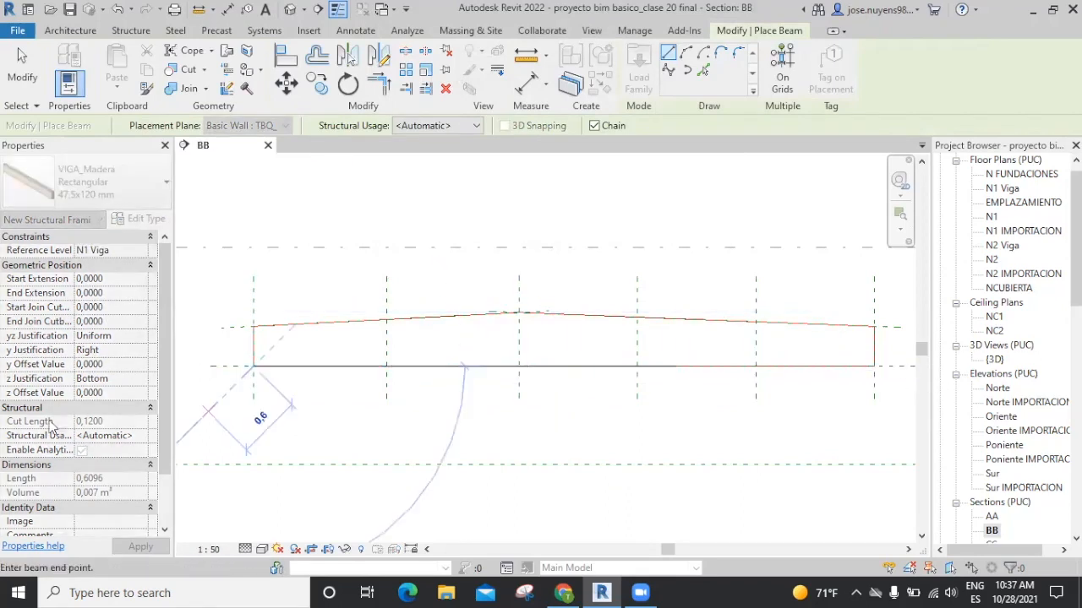
pyautogui.press('Escape')
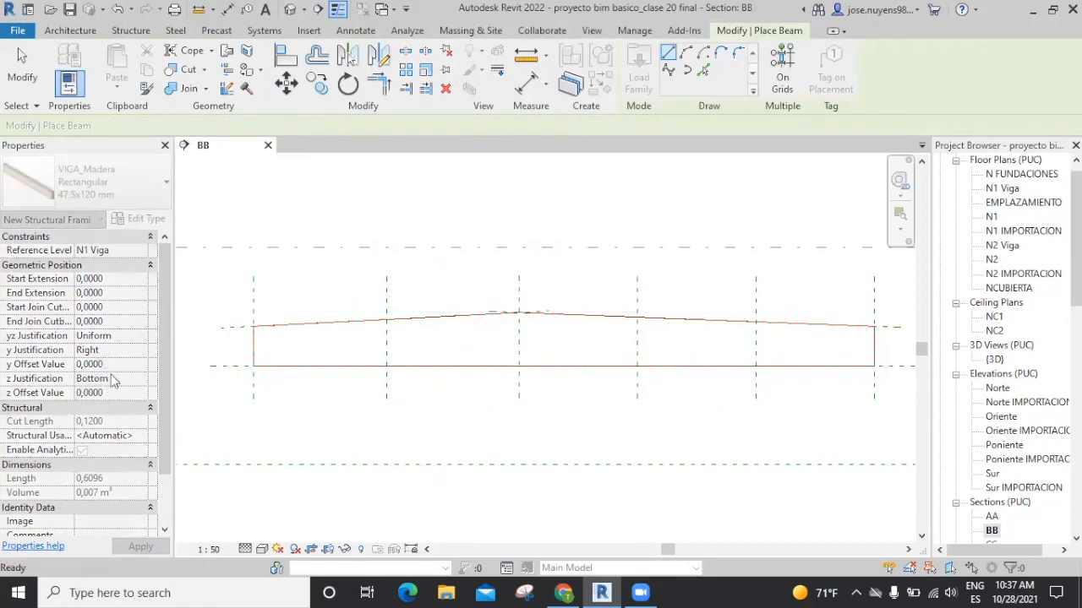
pyautogui.click(252, 366)
pyautogui.click(873, 365)
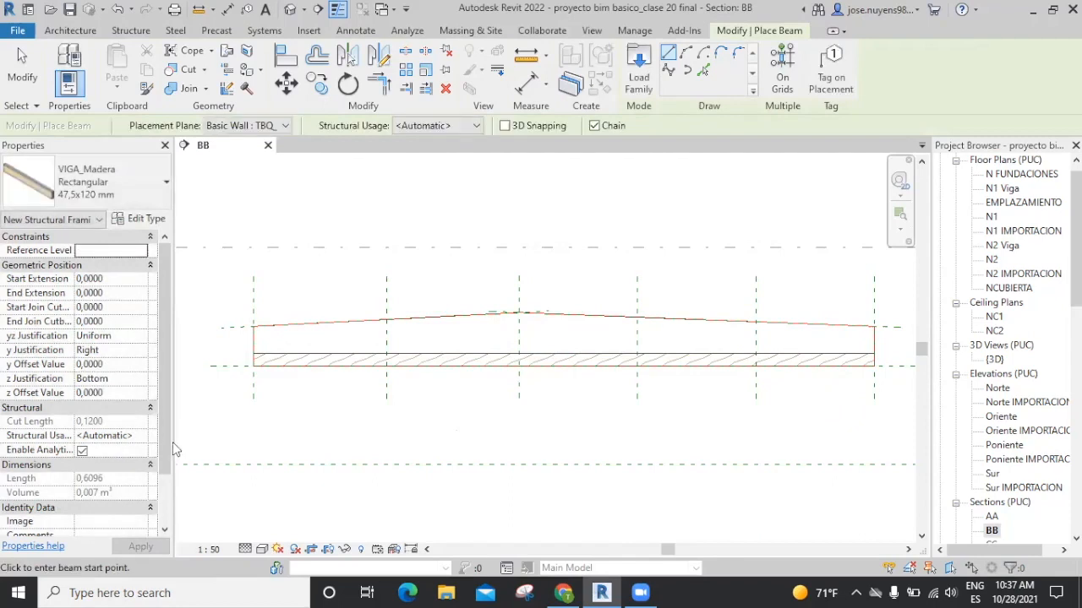
# Set the z Justification to Top and place chained beams along the sloping top edges, from the left end over the ridge to the right end
pyautogui.click(141, 381)
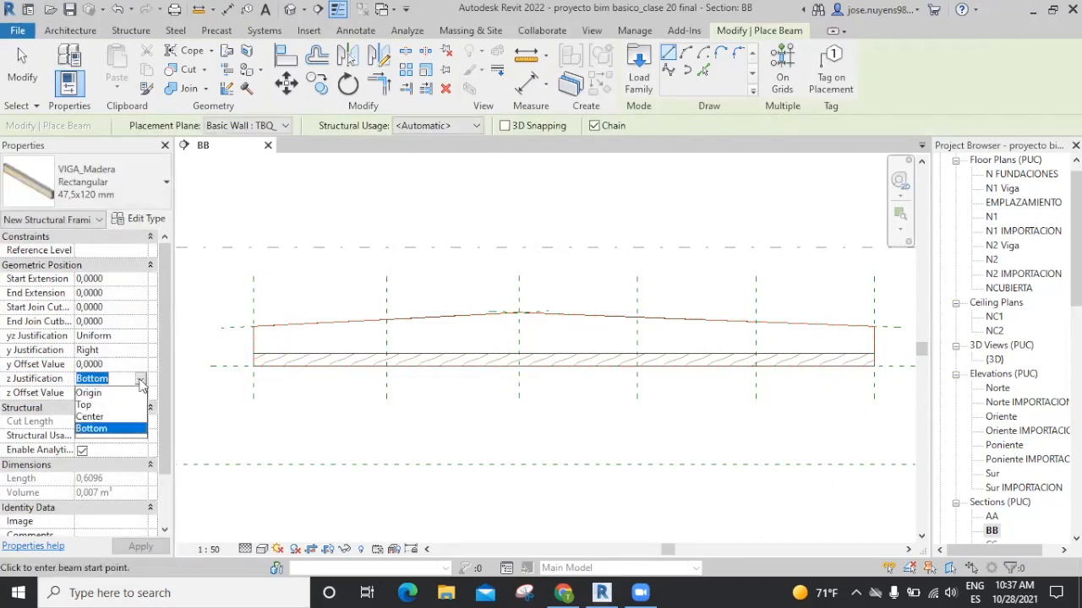
pyautogui.click(86, 406)
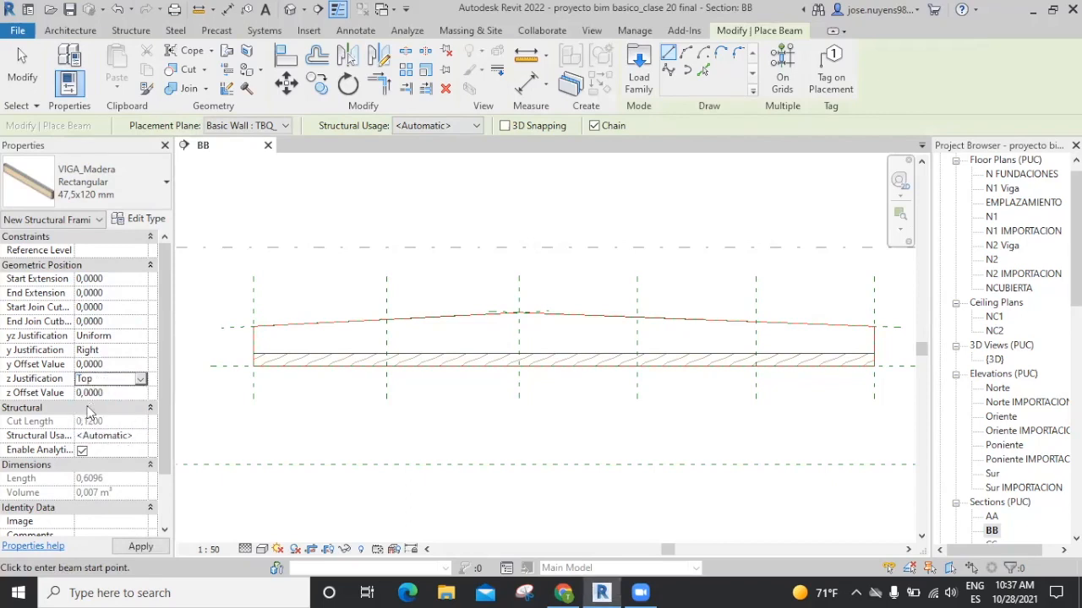
pyautogui.click(254, 326)
pyautogui.click(519, 312)
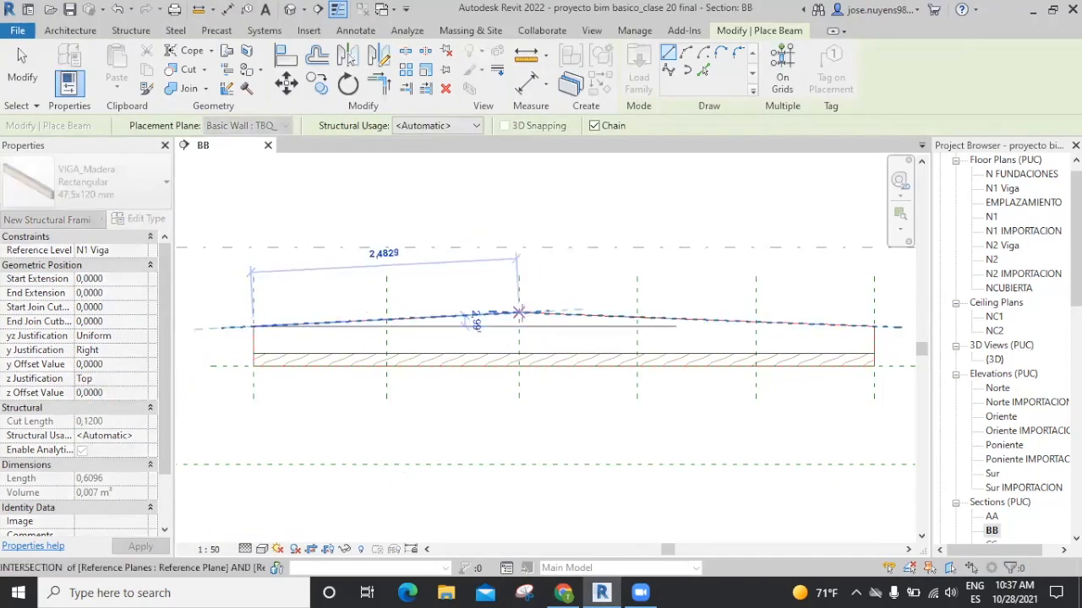
pyautogui.click(874, 326)
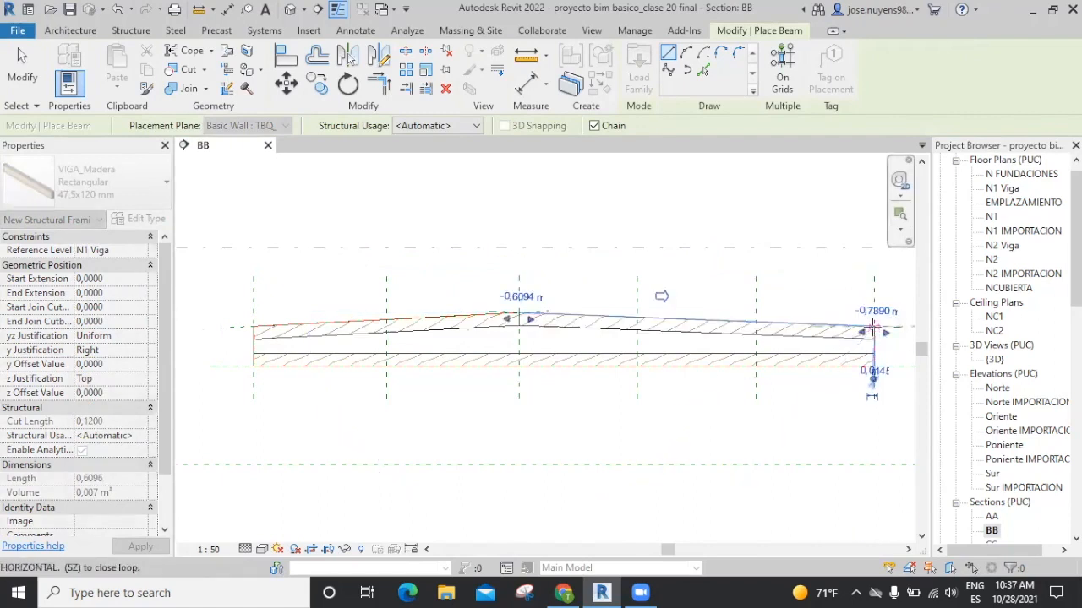
pyautogui.press('Escape')
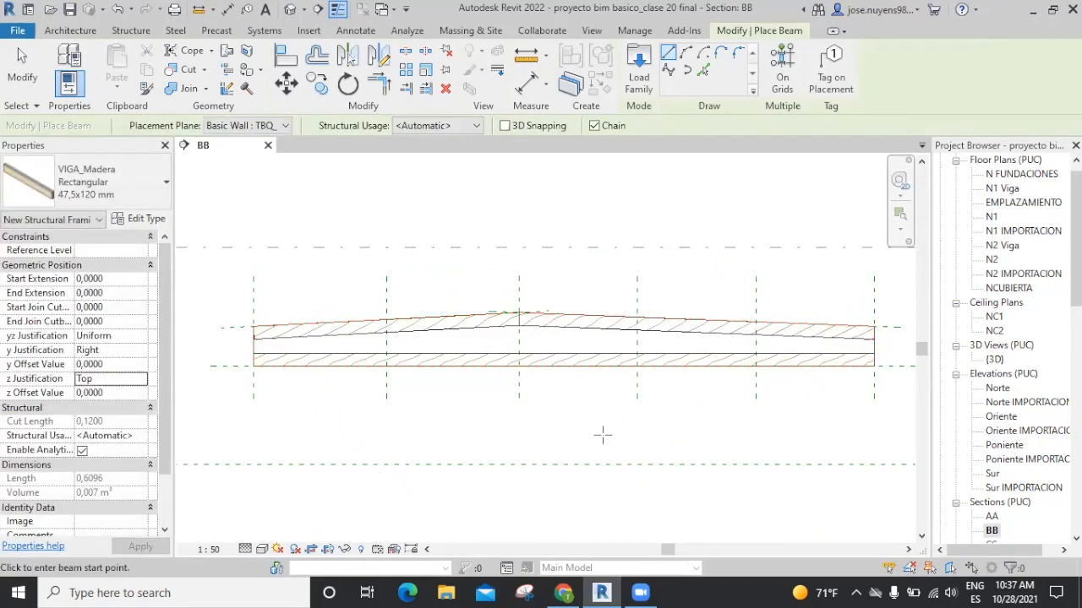
pyautogui.scroll(4, 235, 345)
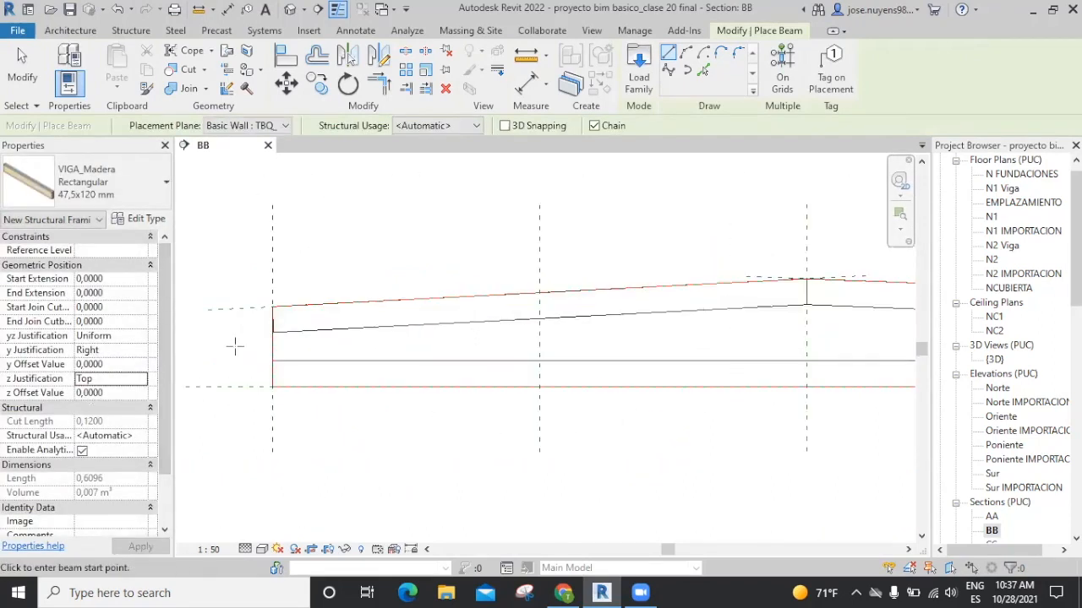
# Place a 47,5x120 mm beam between the chords and move its ends to the outline's two left corners as the end post
pyautogui.scroll(1, 235, 345)
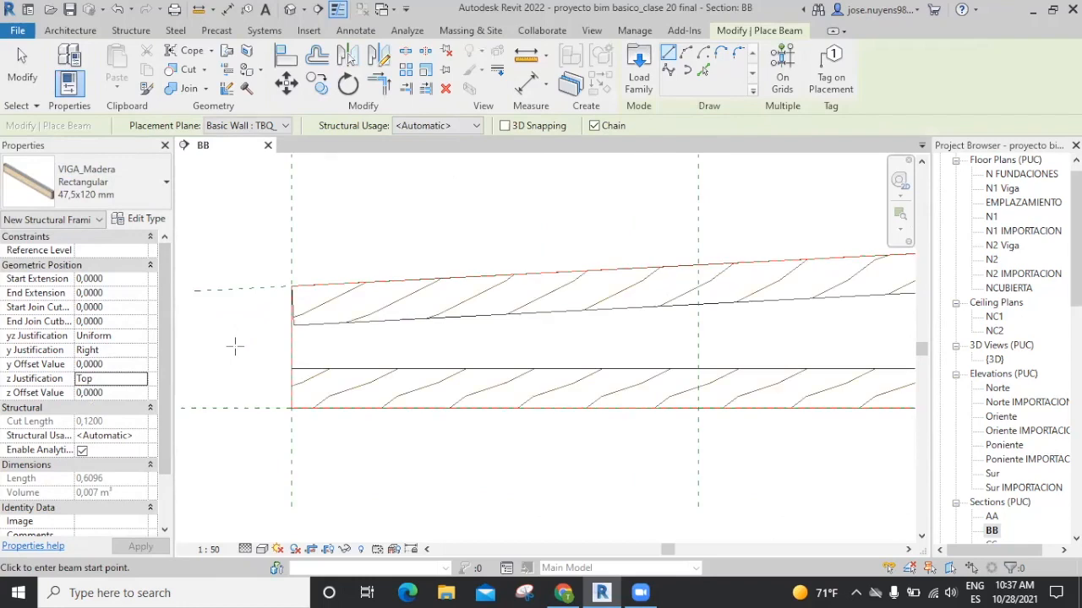
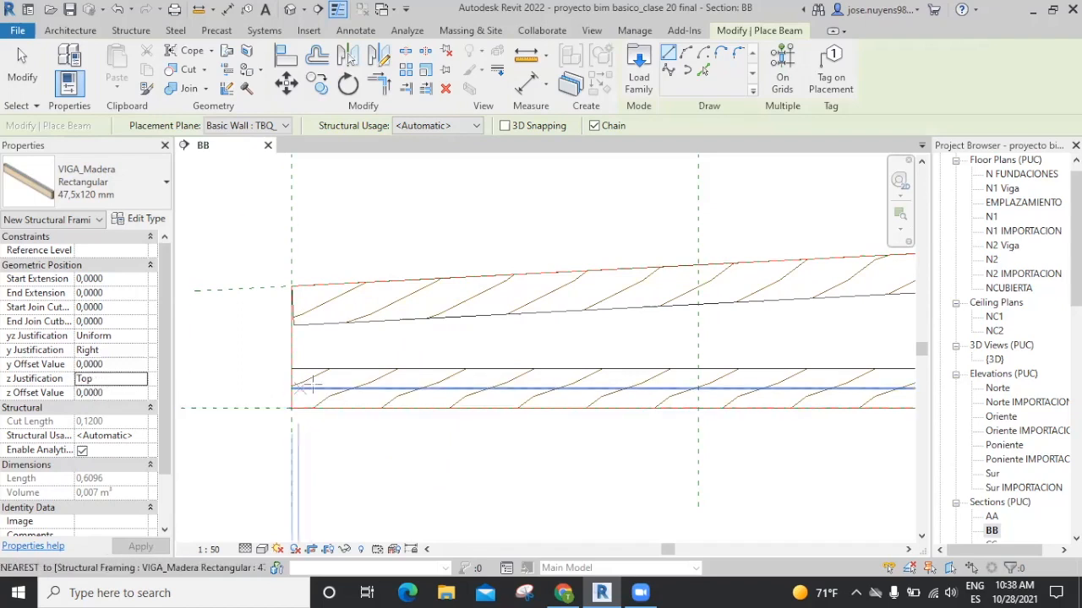
pyautogui.click(359, 388)
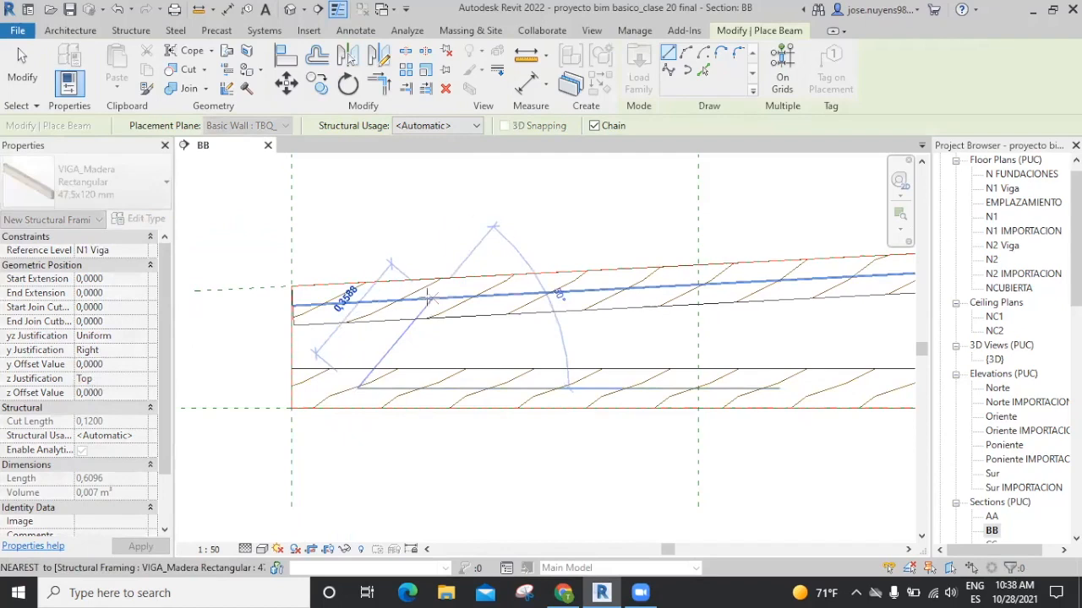
pyautogui.click(425, 300)
pyautogui.press('Escape')
pyautogui.press('Escape')
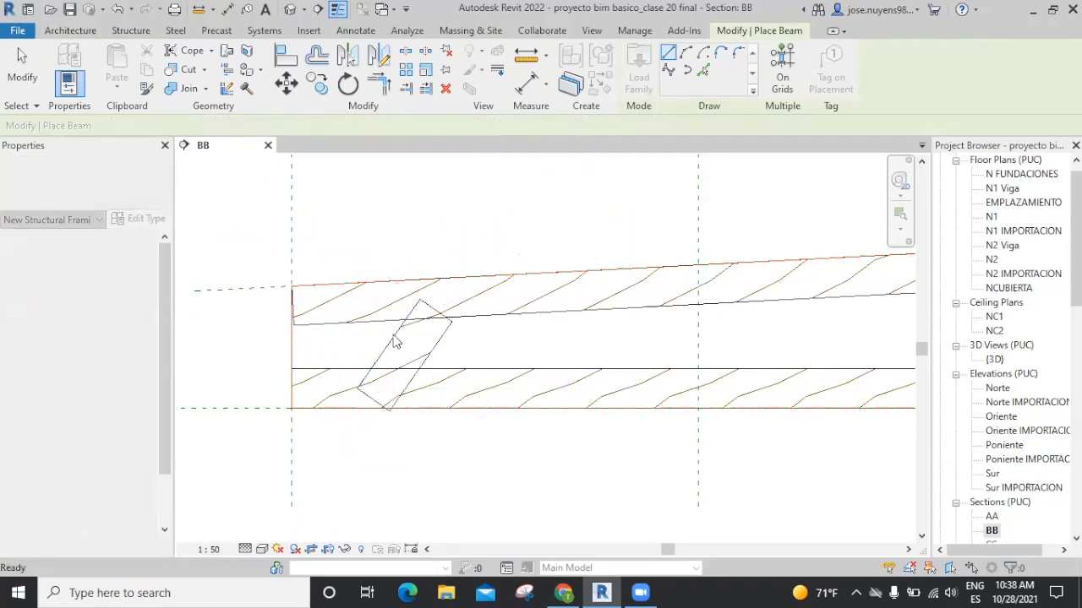
pyautogui.click(439, 342)
pyautogui.moveTo(356, 391); pyautogui.dragTo(291, 409)
pyautogui.moveTo(420, 300); pyautogui.dragTo(292, 287)
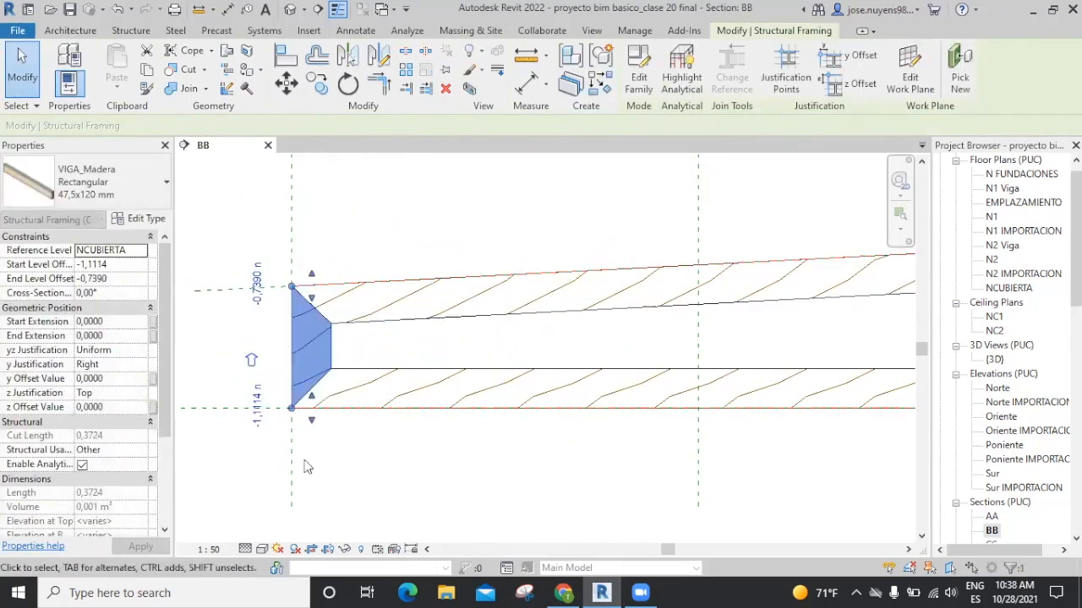
pyautogui.click(358, 471)
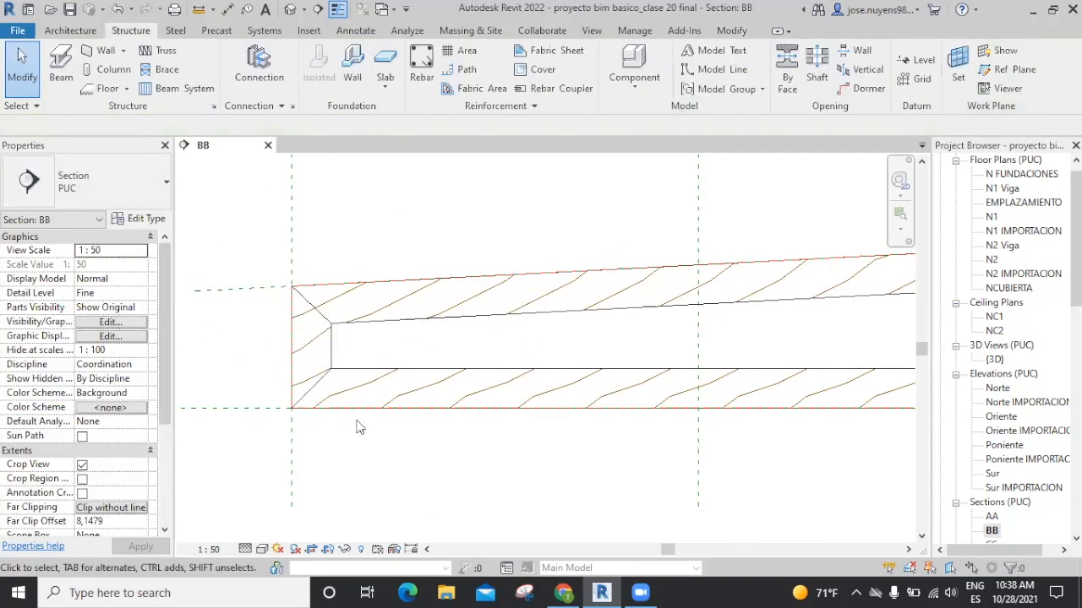
# Disallow the join at both the lower and upper ends of the left end post
pyautogui.click(324, 346)
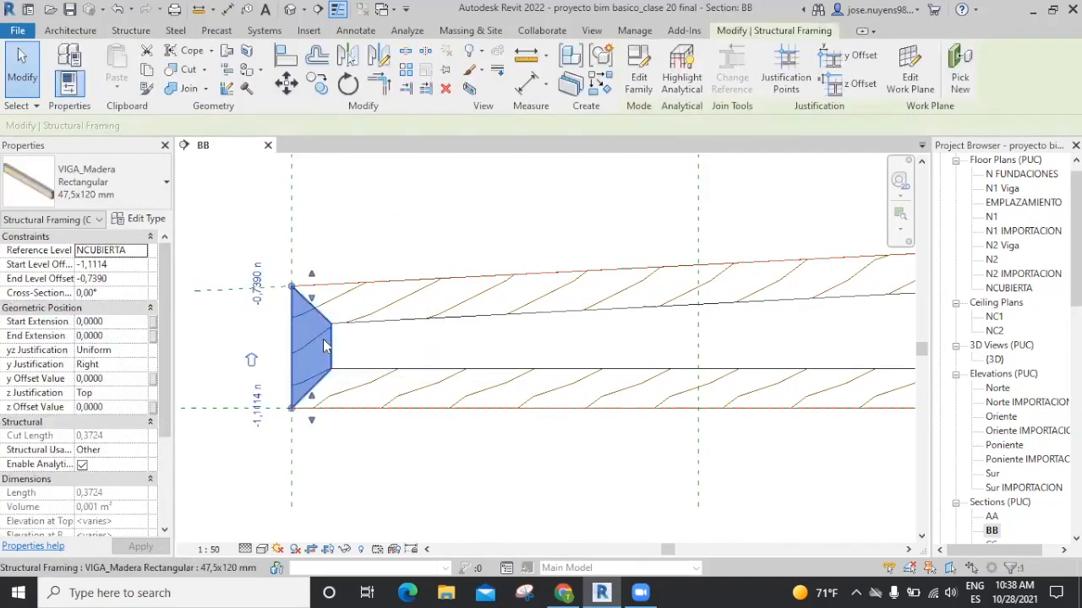
pyautogui.rightClick(292, 413)
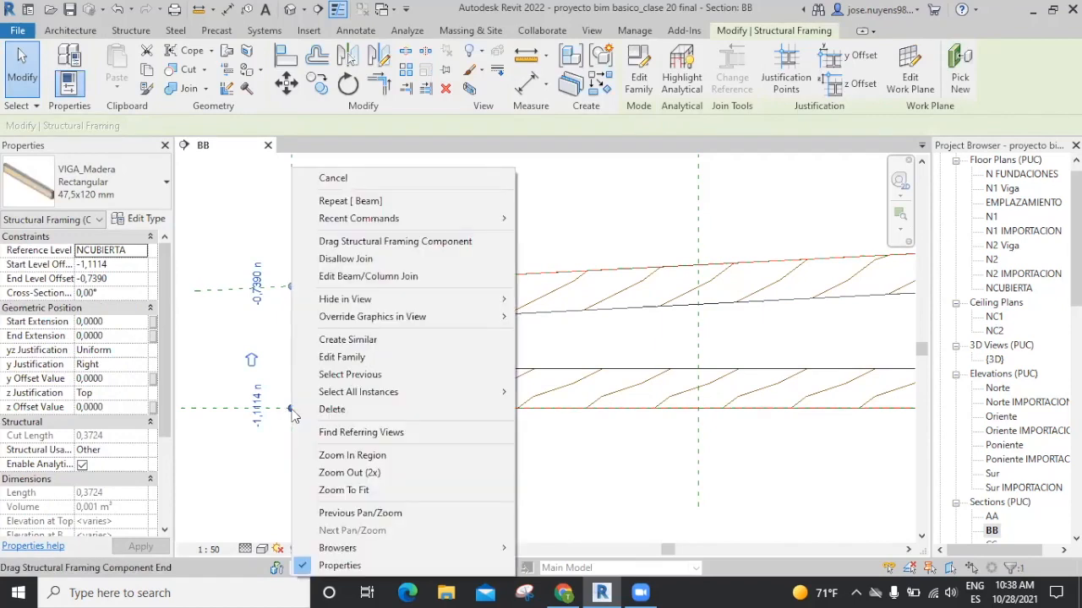
pyautogui.click(349, 259)
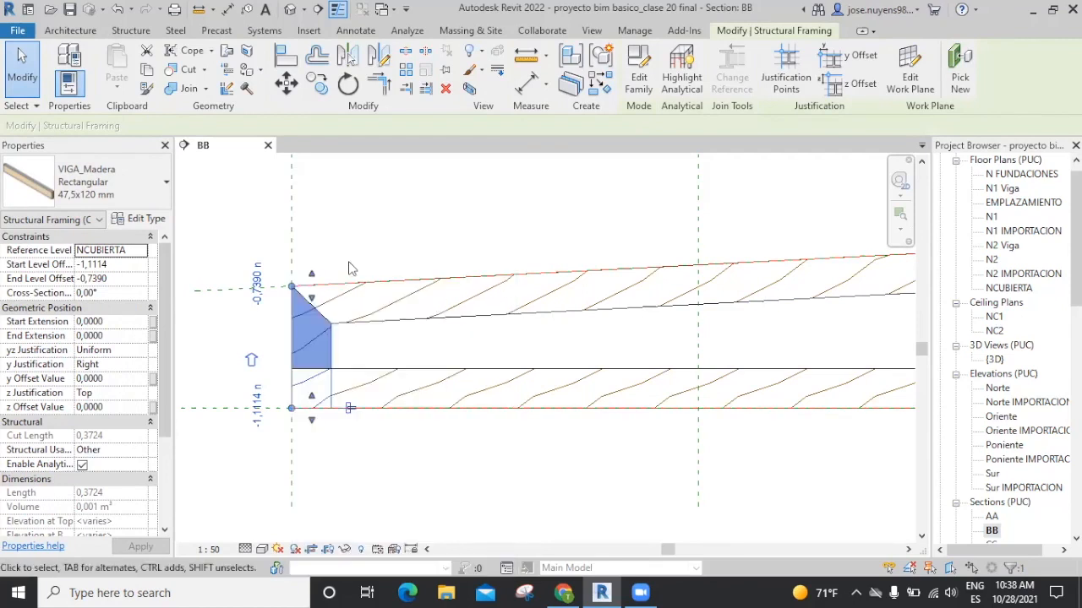
pyautogui.rightClick(291, 289)
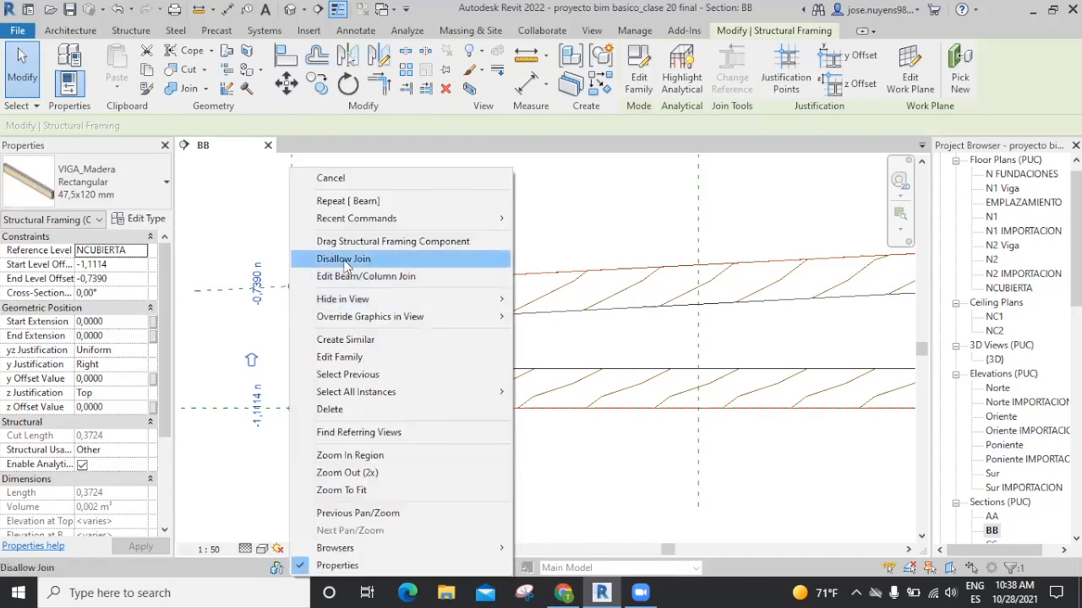
pyautogui.click(353, 257)
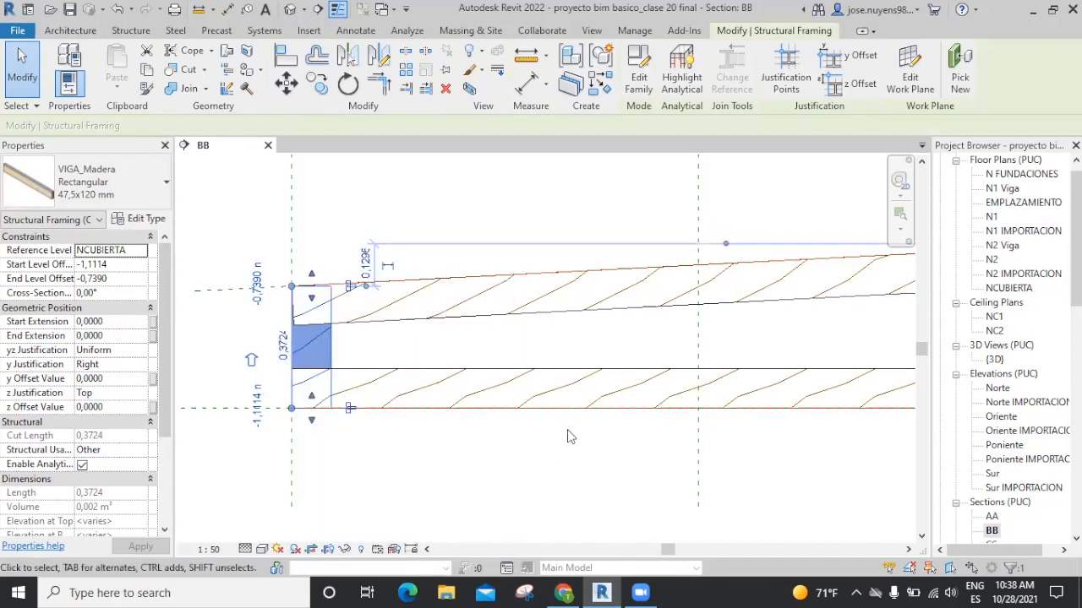
pyautogui.click(563, 437)
# Set the z Justification to Center and place a slanted beam from the bottom chord at the second vertical reference plane to the top chord
pyautogui.moveTo(575, 459); pyautogui.dragTo(405, 471, button='middle')
pyautogui.moveTo(580, 459); pyautogui.dragTo(447, 466, button='middle')
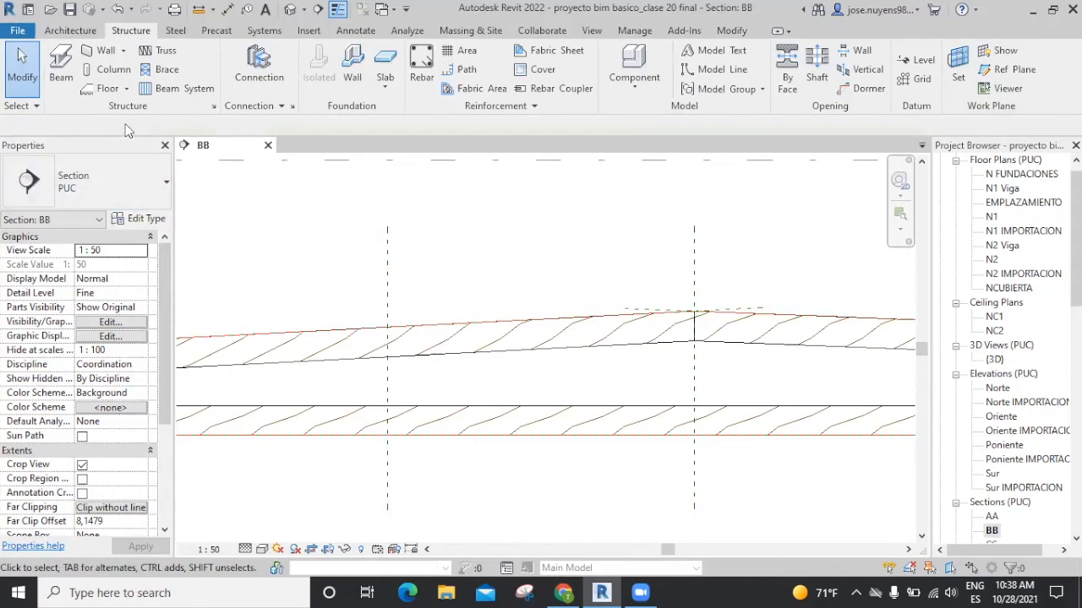
pyautogui.click(61, 66)
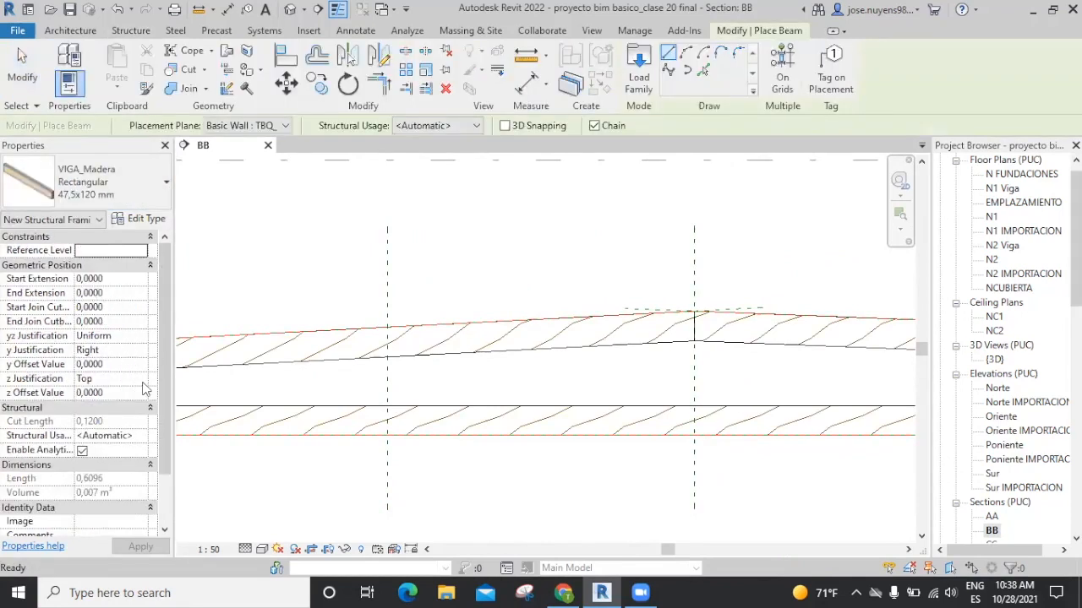
pyautogui.click(143, 382)
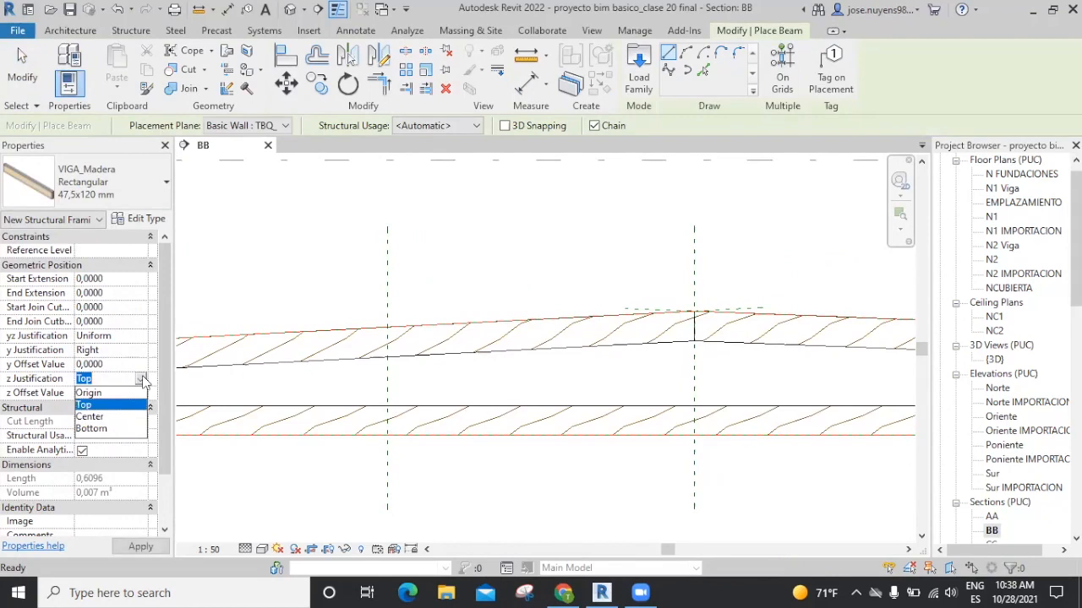
pyautogui.click(91, 416)
pyautogui.click(387, 420)
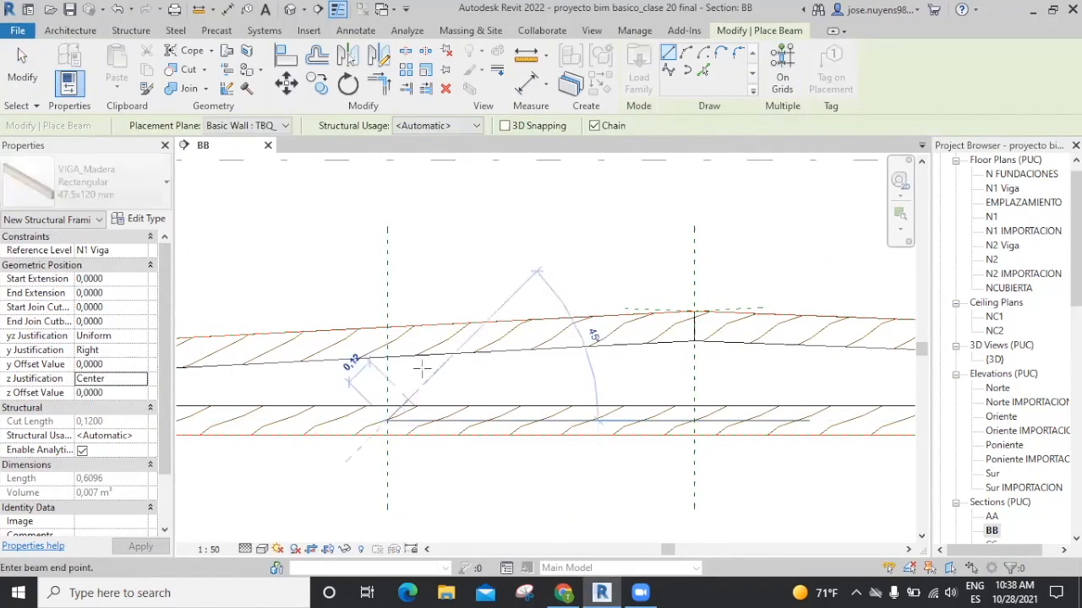
pyautogui.scroll(2, 431, 334)
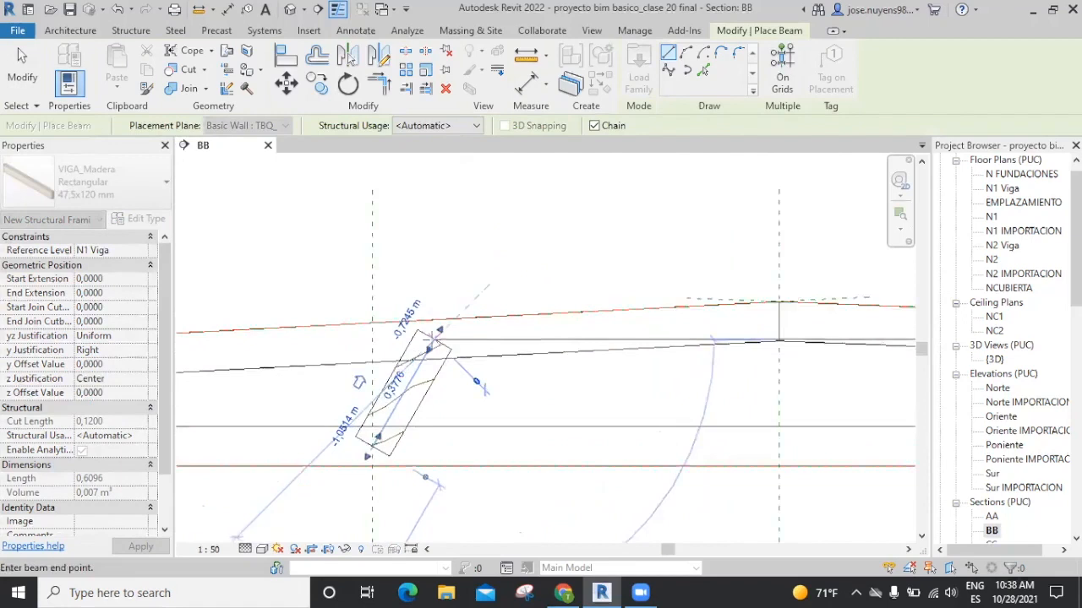
pyautogui.scroll(1, 431, 338)
pyautogui.click(430, 338)
pyautogui.press('Escape')
pyautogui.press('Escape')
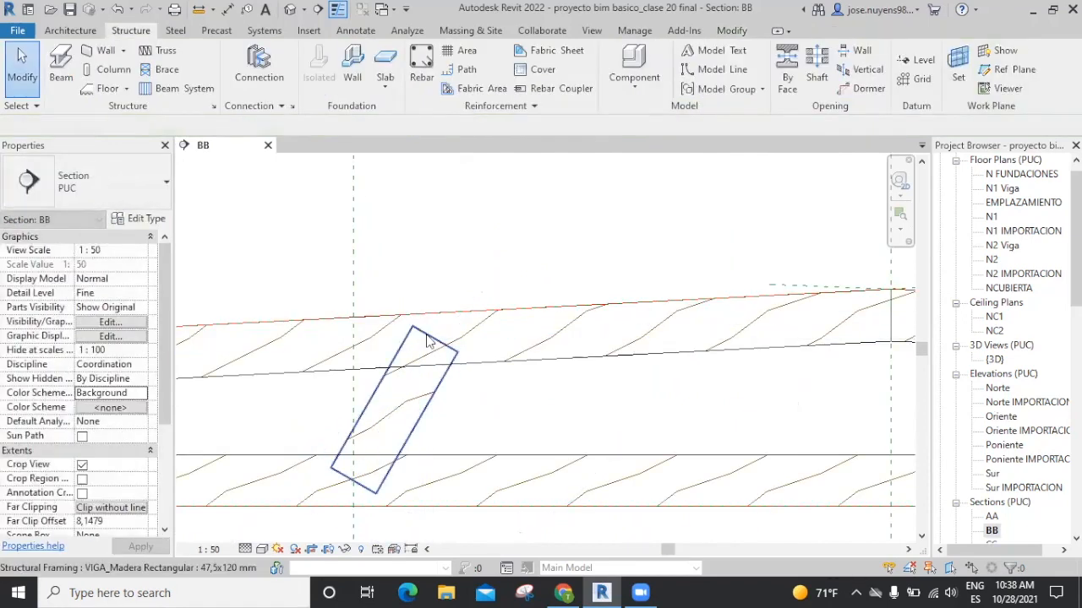
# Rotate the slanted beam to vertical so it aligns with the second vertical reference plane
pyautogui.click(428, 339)
pyautogui.press('r')
pyautogui.press('o')
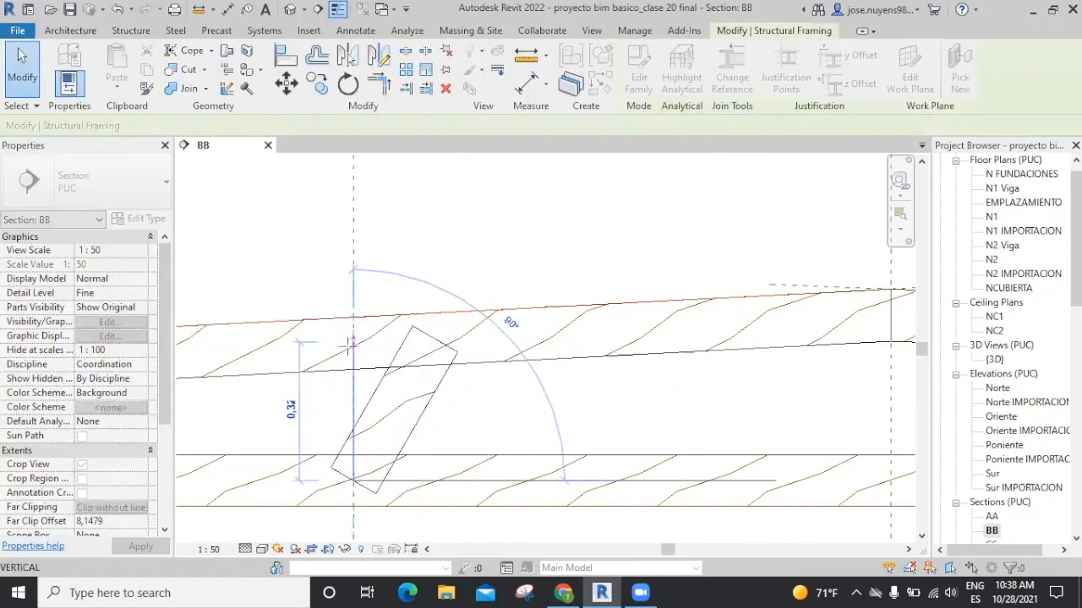
pyautogui.click(349, 342)
pyautogui.press('Escape')
pyautogui.scroll(-2, 607, 418)
pyautogui.moveTo(609, 413); pyautogui.dragTo(400, 377, button='middle')
pyautogui.scroll(-1, 385, 366)
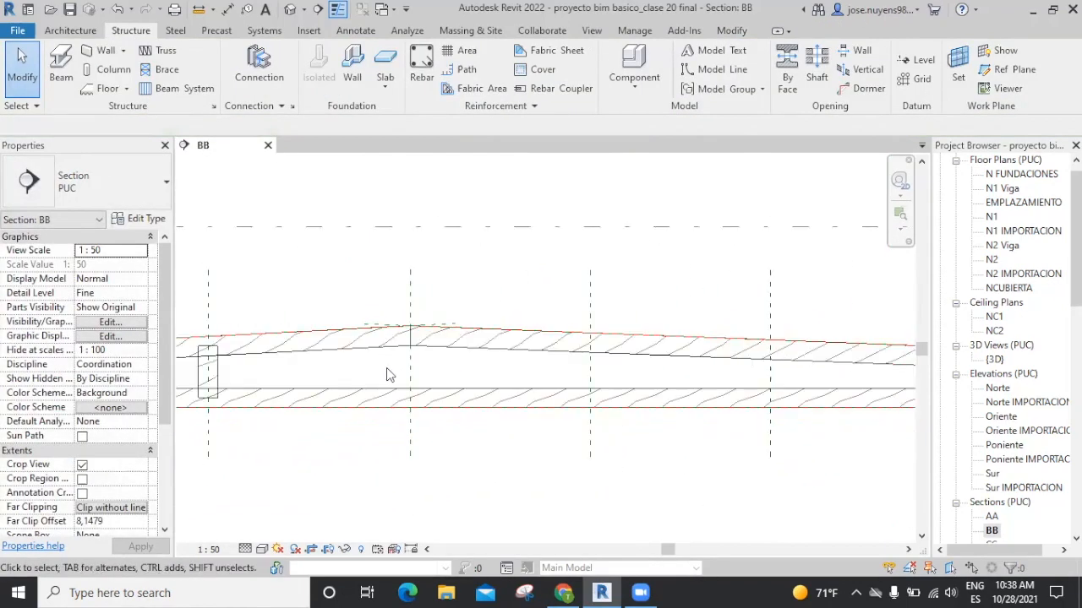
pyautogui.scroll(-2, 386, 374)
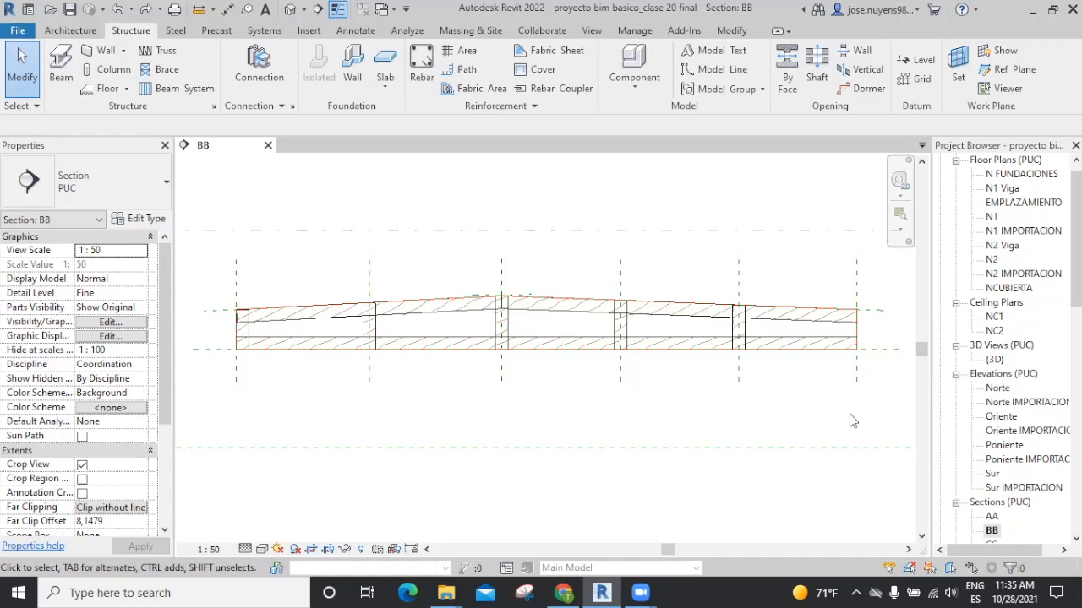
# Place a bottom-justified 47,5x120 mm beam between the chords and move its ends to the outline's two right corners as the end post
pyautogui.scroll(3, 879, 318)
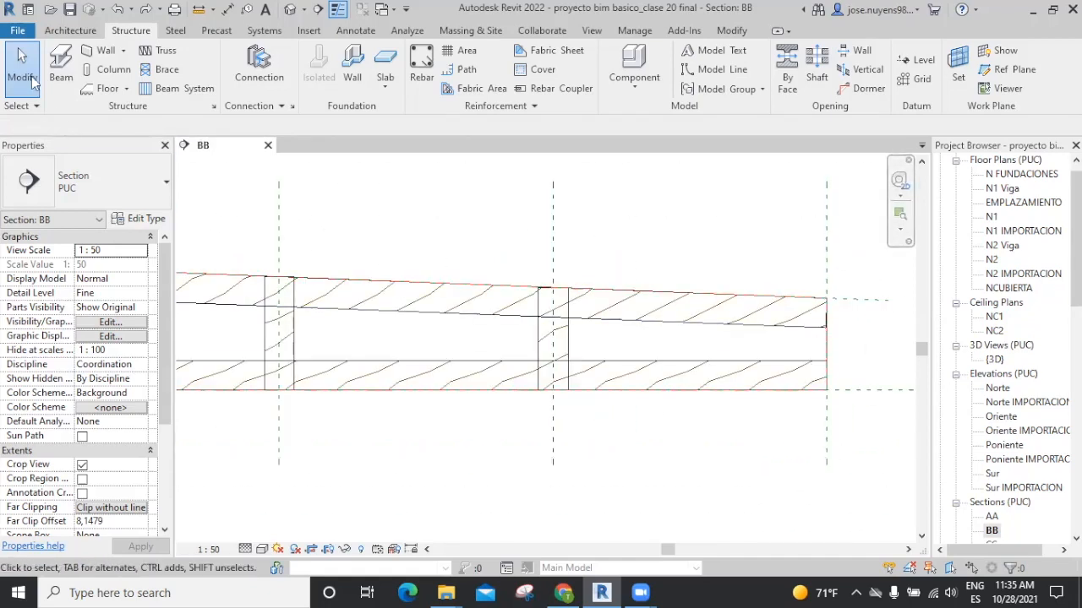
pyautogui.click(60, 67)
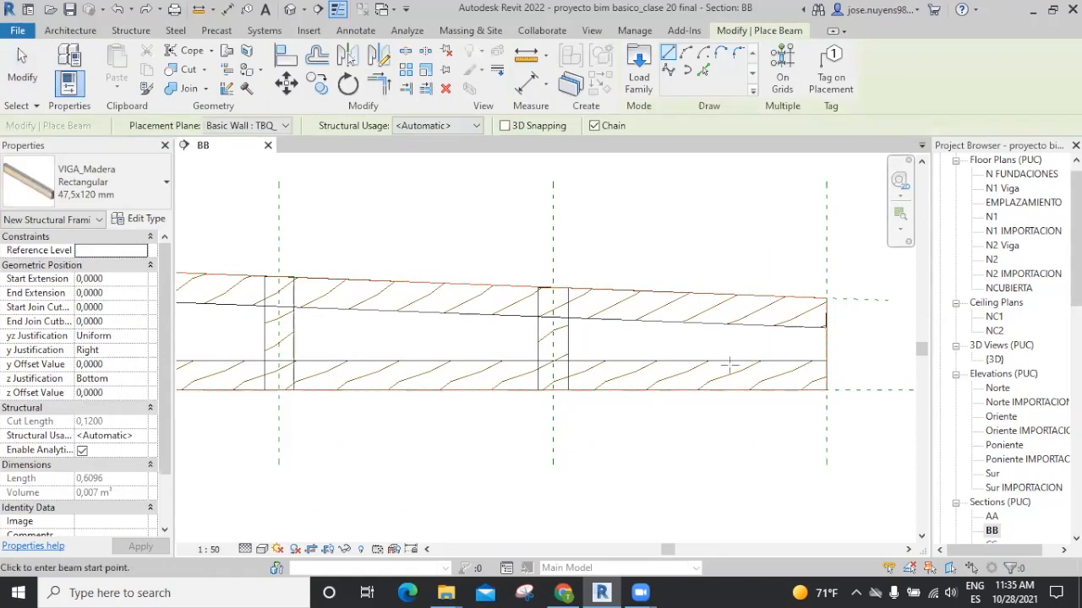
pyautogui.click(692, 376)
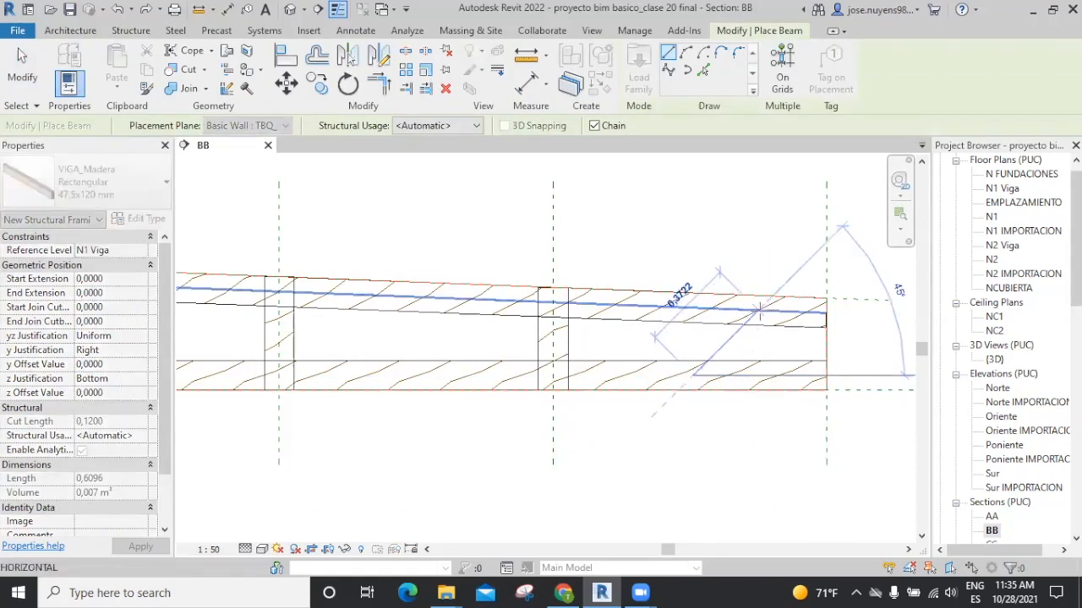
pyautogui.click(759, 312)
pyautogui.press('Escape')
pyautogui.press('Escape')
pyautogui.click(760, 328)
pyautogui.moveTo(758, 310); pyautogui.dragTo(826, 298)
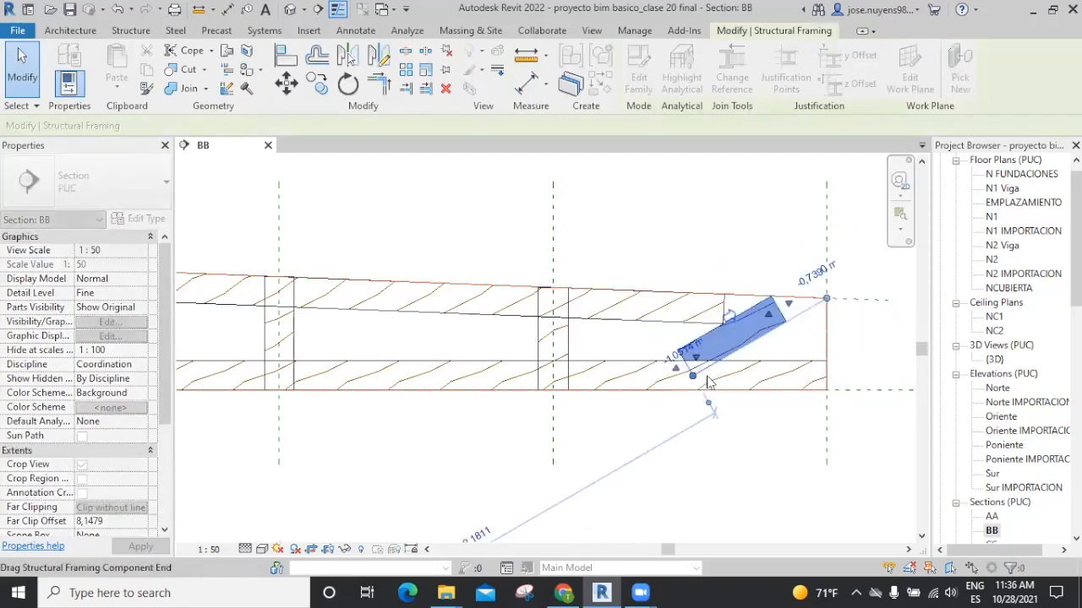
pyautogui.moveTo(693, 376); pyautogui.dragTo(826, 389)
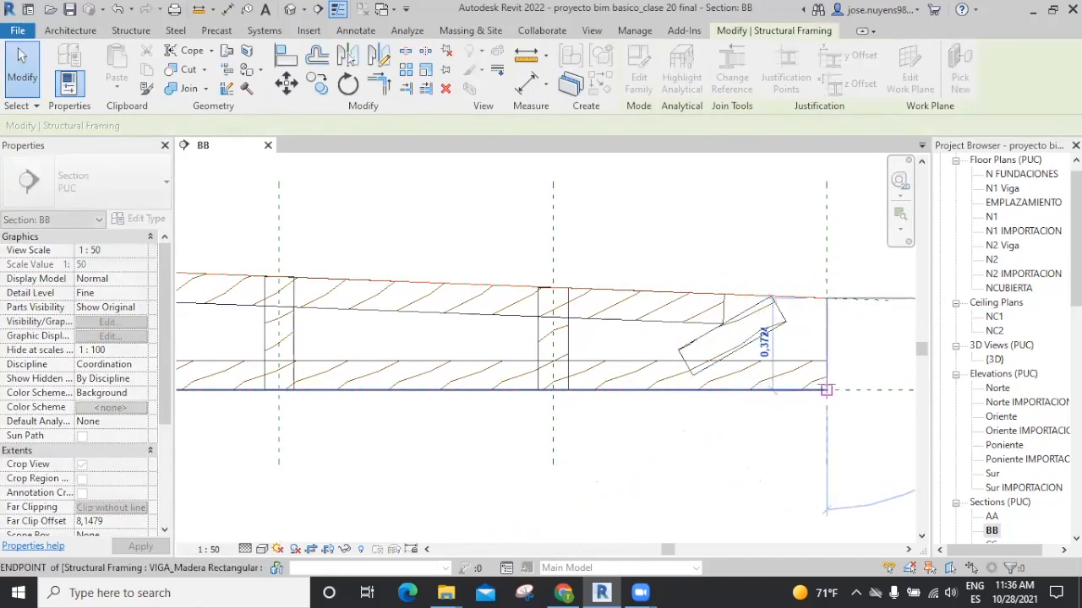
pyautogui.moveTo(867, 361); pyautogui.dragTo(867, 362)
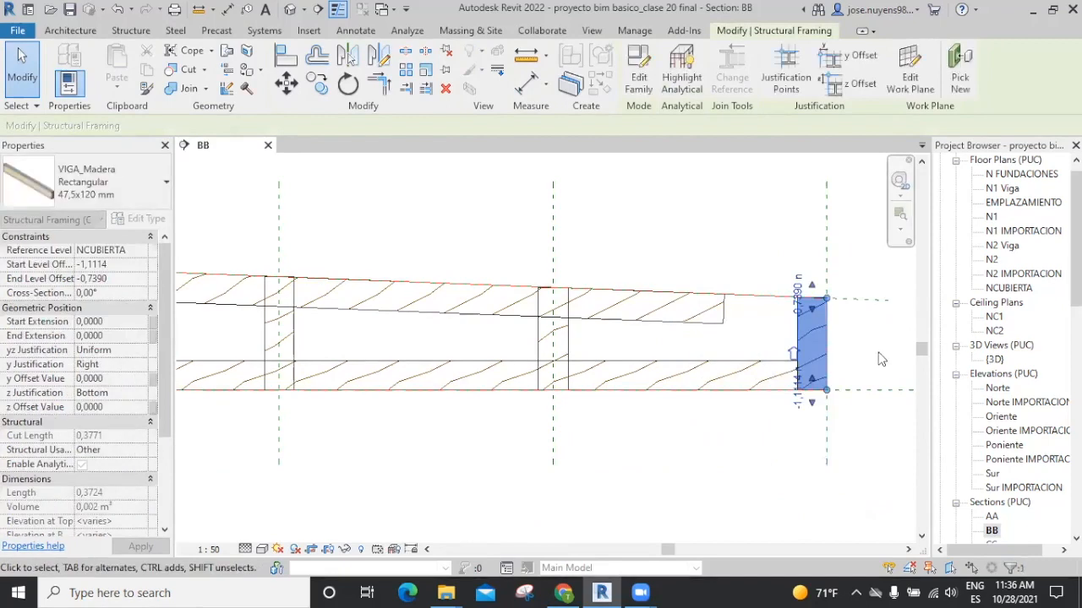
# Disallow the join at both the upper and lower ends of the right end post
pyautogui.rightClick(828, 305)
pyautogui.click(866, 256)
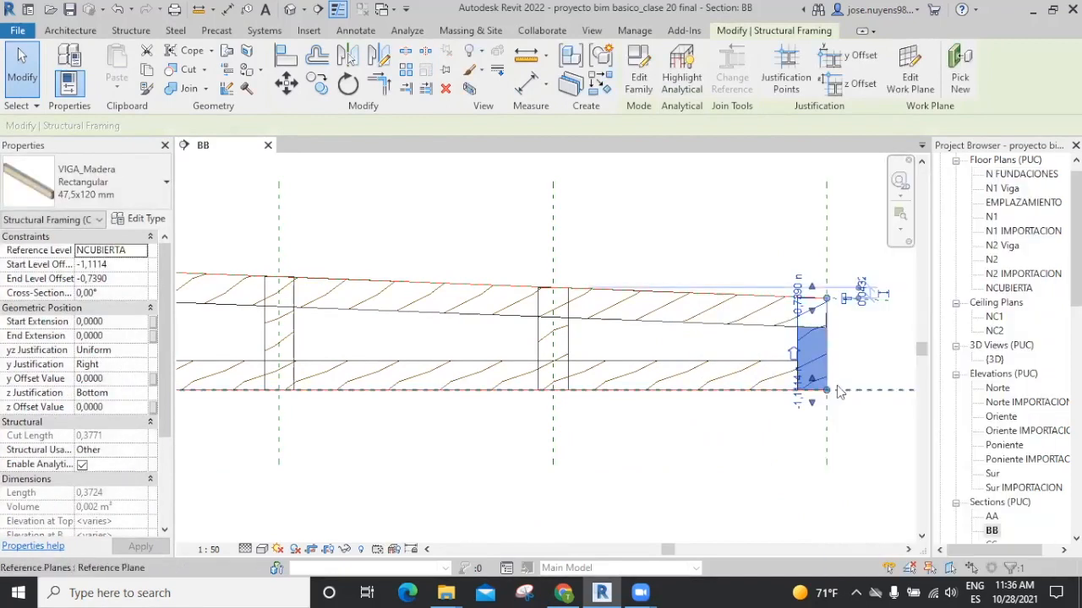
pyautogui.rightClick(826, 391)
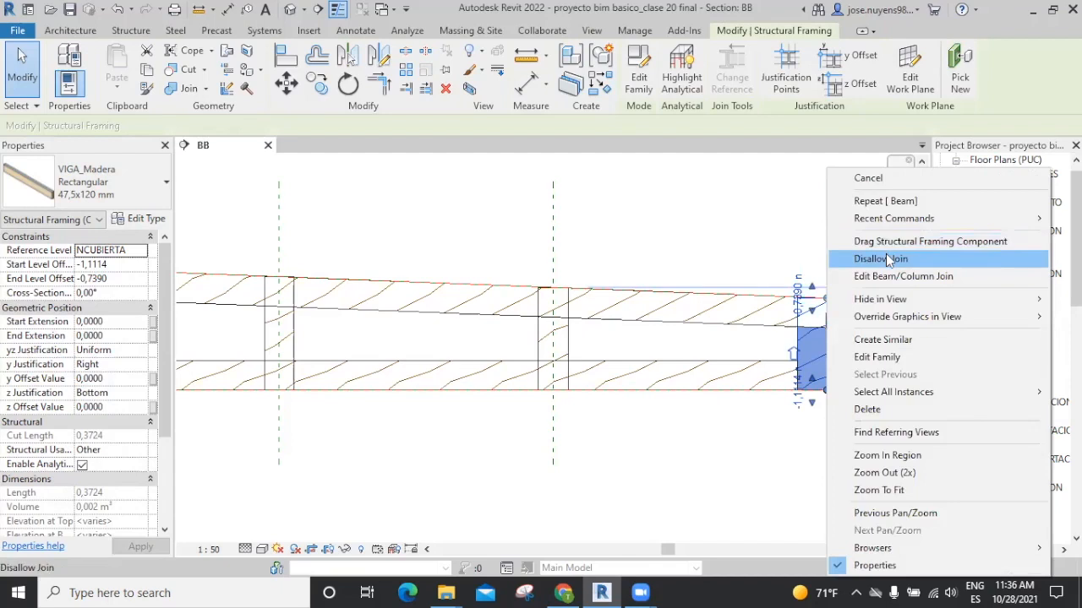
pyautogui.click(880, 258)
pyautogui.click(767, 420)
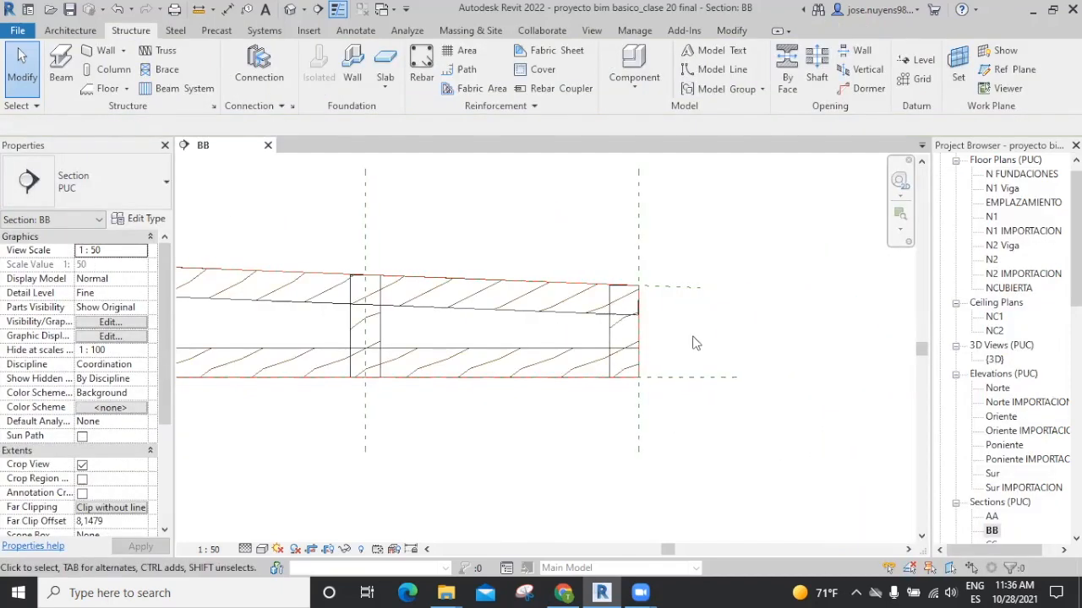
# Extend the right top chord's lower end about 0,18 m past the end reference plane
pyautogui.scroll(3, 706, 337)
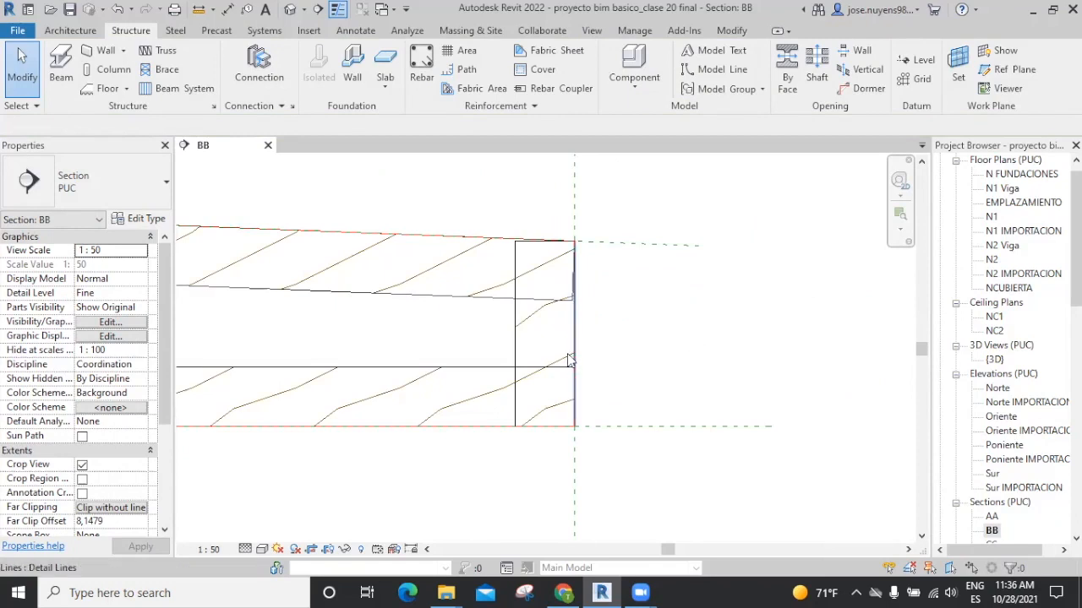
pyautogui.click(484, 304)
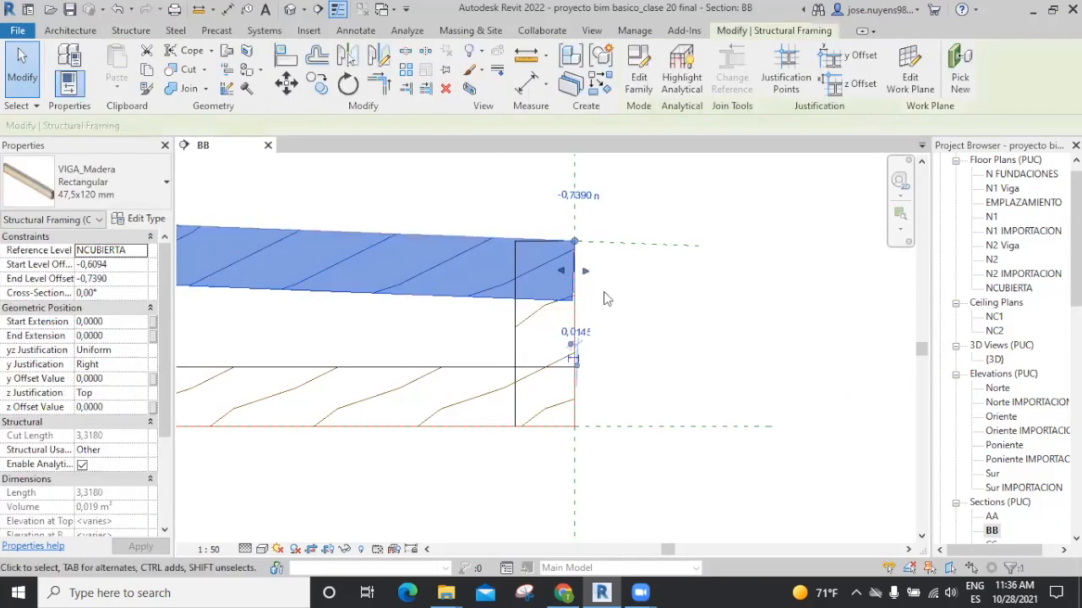
pyautogui.moveTo(627, 267); pyautogui.dragTo(666, 277)
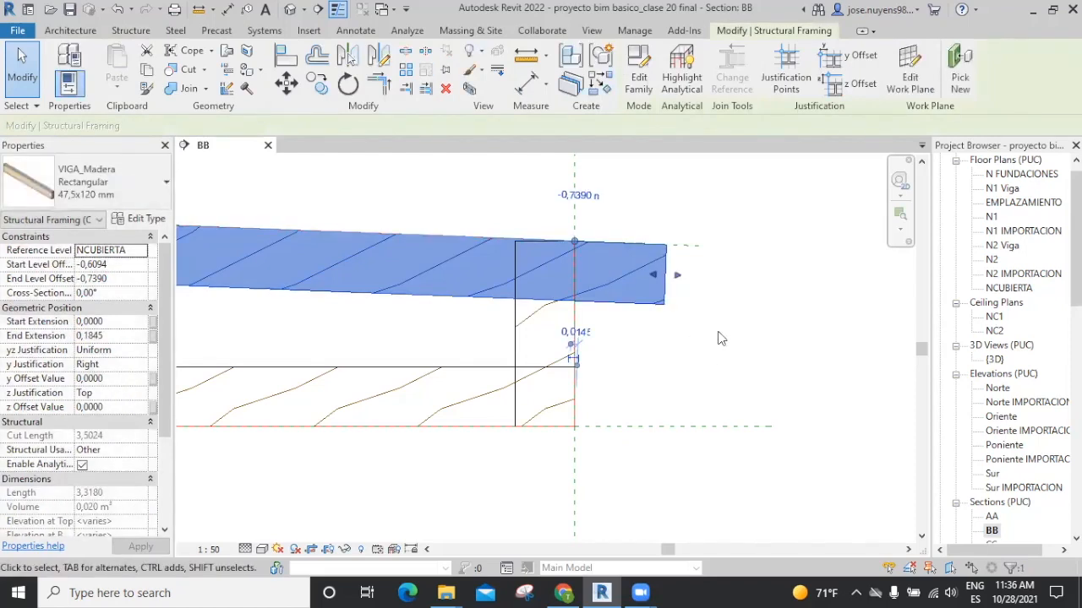
# Cut the right top chord's overhanging lower end with the vertical reference plane at the truss's right end
pyautogui.click(205, 69)
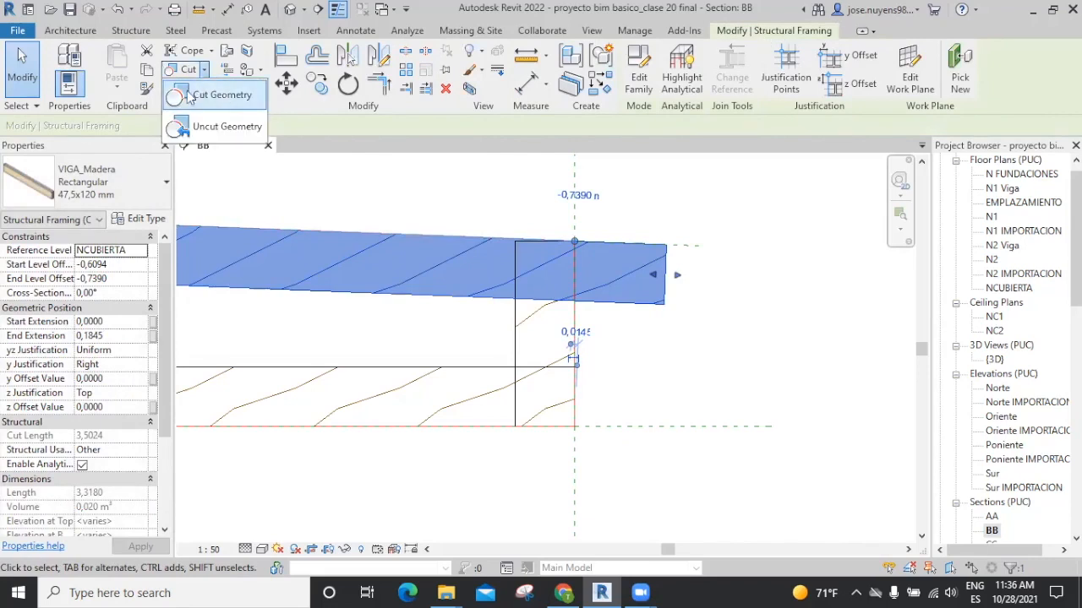
pyautogui.click(216, 95)
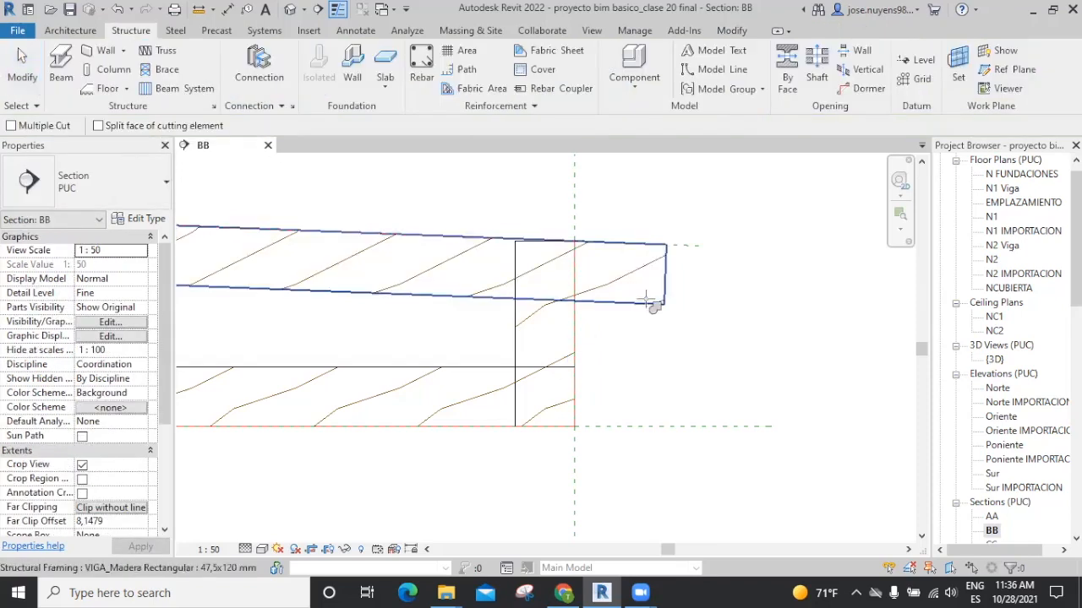
pyautogui.click(645, 292)
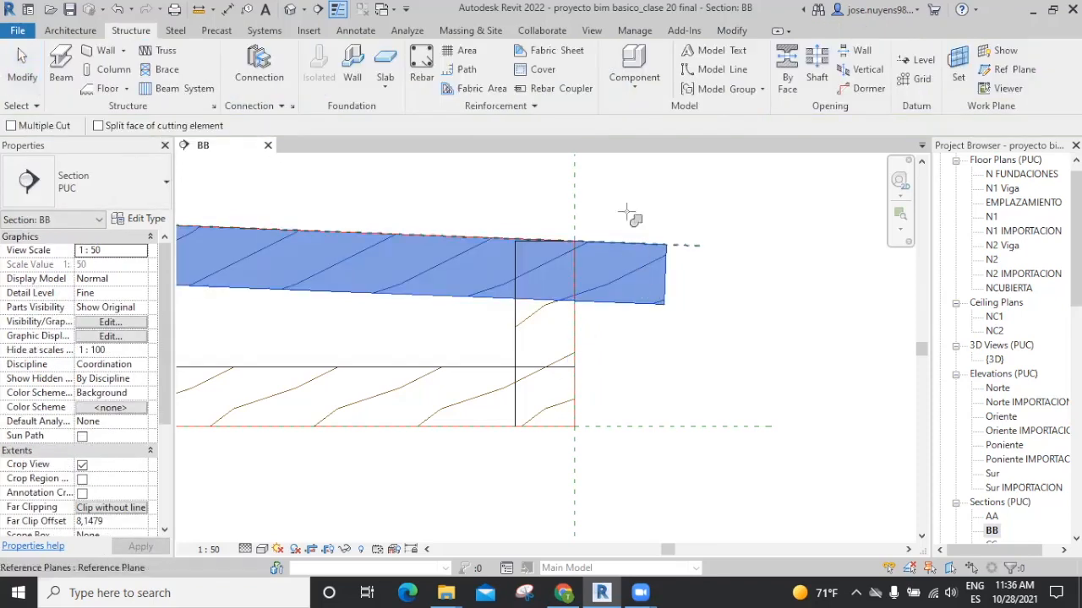
pyautogui.click(575, 195)
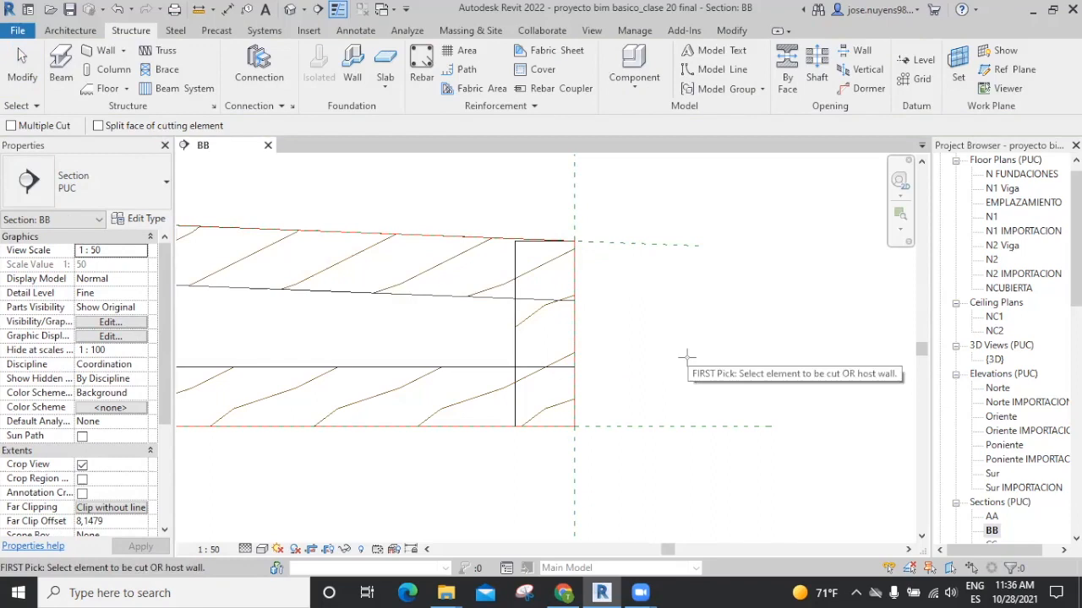
# Extend the left top chord's lower end about 0,18 m past the left end reference plane
pyautogui.scroll(-4, 687, 357)
pyautogui.moveTo(211, 404); pyautogui.dragTo(884, 438, button='middle')
pyautogui.scroll(3, 502, 396)
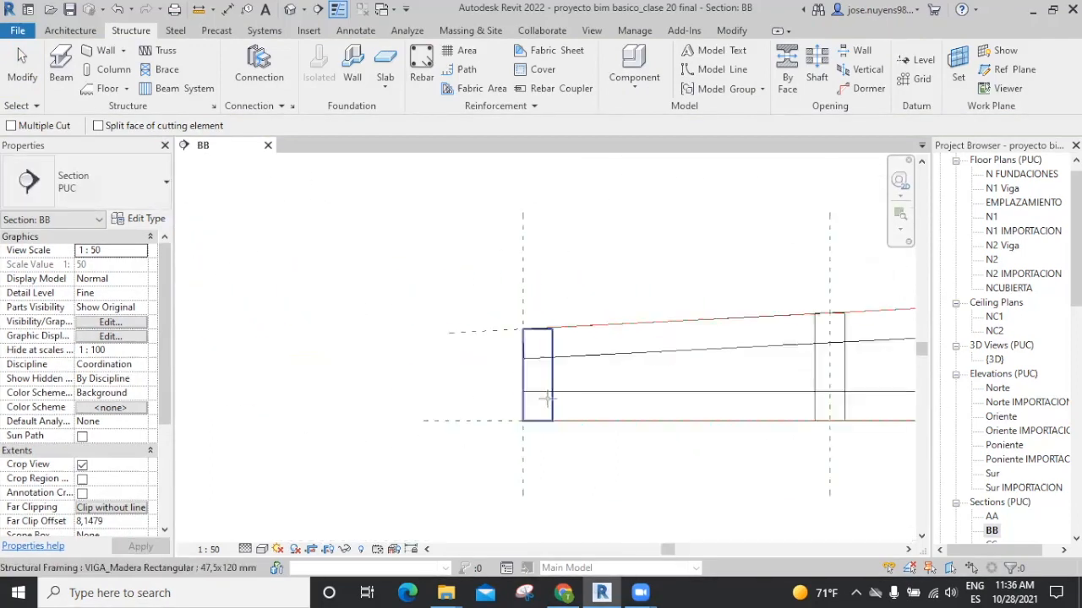
pyautogui.click(511, 327)
pyautogui.moveTo(507, 326); pyautogui.dragTo(456, 329)
# Cut the left top chord's overhanging end with the vertical reference plane at the truss's left end
pyautogui.click(203, 73)
pyautogui.click(230, 140)
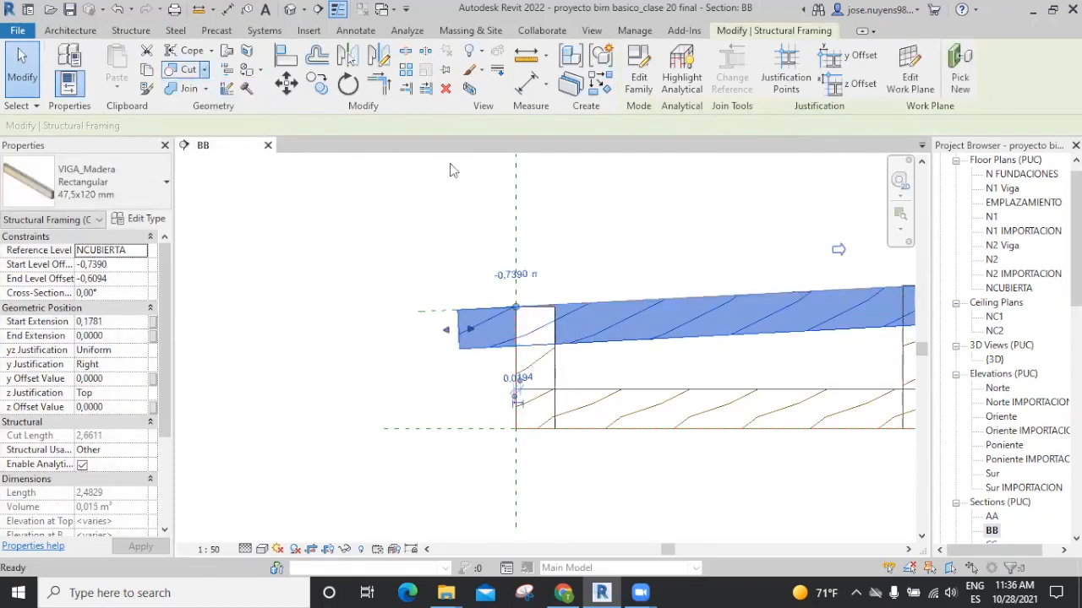
pyautogui.click(489, 322)
pyautogui.click(513, 278)
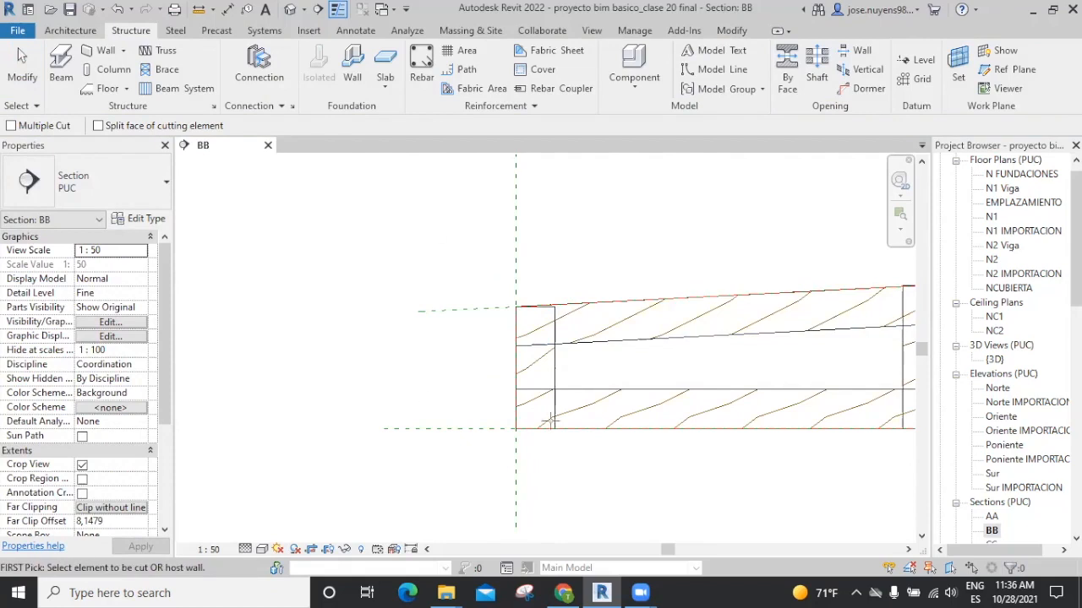
pyautogui.press('Escape')
pyautogui.press('Escape')
pyautogui.scroll(-3, 719, 383)
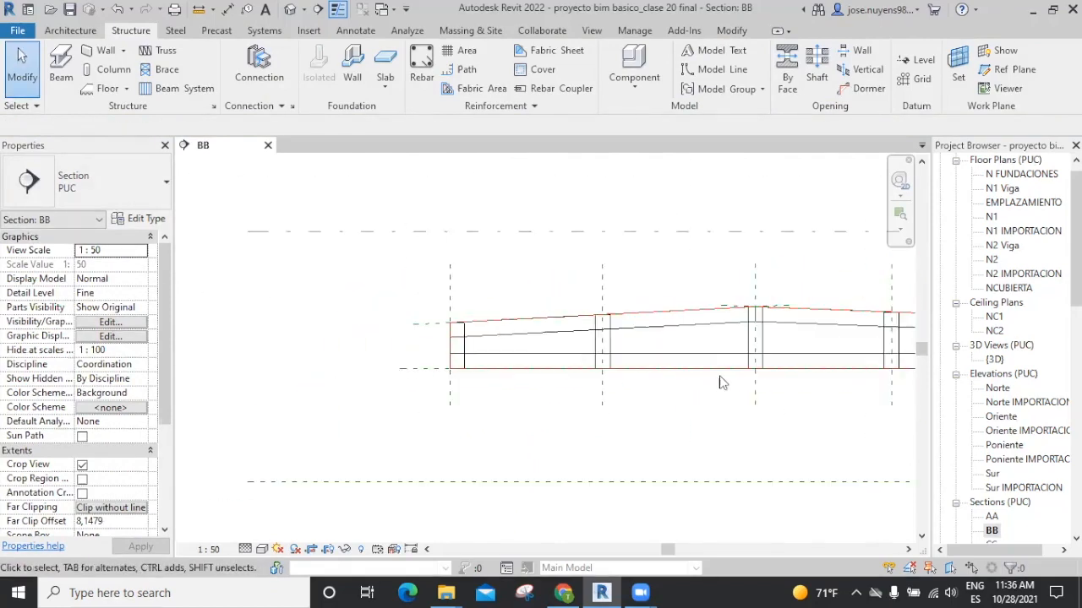
# Apply coping to the left end post so it is trimmed against the top and bottom chords
pyautogui.moveTo(719, 383); pyautogui.dragTo(523, 402, button='middle')
pyautogui.scroll(-2, 511, 395)
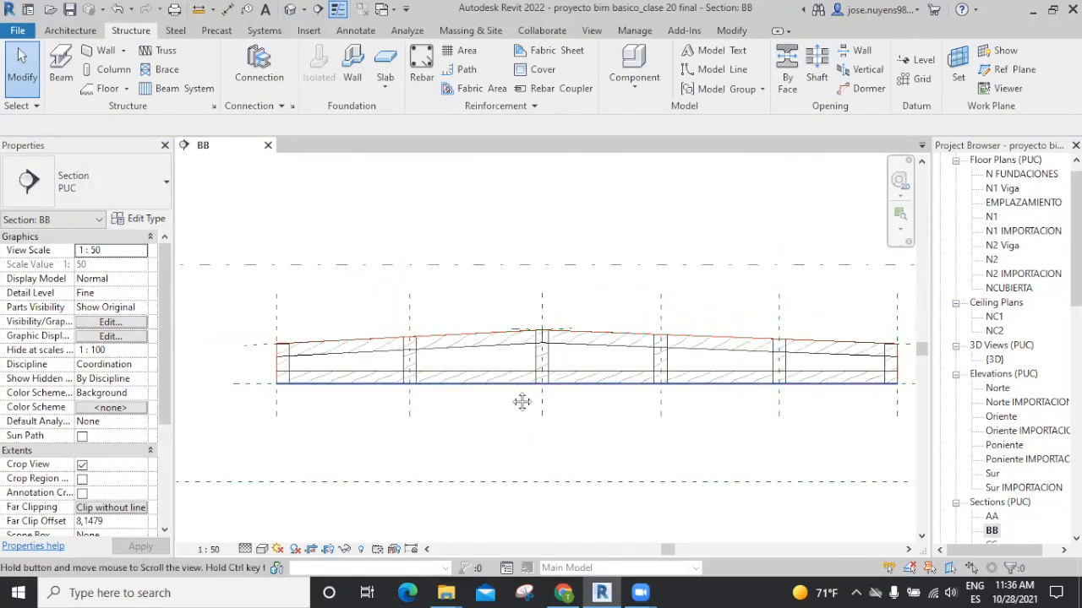
pyautogui.click(731, 31)
pyautogui.click(210, 51)
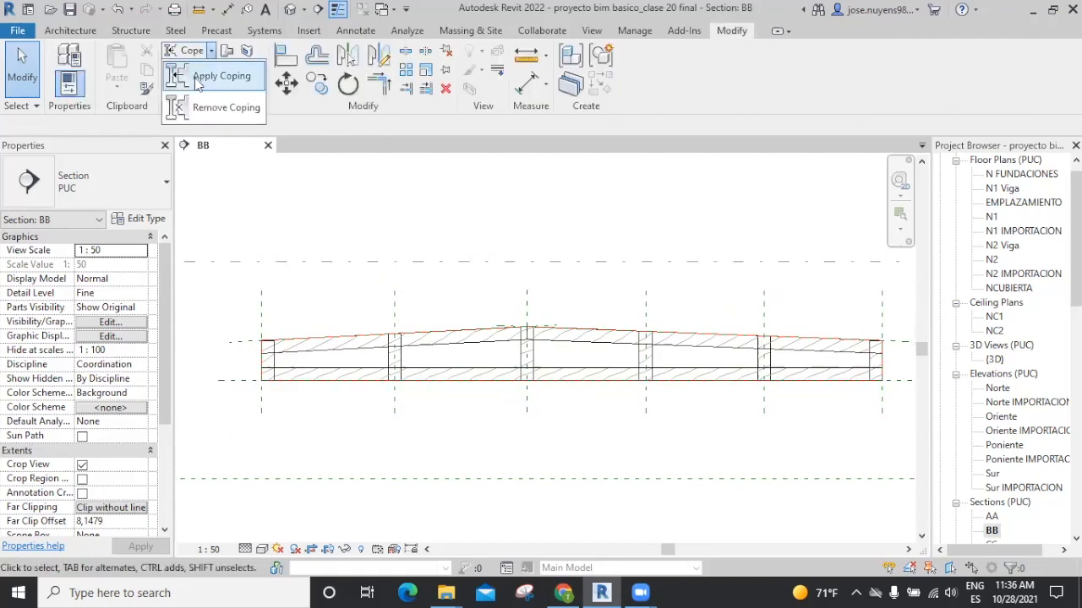
pyautogui.click(219, 78)
pyautogui.scroll(2, 264, 383)
pyautogui.click(275, 397)
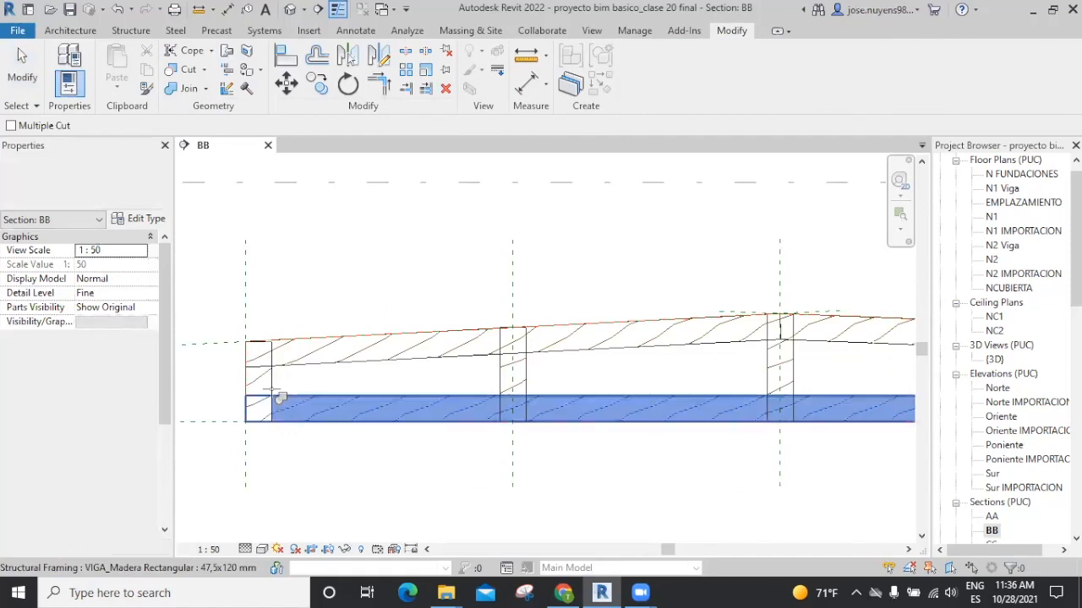
pyautogui.click(271, 390)
pyautogui.press('Escape')
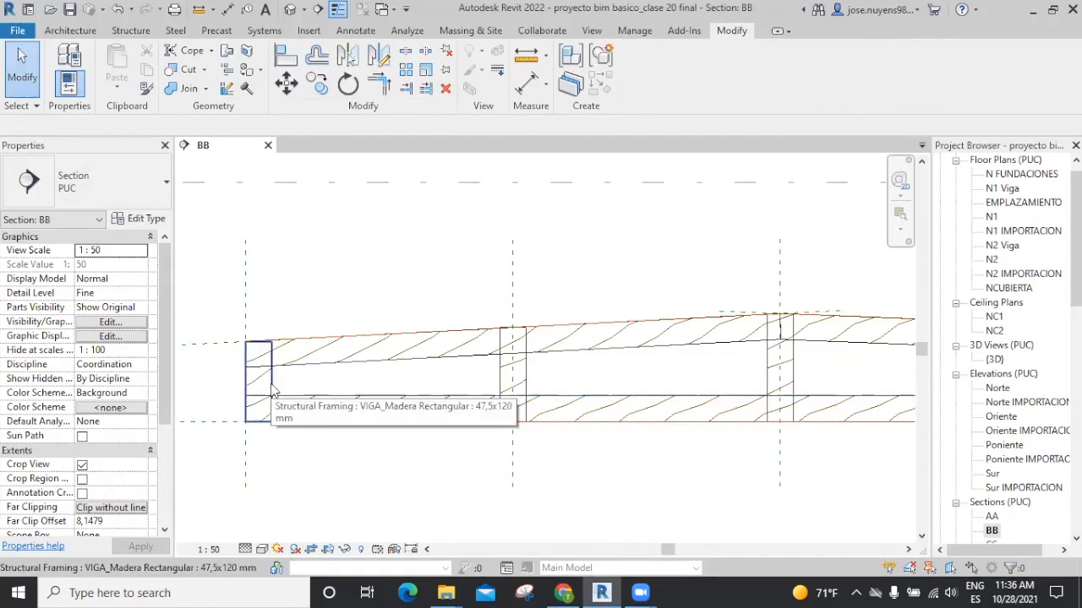
pyautogui.press('Return')
pyautogui.click(272, 385)
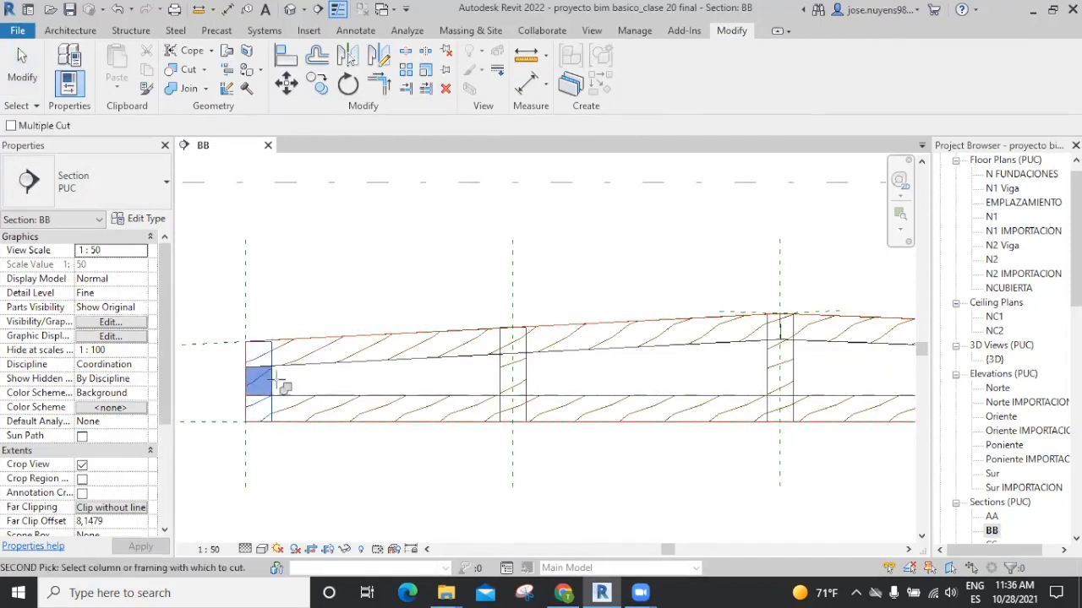
pyautogui.click(331, 412)
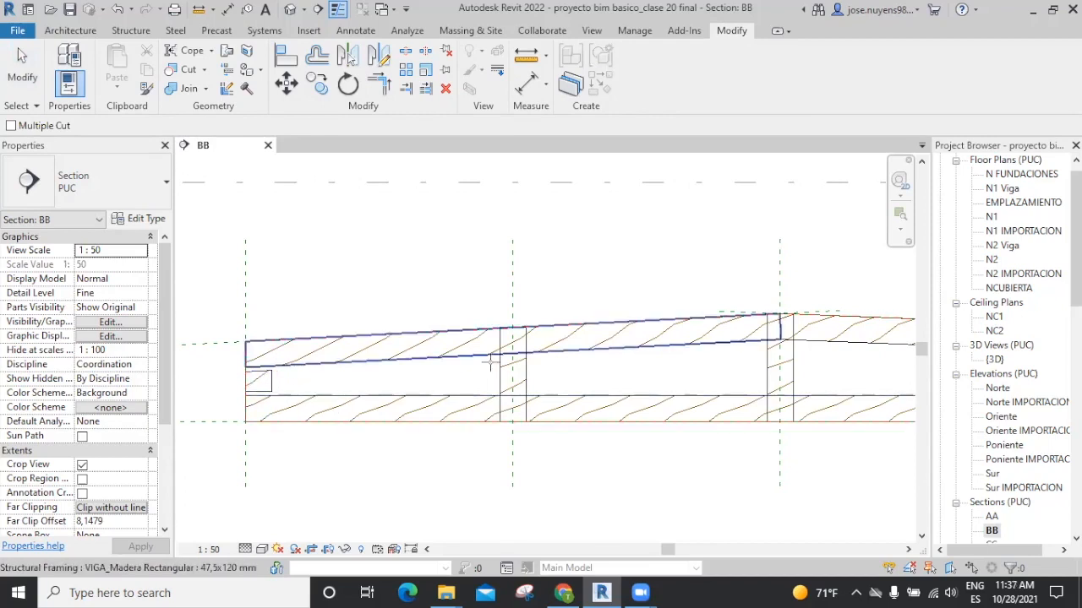
# Cope the second post from the left and the ridge post against the left top chord and the bottom chord
pyautogui.click(501, 372)
pyautogui.click(484, 351)
pyautogui.click(526, 385)
pyautogui.click(554, 401)
pyautogui.click(779, 372)
pyautogui.click(779, 340)
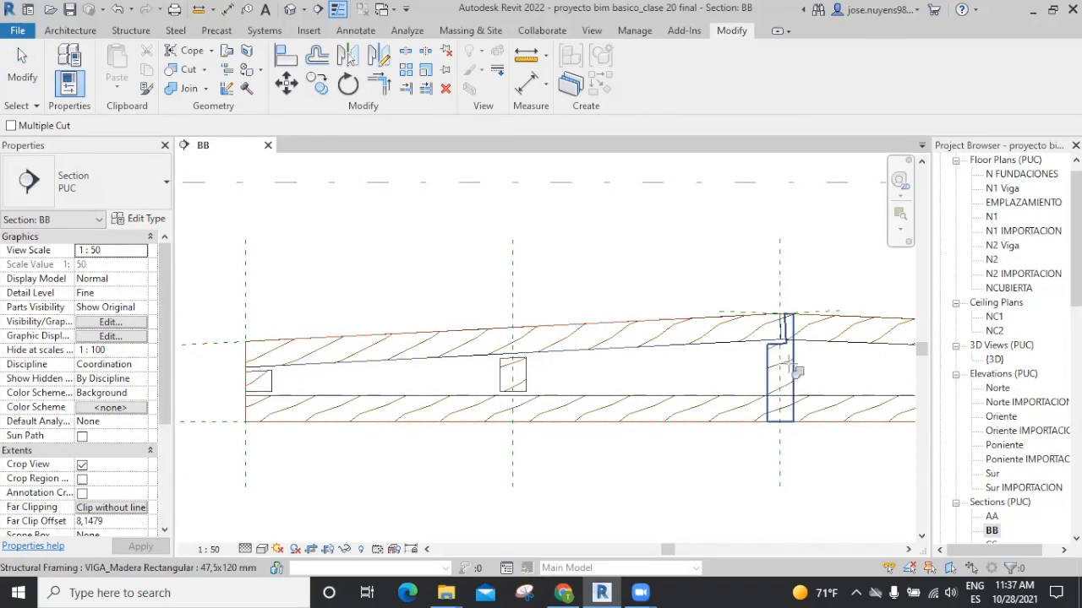
pyautogui.click(790, 376)
pyautogui.click(812, 406)
# Cope the two intermediate posts right of the ridge against the right top chord and the bottom chord
pyautogui.moveTo(900, 394); pyautogui.dragTo(374, 366, button='middle')
pyautogui.click(475, 355)
pyautogui.click(467, 309)
pyautogui.click(716, 335)
pyautogui.click(713, 327)
pyautogui.click(734, 347)
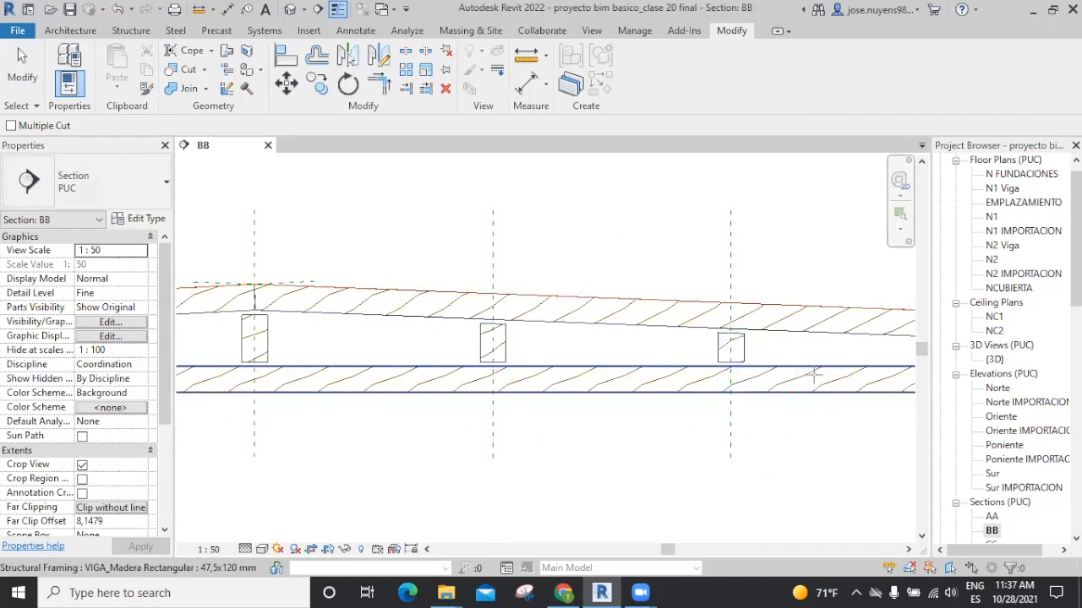
# Cope the right end post against the right top chord and the bottom chord, and finish coping
pyautogui.moveTo(814, 374); pyautogui.dragTo(515, 373, button='middle')
pyautogui.click(656, 352)
pyautogui.click(640, 335)
pyautogui.click(649, 350)
pyautogui.click(649, 388)
pyautogui.press('Escape')
pyautogui.press('Escape')
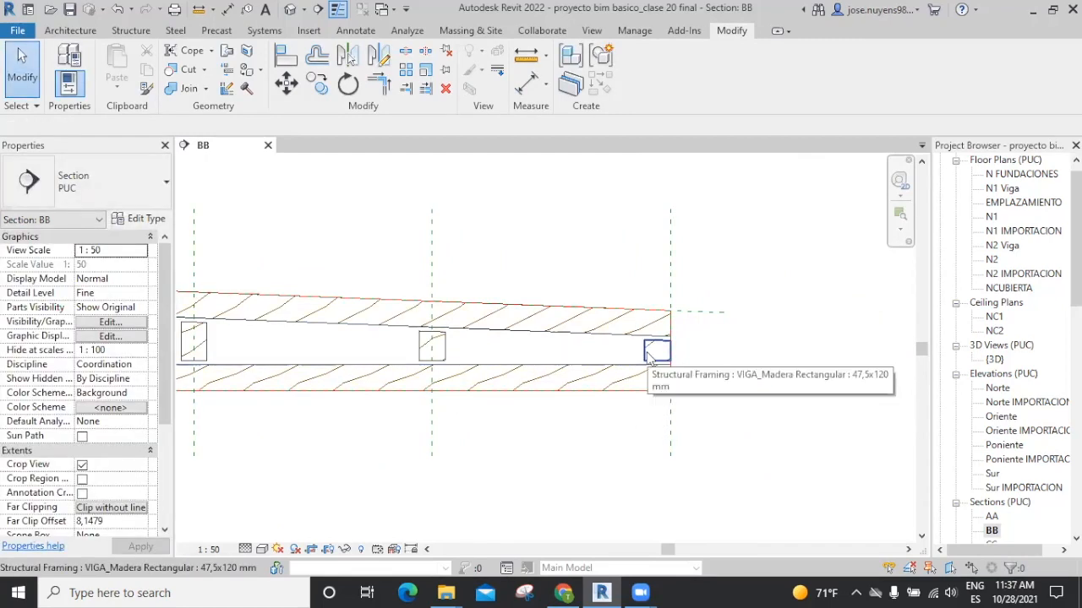
# Set the coping distance of all six vertical posts to 0
pyautogui.click(479, 362)
pyautogui.keyDown('ctrl'); pyautogui.click(444, 340); pyautogui.keyUp('ctrl')
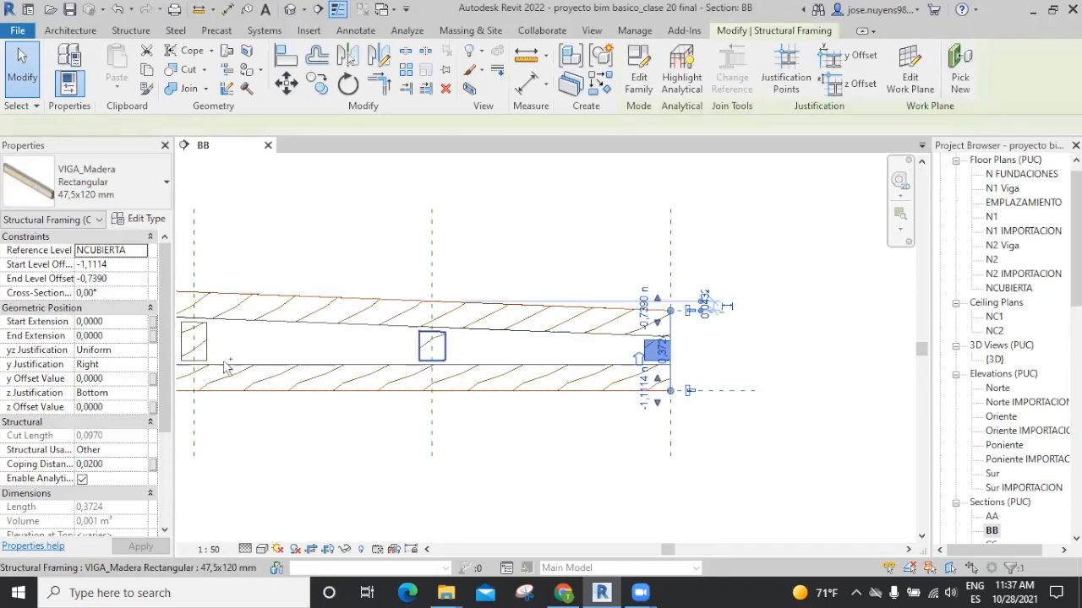
pyautogui.keyDown('ctrl'); pyautogui.click(209, 336); pyautogui.keyUp('ctrl')
pyautogui.moveTo(393, 391)
pyautogui.mouseDown(button='middle')
pyautogui.moveTo(507, 400)
pyautogui.moveTo(524, 293)
pyautogui.mouseUp(button='middle')
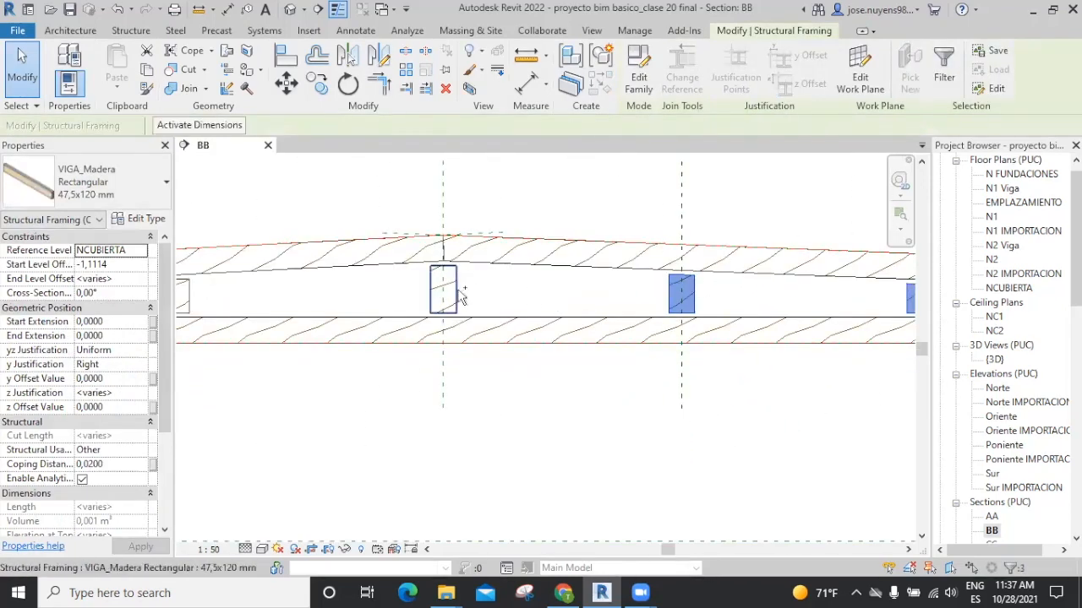
pyautogui.keyDown('ctrl'); pyautogui.click(185, 296); pyautogui.keyUp('ctrl')
pyautogui.moveTo(320, 360); pyautogui.dragTo(721, 332, button='middle')
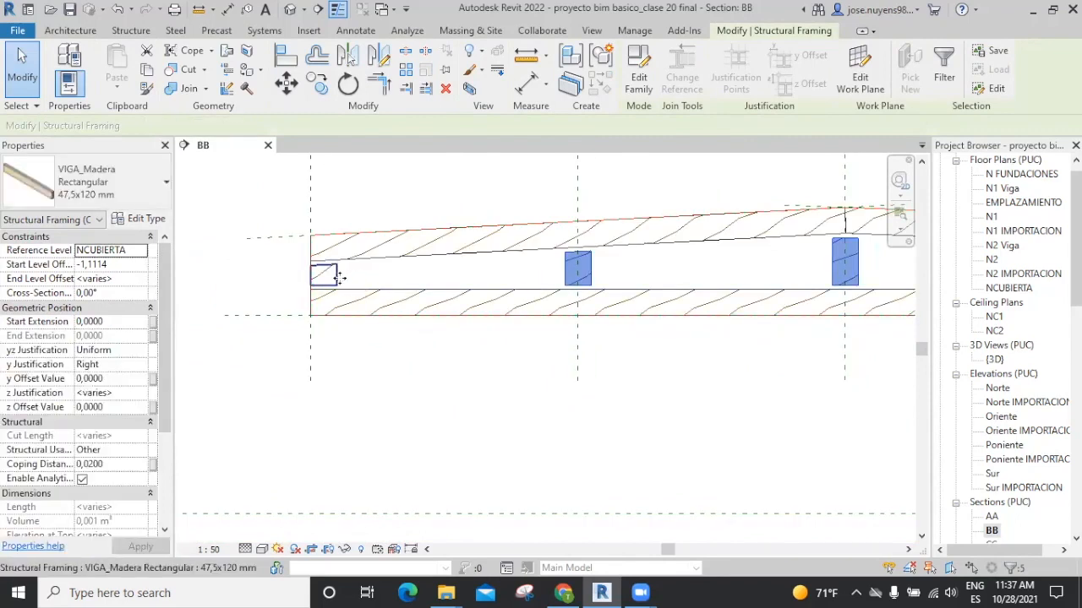
pyautogui.scroll(-4, 555, 369)
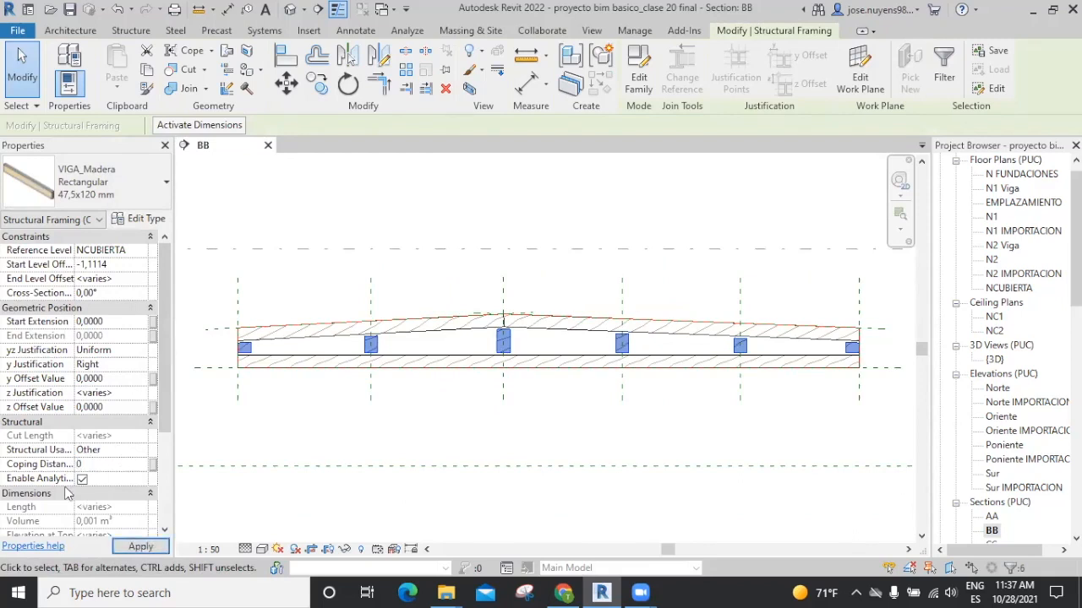
pyautogui.click(140, 547)
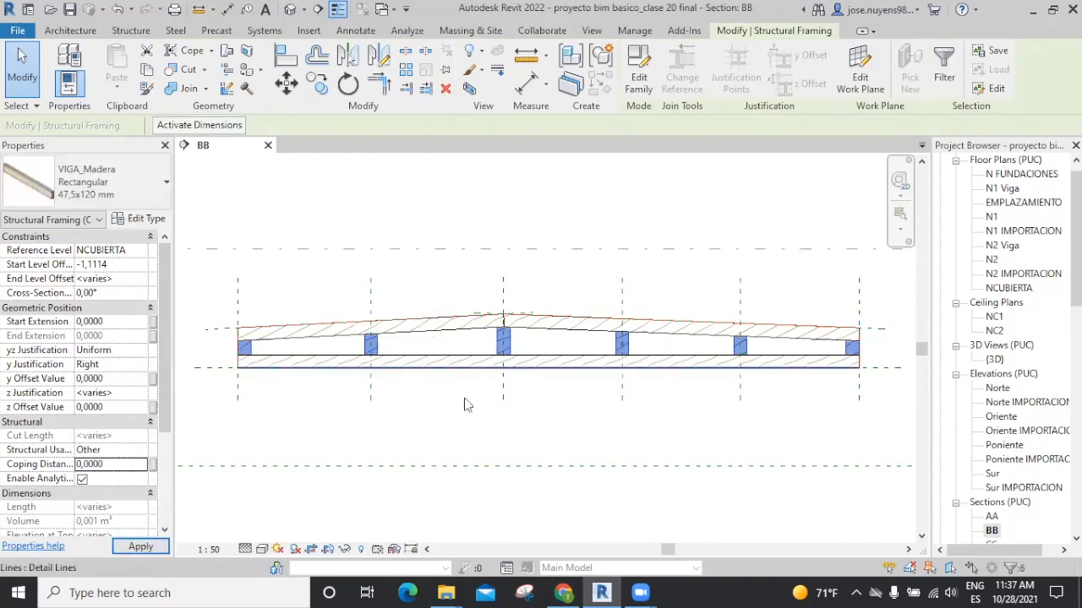
pyautogui.click(401, 443)
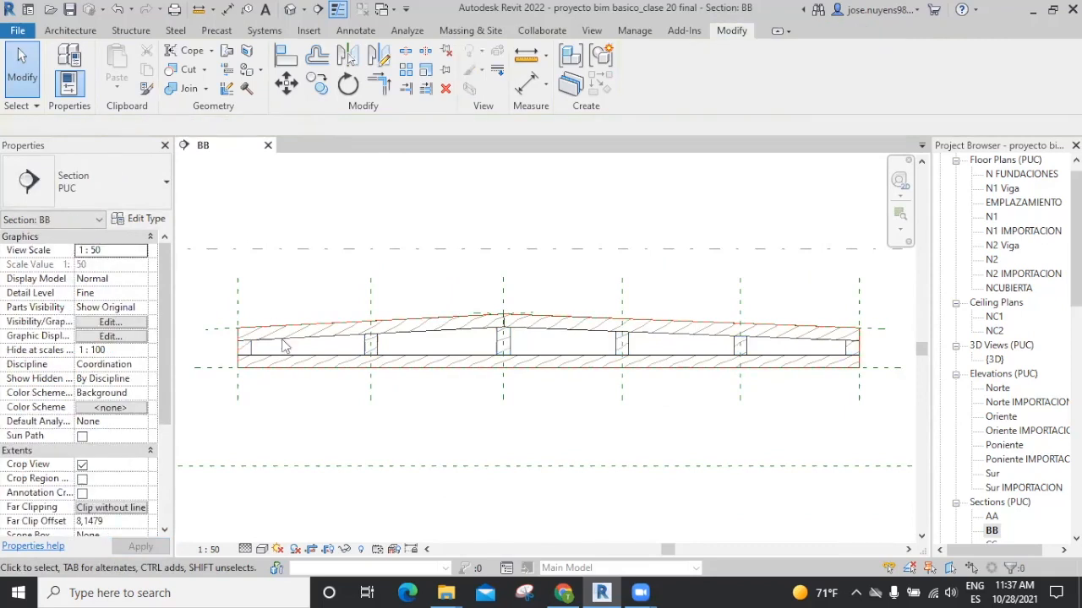
# Draw chained 47,5x120 mm diagonal beams with Center z justification, zigzagging between the bottom and top chords across all five bays
pyautogui.click(131, 31)
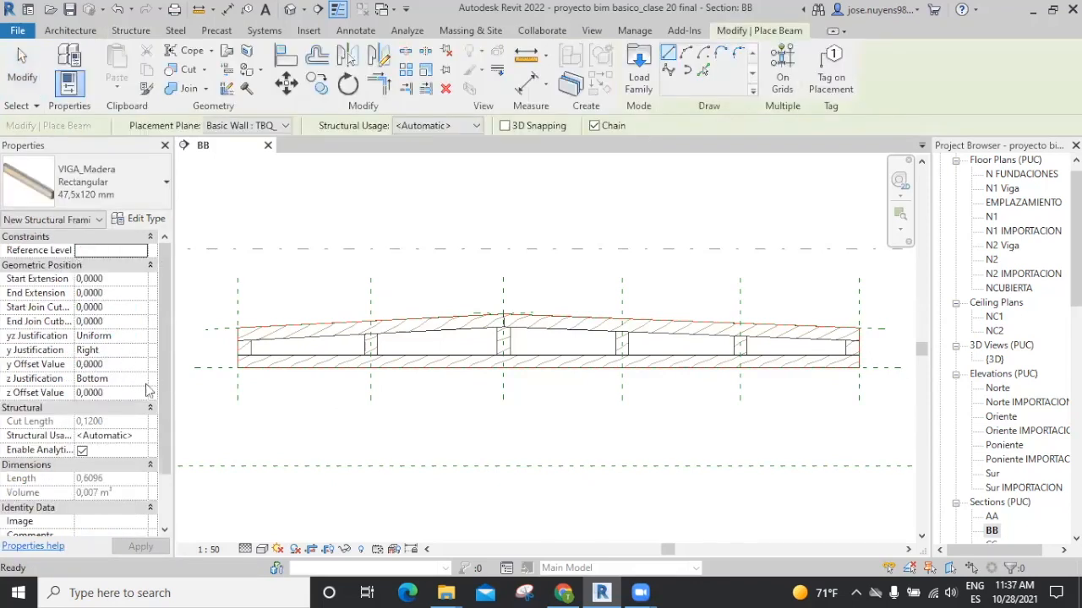
pyautogui.click(140, 379)
pyautogui.click(89, 416)
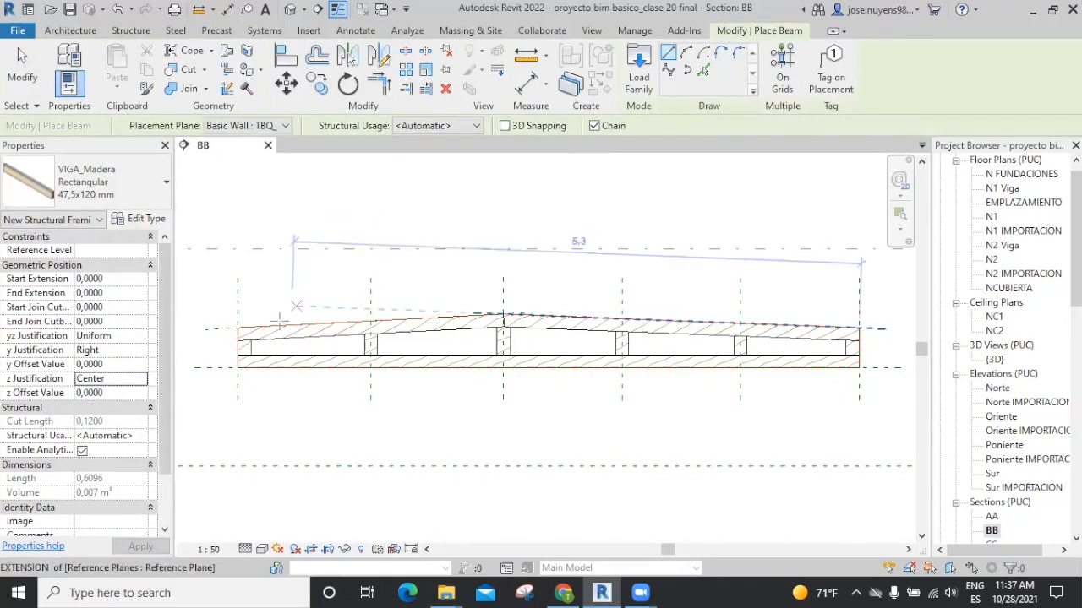
pyautogui.scroll(3, 245, 350)
pyautogui.click(236, 377)
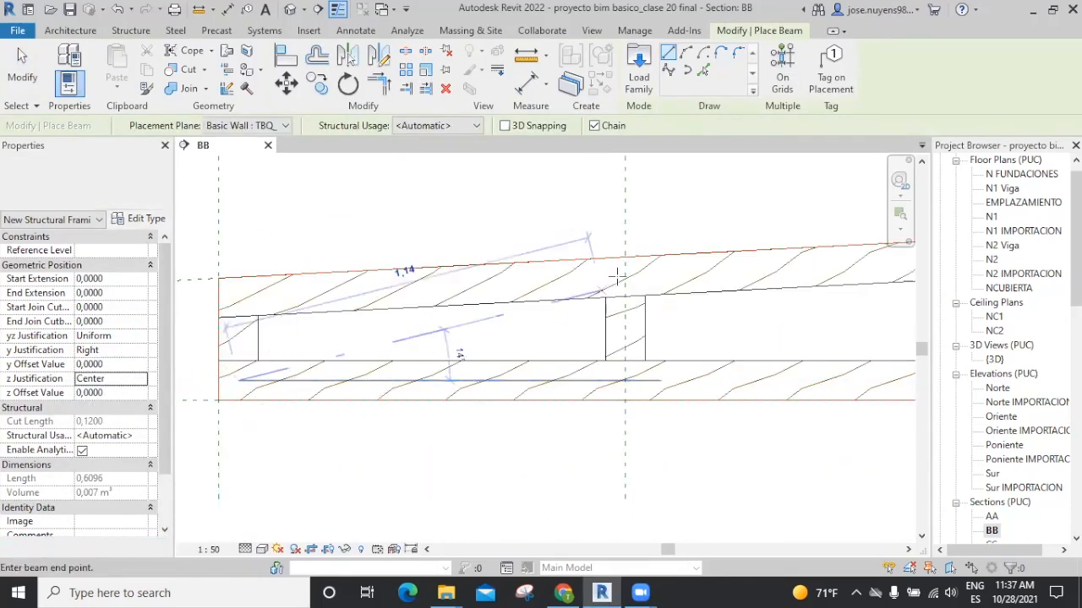
pyautogui.moveTo(634, 269); pyautogui.dragTo(233, 333, button='middle')
pyautogui.moveTo(659, 262); pyautogui.dragTo(540, 304, button='middle')
pyautogui.scroll(-5, 541, 304)
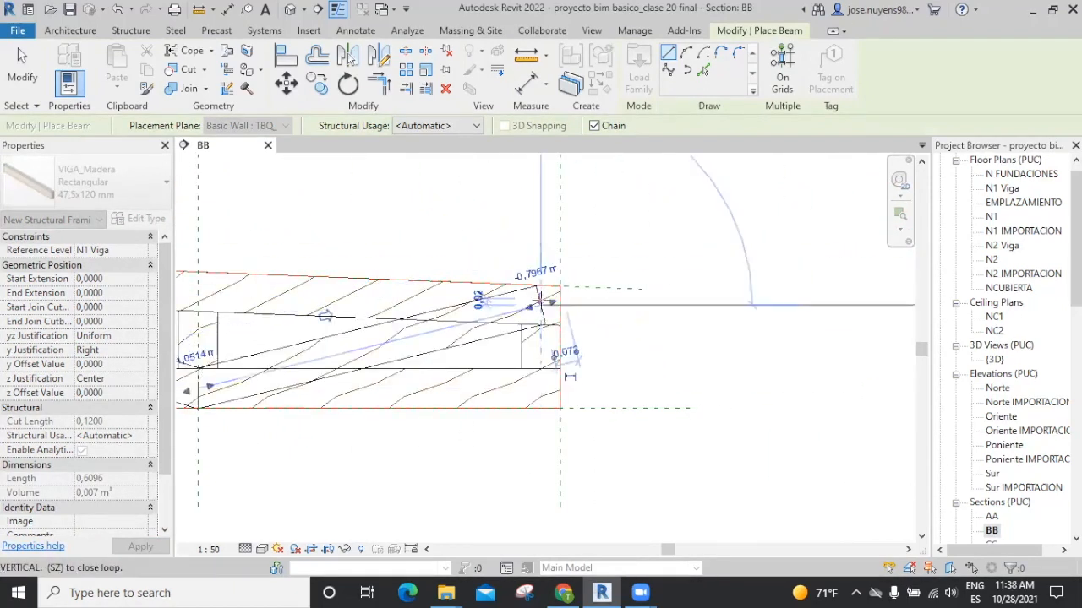
pyautogui.press('Escape')
pyautogui.press('Escape')
pyautogui.moveTo(369, 377); pyautogui.dragTo(760, 412, button='middle')
pyautogui.scroll(2, 760, 411)
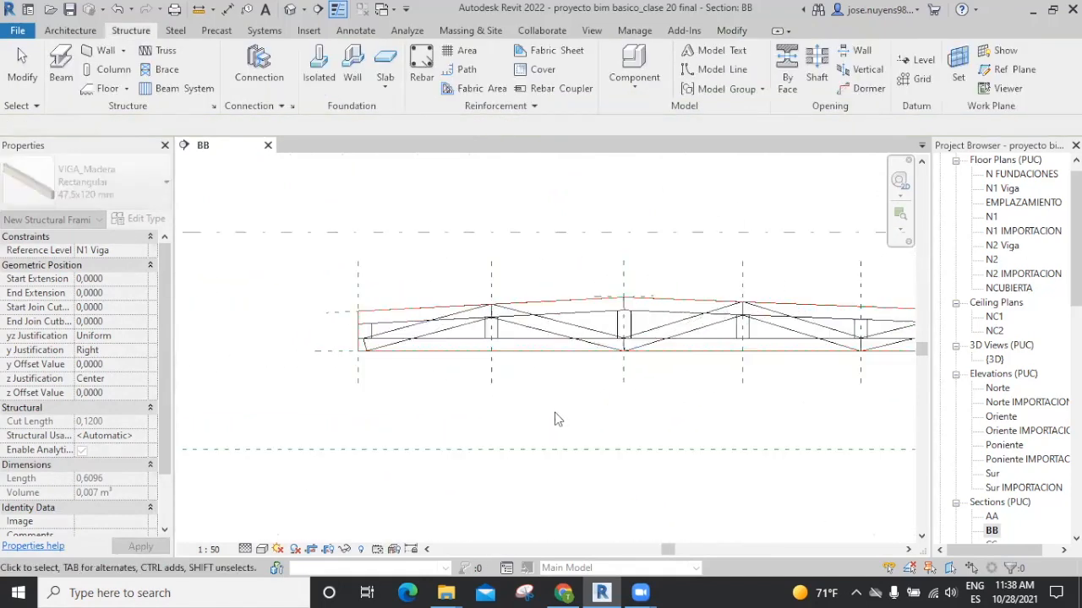
pyautogui.press('Escape')
# Cope the diagonal in the leftmost bay against the top and bottom chords
pyautogui.scroll(1, 415, 398)
pyautogui.moveTo(430, 378); pyautogui.dragTo(461, 365, button='middle')
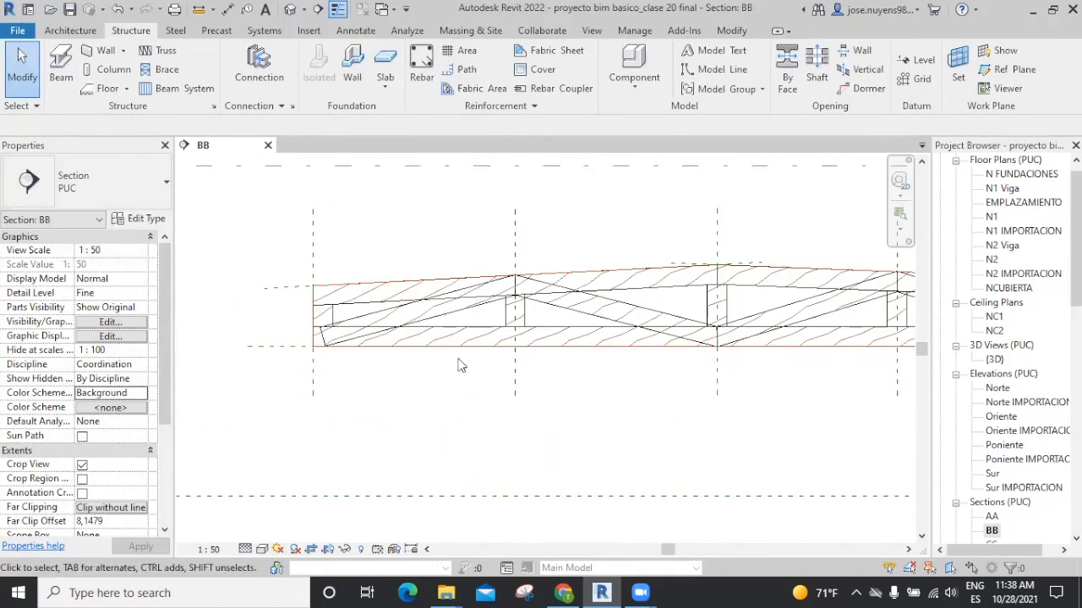
pyautogui.press('c')
pyautogui.press('g')
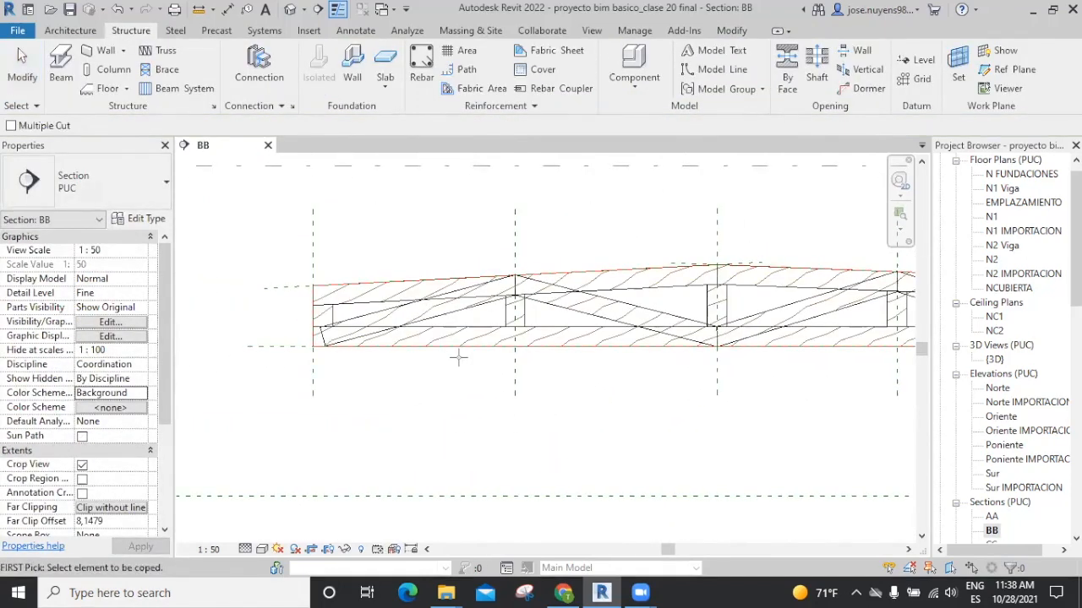
pyautogui.click(457, 311)
pyautogui.click(433, 315)
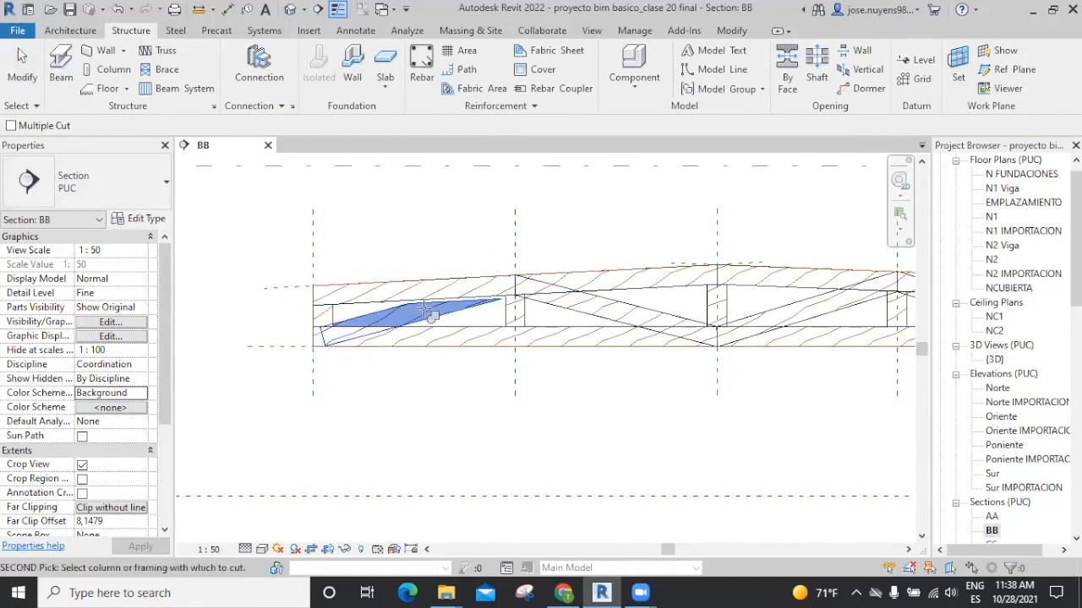
pyautogui.click(435, 327)
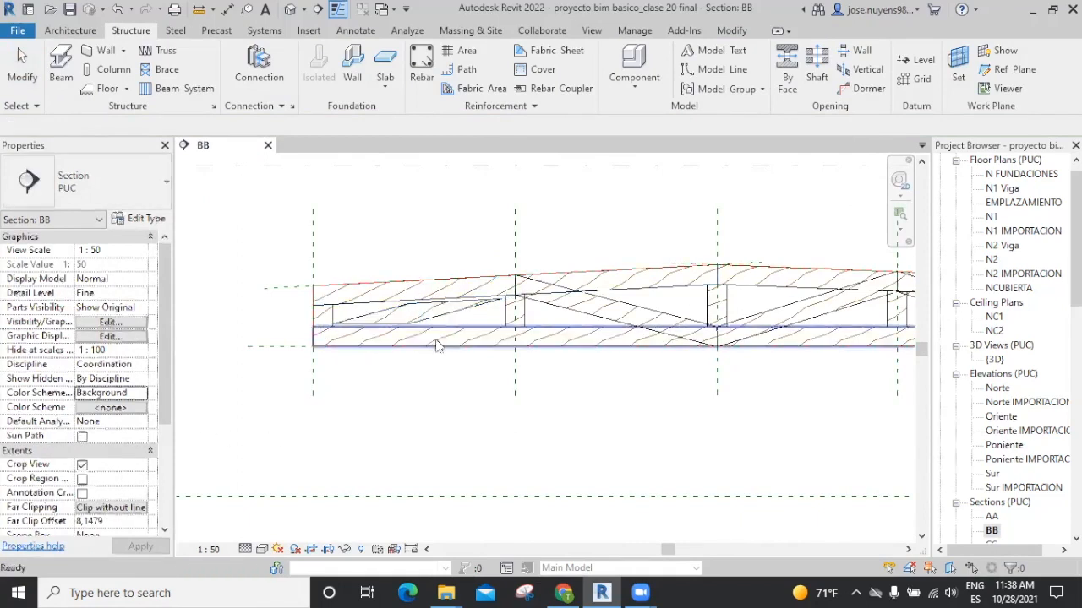
pyautogui.press('Escape')
# Set the leftmost diagonal's coping distance to 0
pyautogui.click(433, 314)
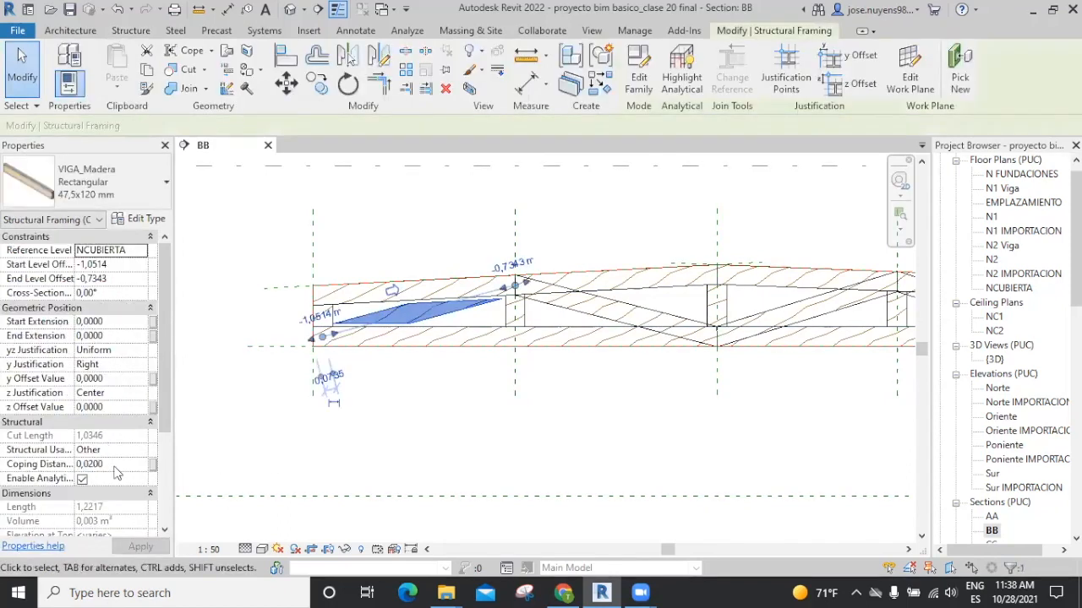
pyautogui.click(115, 464)
pyautogui.write('0')
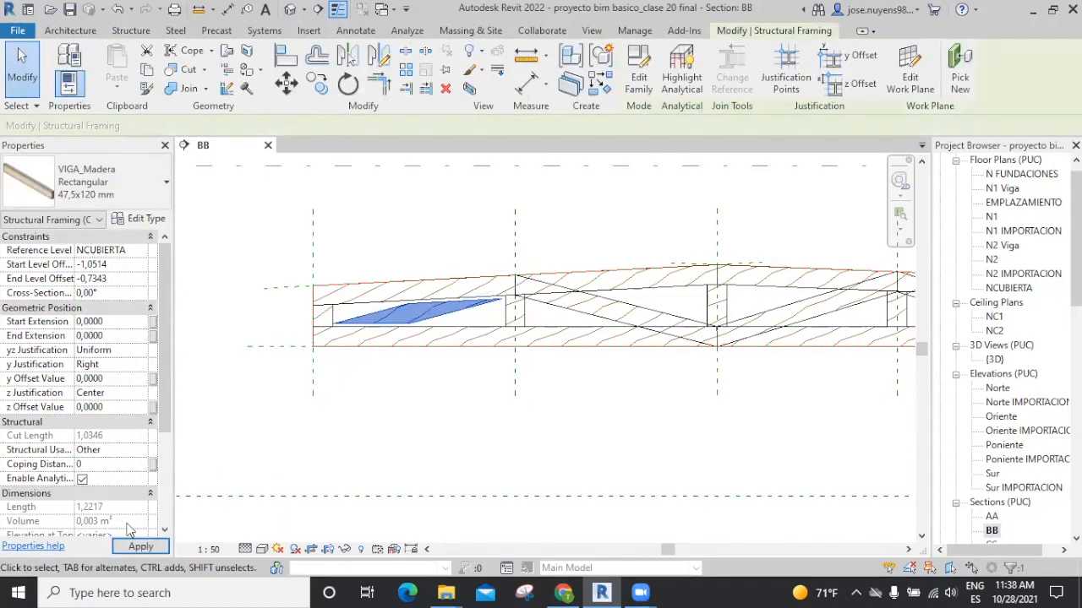
pyautogui.click(140, 546)
pyautogui.scroll(-4, 613, 433)
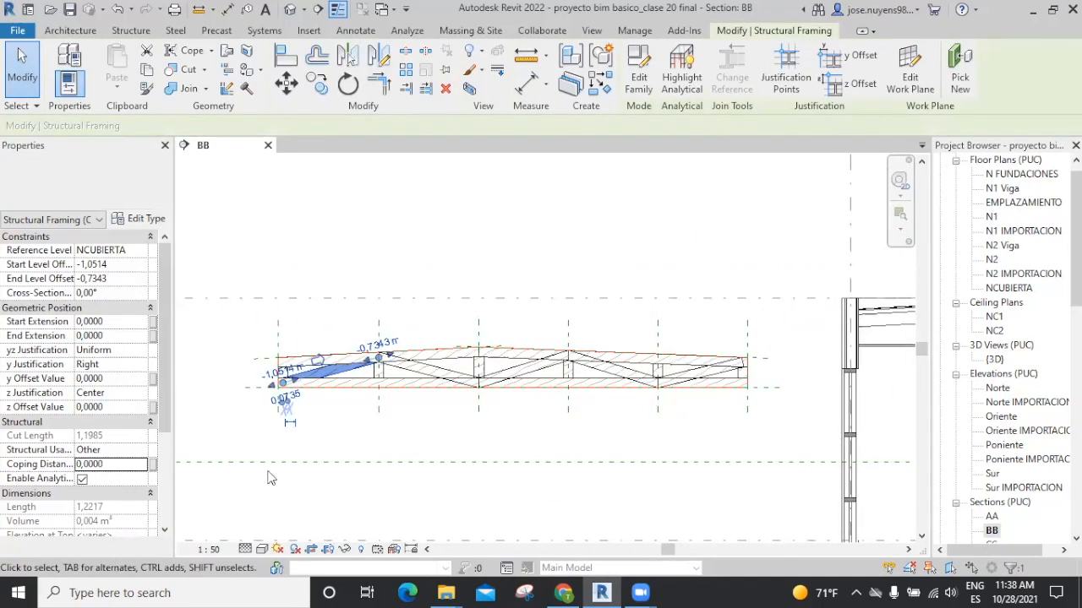
# Group the truss's structural framing and reference planes, excluding the Roja 7 lines, as a model group named Cercha Central
pyautogui.click(554, 430)
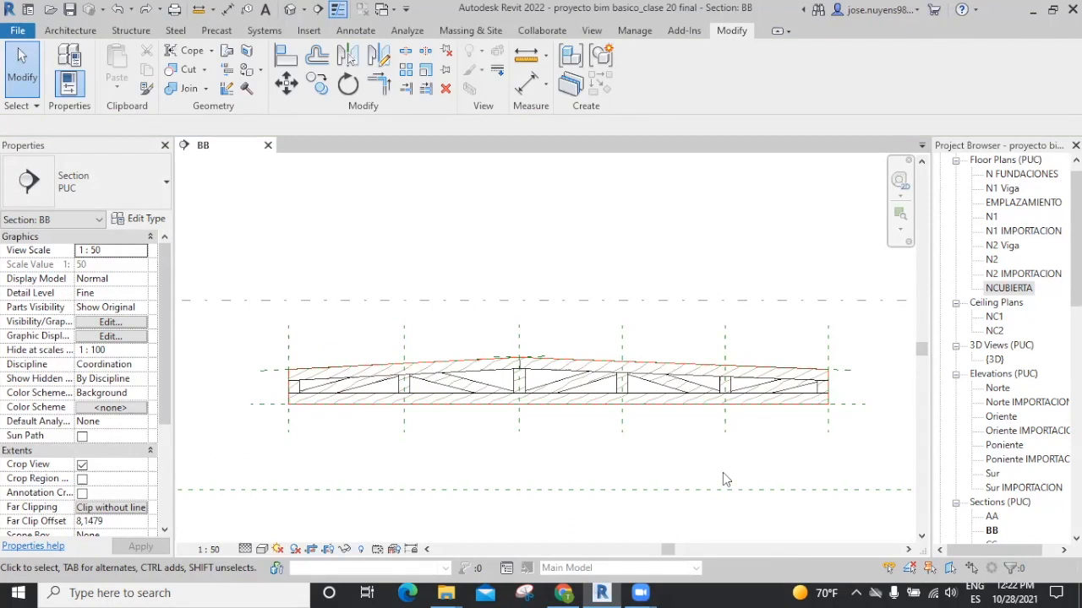
pyautogui.moveTo(212, 240); pyautogui.dragTo(881, 473)
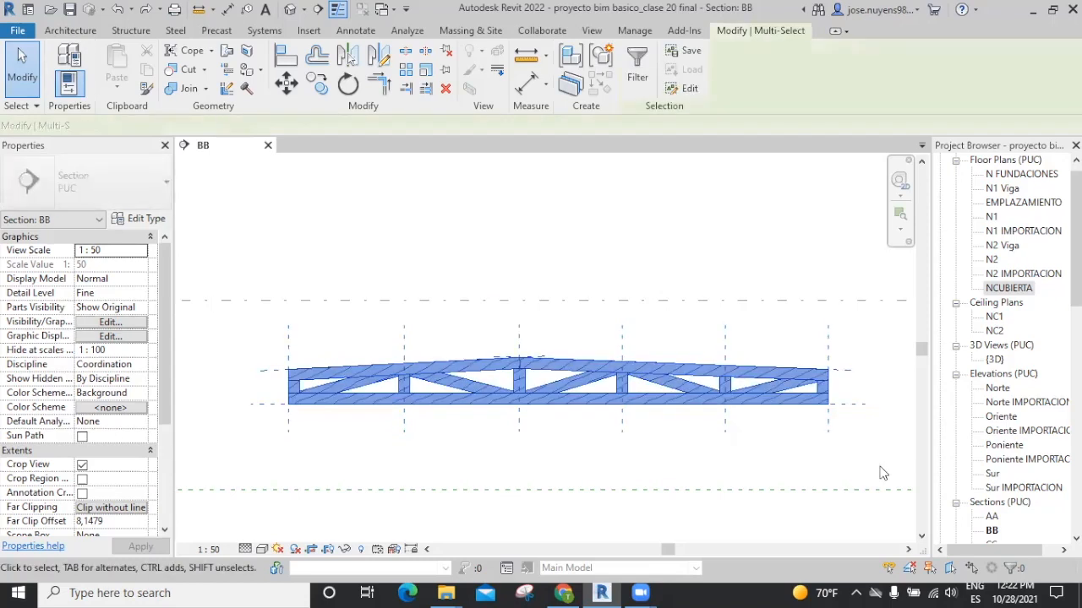
pyautogui.click(637, 65)
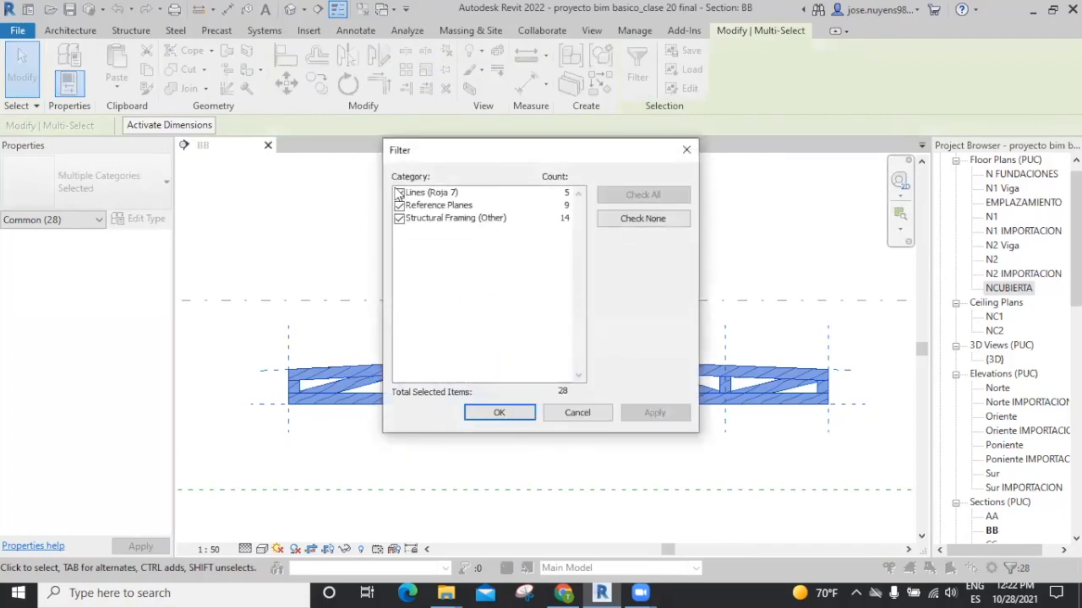
pyautogui.click(399, 193)
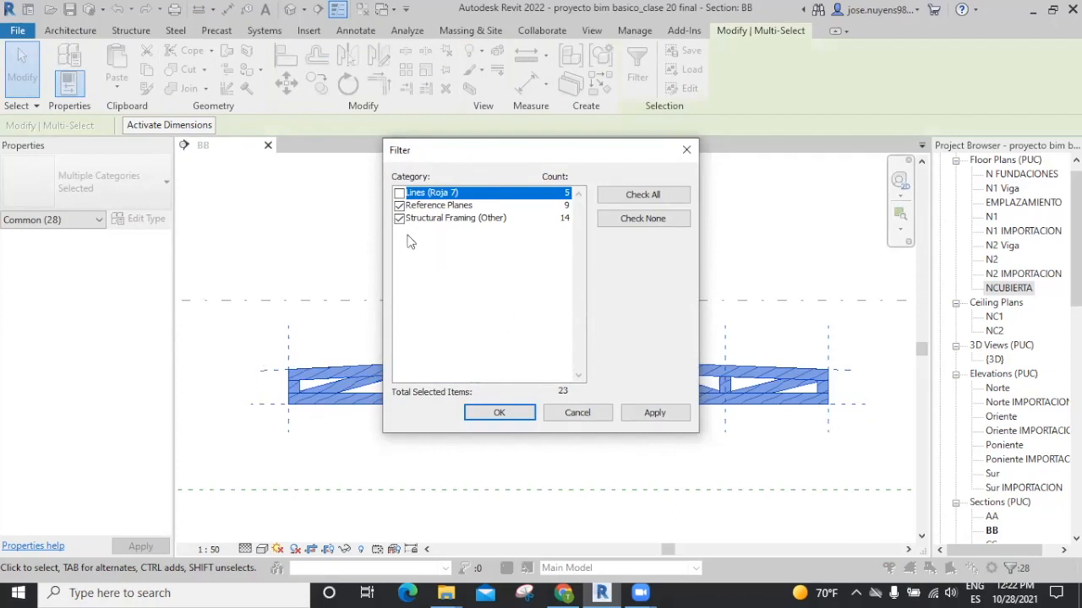
pyautogui.click(655, 412)
pyautogui.click(502, 413)
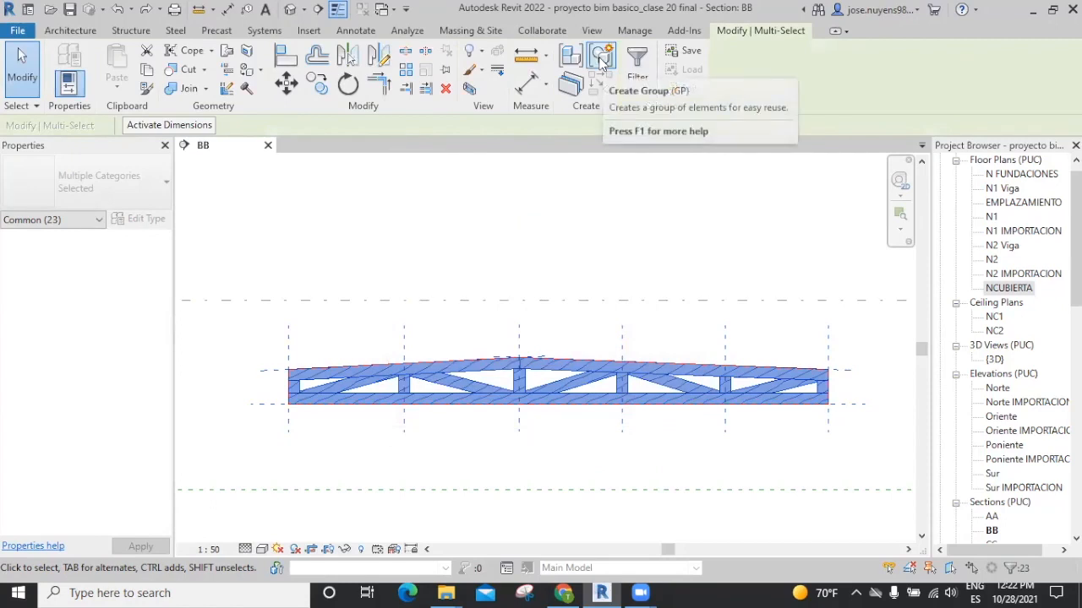
pyautogui.click(601, 60)
pyautogui.write('Cercha Central')
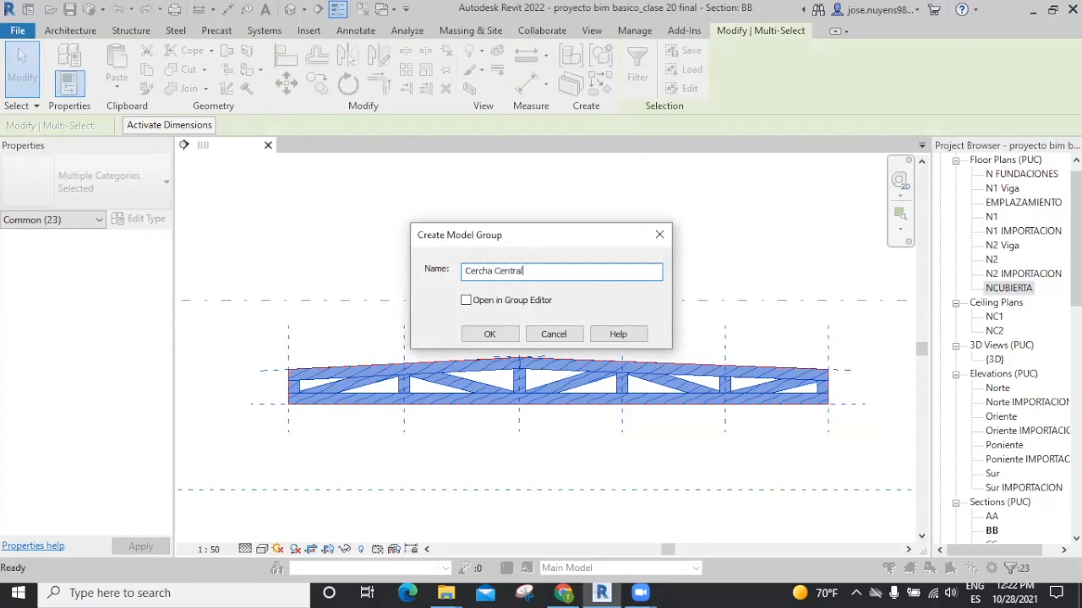
pyautogui.click(491, 337)
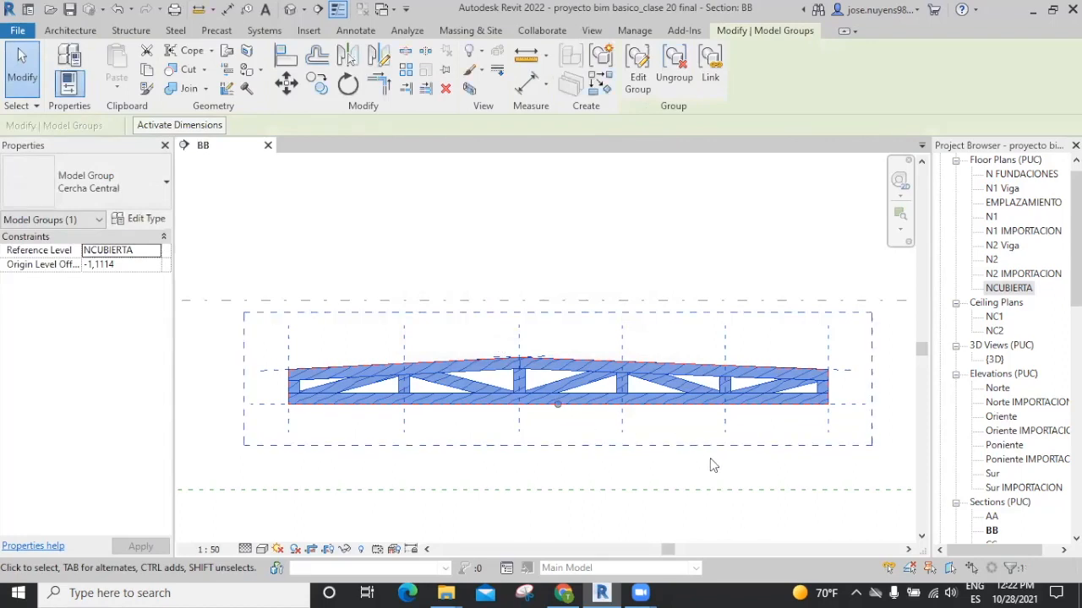
# Move the Cercha Central group by its lower right corner onto the ceiling's endpoint at the building's right wall
pyautogui.click(286, 84)
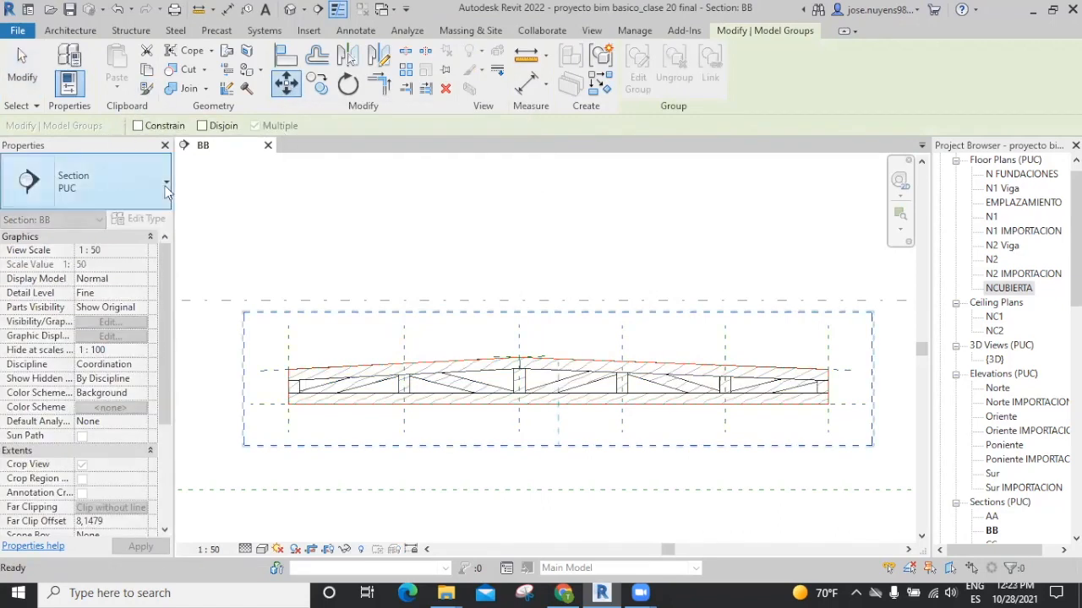
pyautogui.click(828, 404)
pyautogui.scroll(-5, 754, 439)
pyautogui.moveTo(783, 444); pyautogui.dragTo(561, 417, button='middle')
pyautogui.scroll(10, 781, 363)
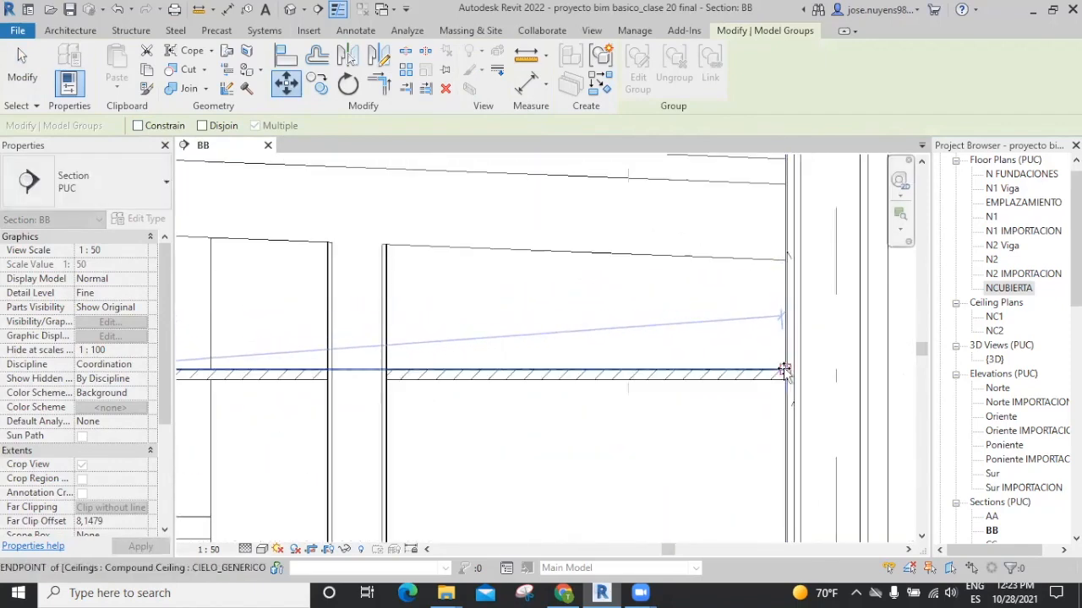
pyautogui.click(777, 380)
pyautogui.scroll(-6, 776, 390)
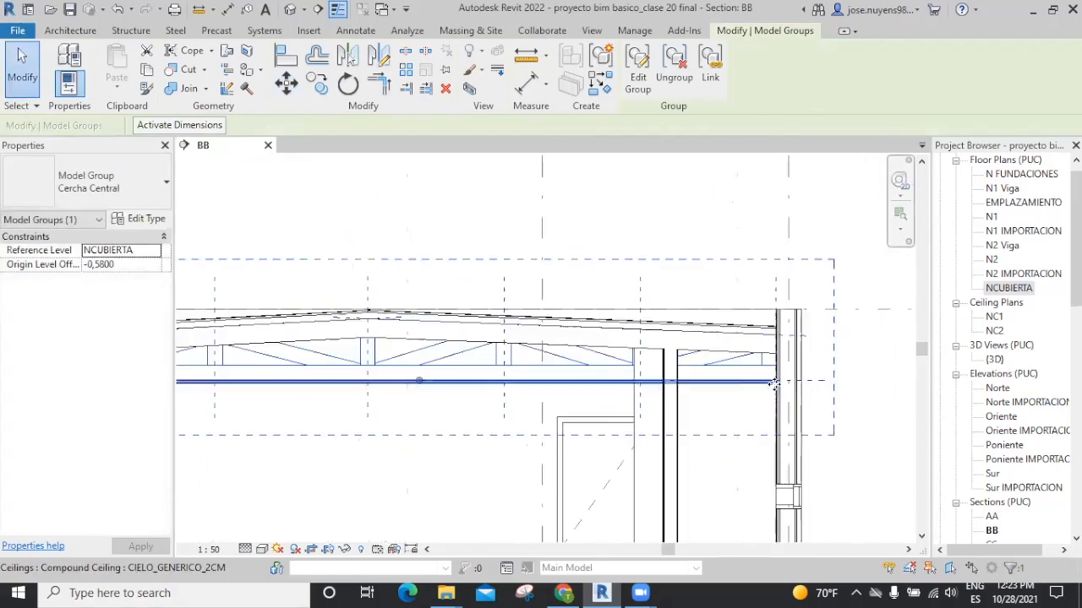
# Delete the chain of red outline lines left where the truss was originally modelled
pyautogui.moveTo(527, 473); pyautogui.dragTo(971, 432, button='middle')
pyautogui.press('Tab')
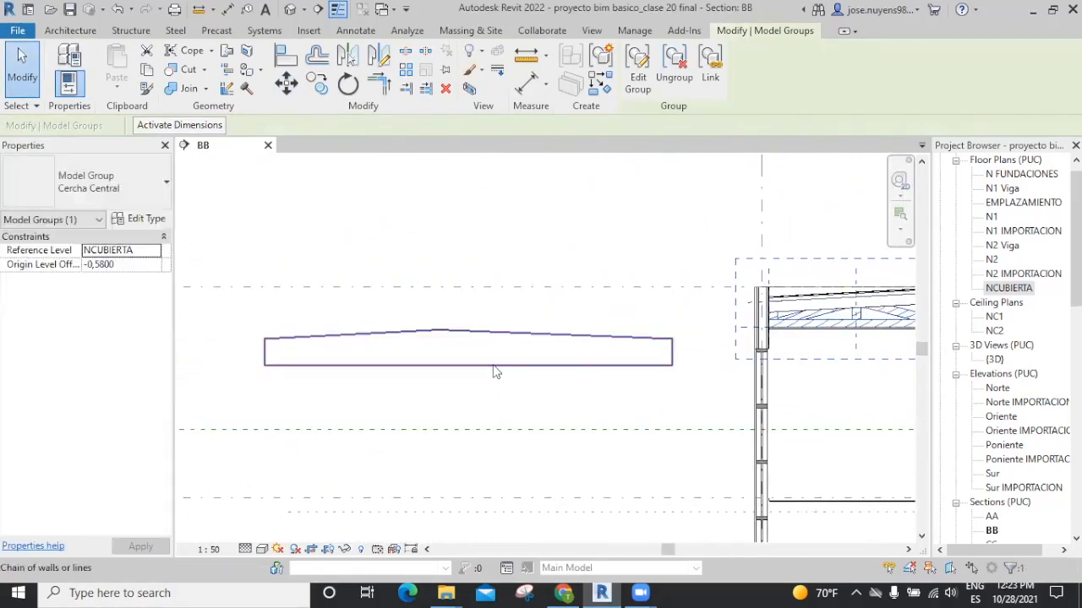
pyautogui.click(496, 366)
pyautogui.press('Delete')
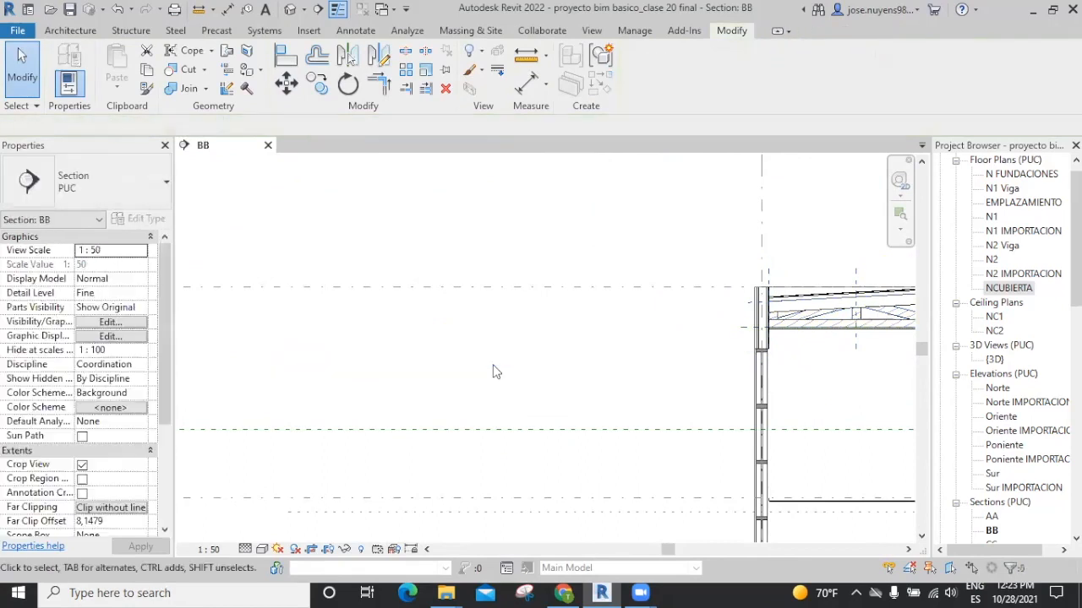
# Open the NCUBIERTA floor plan and set it to Fine detail level with the Wireframe visual style
pyautogui.moveTo(717, 420); pyautogui.dragTo(381, 381, button='middle')
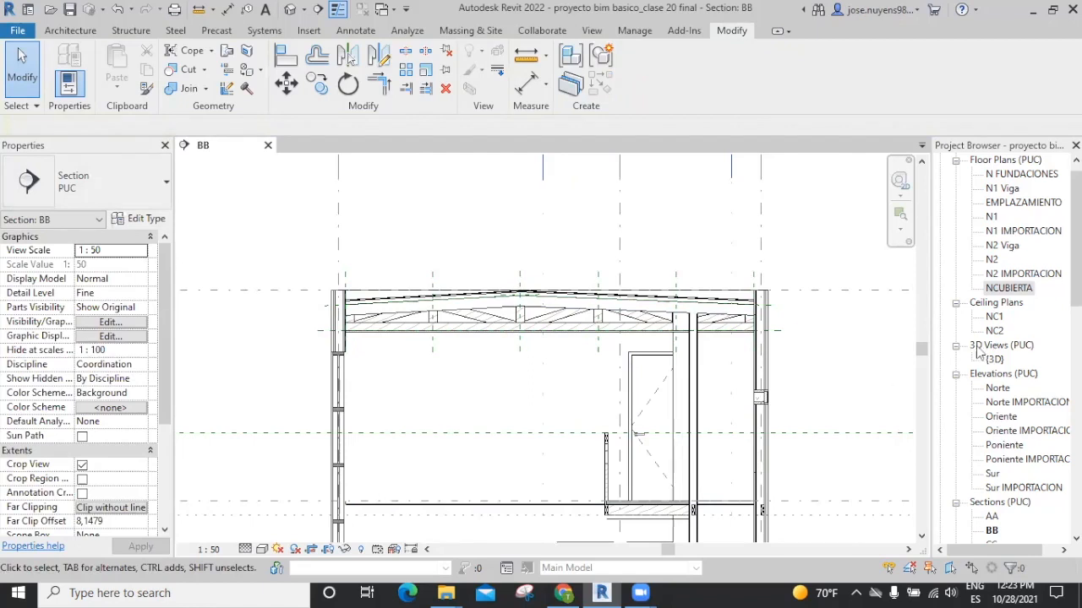
pyautogui.doubleClick(1018, 289)
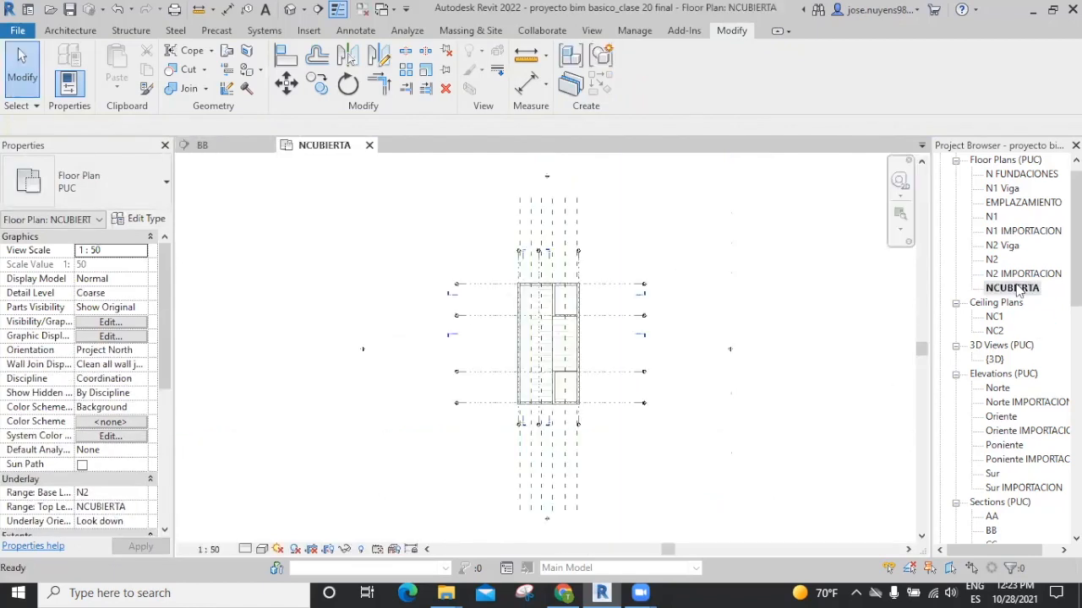
pyautogui.click(245, 549)
pyautogui.click(266, 533)
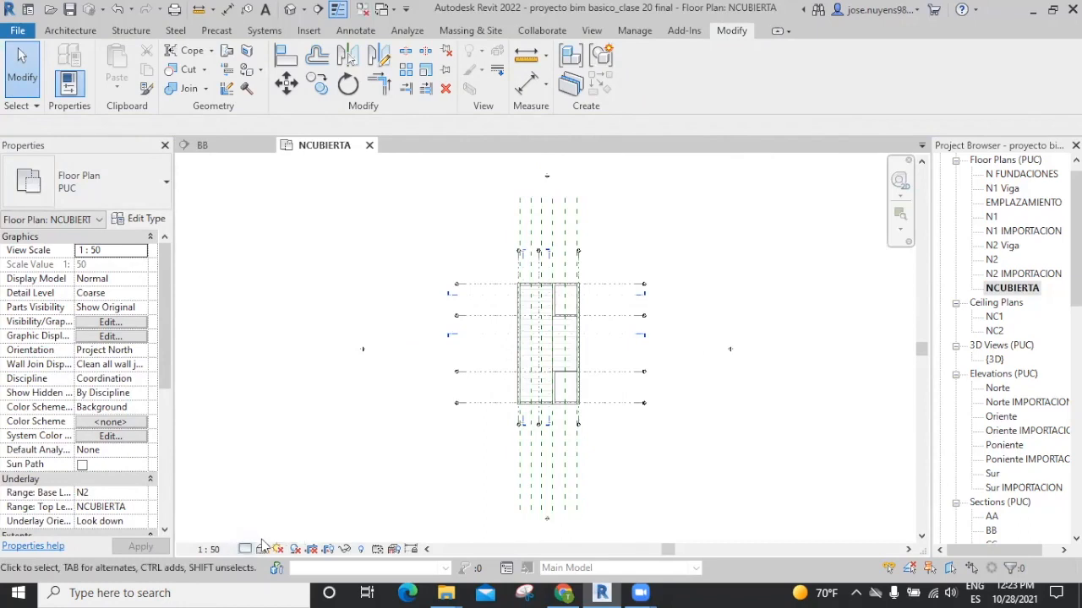
pyautogui.click(262, 550)
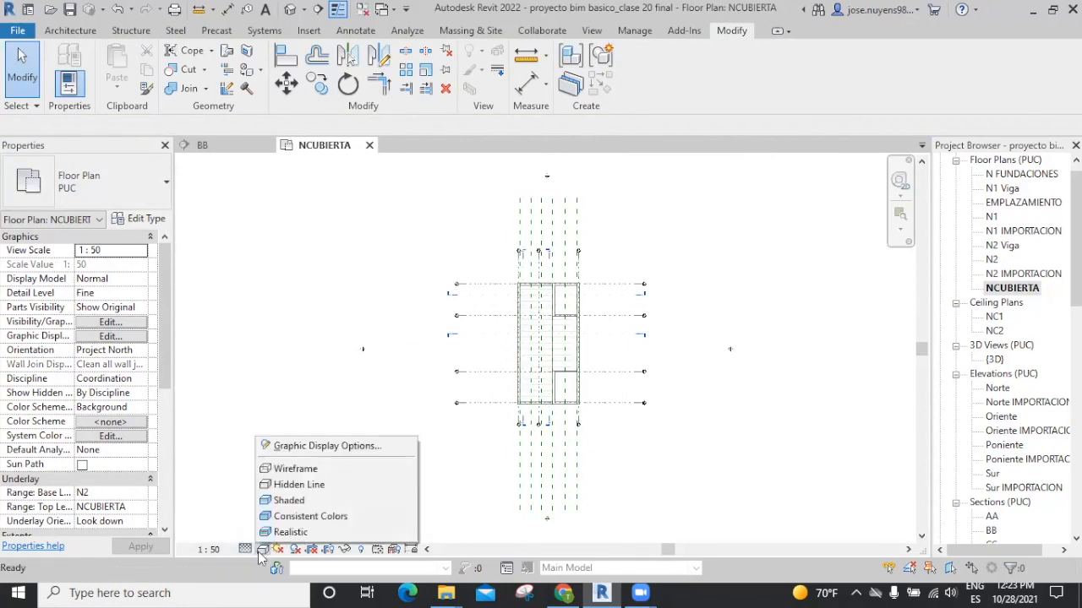
pyautogui.click(288, 473)
# Move the Cercha Central group in plan so its lower edge meets the inner face of the wall along grid C
pyautogui.scroll(1, 602, 387)
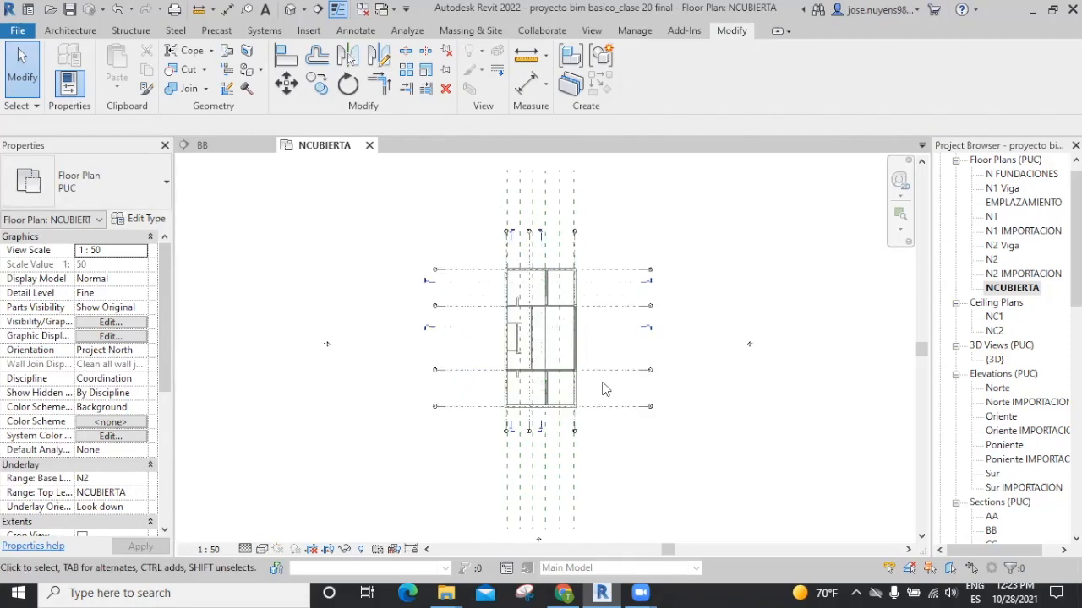
pyautogui.scroll(2, 602, 387)
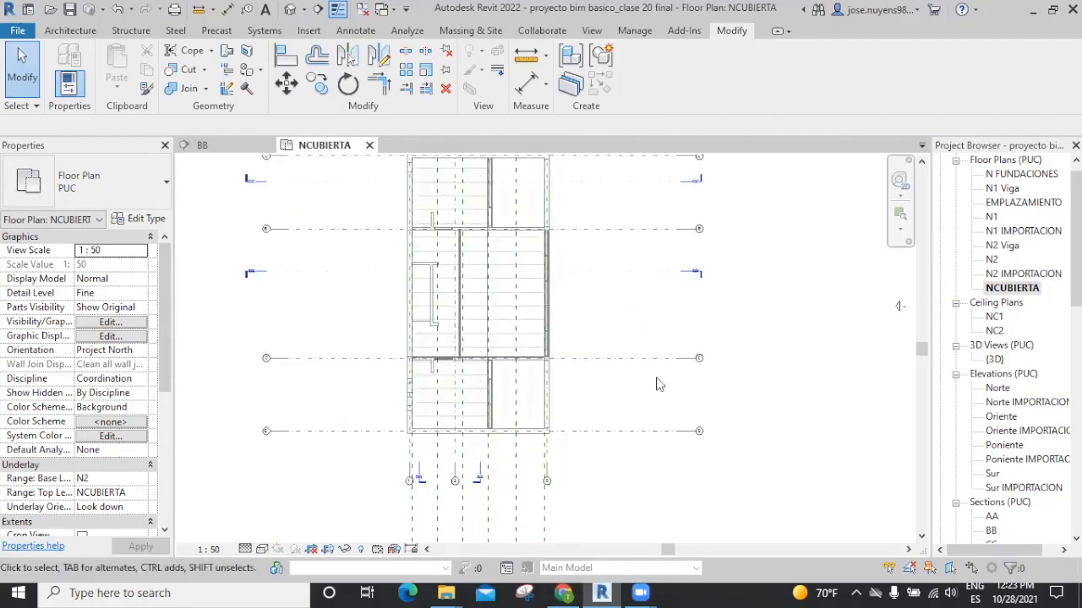
pyautogui.scroll(3, 541, 345)
pyautogui.scroll(2, 575, 352)
pyautogui.click(594, 355)
pyautogui.scroll(1, 596, 353)
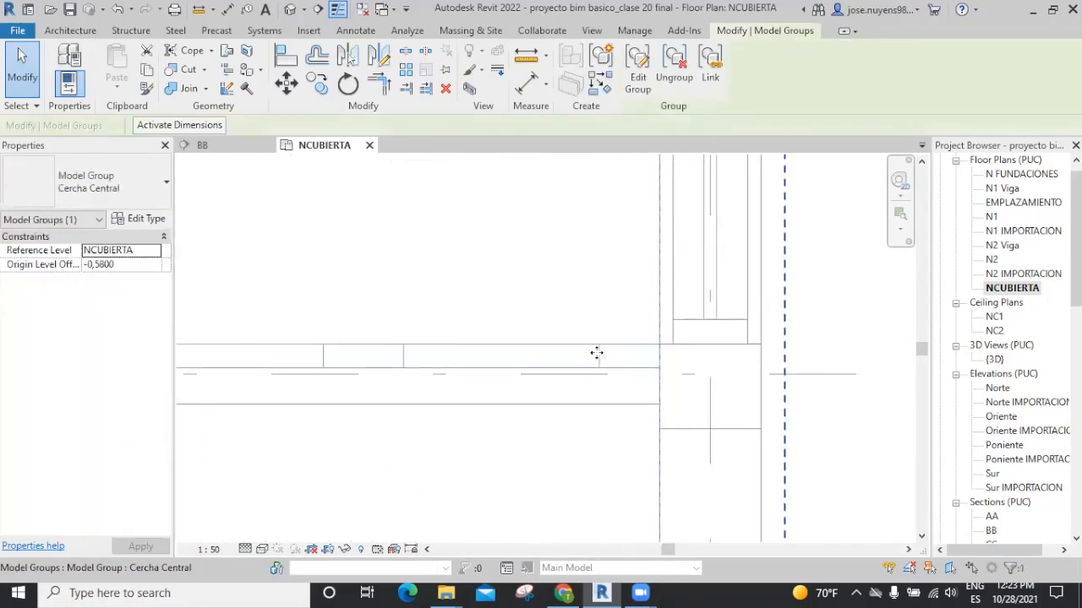
pyautogui.press('m')
pyautogui.press('v')
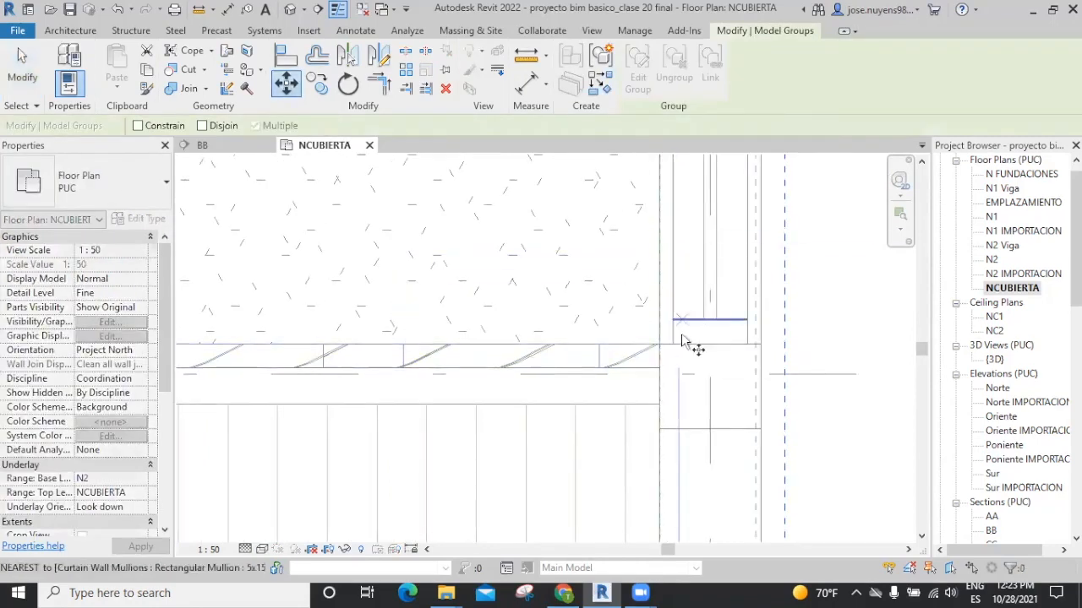
pyautogui.click(659, 369)
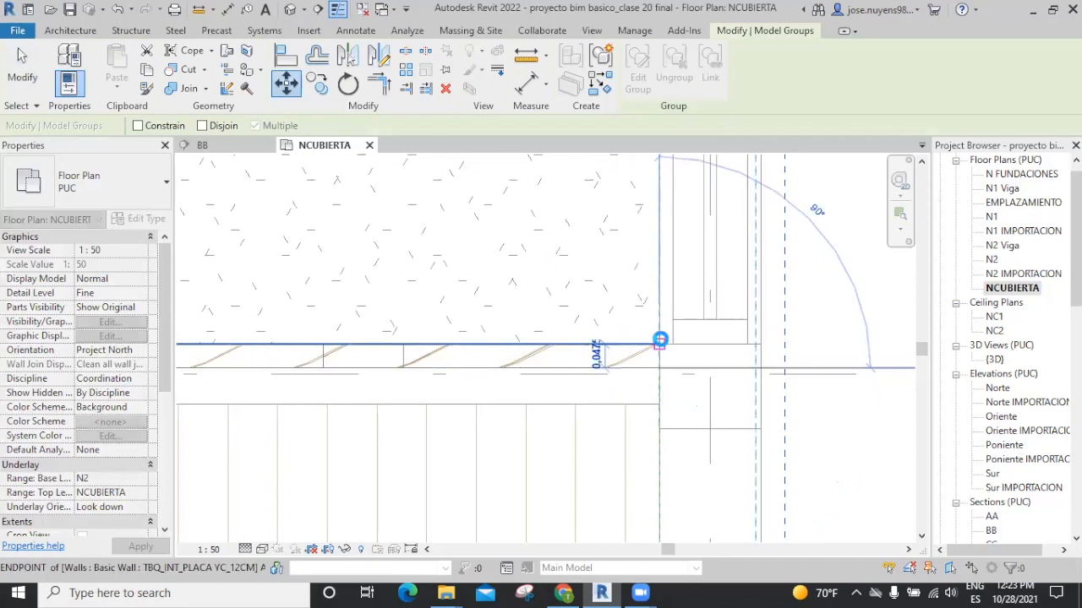
pyautogui.click(659, 341)
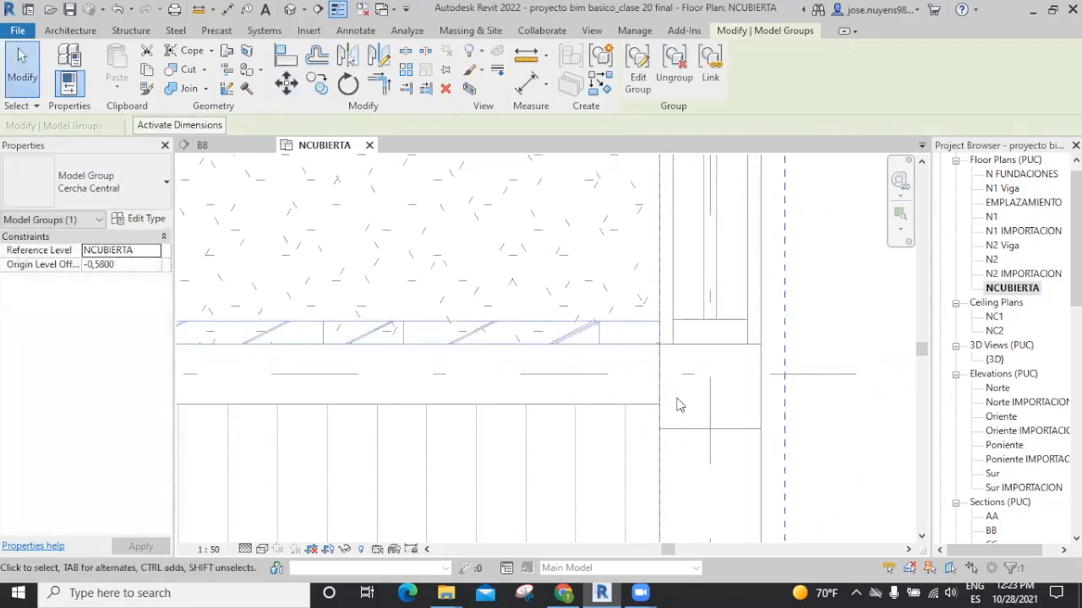
# Array the truss group linearly to the inner face of the grid B wall using Last and a number of 8, and raise the count to 10
pyautogui.scroll(-6, 680, 405)
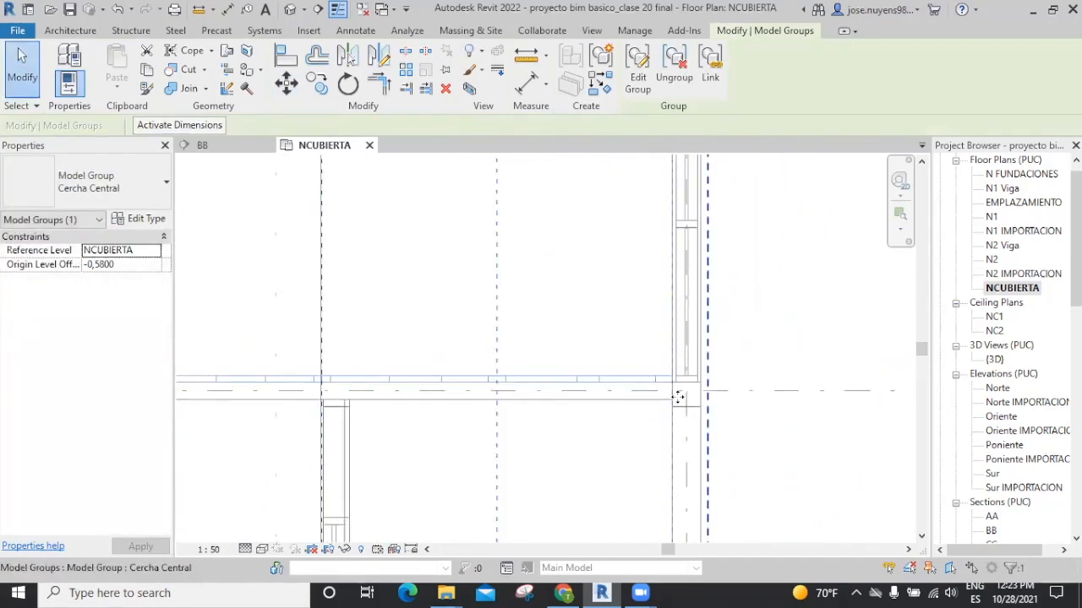
pyautogui.moveTo(700, 365); pyautogui.dragTo(716, 462, button='middle')
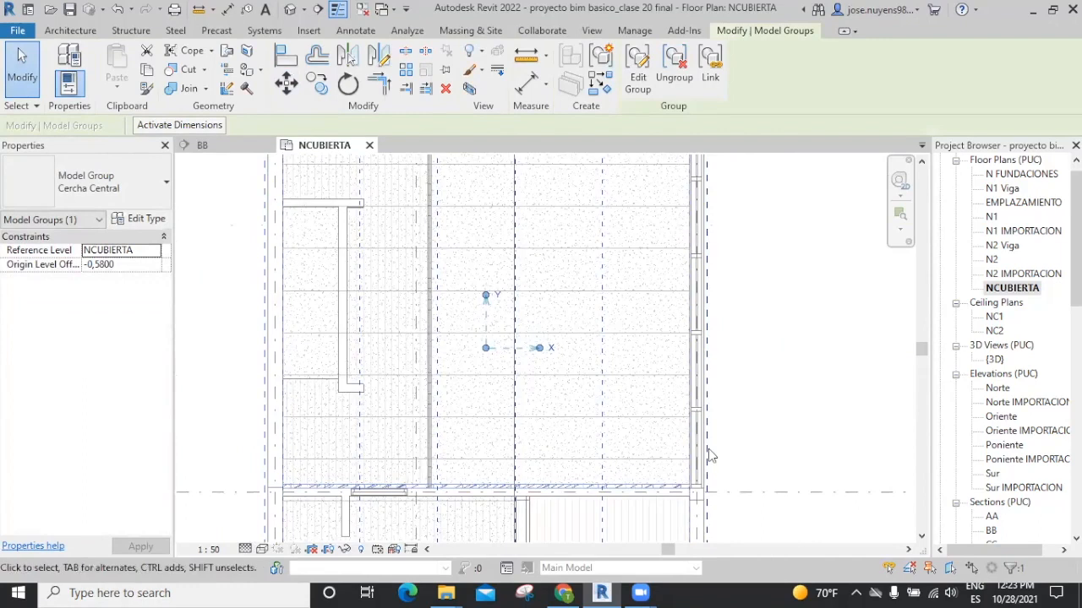
pyautogui.click(409, 74)
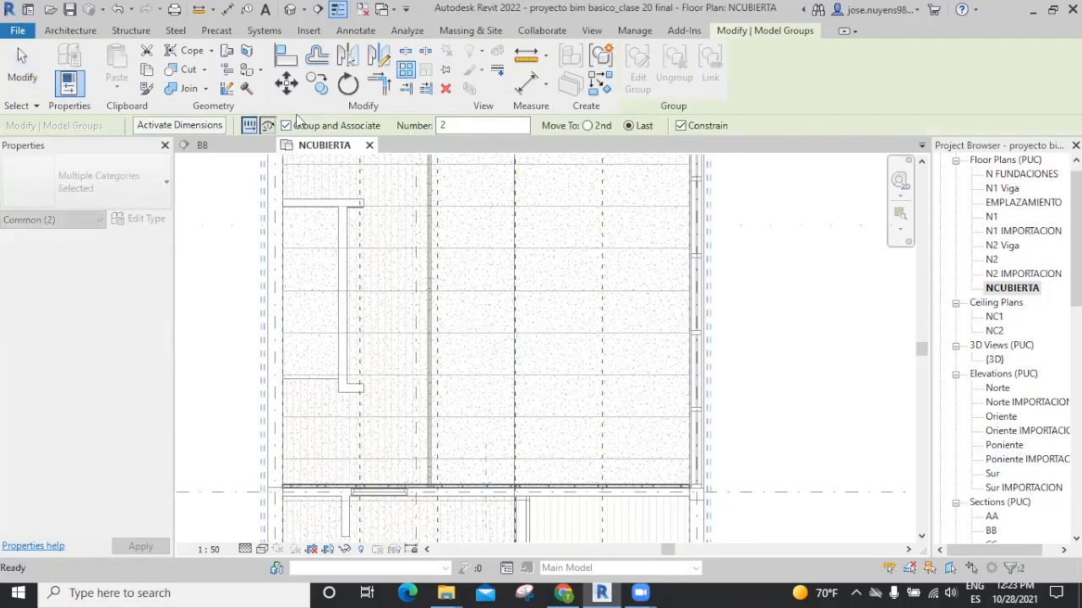
pyautogui.doubleClick(441, 125)
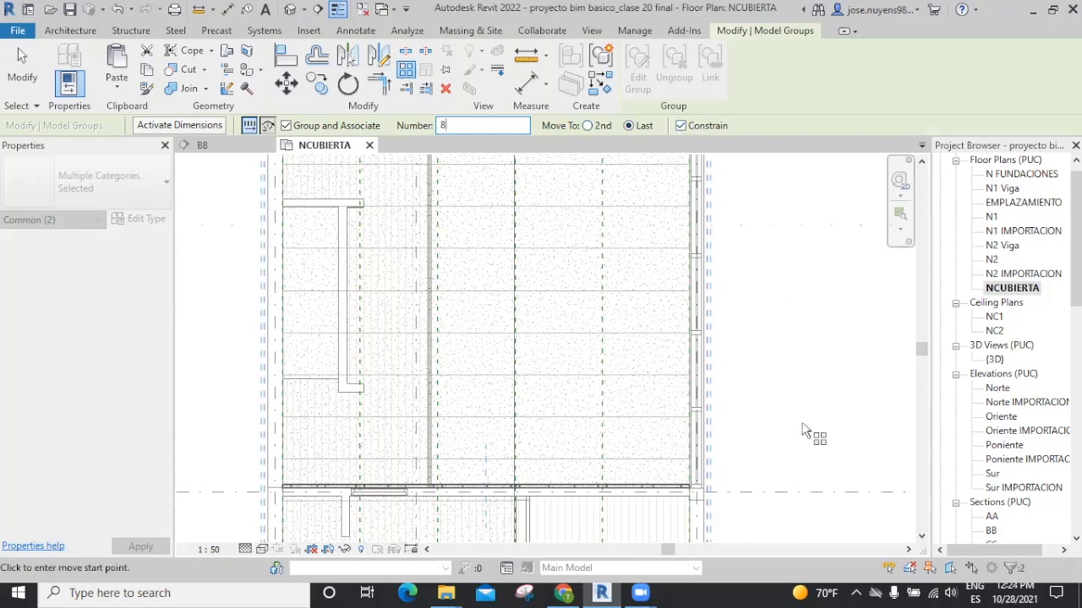
pyautogui.scroll(5, 686, 503)
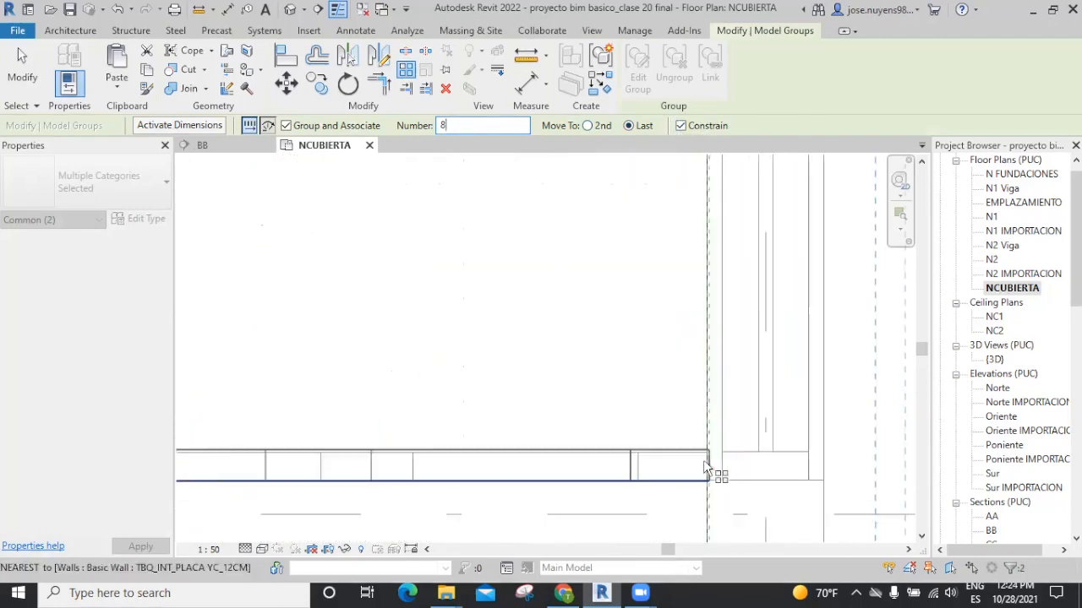
pyautogui.scroll(-6, 708, 450)
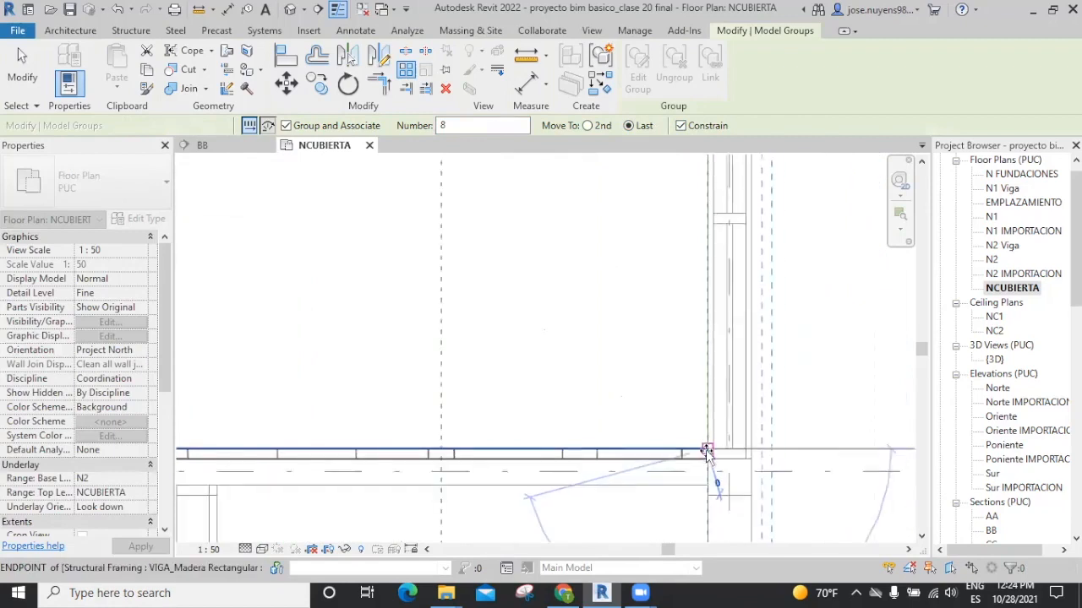
pyautogui.scroll(5, 700, 304)
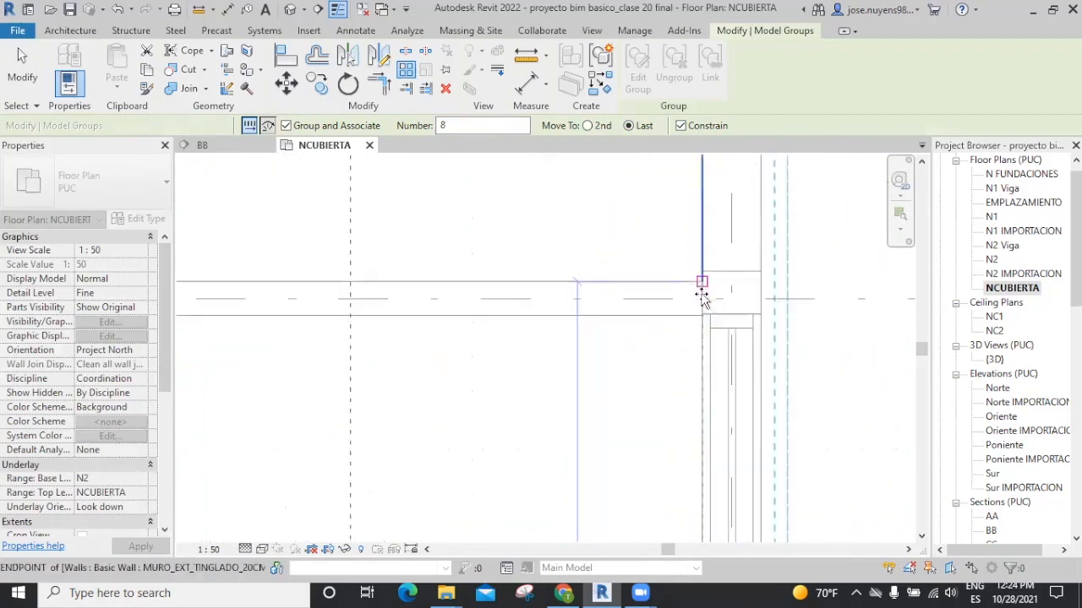
pyautogui.click(701, 339)
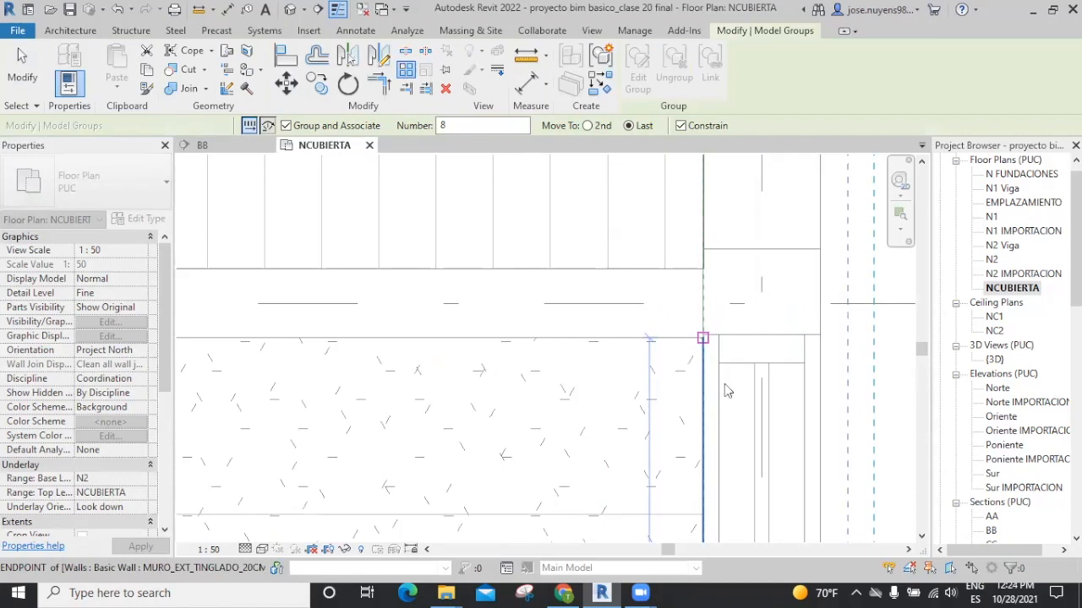
pyautogui.scroll(-4, 717, 402)
pyautogui.scroll(-5, 716, 402)
pyautogui.moveTo(740, 441); pyautogui.dragTo(780, 330, button='middle')
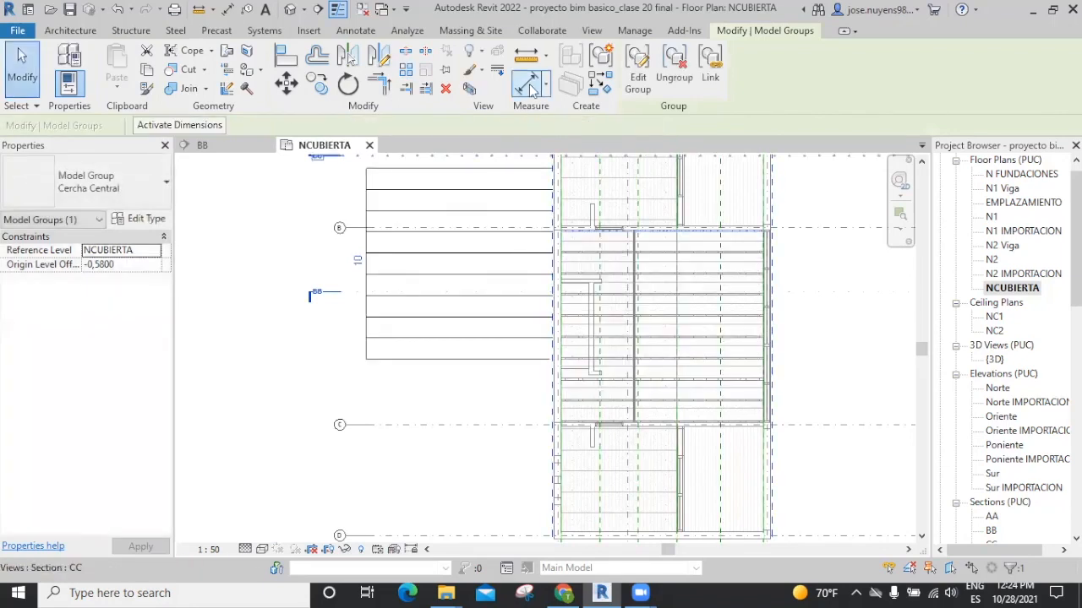
# Measure the spacing between two adjacent trusses with an aligned dimension, without placing it
pyautogui.press('d')
pyautogui.press('i')
pyautogui.scroll(6, 671, 355)
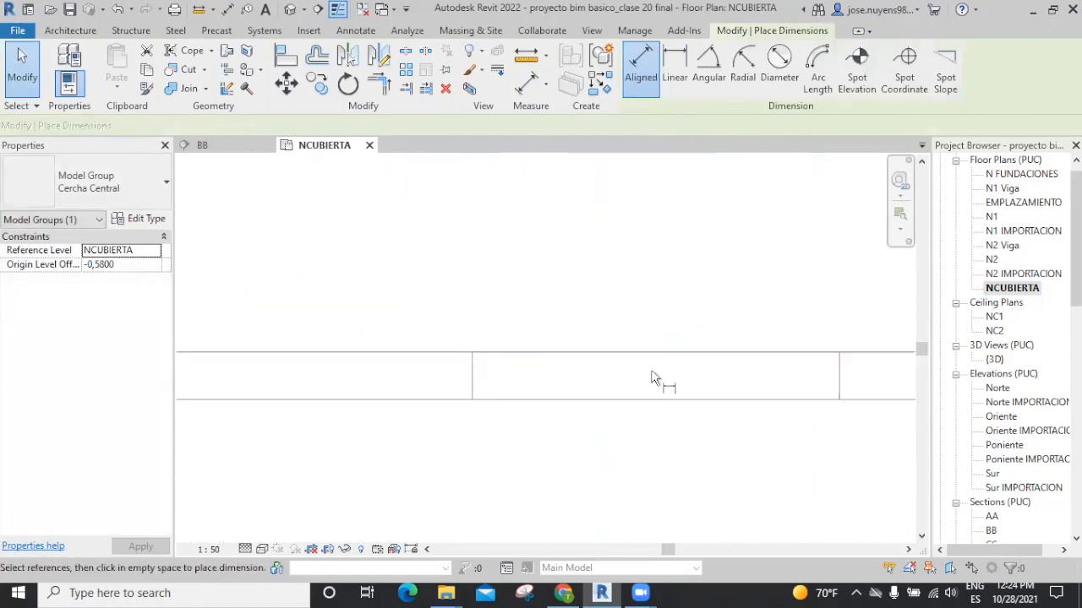
pyautogui.click(648, 385)
pyautogui.scroll(-5, 664, 454)
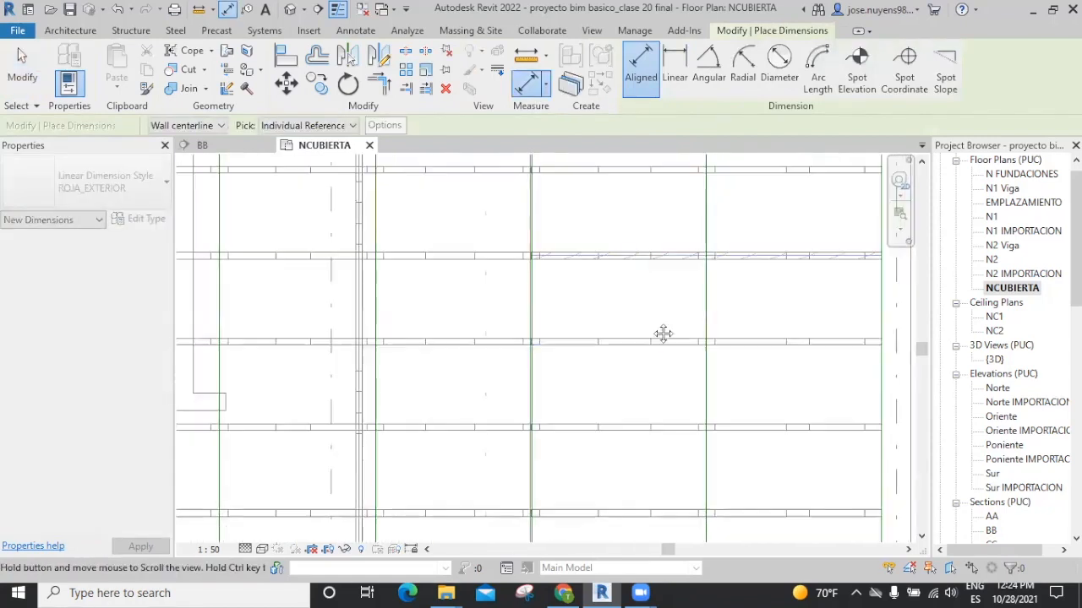
pyautogui.scroll(6, 636, 279)
pyautogui.click(626, 247)
pyautogui.scroll(-4, 626, 246)
pyautogui.moveTo(650, 281); pyautogui.dragTo(607, 492, button='middle')
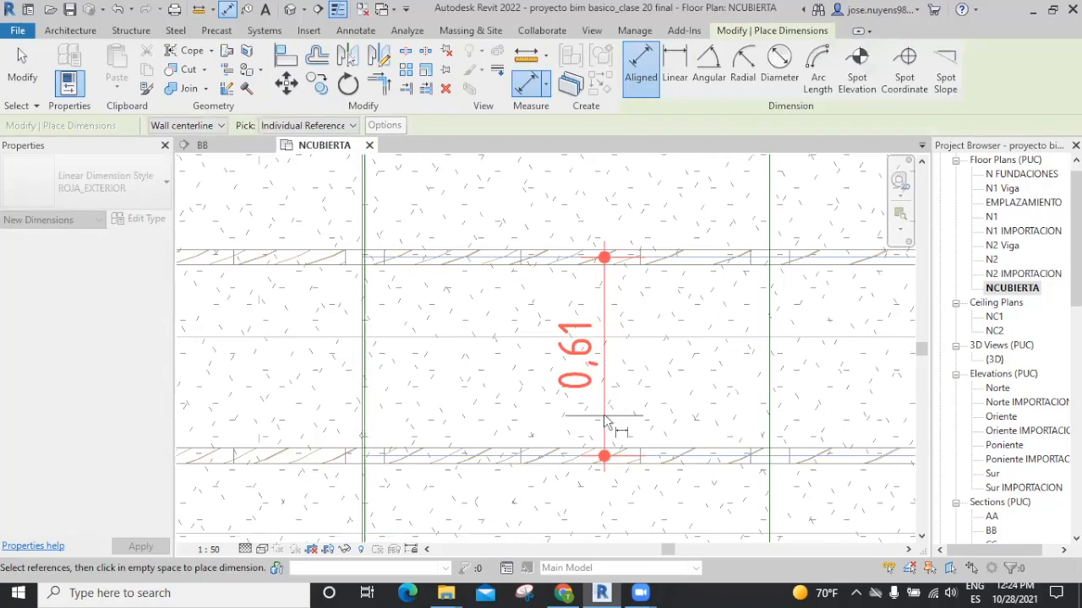
pyautogui.press('Escape')
pyautogui.scroll(-6, 604, 416)
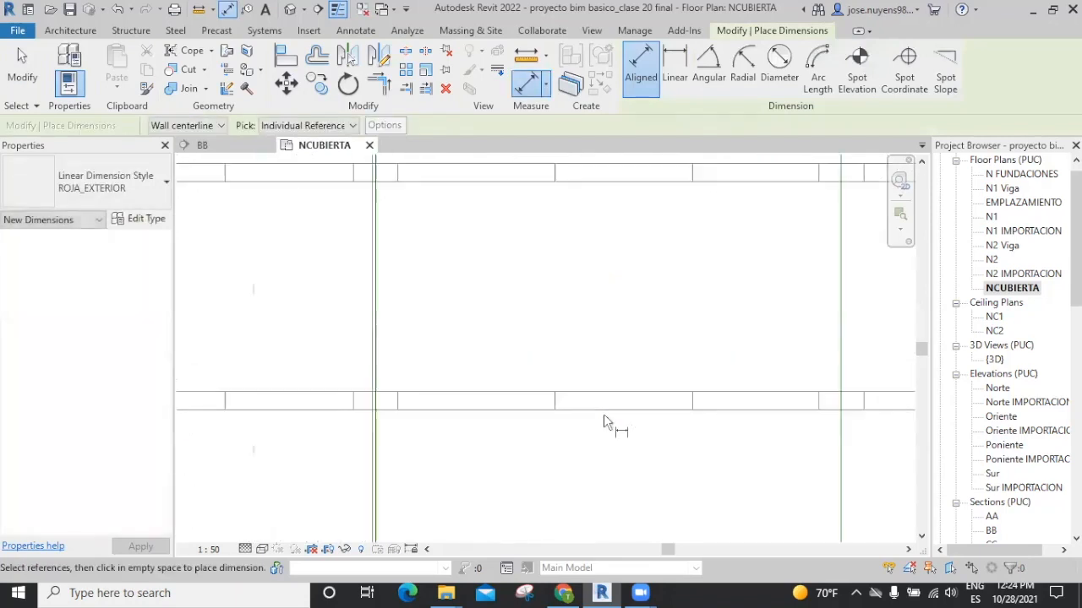
# Hide the Reference Planes annotation category in the NCUBIERTA floor plan's visibility/graphic overrides
pyautogui.press('Escape')
pyautogui.scroll(-5, 603, 420)
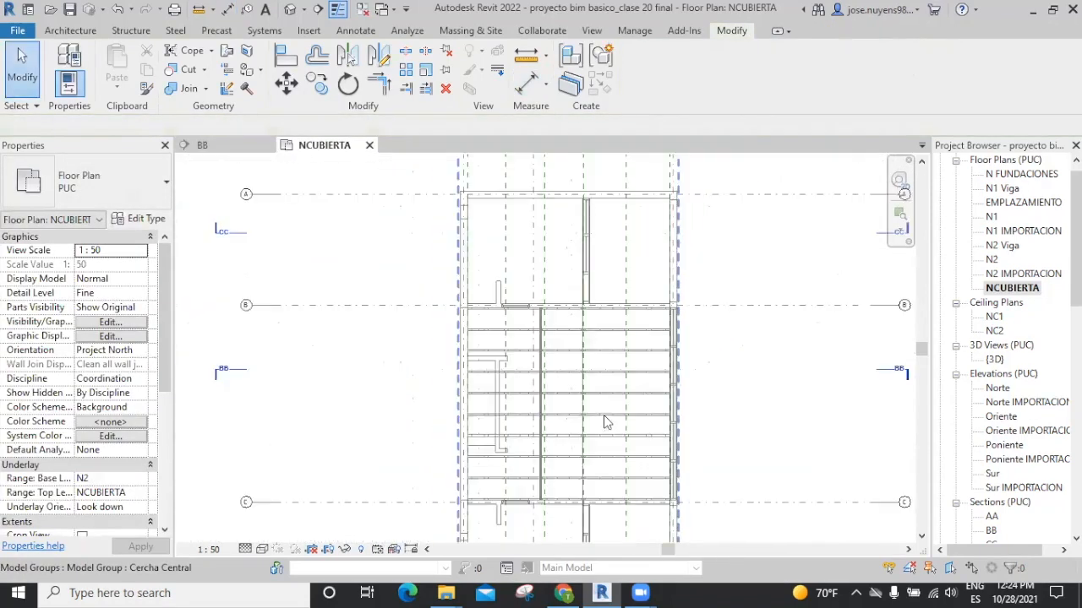
pyautogui.scroll(-2, 604, 421)
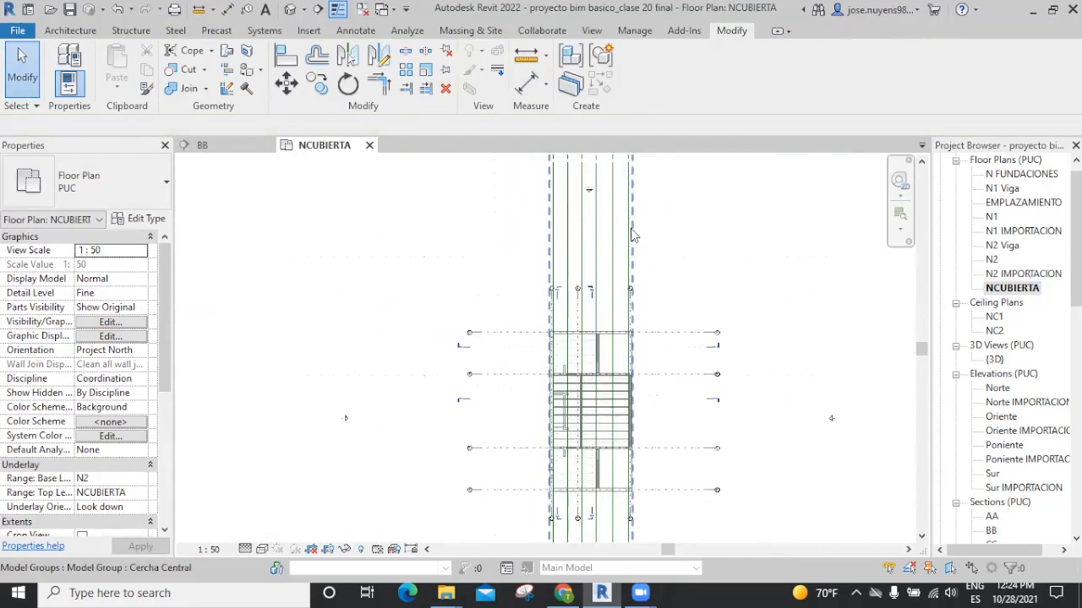
pyautogui.moveTo(693, 359); pyautogui.dragTo(686, 291, button='middle')
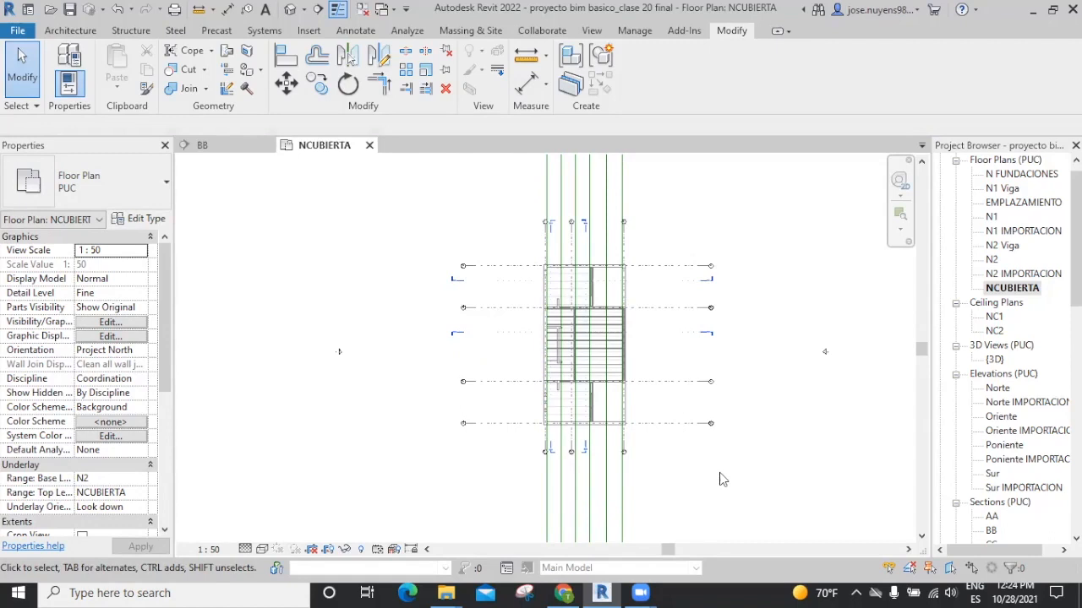
pyautogui.press('v')
pyautogui.press('g')
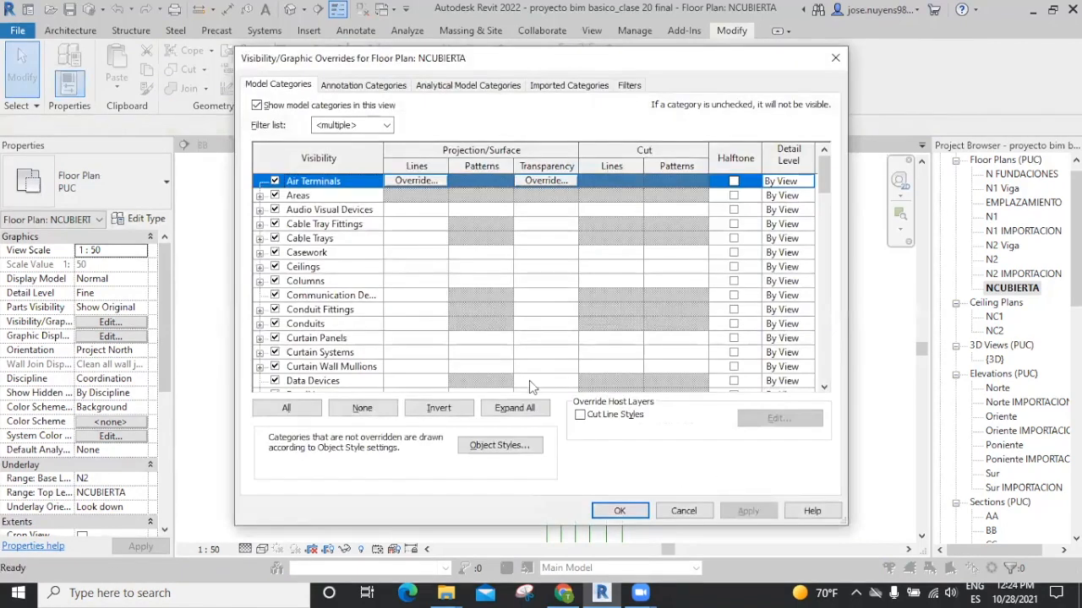
pyautogui.click(364, 86)
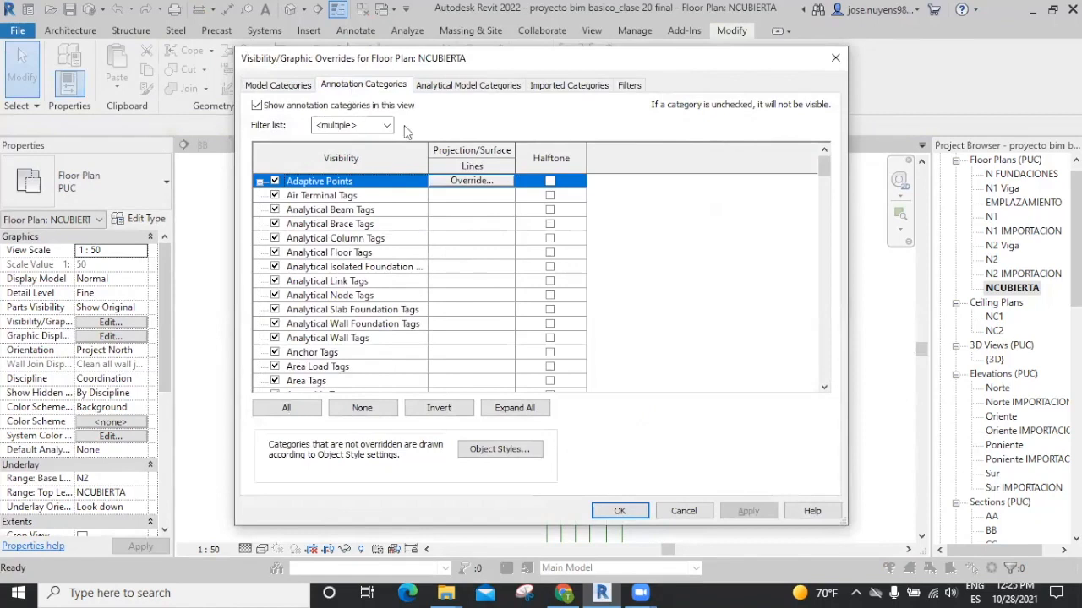
pyautogui.moveTo(829, 171); pyautogui.dragTo(805, 316)
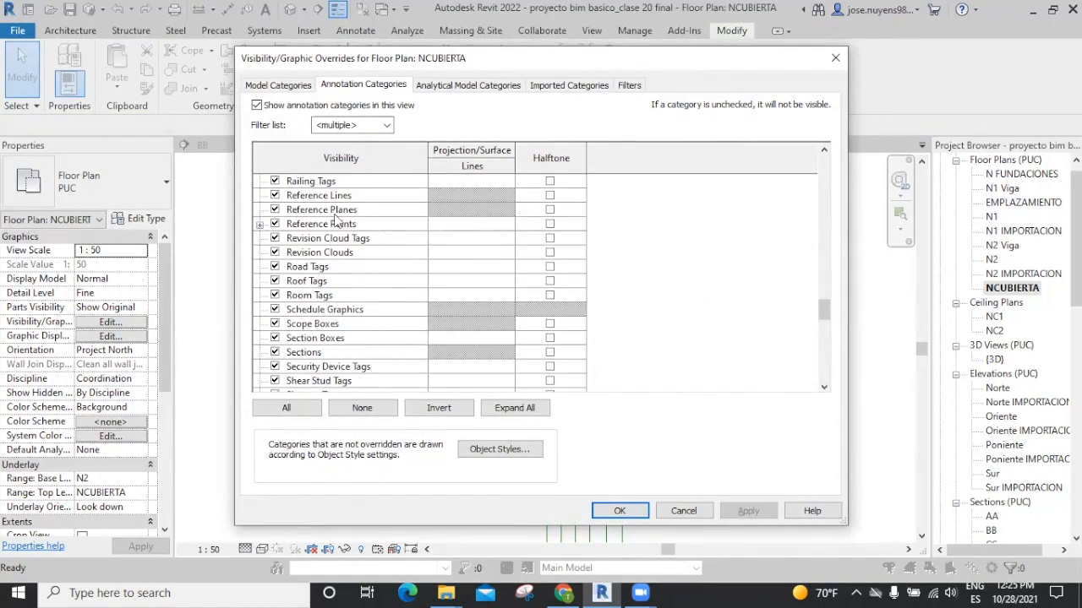
pyautogui.click(275, 210)
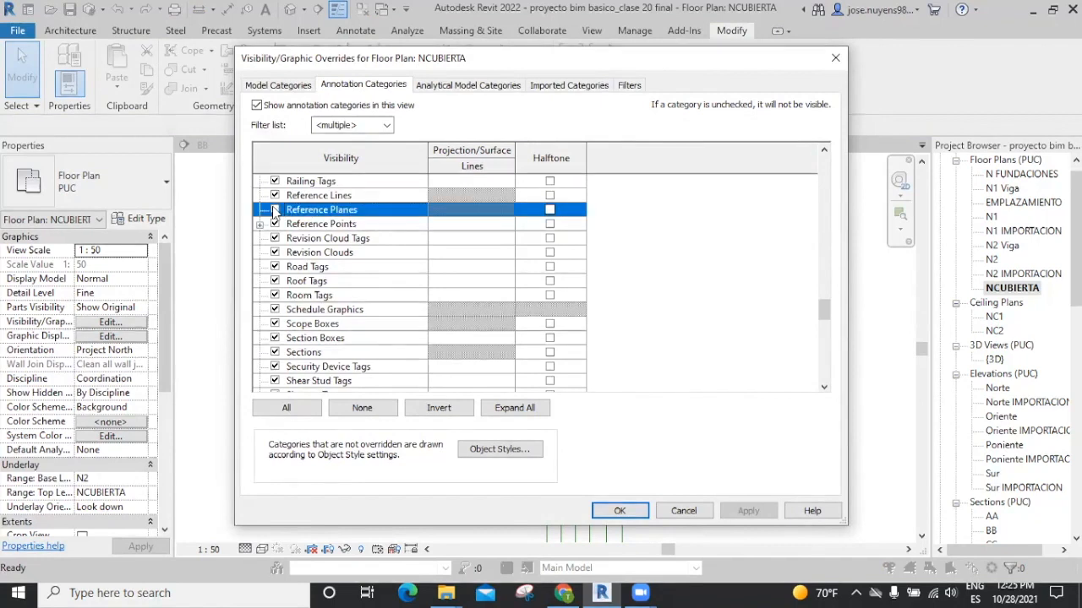
pyautogui.click(749, 512)
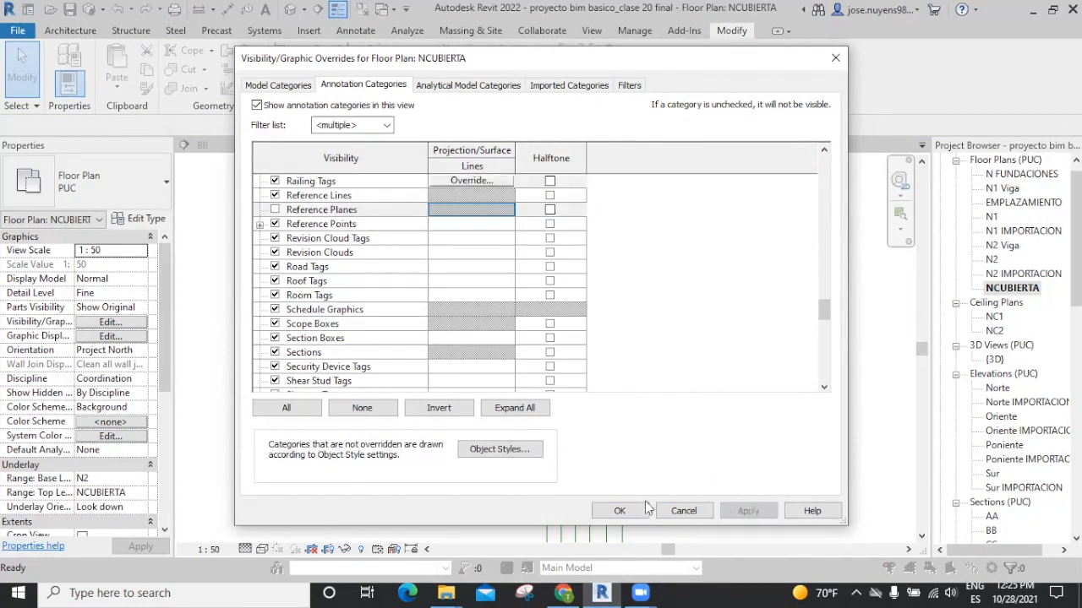
pyautogui.click(619, 511)
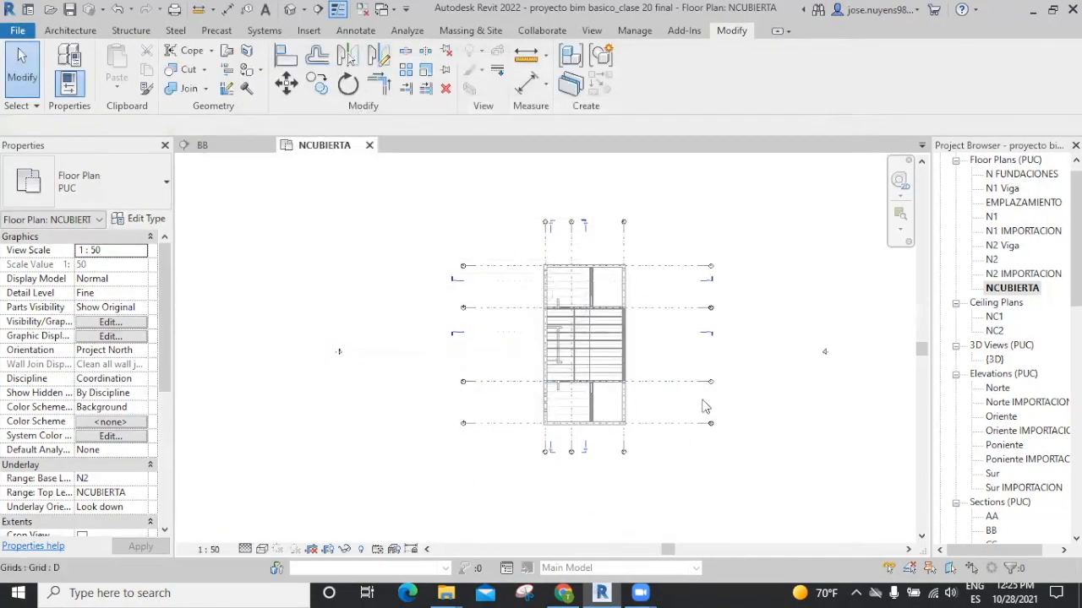
pyautogui.scroll(4, 670, 345)
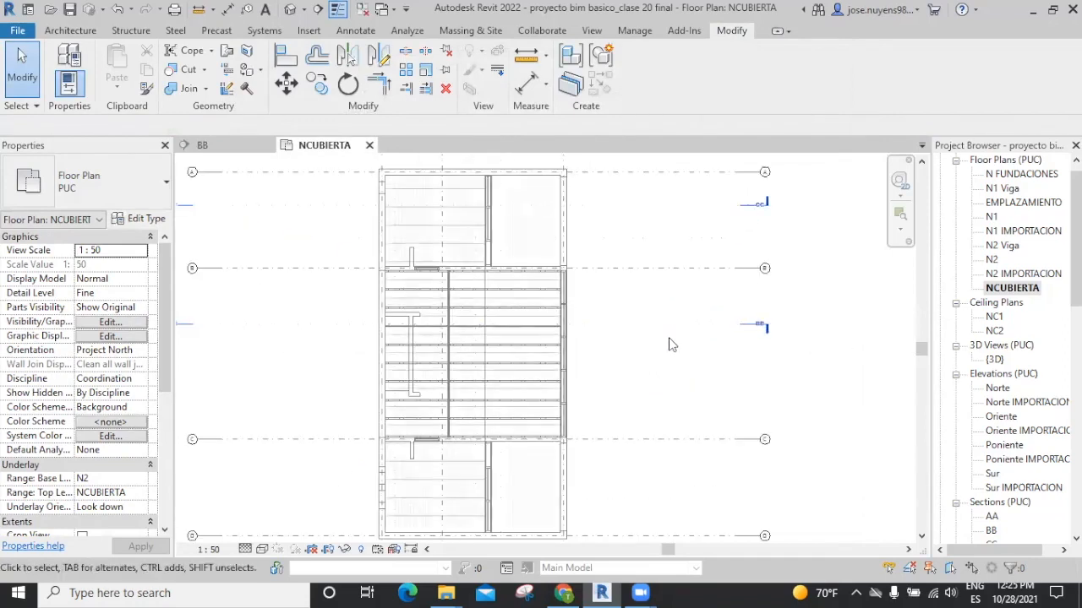
# Switch to section BB and set its visual style to Shaded
pyautogui.click(223, 148)
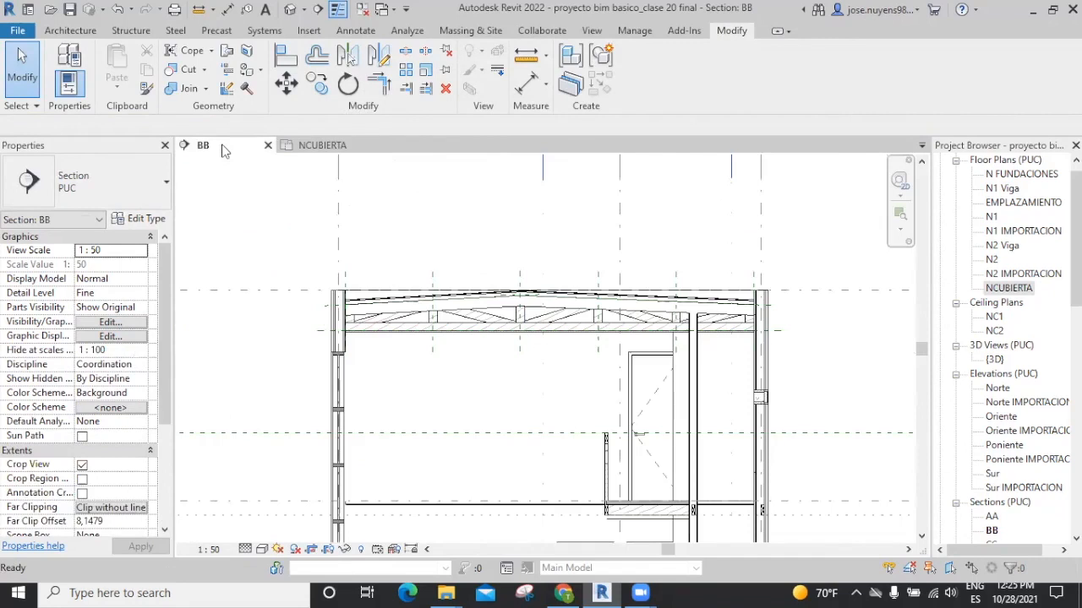
pyautogui.click(263, 549)
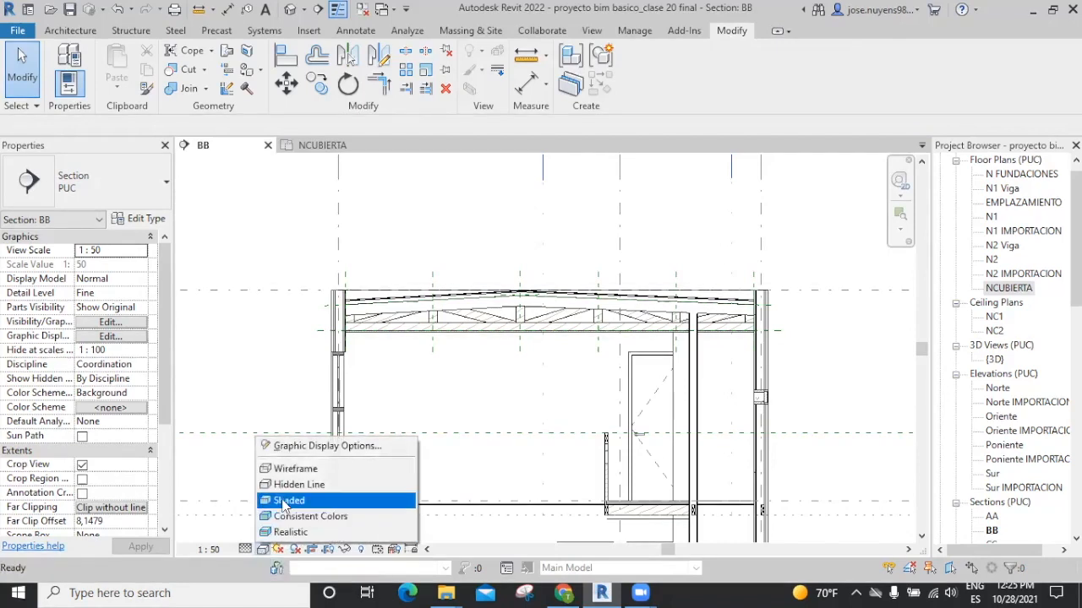
pyautogui.click(287, 500)
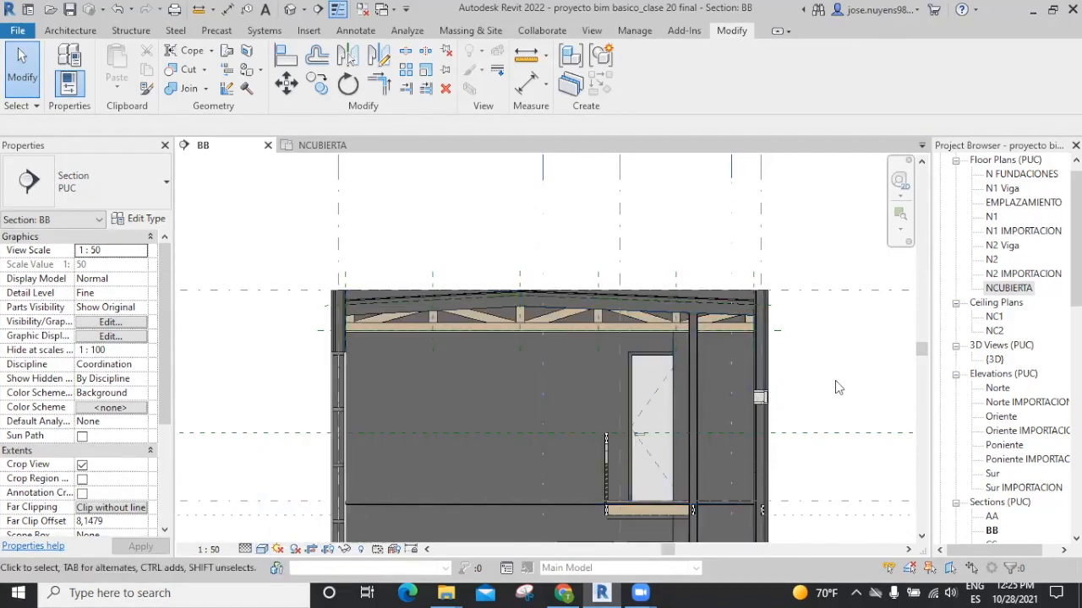
# Edit the assembly of the CUBIERTA_ZINC_22cm roof above the trusses and move its 0,0508 Structure layer inside the core boundary
pyautogui.scroll(2, 835, 383)
pyautogui.moveTo(482, 340); pyautogui.dragTo(592, 412, button='middle')
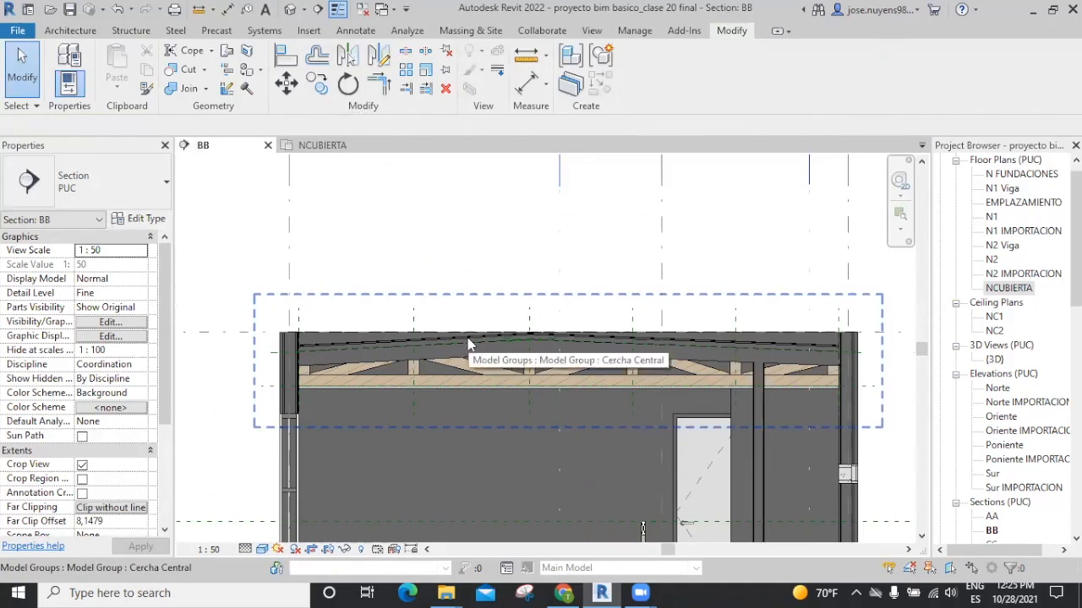
pyautogui.scroll(2, 467, 337)
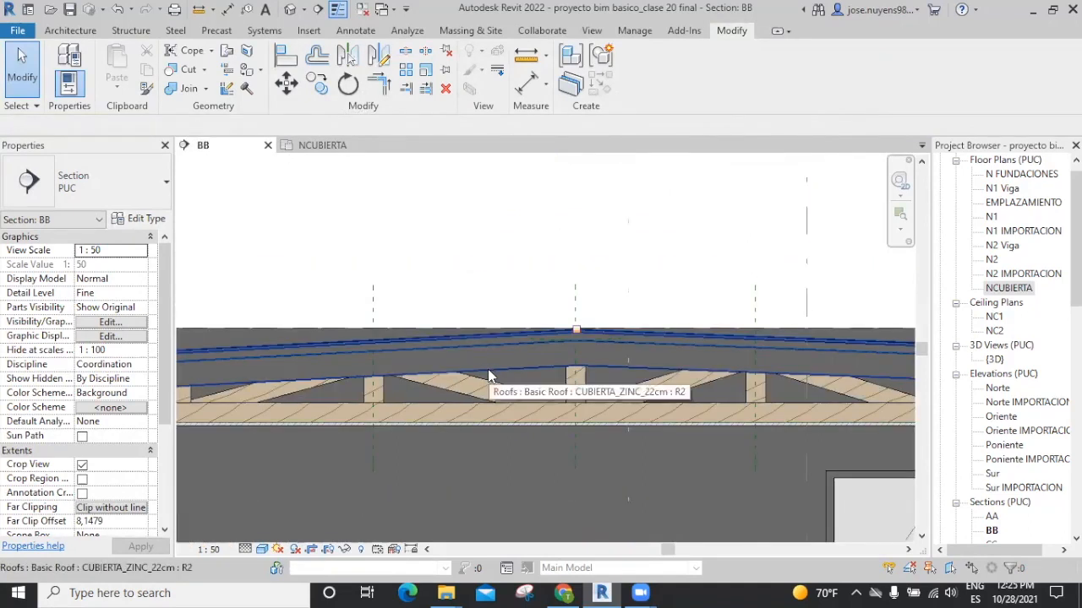
pyautogui.click(488, 375)
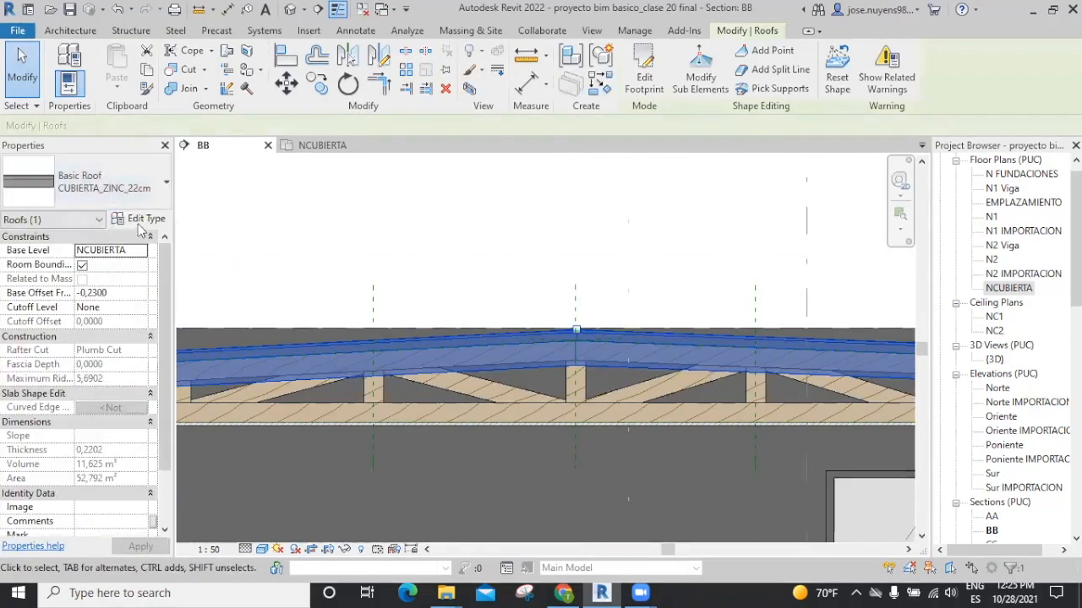
pyautogui.click(141, 220)
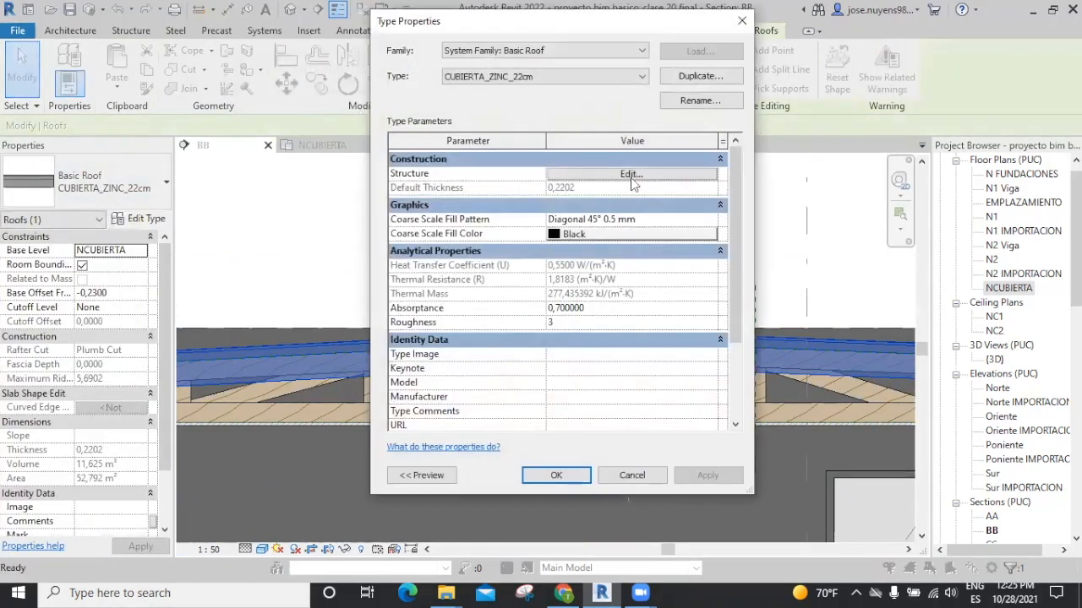
pyautogui.click(631, 175)
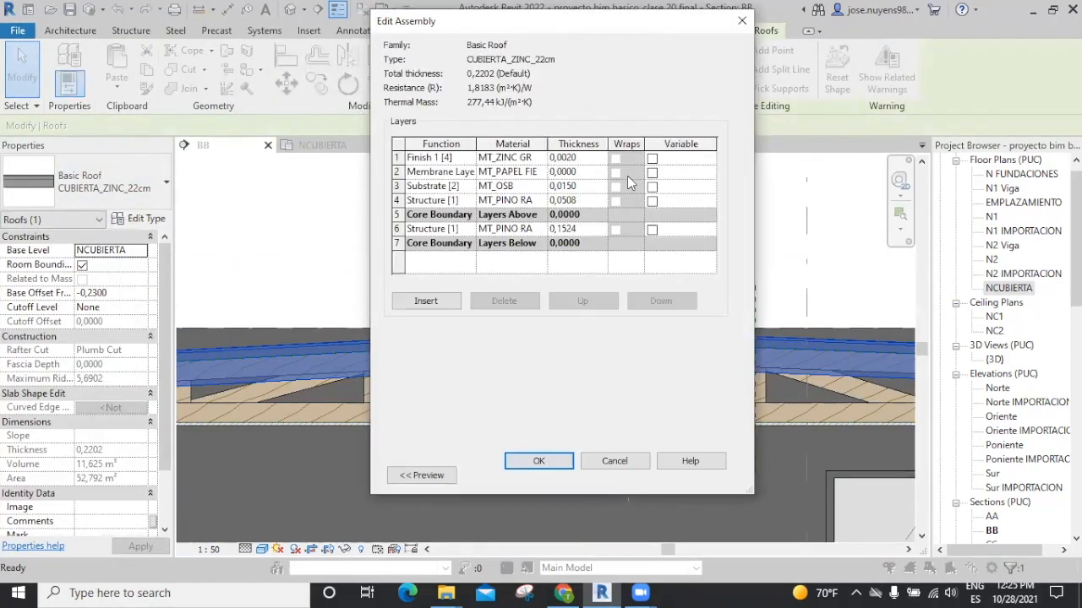
pyautogui.click(398, 200)
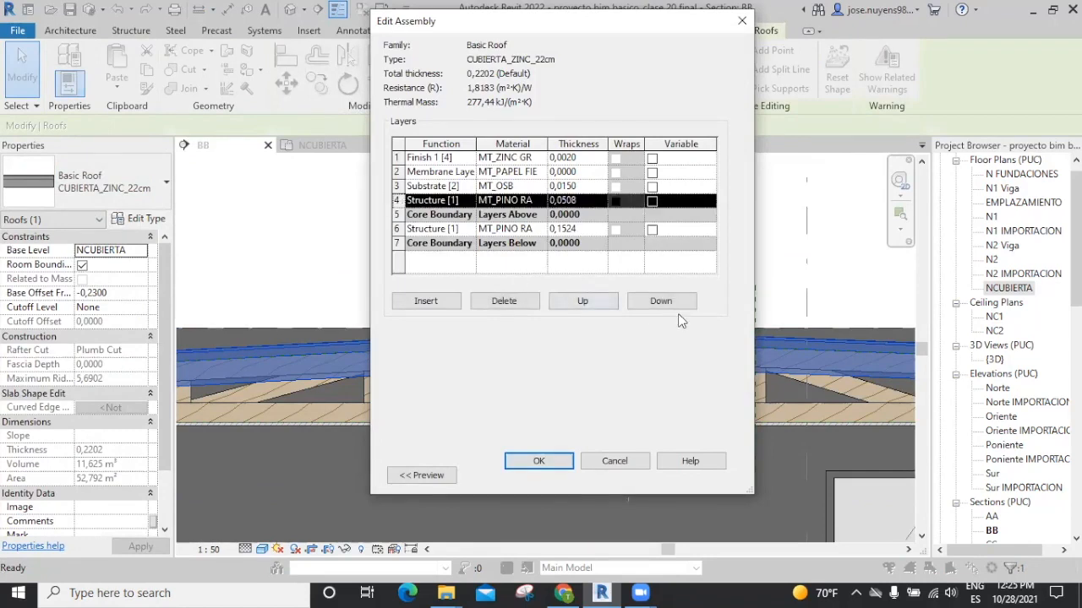
pyautogui.click(664, 302)
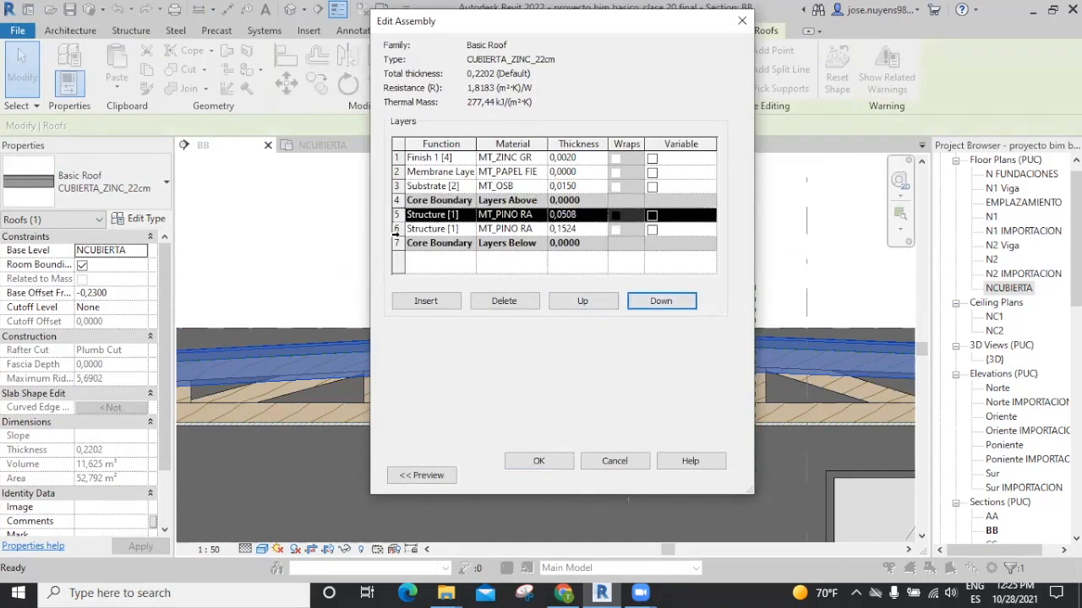
# Delete the 0,1524 Structure layer from the roof assembly and apply the type changes
pyautogui.click(395, 229)
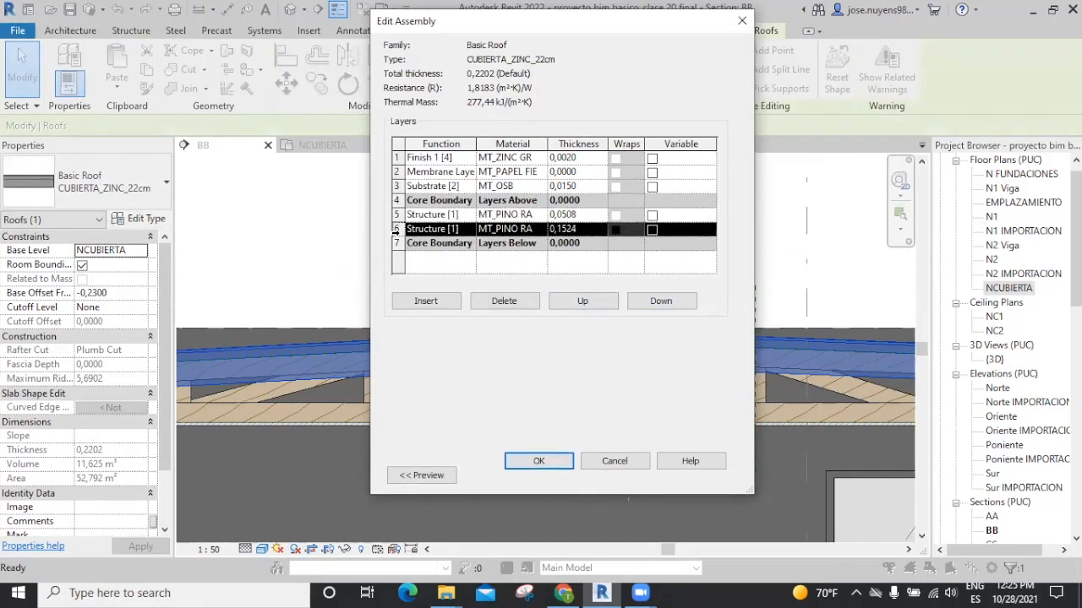
pyautogui.click(502, 302)
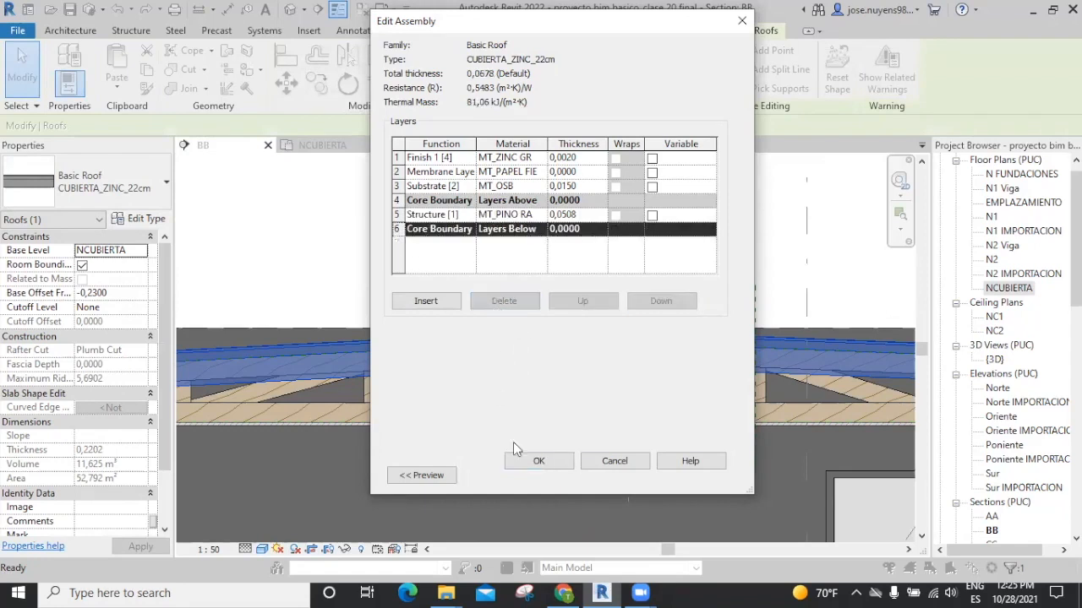
pyautogui.click(539, 461)
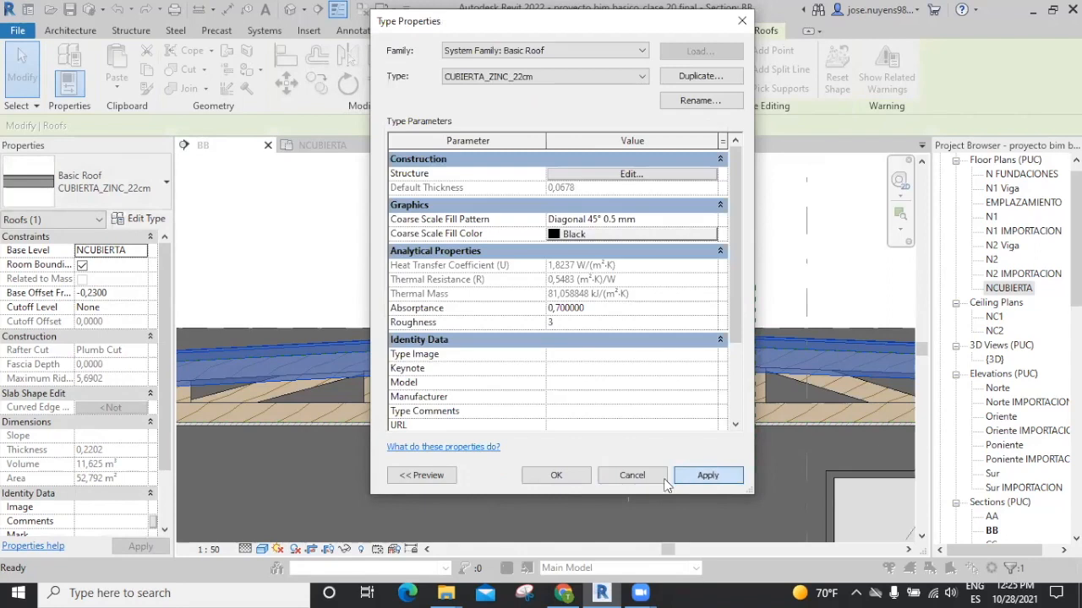
pyautogui.click(557, 476)
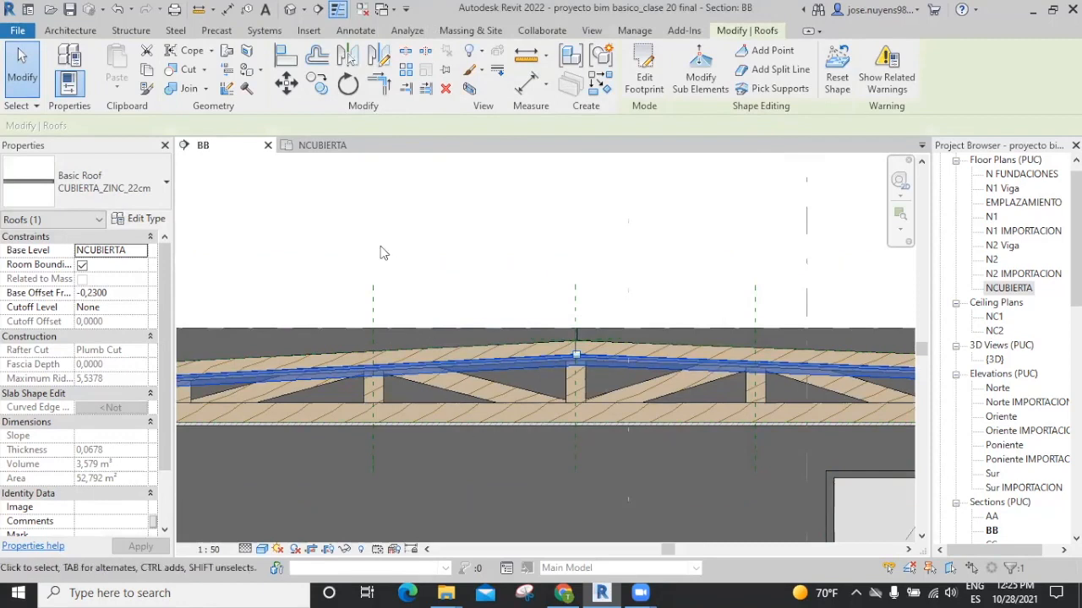
# Align the underside of the zinc roof to the top edge of the truss's sloping upper chord in section BB
pyautogui.click(285, 57)
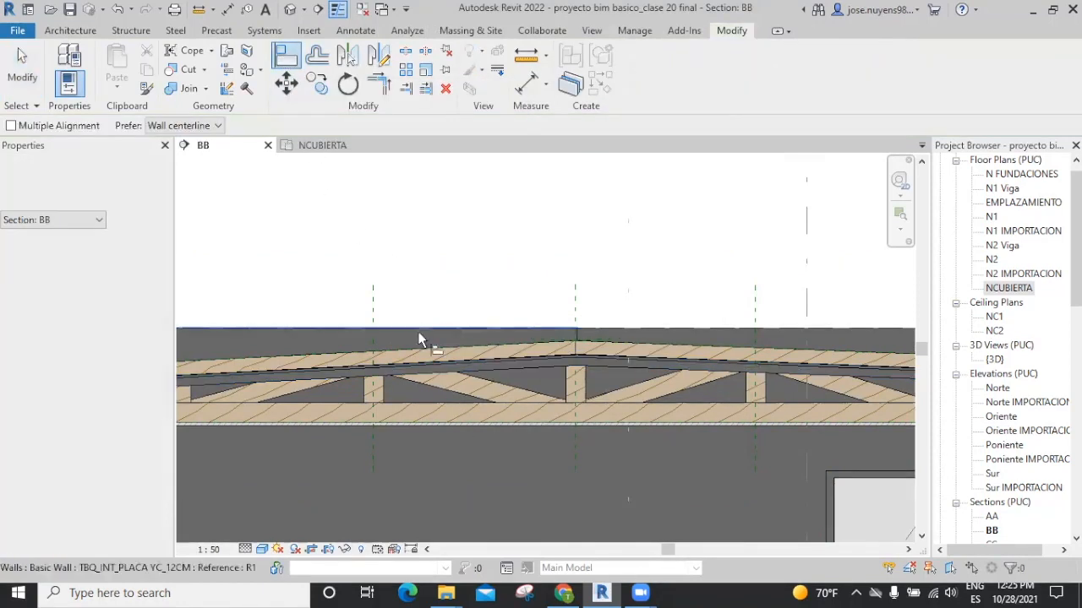
pyautogui.click(456, 353)
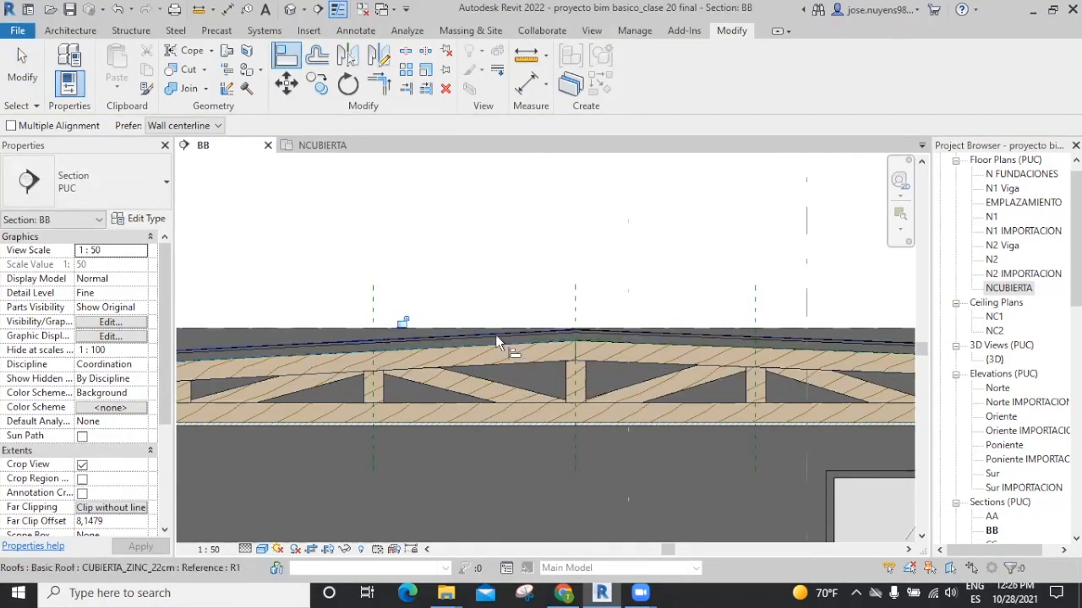
pyautogui.scroll(3, 498, 338)
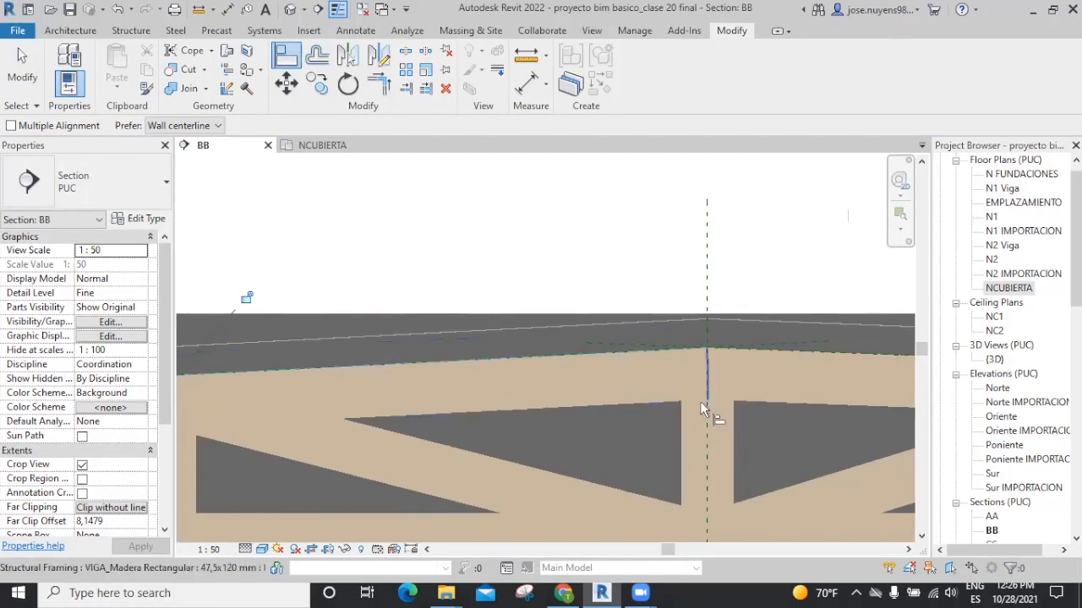
pyautogui.scroll(-4, 676, 431)
pyautogui.scroll(-5, 509, 389)
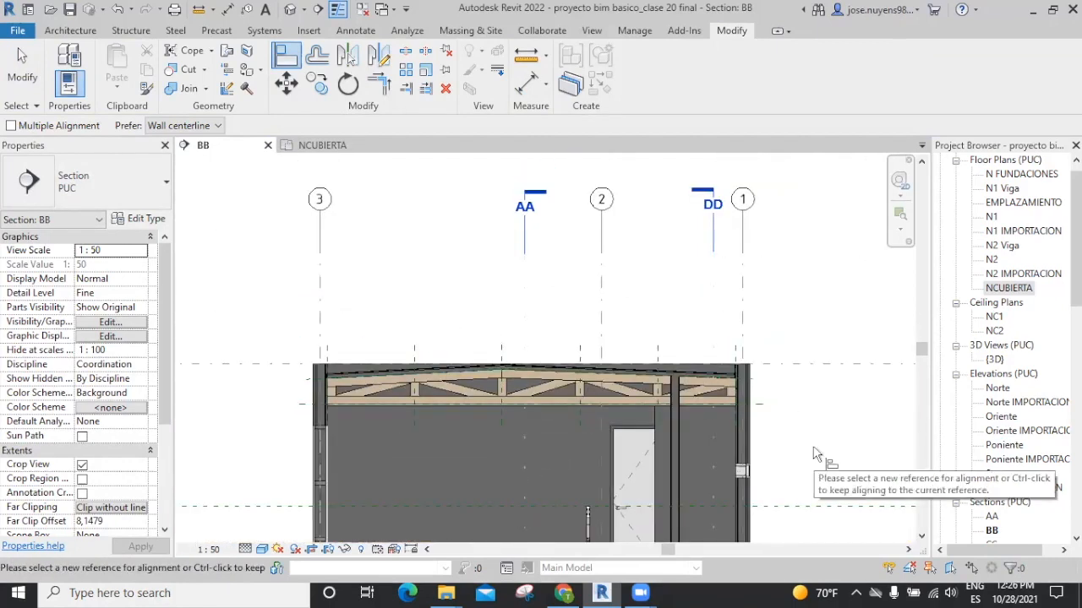
# Hide the Reference Planes annotation category in section BB's visibility/graphic overrides
pyautogui.press('v')
pyautogui.press('v')
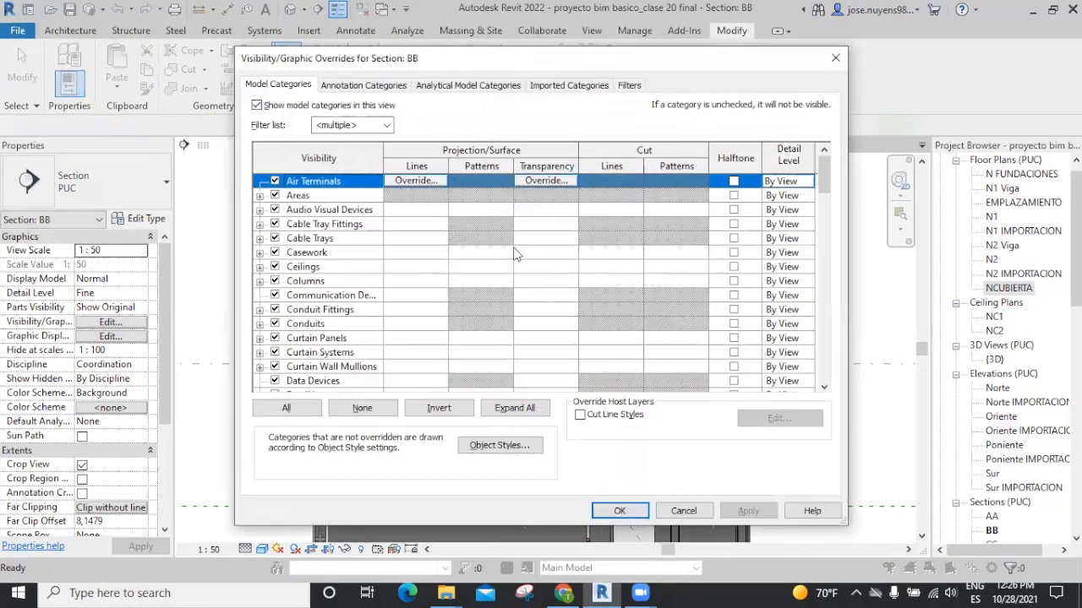
pyautogui.click(376, 88)
pyautogui.moveTo(824, 166); pyautogui.dragTo(824, 298)
pyautogui.click(275, 324)
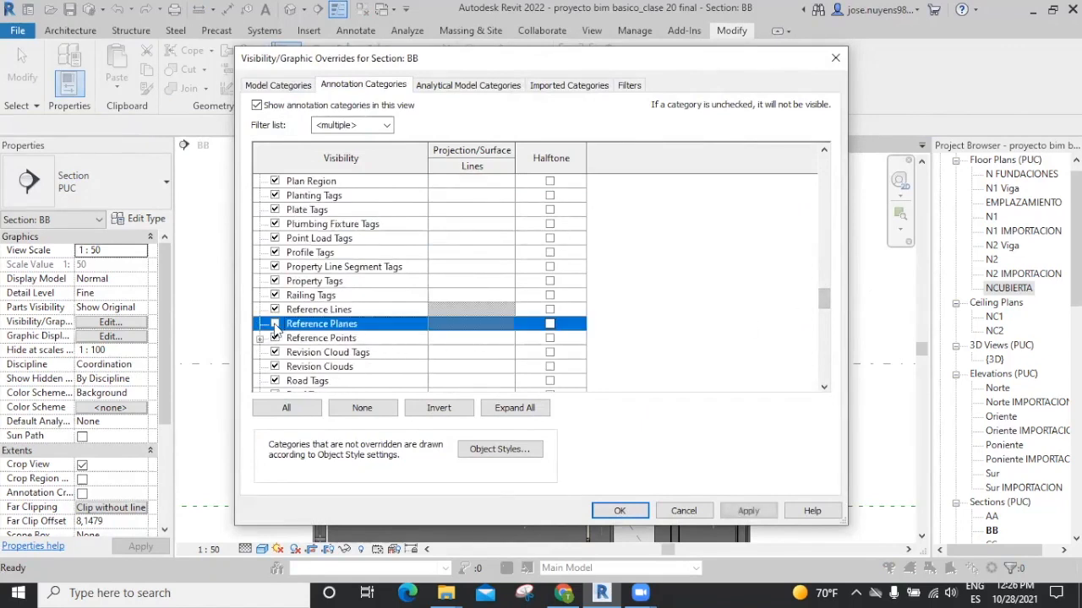
pyautogui.click(747, 511)
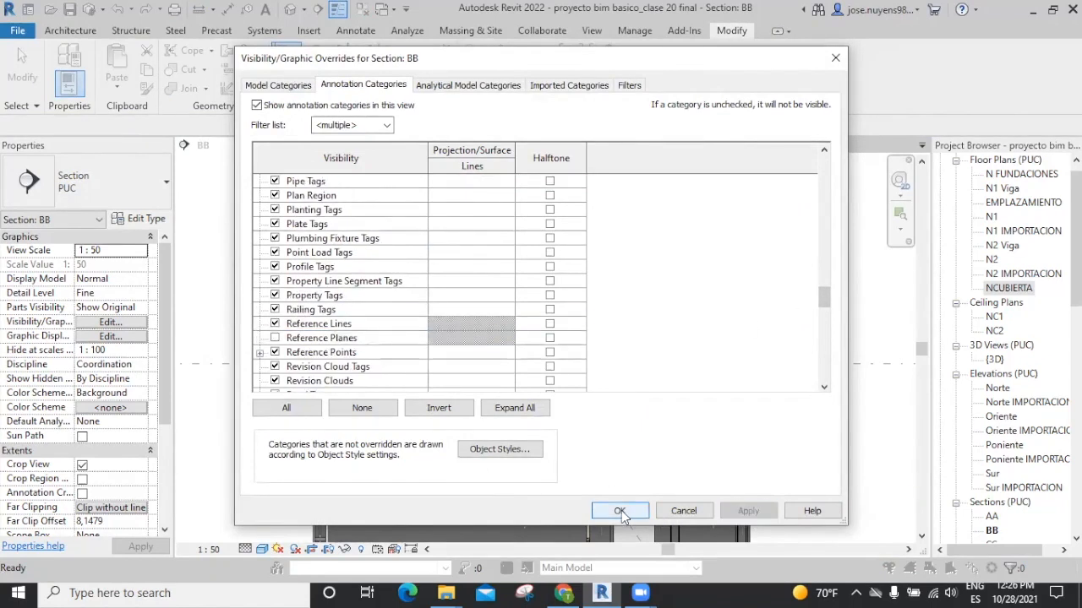
pyautogui.click(619, 511)
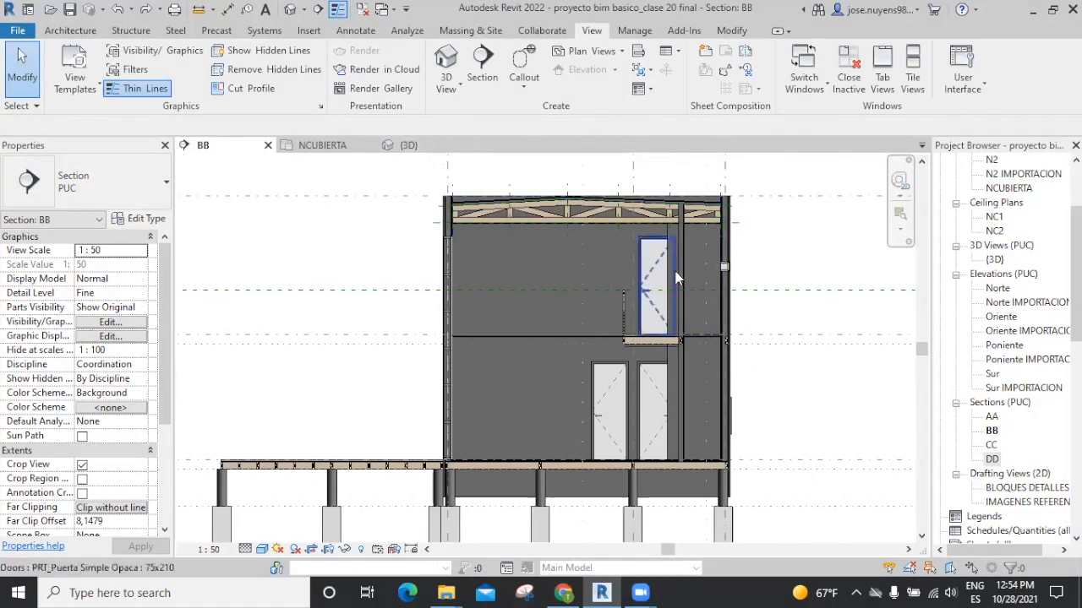
# Rename the zinc roof's type as CUBIERTA_ZINC_7cm
pyautogui.scroll(1, 446, 183)
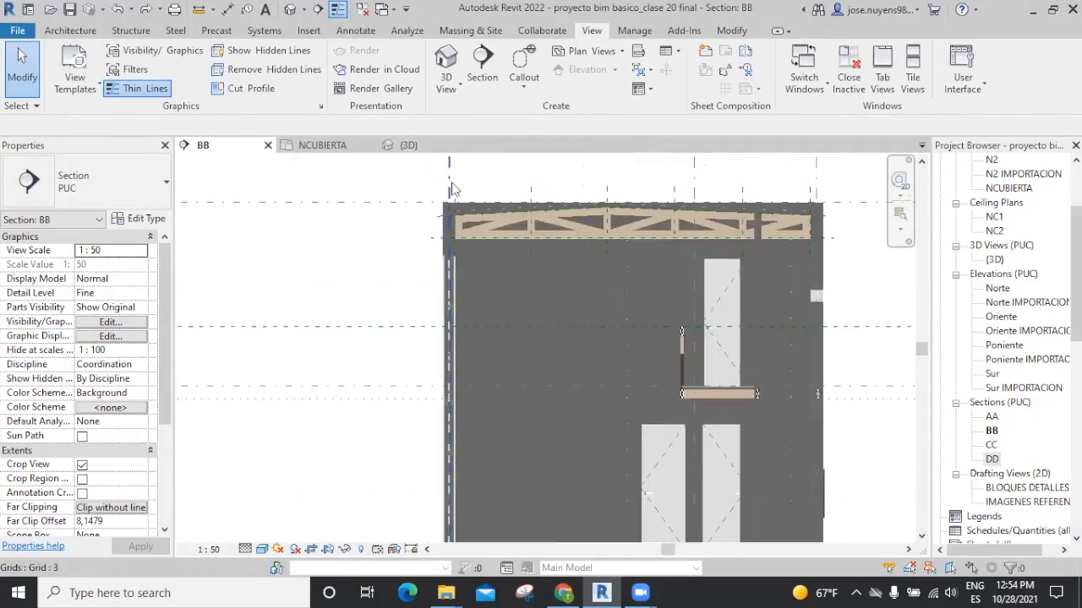
pyautogui.scroll(3, 446, 184)
pyautogui.click(523, 256)
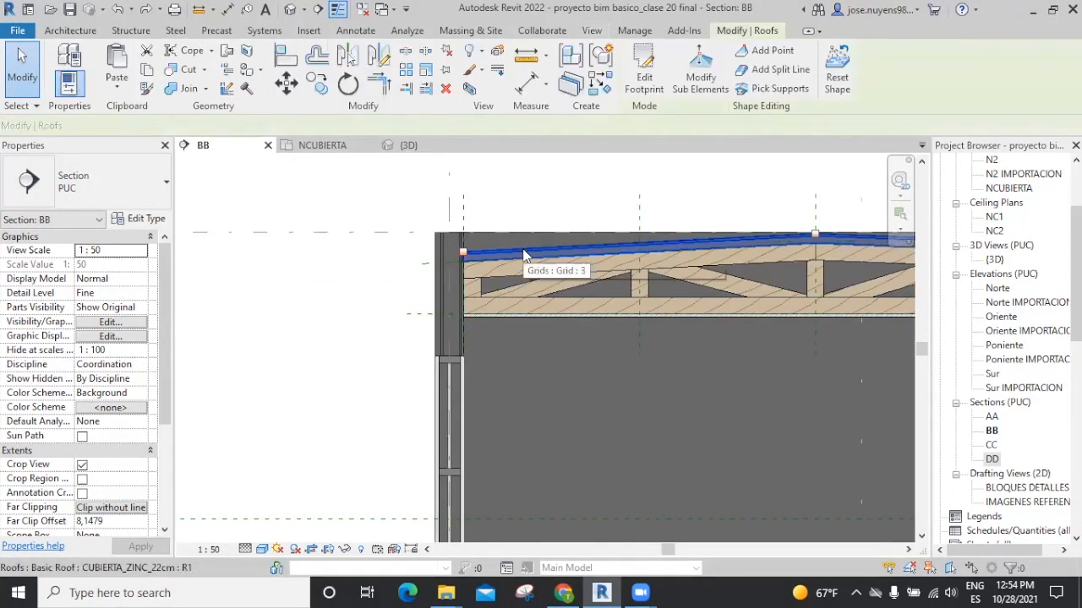
pyautogui.click(144, 220)
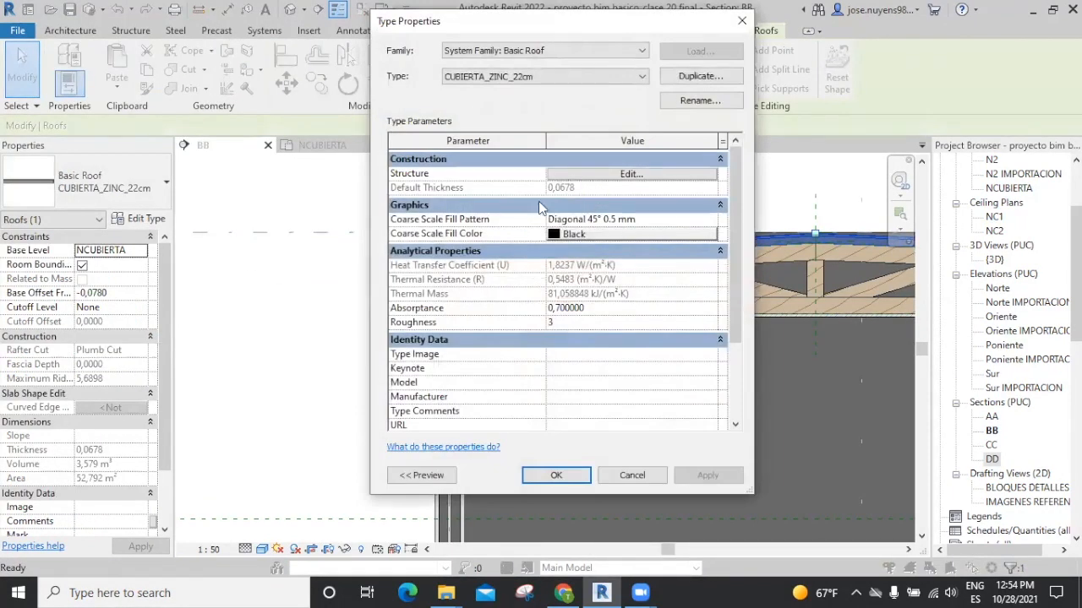
pyautogui.click(699, 101)
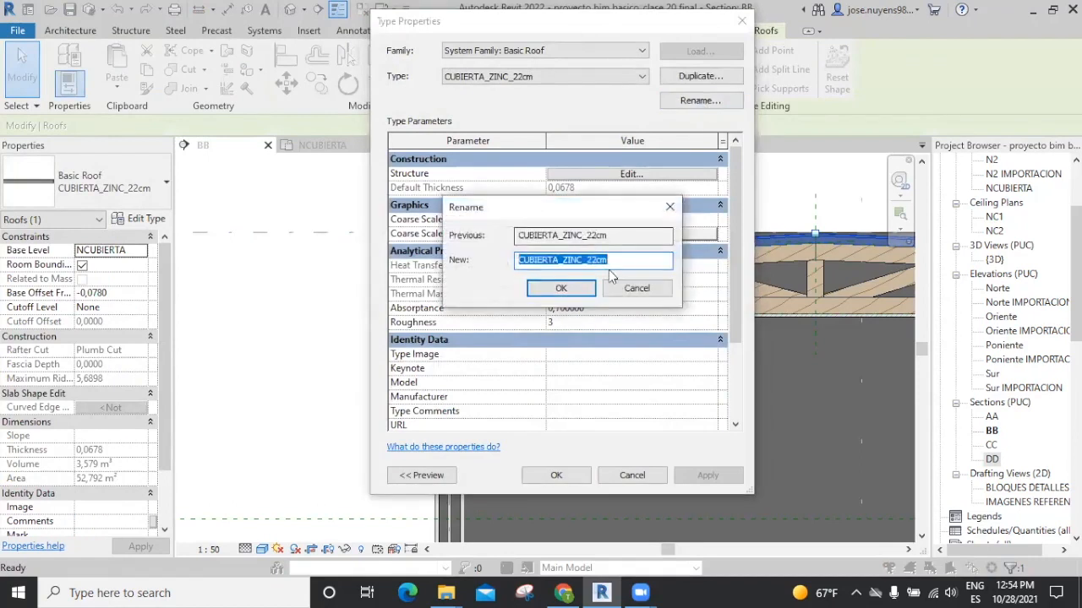
pyautogui.moveTo(616, 260); pyautogui.dragTo(593, 258)
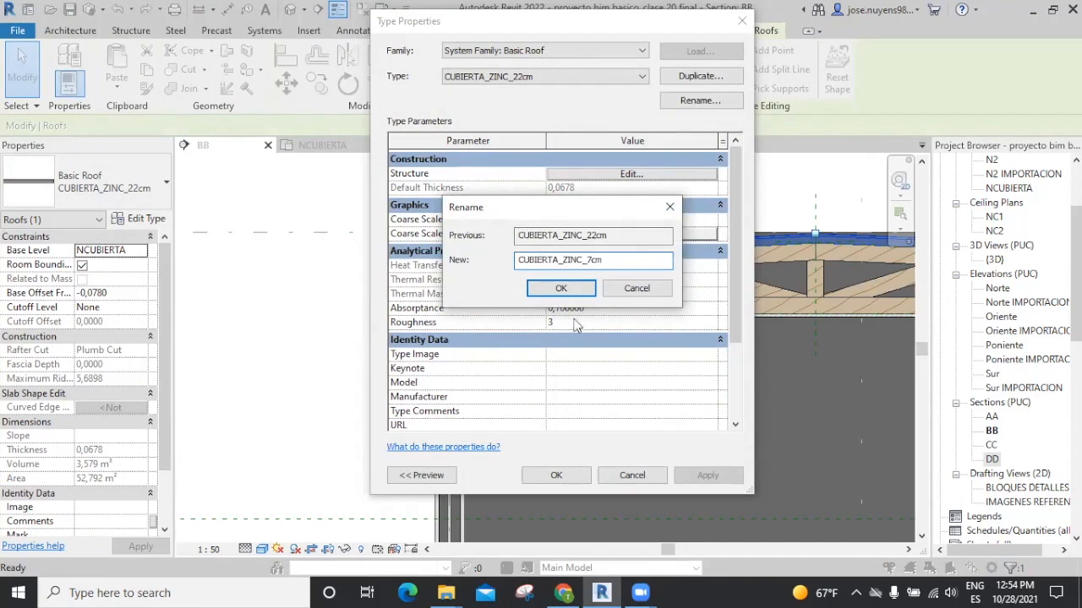
pyautogui.click(561, 289)
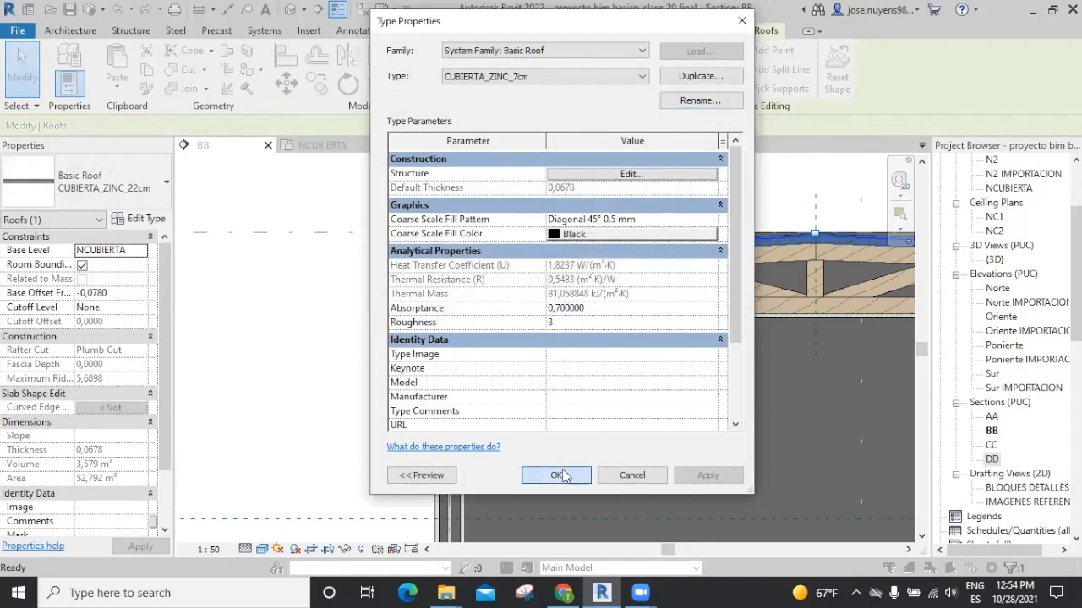
pyautogui.click(556, 475)
# Hide the zinc roof element in the 3D view to expose the trusses
pyautogui.scroll(-3, 614, 353)
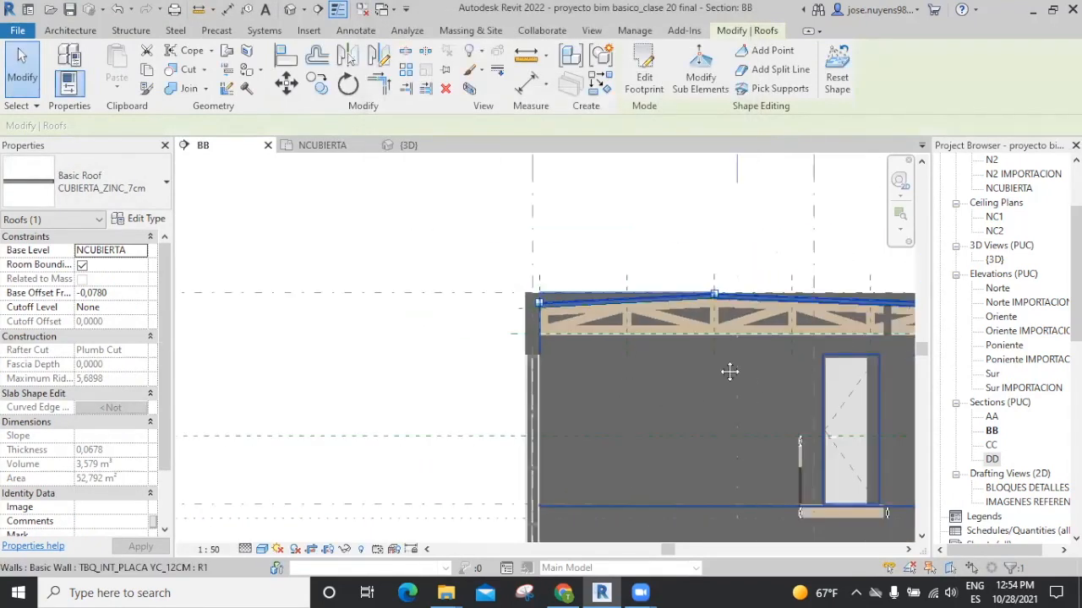
pyautogui.moveTo(729, 371); pyautogui.dragTo(611, 338, button='middle')
pyautogui.click(412, 147)
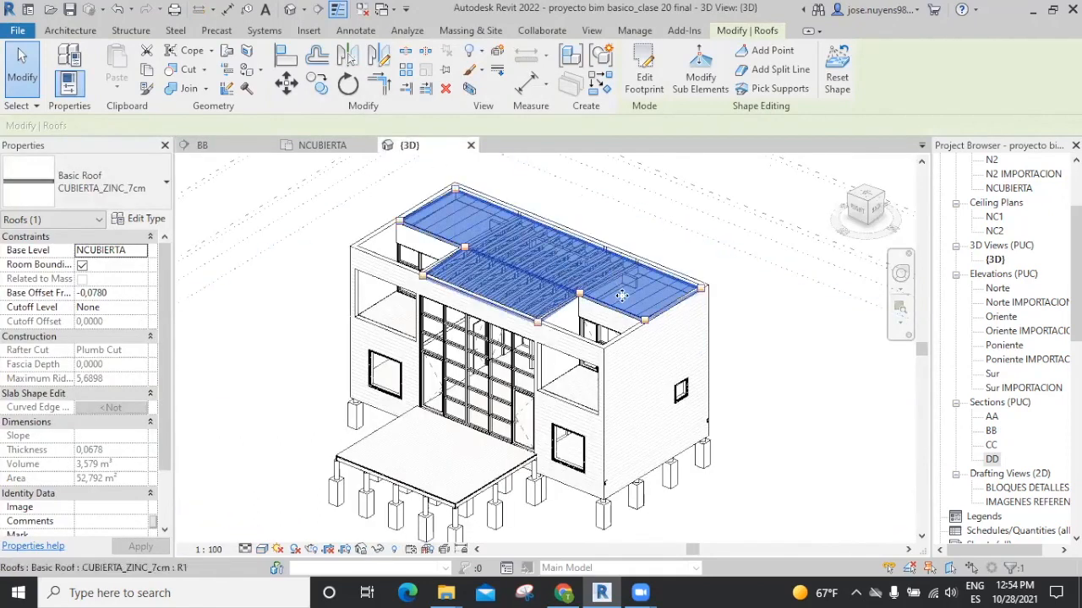
pyautogui.rightClick(623, 304)
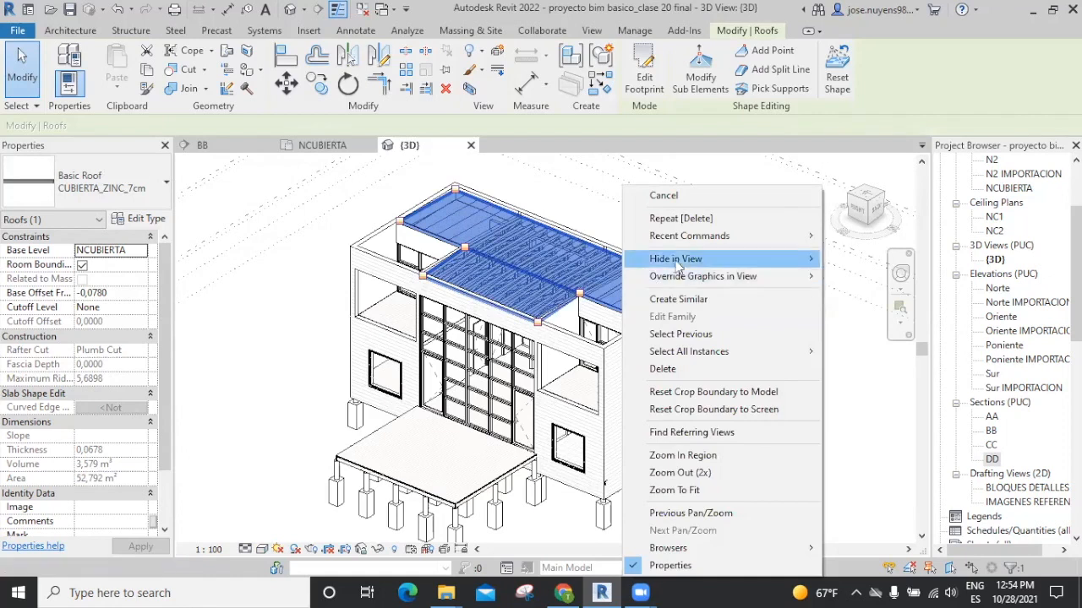
pyautogui.moveTo(680, 262)
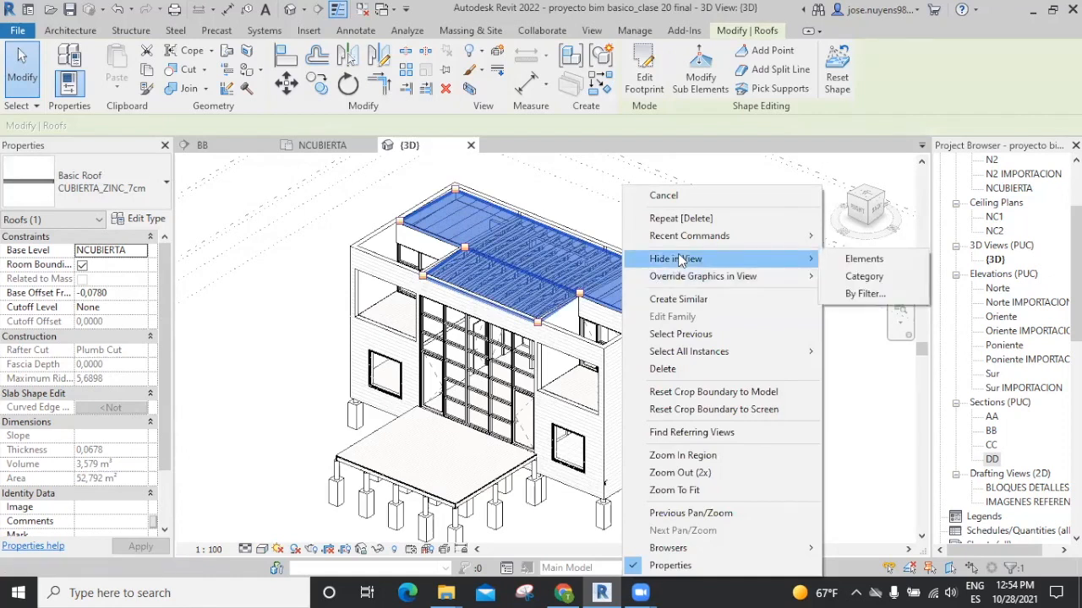
pyautogui.click(887, 264)
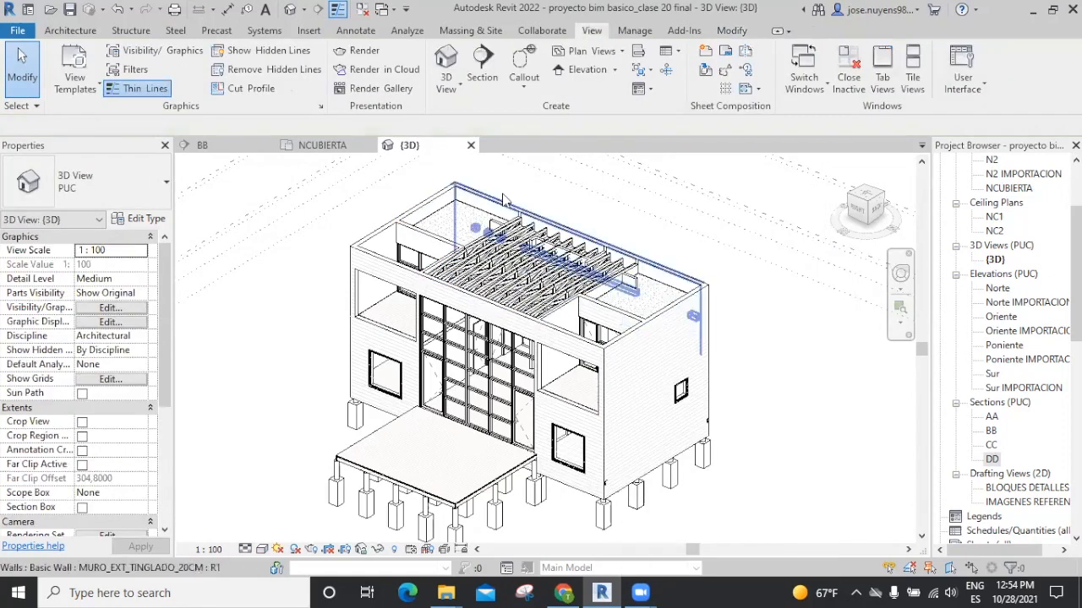
# Set the two short side-bay partition walls to an Unconnected height of 2,4 and detach their tops from the roof
pyautogui.scroll(3, 559, 245)
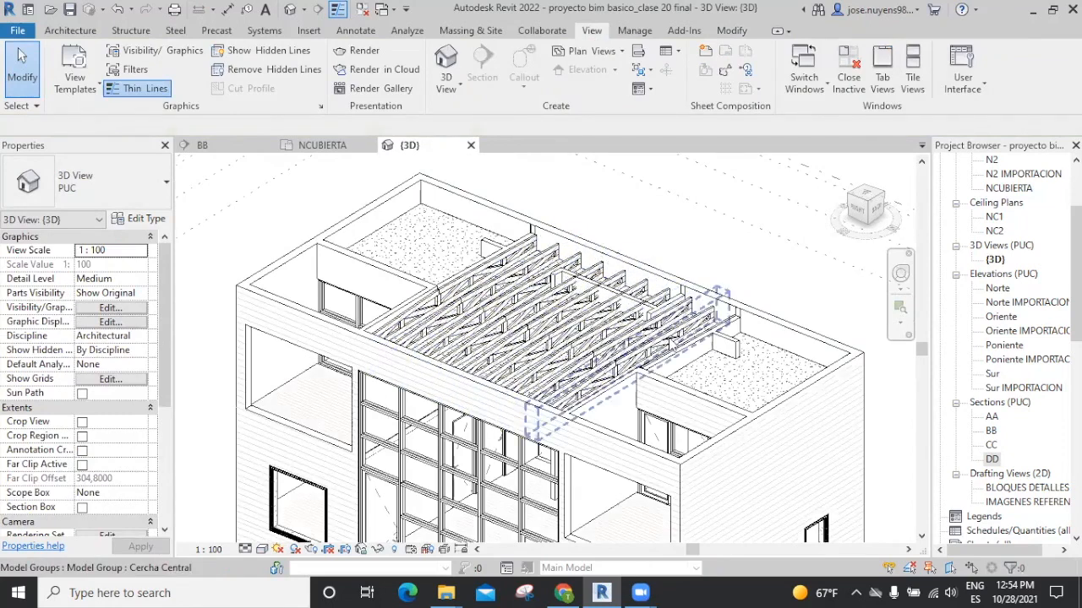
pyautogui.keyDown('shift'); pyautogui.moveTo(537, 278); pyautogui.dragTo(618, 393, button='middle'); pyautogui.keyUp('shift')
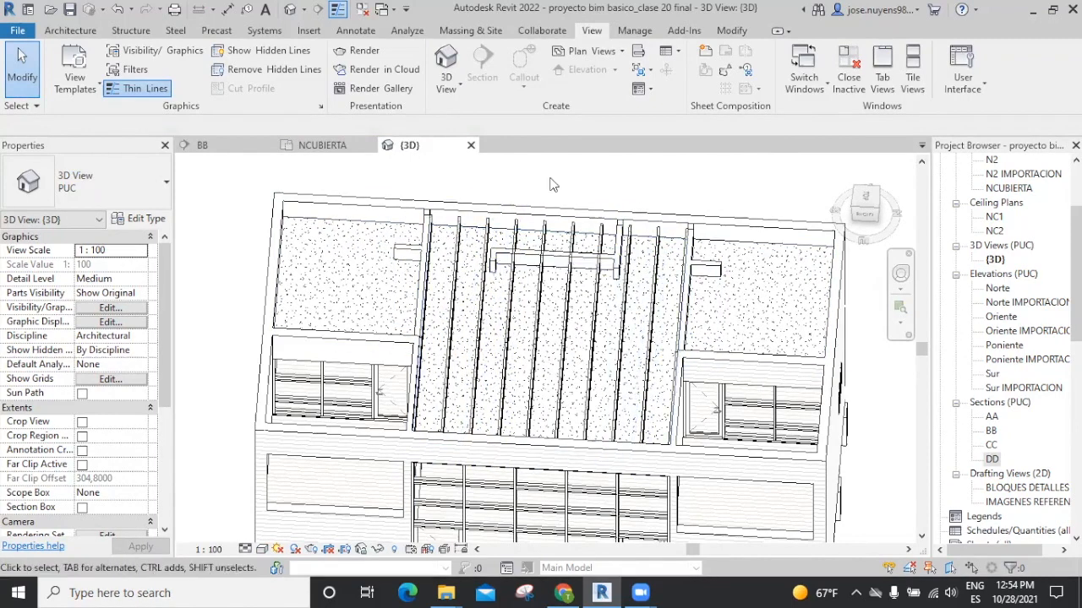
pyautogui.click(406, 252)
pyautogui.keyDown('ctrl'); pyautogui.click(706, 271); pyautogui.keyUp('ctrl')
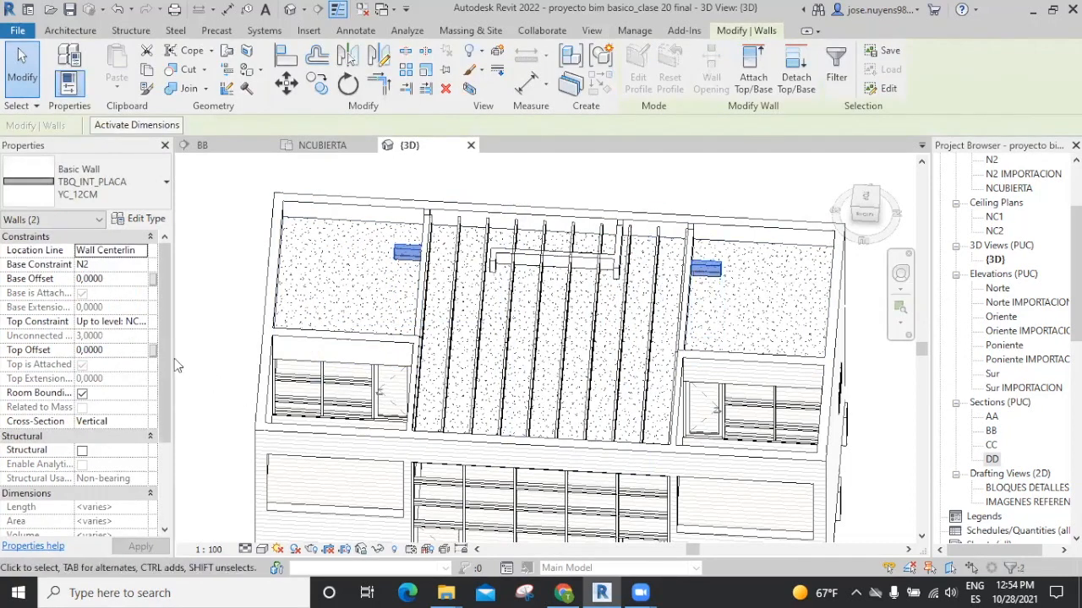
pyautogui.click(142, 322)
pyautogui.click(206, 339)
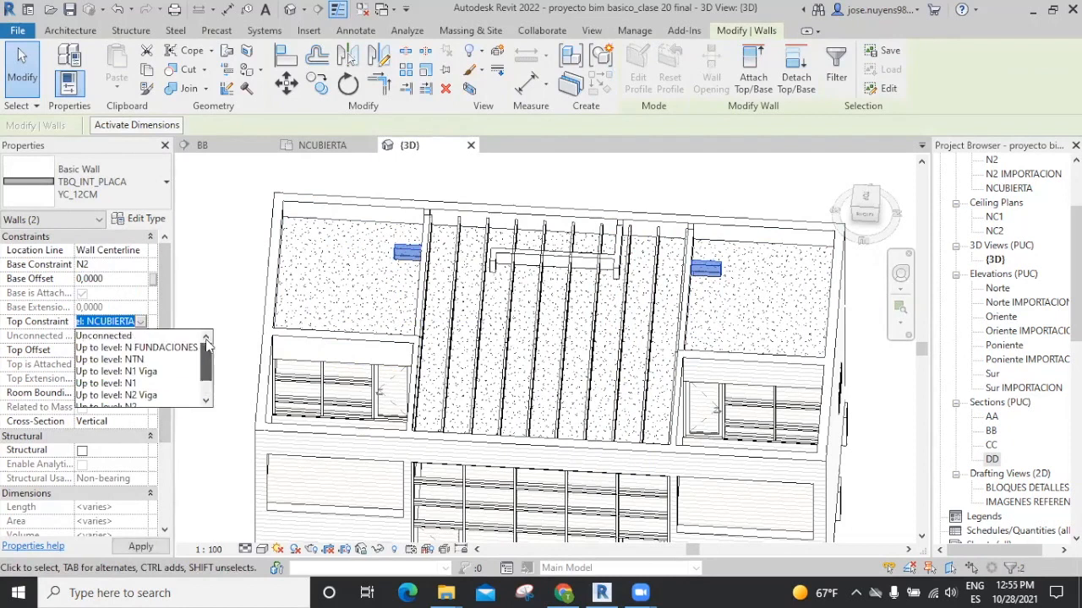
pyautogui.click(125, 338)
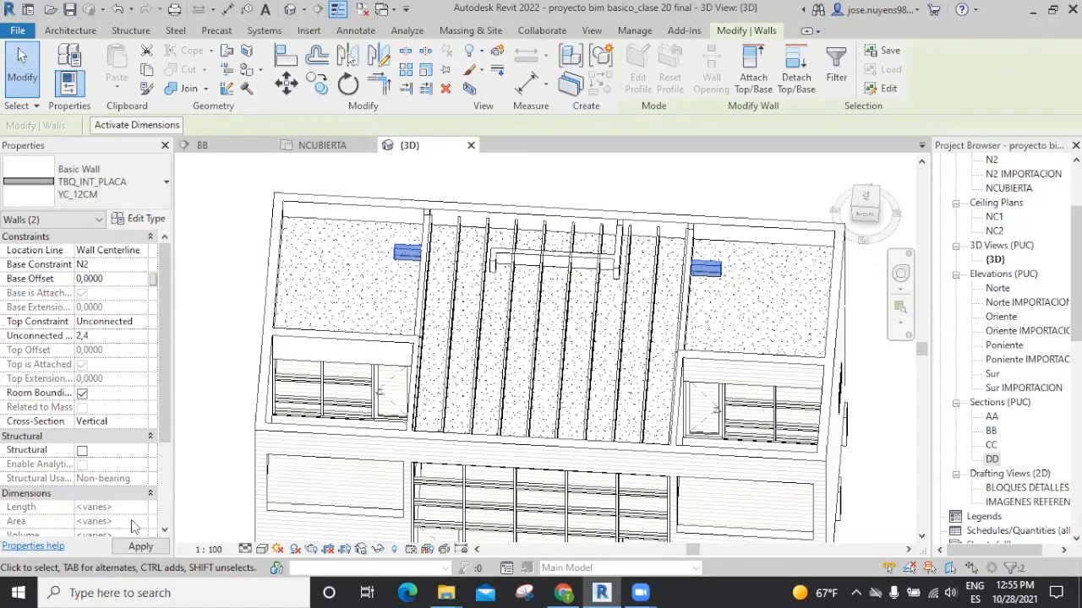
pyautogui.click(141, 547)
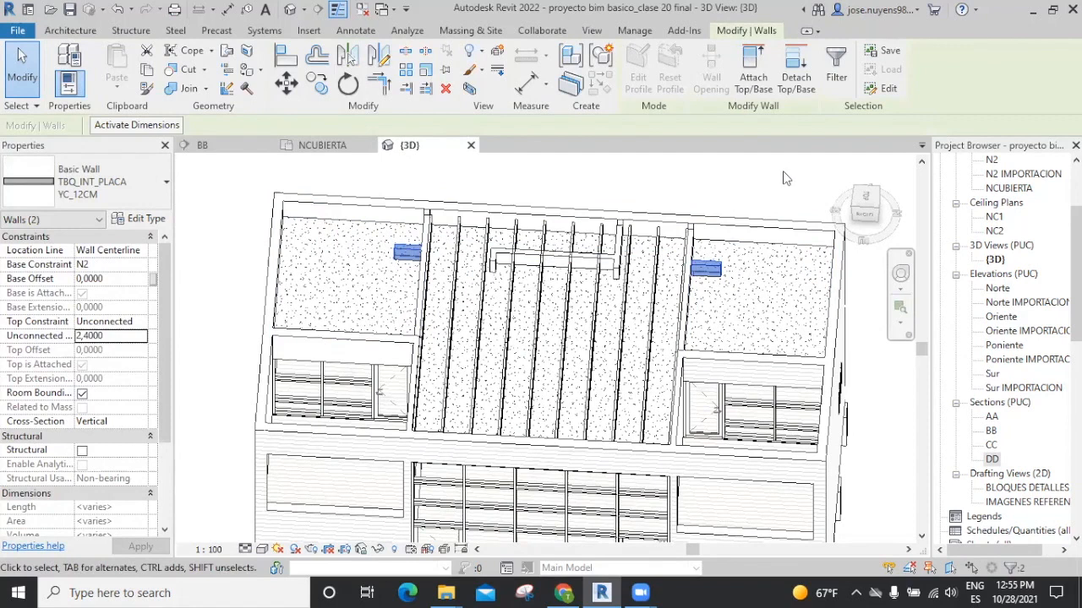
pyautogui.click(800, 74)
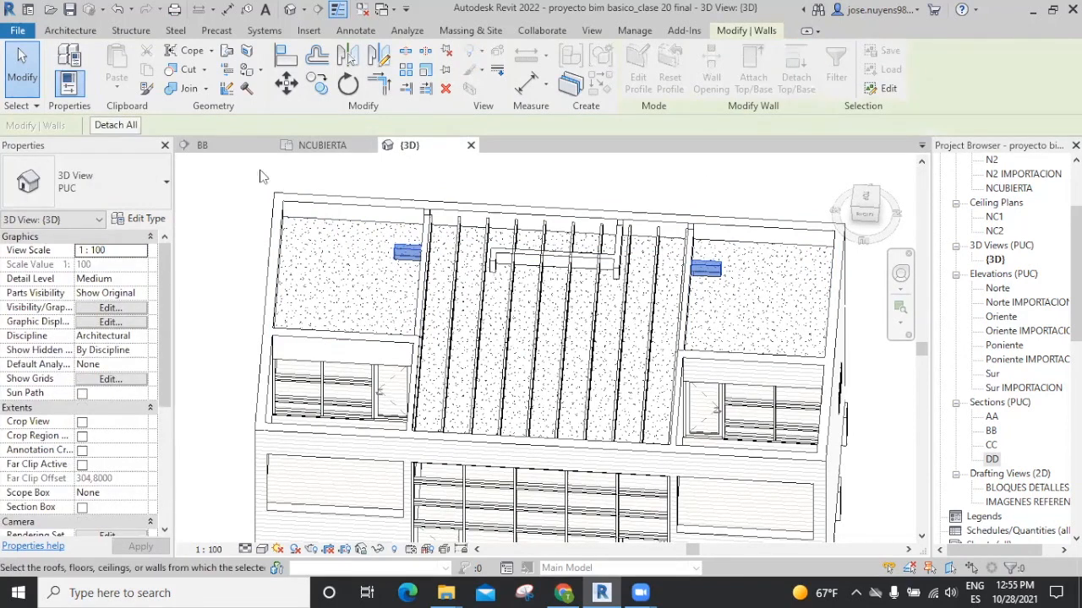
pyautogui.click(138, 125)
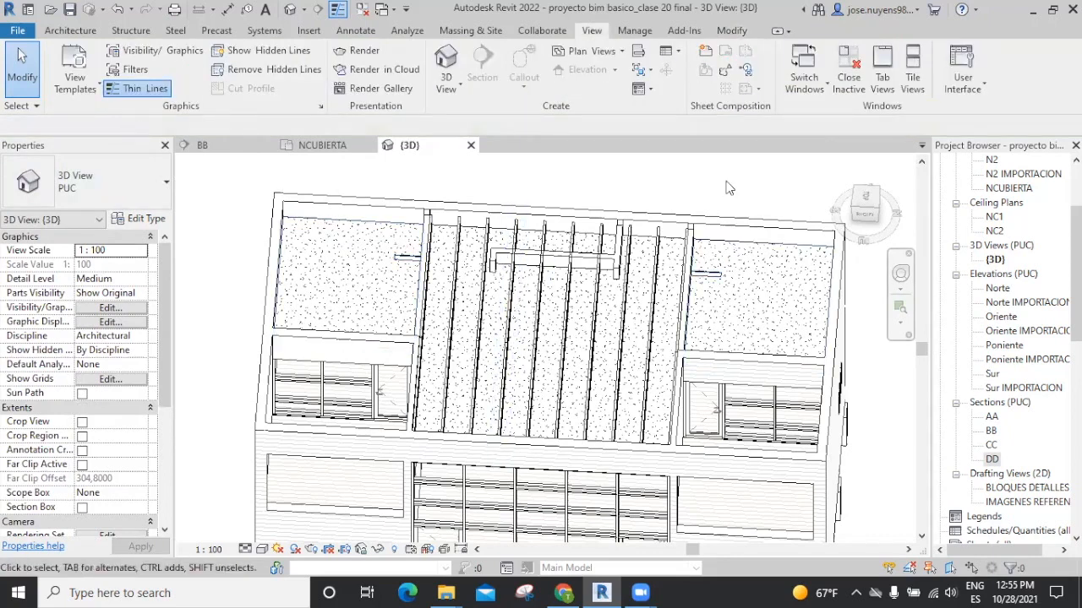
# Set the top constraint of the three interior walls crossing the central trusses to Unconnected and detach them from the roof
pyautogui.scroll(3, 498, 269)
pyautogui.click(495, 271)
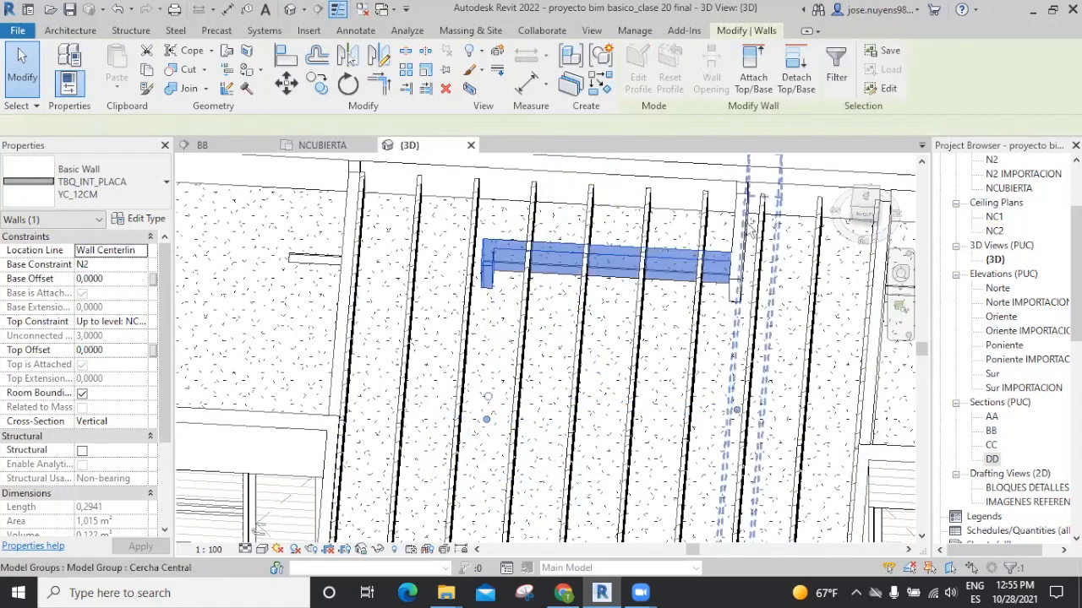
pyautogui.keyDown('ctrl'); pyautogui.click(738, 253); pyautogui.keyUp('ctrl')
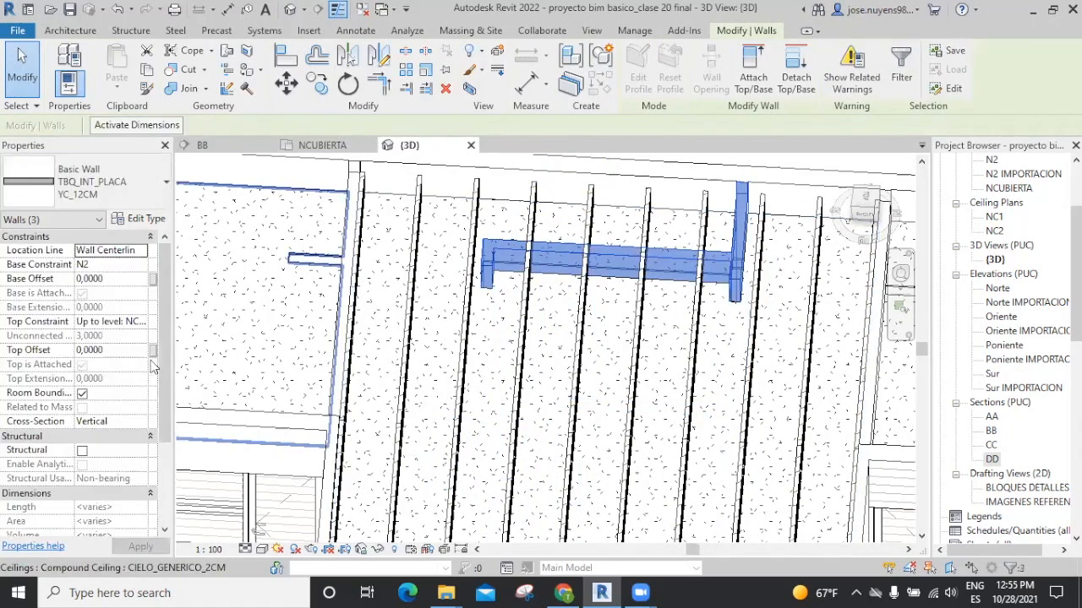
pyautogui.click(139, 322)
pyautogui.scroll(3, 142, 343)
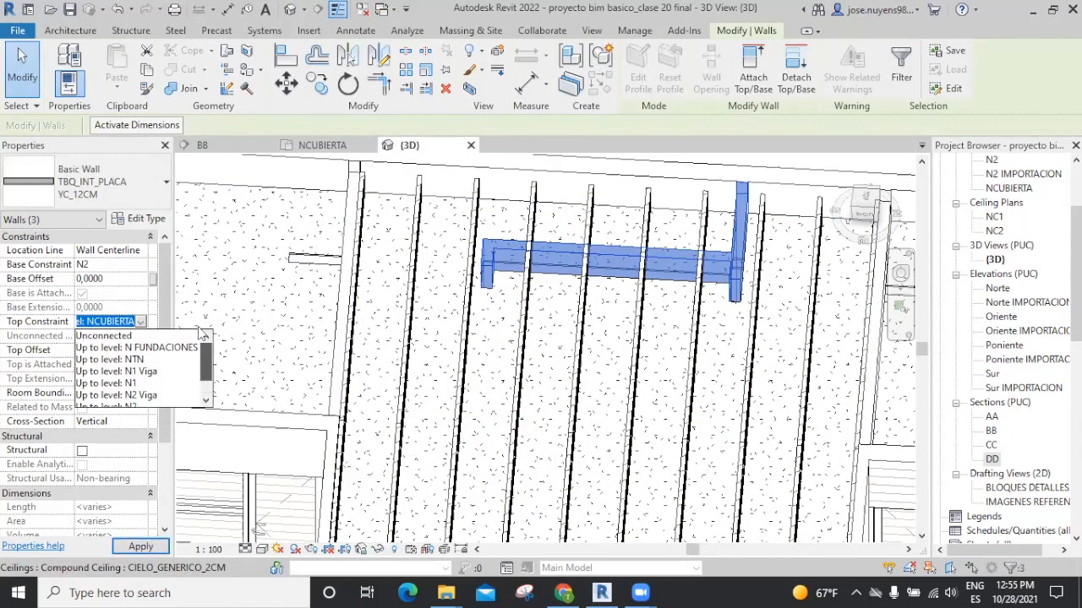
pyautogui.click(127, 336)
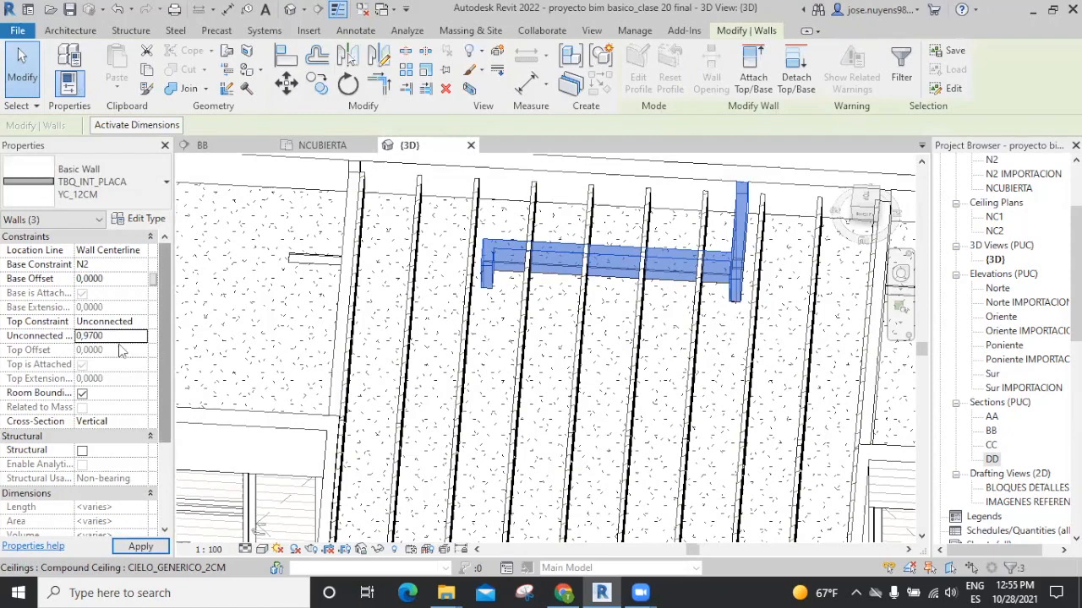
pyautogui.click(791, 64)
pyautogui.click(116, 124)
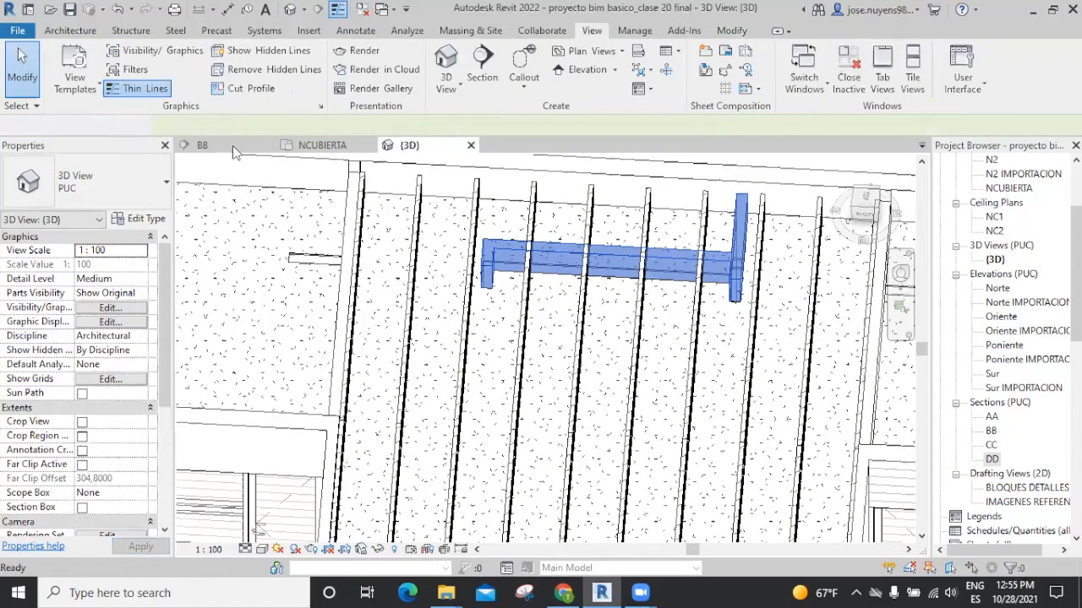
# Edit the central ceiling's boundary, extending its rear edge across the wall notch and deleting the notch's far side line
pyautogui.scroll(-2, 451, 454)
pyautogui.moveTo(491, 472)
pyautogui.mouseDown(button='middle')
pyautogui.moveTo(527, 480)
pyautogui.moveTo(500, 431)
pyautogui.mouseUp(button='middle')
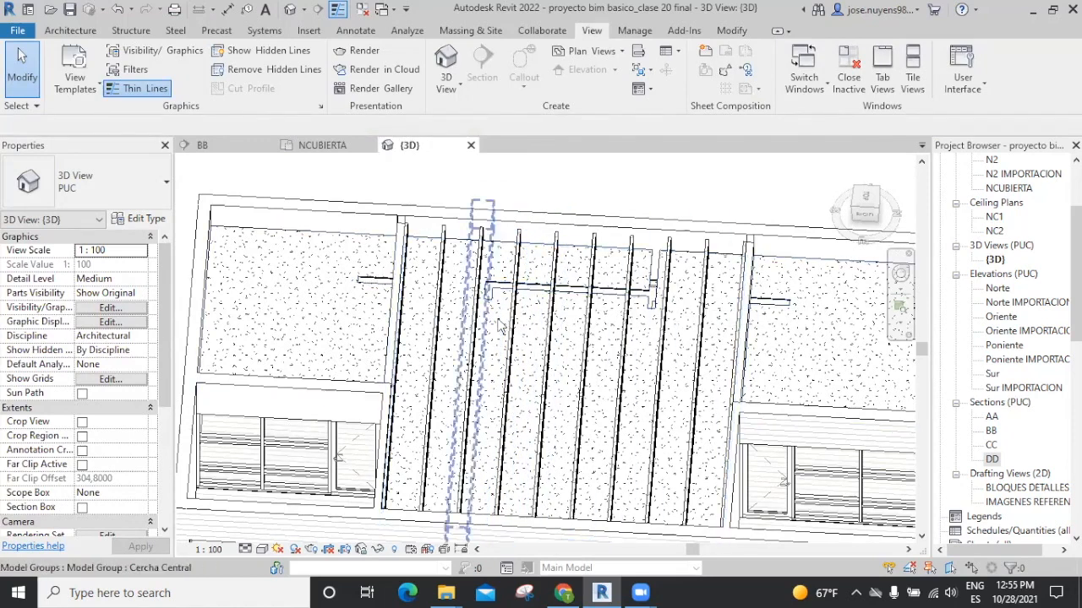
pyautogui.click(575, 306)
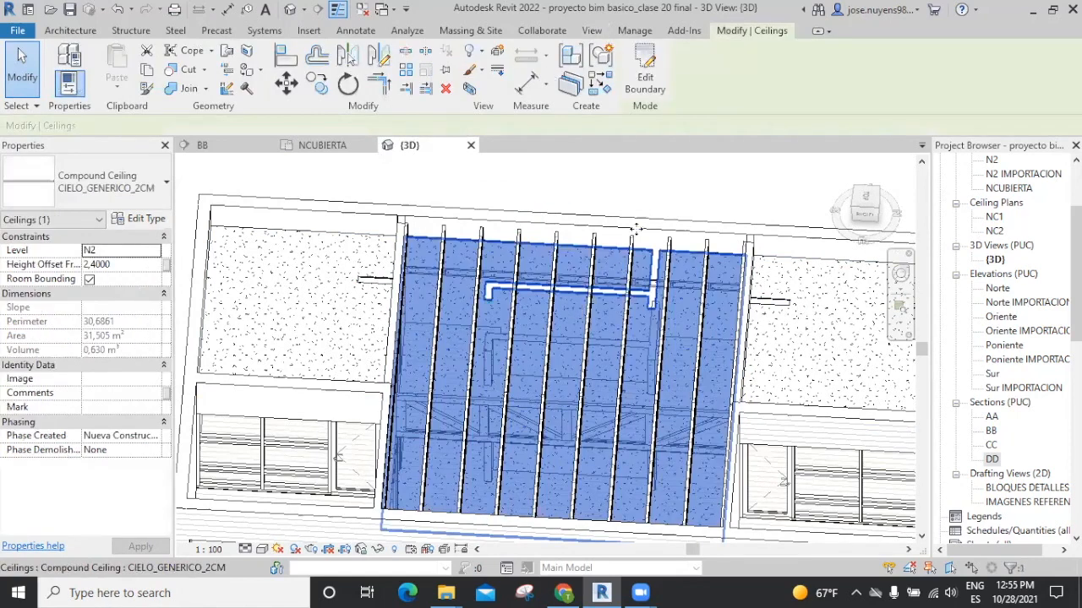
pyautogui.click(644, 72)
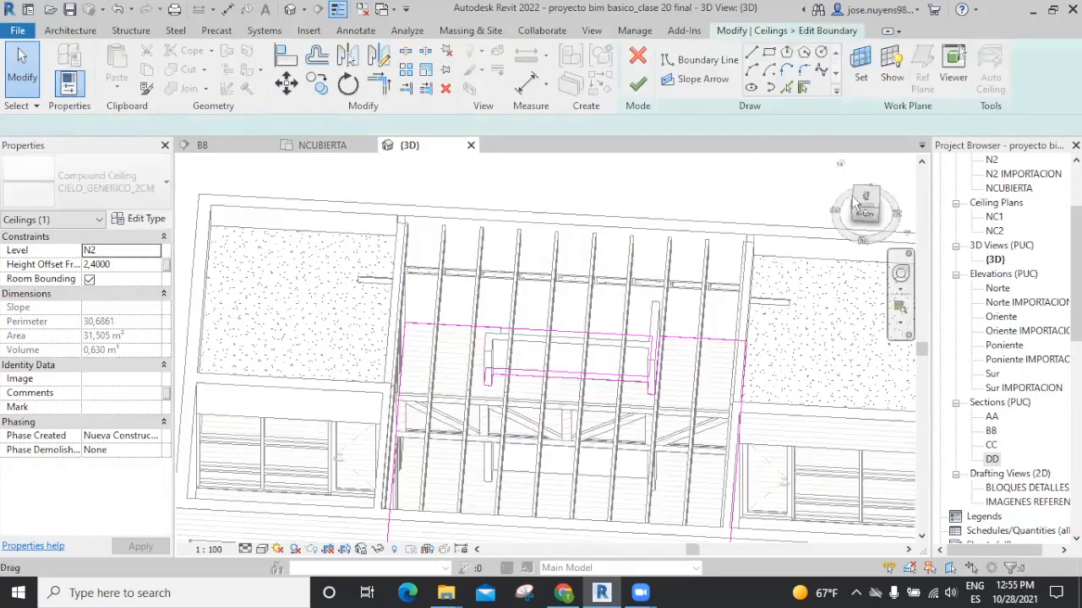
pyautogui.click(866, 197)
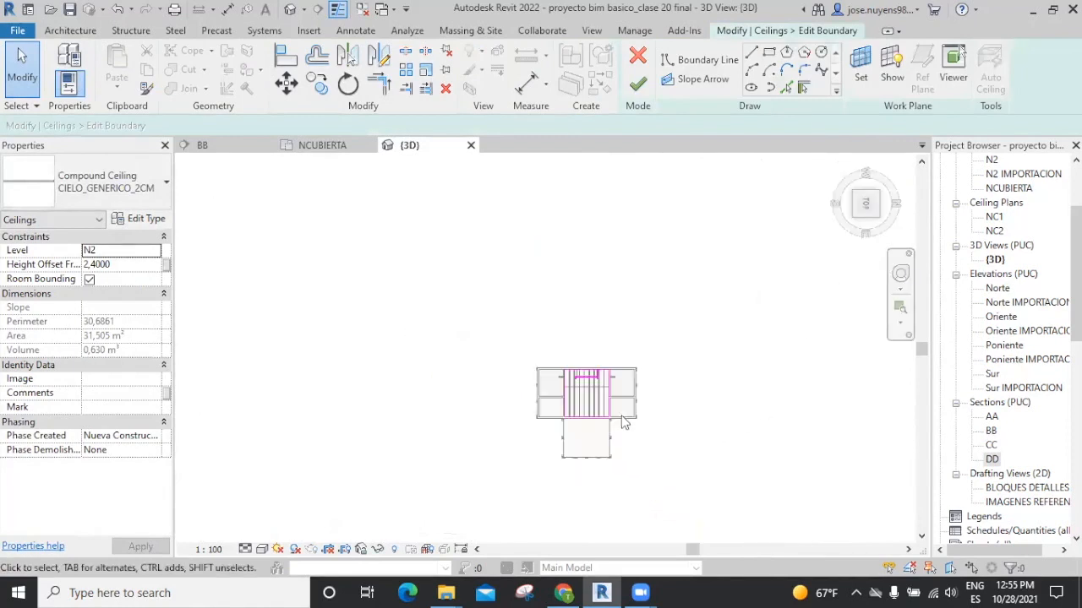
pyautogui.scroll(5, 557, 322)
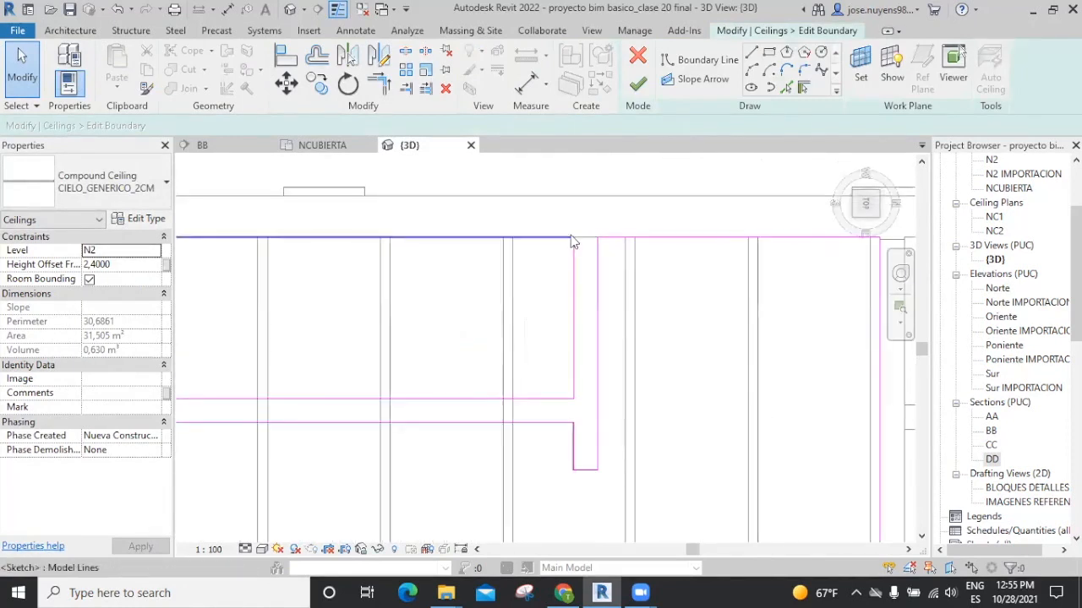
pyautogui.click(550, 237)
pyautogui.moveTo(567, 235)
pyautogui.mouseDown()
pyautogui.moveTo(609, 236)
pyautogui.moveTo(614, 245)
pyautogui.mouseUp()
pyautogui.click(611, 271)
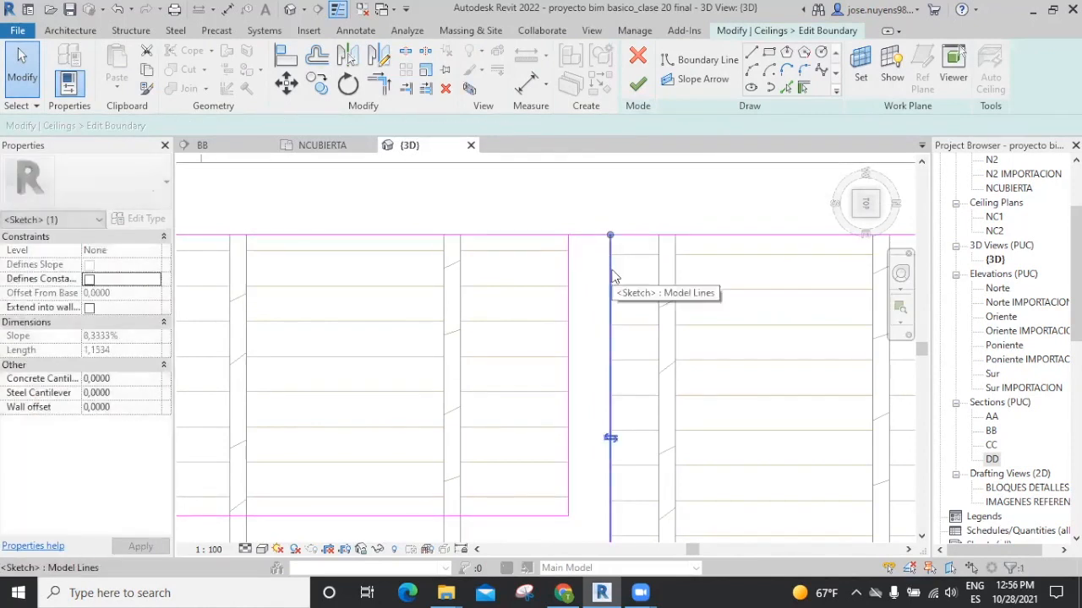
pyautogui.press('Delete')
# Remove the remaining wall outline lines from the central ceiling's boundary and finish the sketch
pyautogui.scroll(-3, 575, 316)
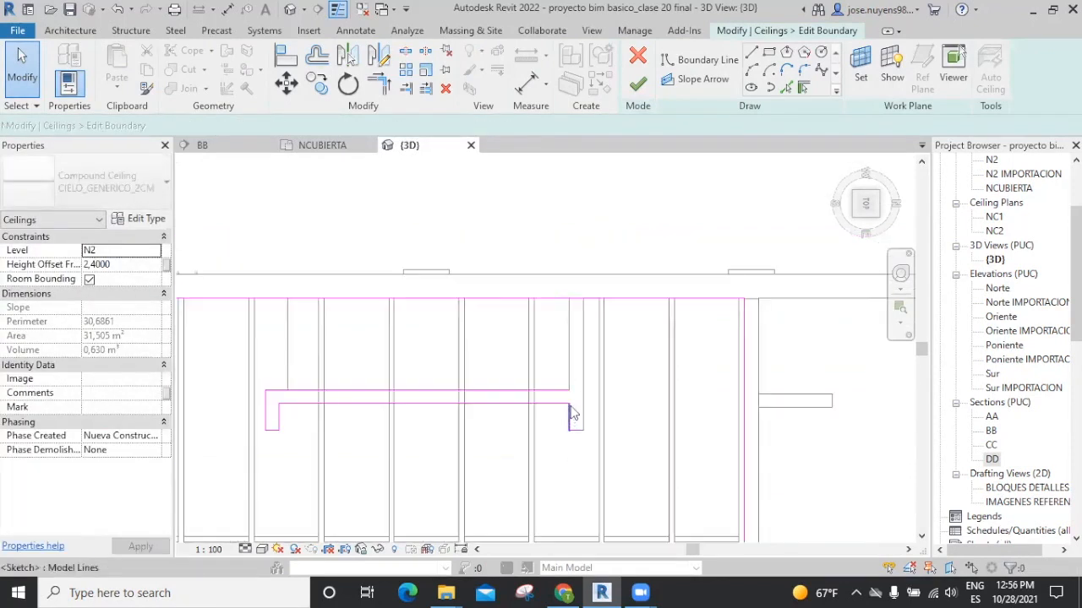
pyautogui.moveTo(272, 292)
pyautogui.mouseDown()
pyautogui.moveTo(609, 411)
pyautogui.moveTo(685, 404)
pyautogui.moveTo(690, 413)
pyautogui.mouseUp()
pyautogui.click(638, 83)
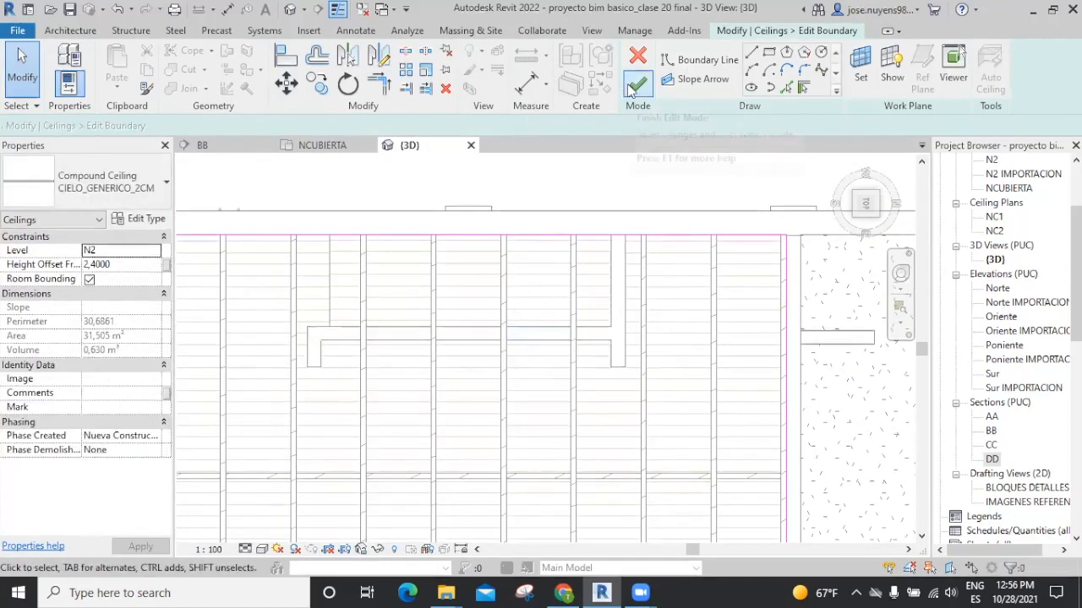
pyautogui.scroll(-4, 601, 207)
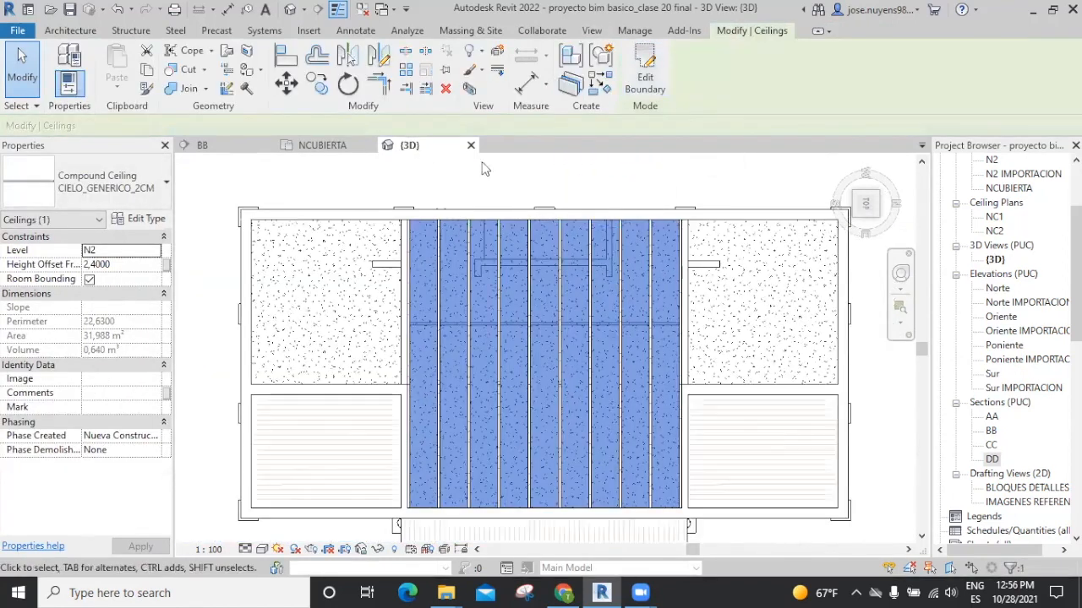
# Examine the truss layout over the central and side bays from several angles in the 3D view
pyautogui.moveTo(883, 222); pyautogui.dragTo(629, 416)
pyautogui.click(665, 184)
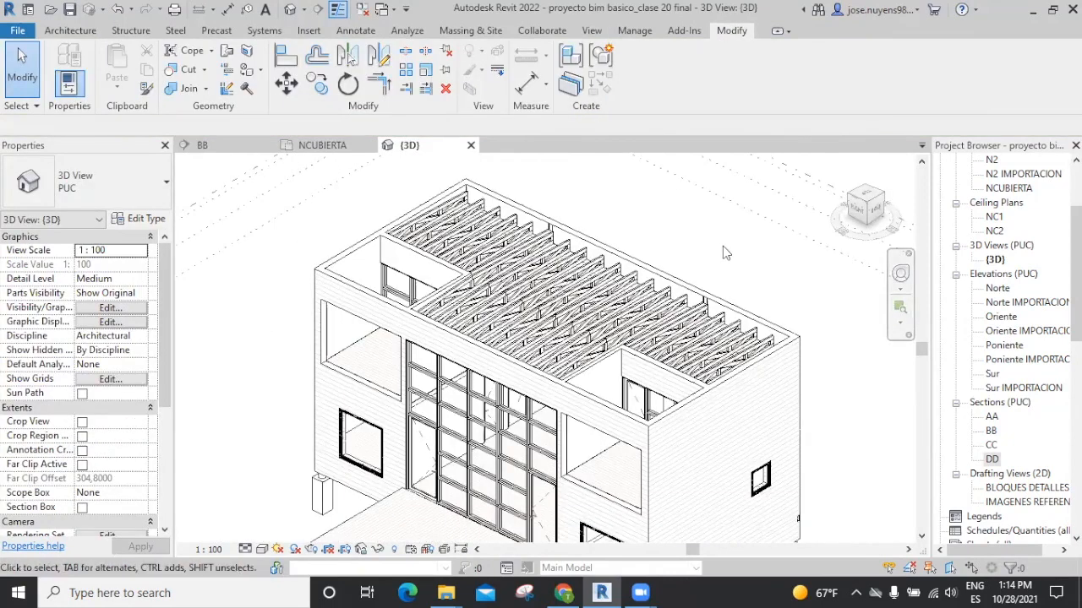
pyautogui.keyDown('shift'); pyautogui.moveTo(694, 255); pyautogui.dragTo(902, 249, button='middle'); pyautogui.keyUp('shift')
pyautogui.keyDown('shift'); pyautogui.moveTo(832, 344); pyautogui.dragTo(780, 110, button='middle'); pyautogui.keyUp('shift')
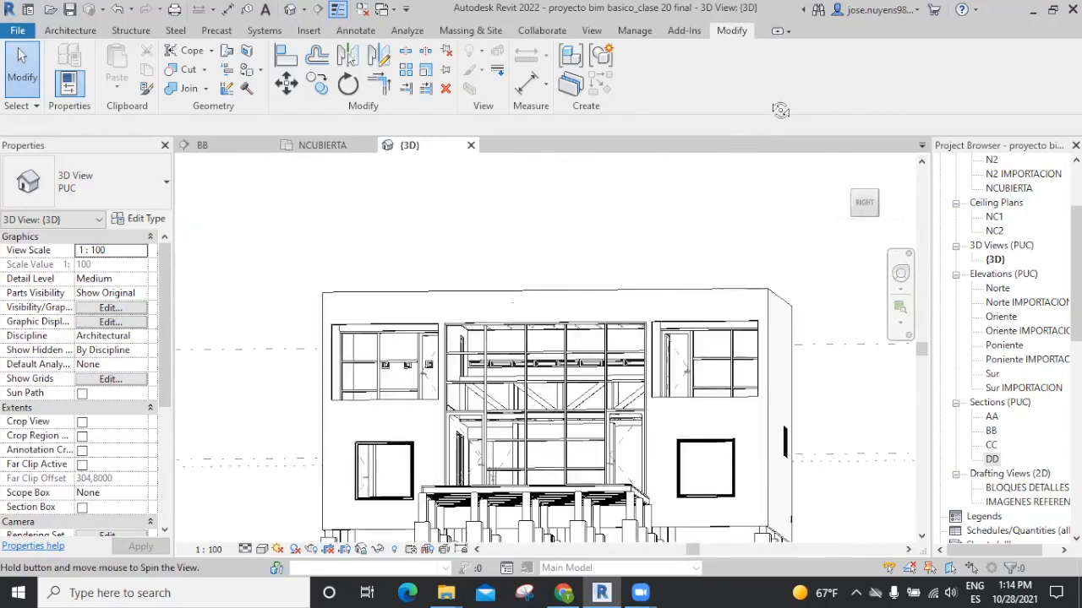
pyautogui.keyDown('shift'); pyautogui.moveTo(863, 187); pyautogui.dragTo(879, 281, button='middle'); pyautogui.keyUp('shift')
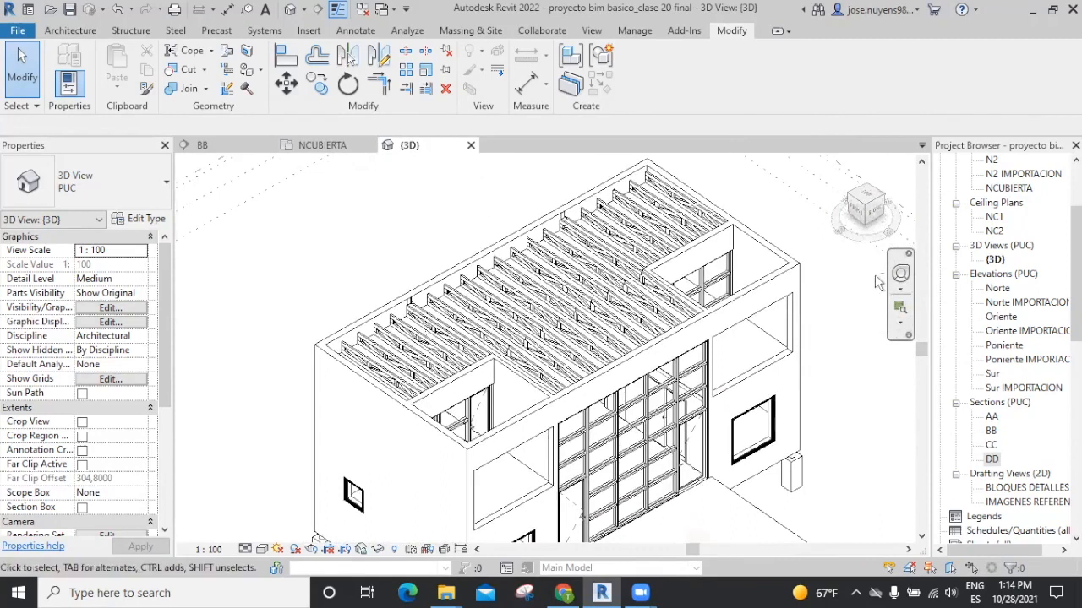